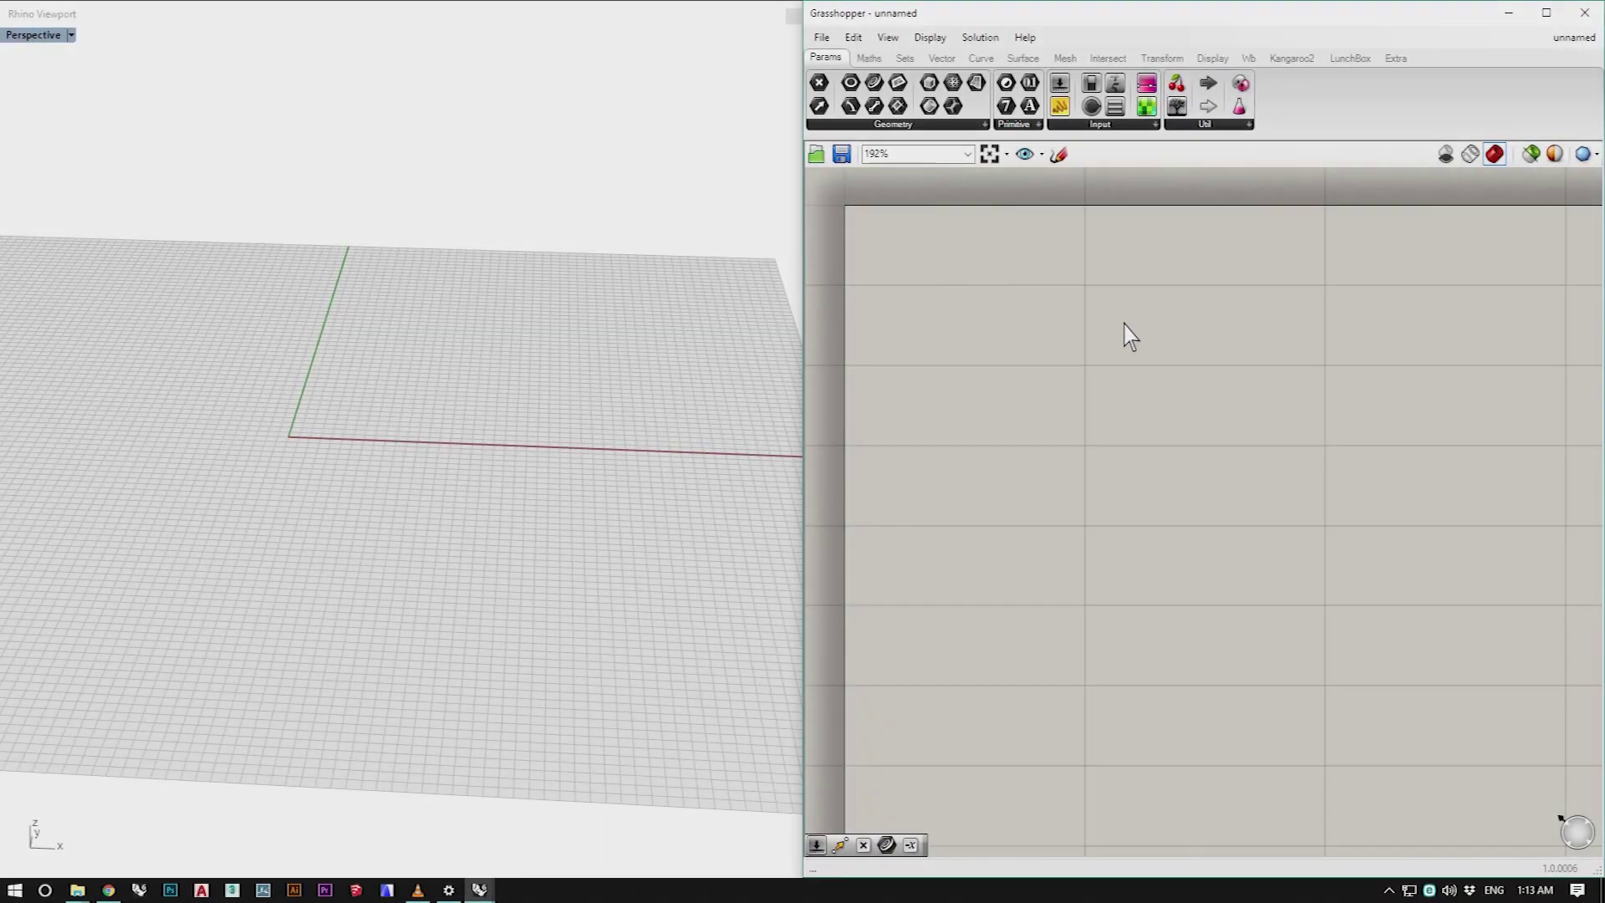
# Step: Add a Construct Point component to the canvas and place a duplicate of it directly below
pyautogui.doubleClick(1122, 330)
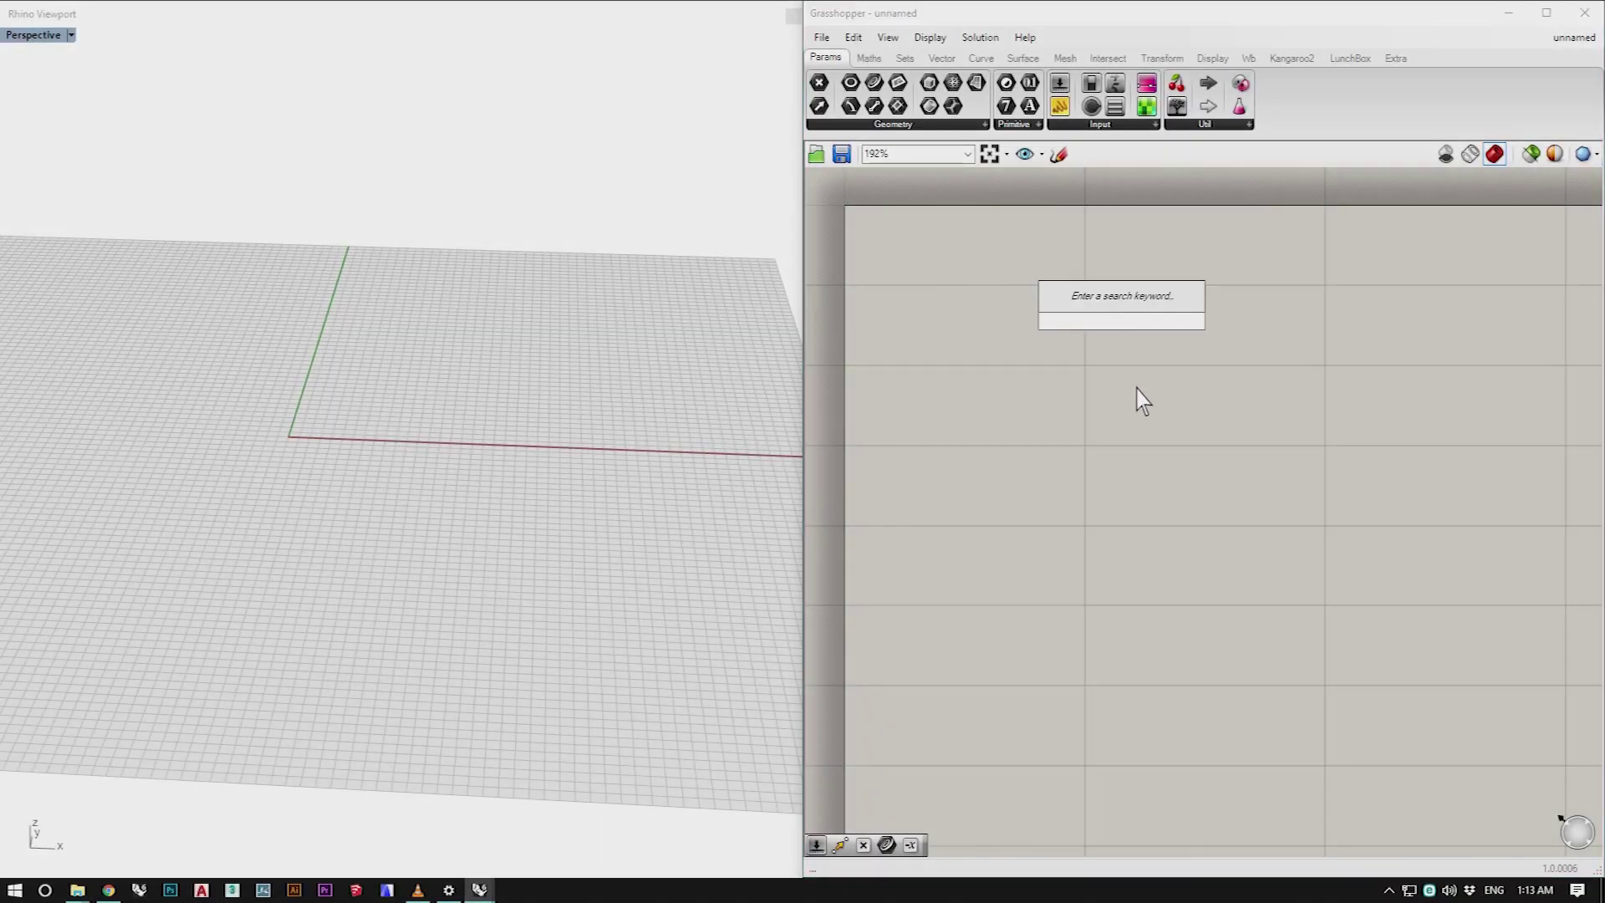
pyautogui.write('construct')
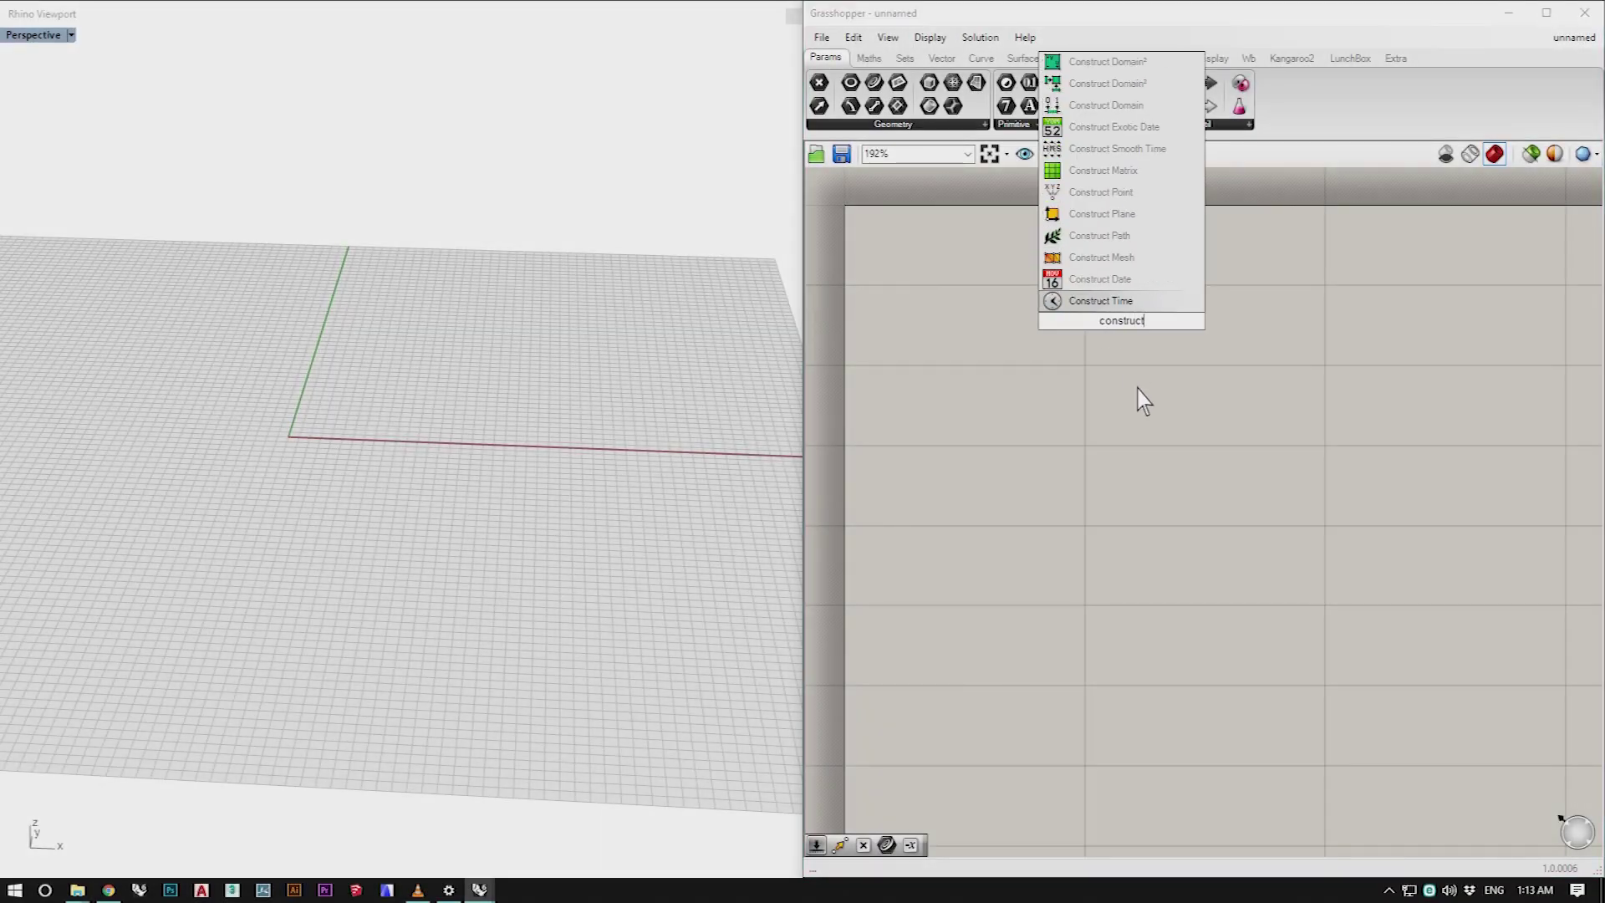
pyautogui.click(1101, 192)
pyautogui.keyDown('alt'); pyautogui.moveTo(1117, 342); pyautogui.dragTo(1123, 487); pyautogui.keyUp('alt')
# Step: Create a number slider set to 20, wire it to X and Y of the lower Construct Point, and align the upper one above it
pyautogui.doubleClick(925, 447)
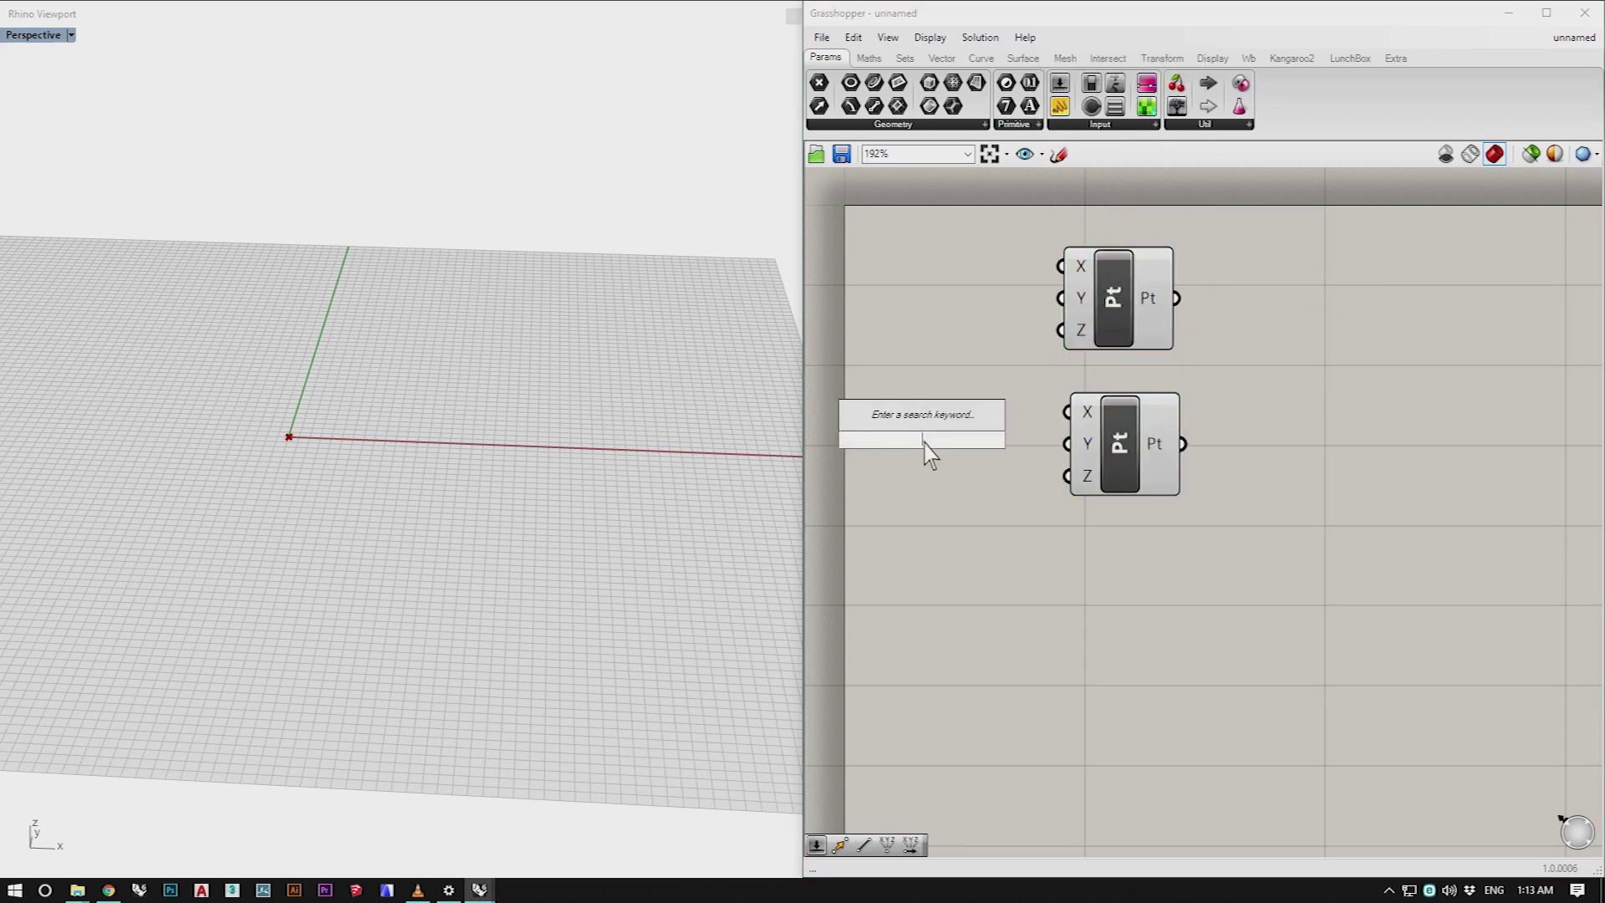
pyautogui.write('20')
pyautogui.press('Return')
pyautogui.moveTo(1016, 454); pyautogui.dragTo(1066, 412)
pyautogui.moveTo(1040, 472); pyautogui.dragTo(1081, 479)
pyautogui.rightClick(1068, 477)
pyautogui.moveTo(1241, 535)
pyautogui.click(1337, 537)
pyautogui.moveTo(1041, 469); pyautogui.dragTo(1191, 469)
pyautogui.moveTo(1127, 311); pyautogui.dragTo(1194, 329)
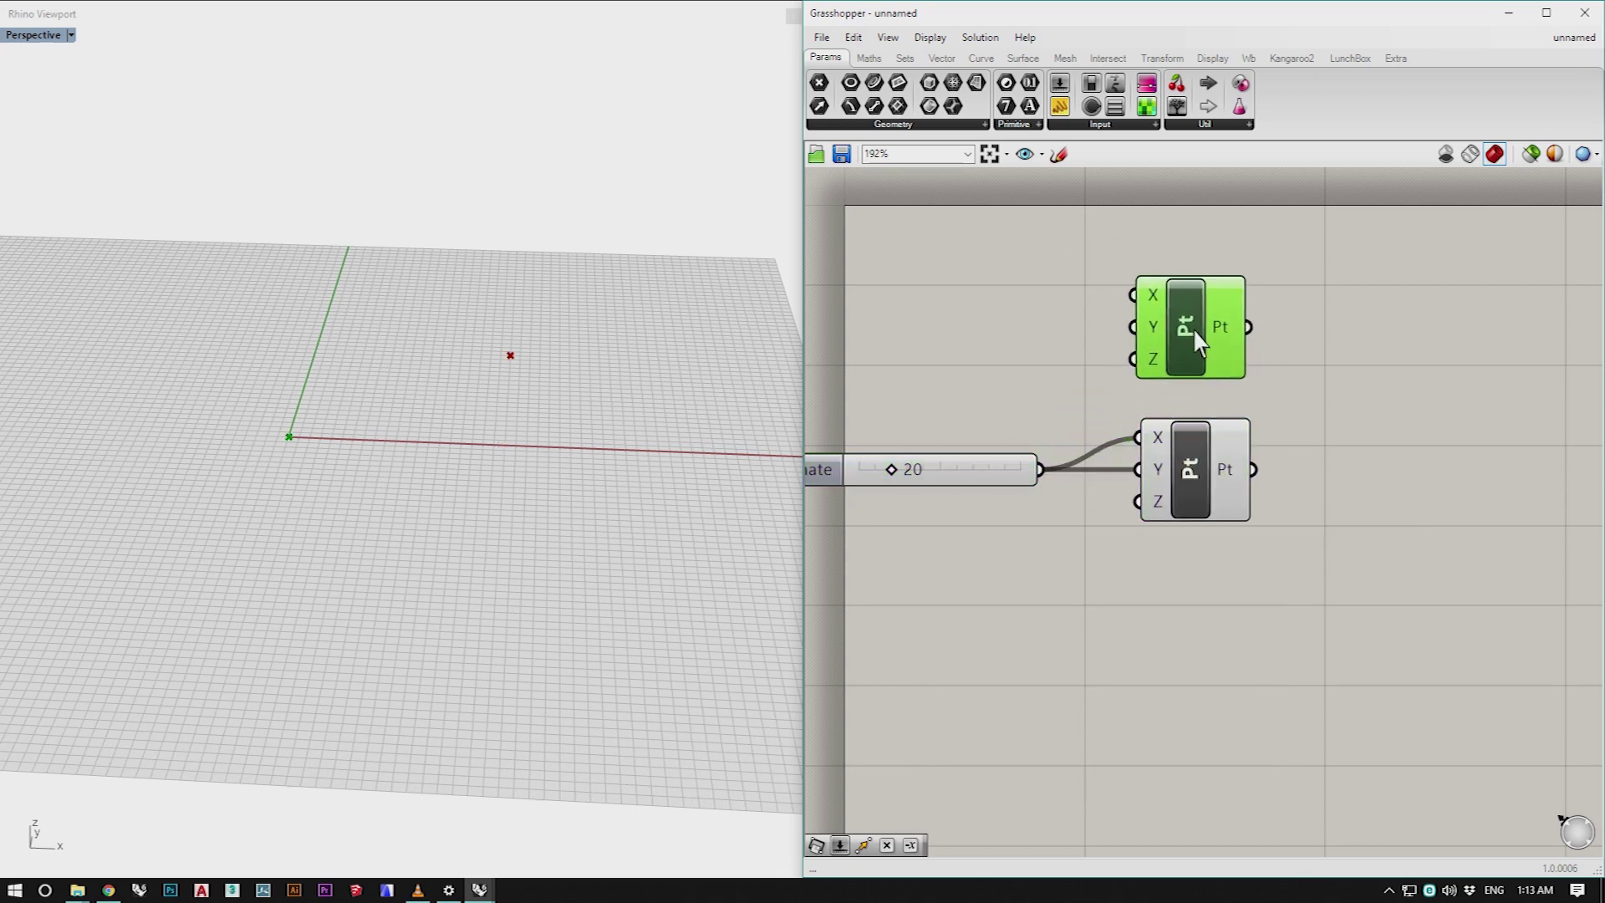
# Step: Add a Rectangle 2Pt component and wire the upper point to its A input and the lower point to B
pyautogui.moveTo(1419, 391); pyautogui.dragTo(1210, 398, button='right')
pyautogui.scroll(-3, 1210, 398)
pyautogui.scroll(3, 1209, 398)
pyautogui.doubleClick(1210, 398)
pyautogui.write('recta')
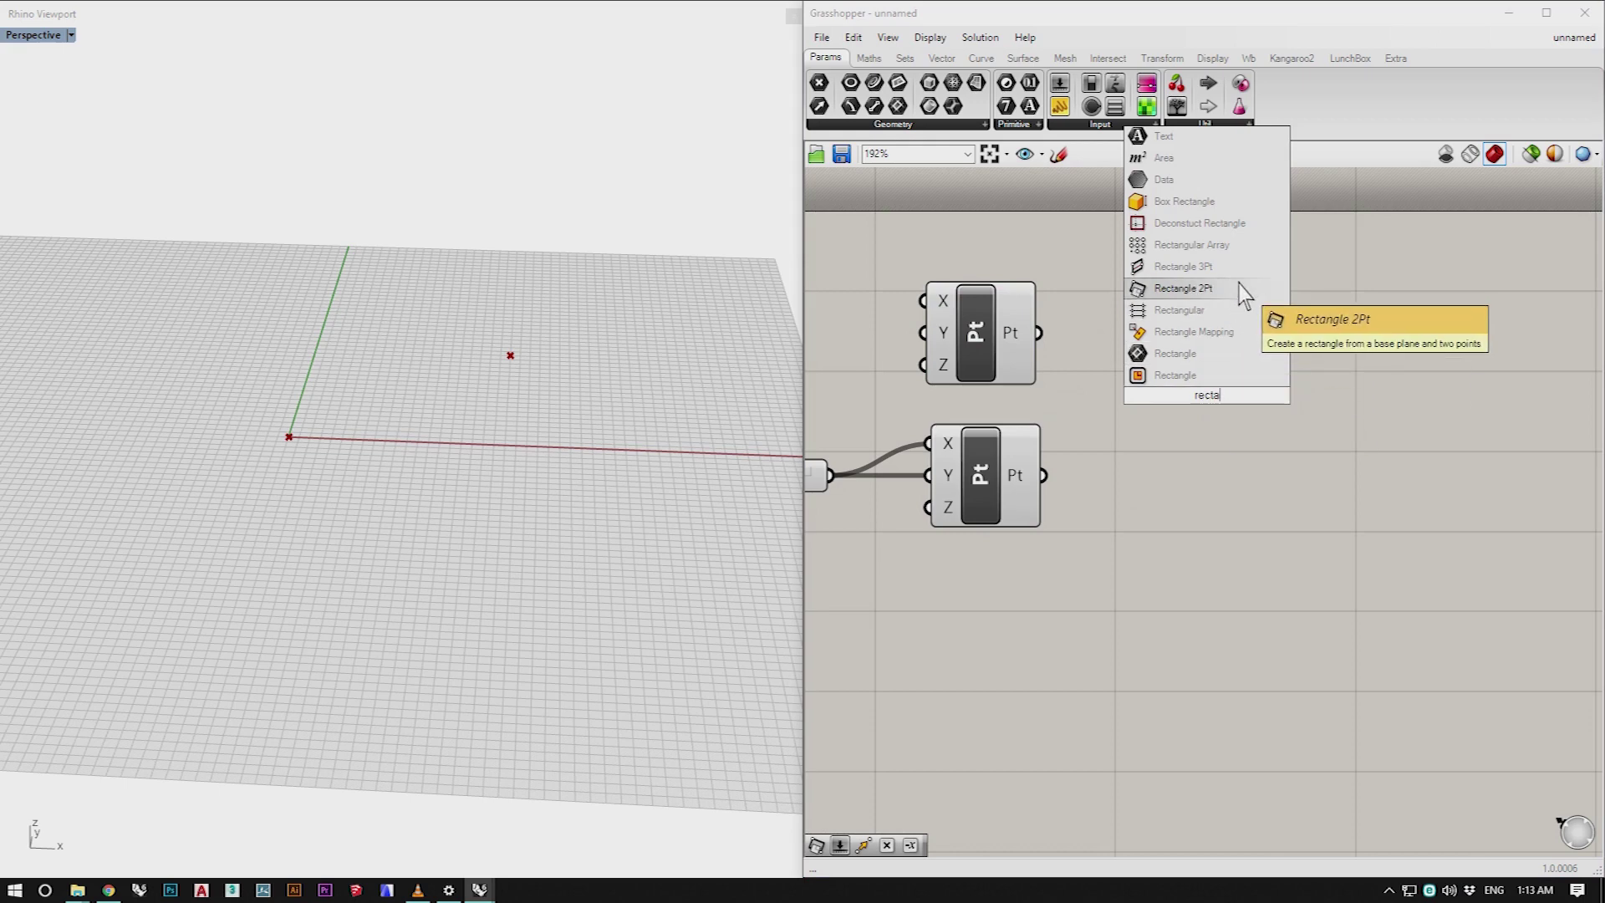
pyautogui.click(1182, 288)
pyautogui.moveTo(1039, 333); pyautogui.dragTo(1152, 378)
pyautogui.moveTo(1044, 475); pyautogui.dragTo(1152, 410)
pyautogui.doubleClick(1397, 443)
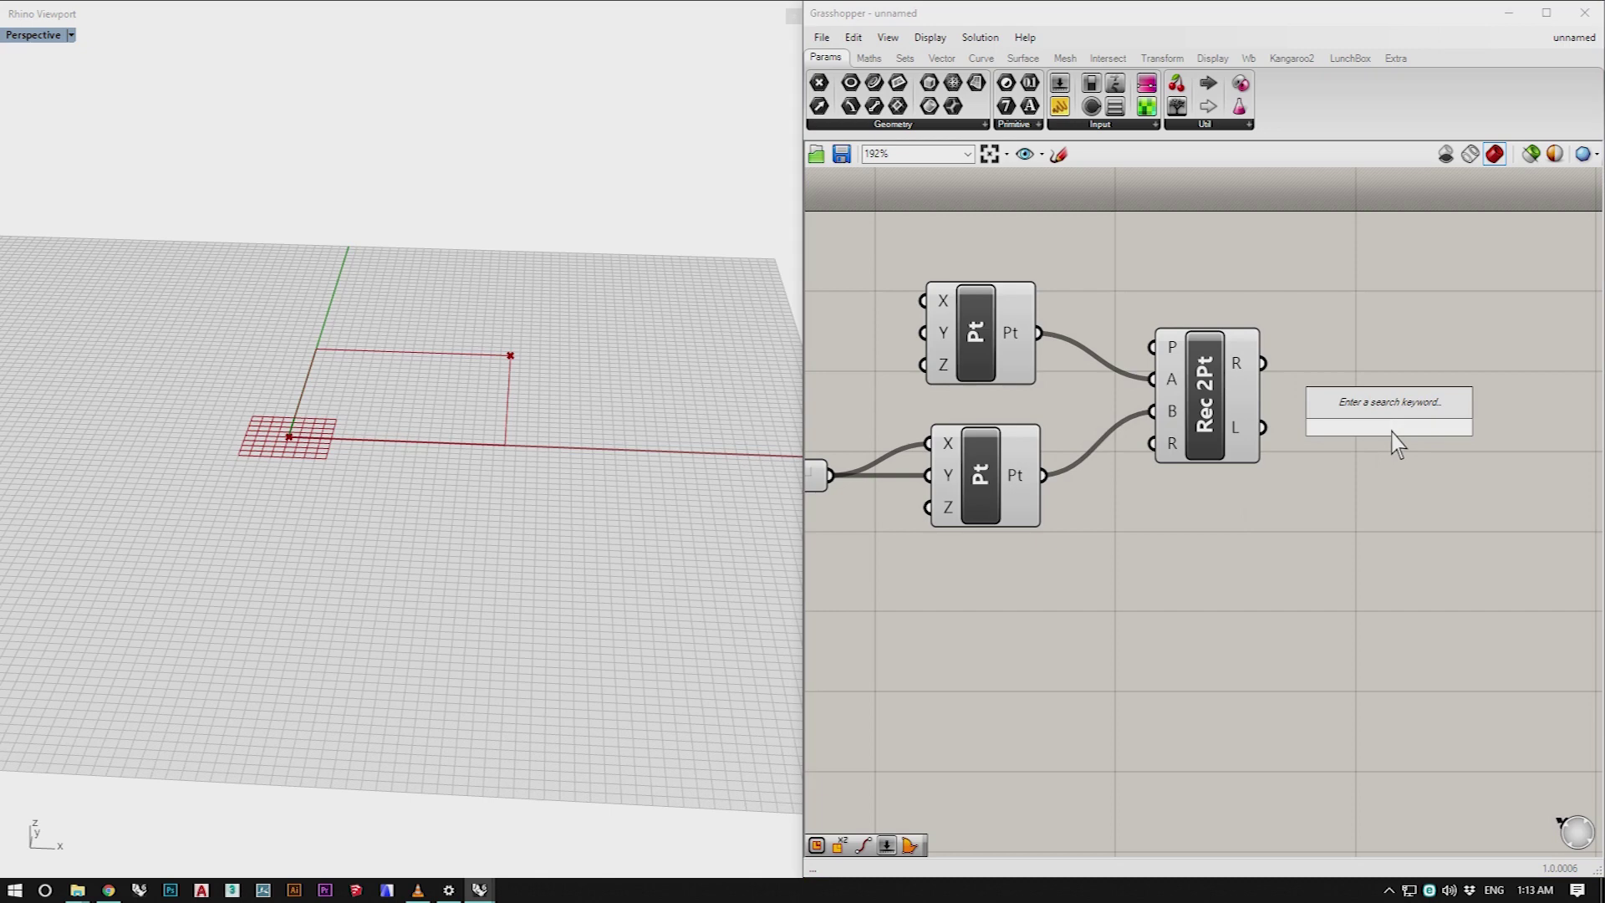
pyautogui.write('planar')
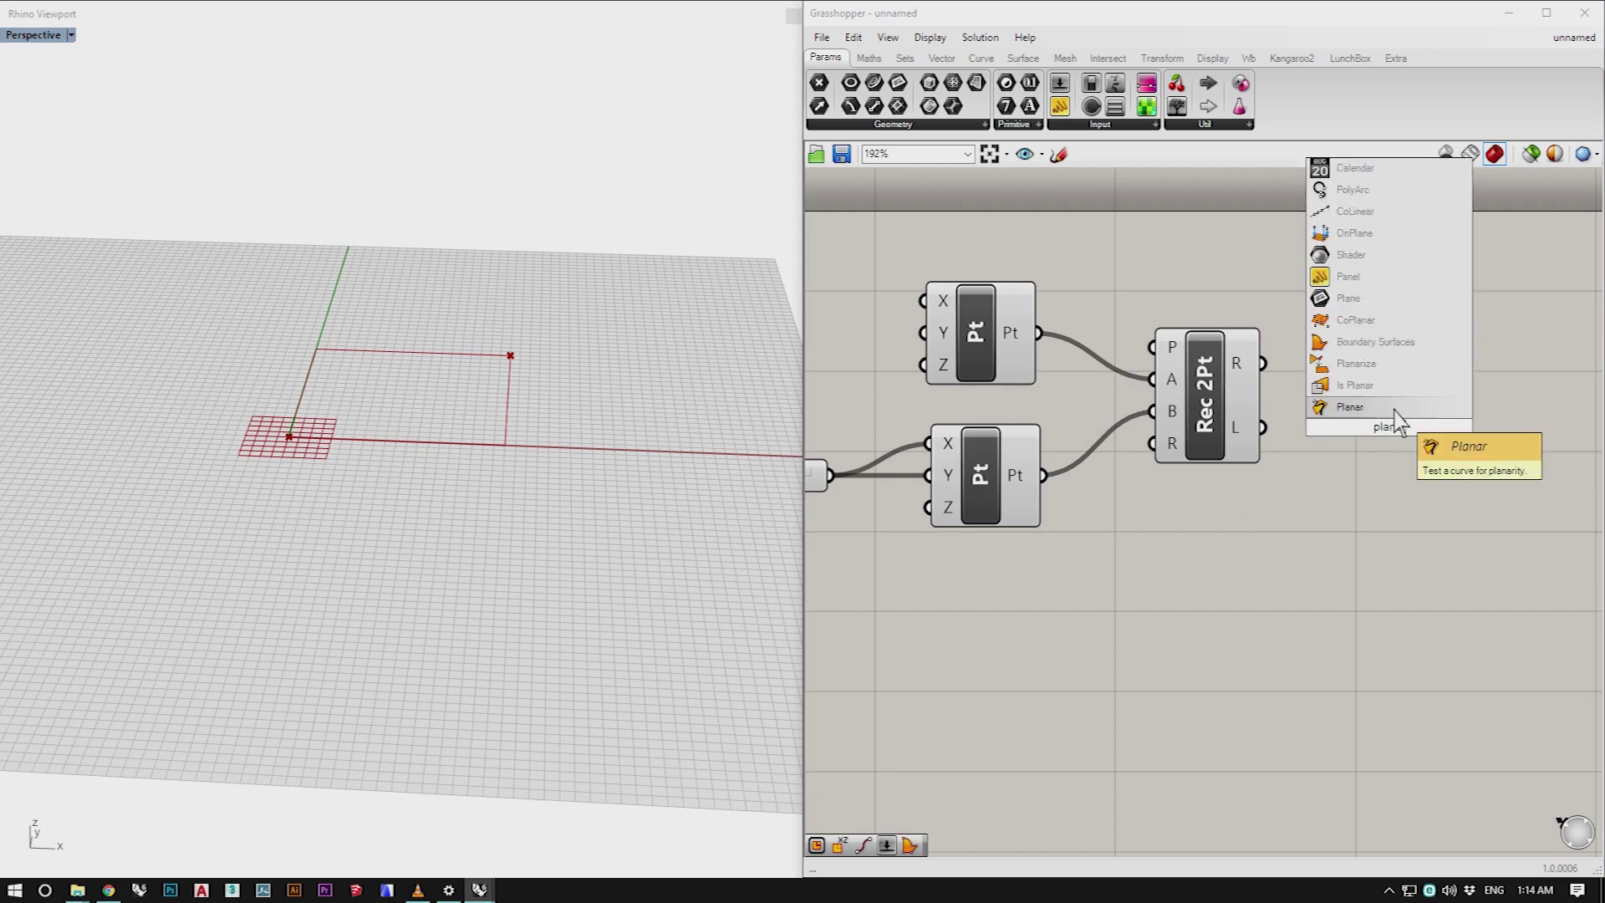
pyautogui.press('BackSpace')
pyautogui.press('BackSpace')
pyautogui.press('BackSpace')
pyautogui.press('BackSpace')
pyautogui.press('BackSpace')
pyautogui.press('BackSpace')
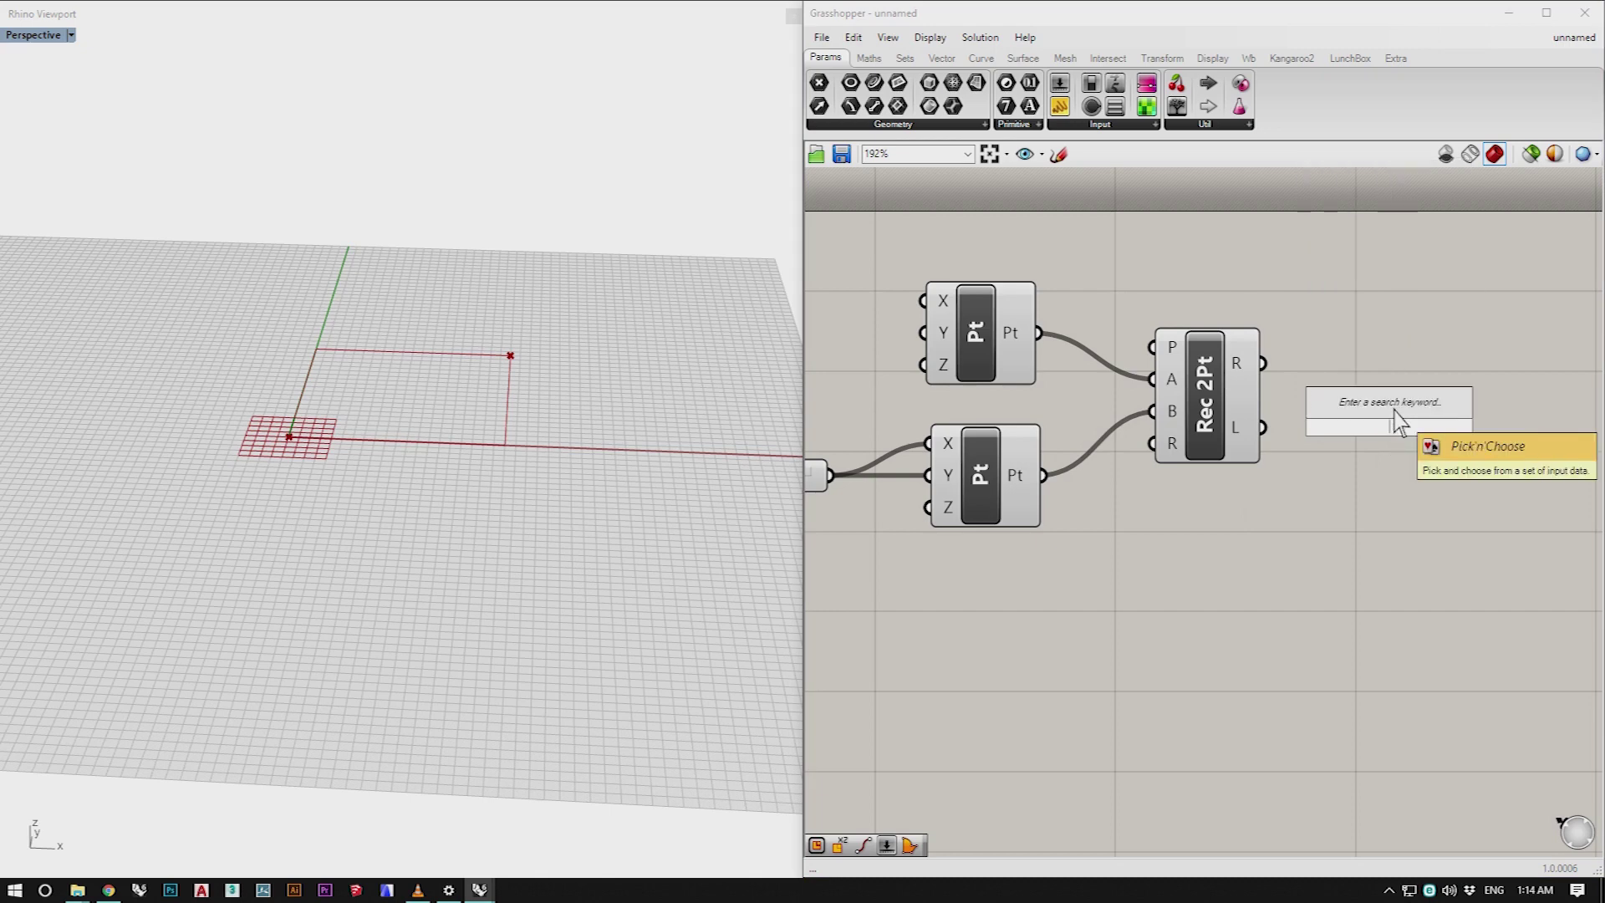
# Step: Add a Boundary Surfaces component and wire the rectangle output to its edges input
pyautogui.write('boun')
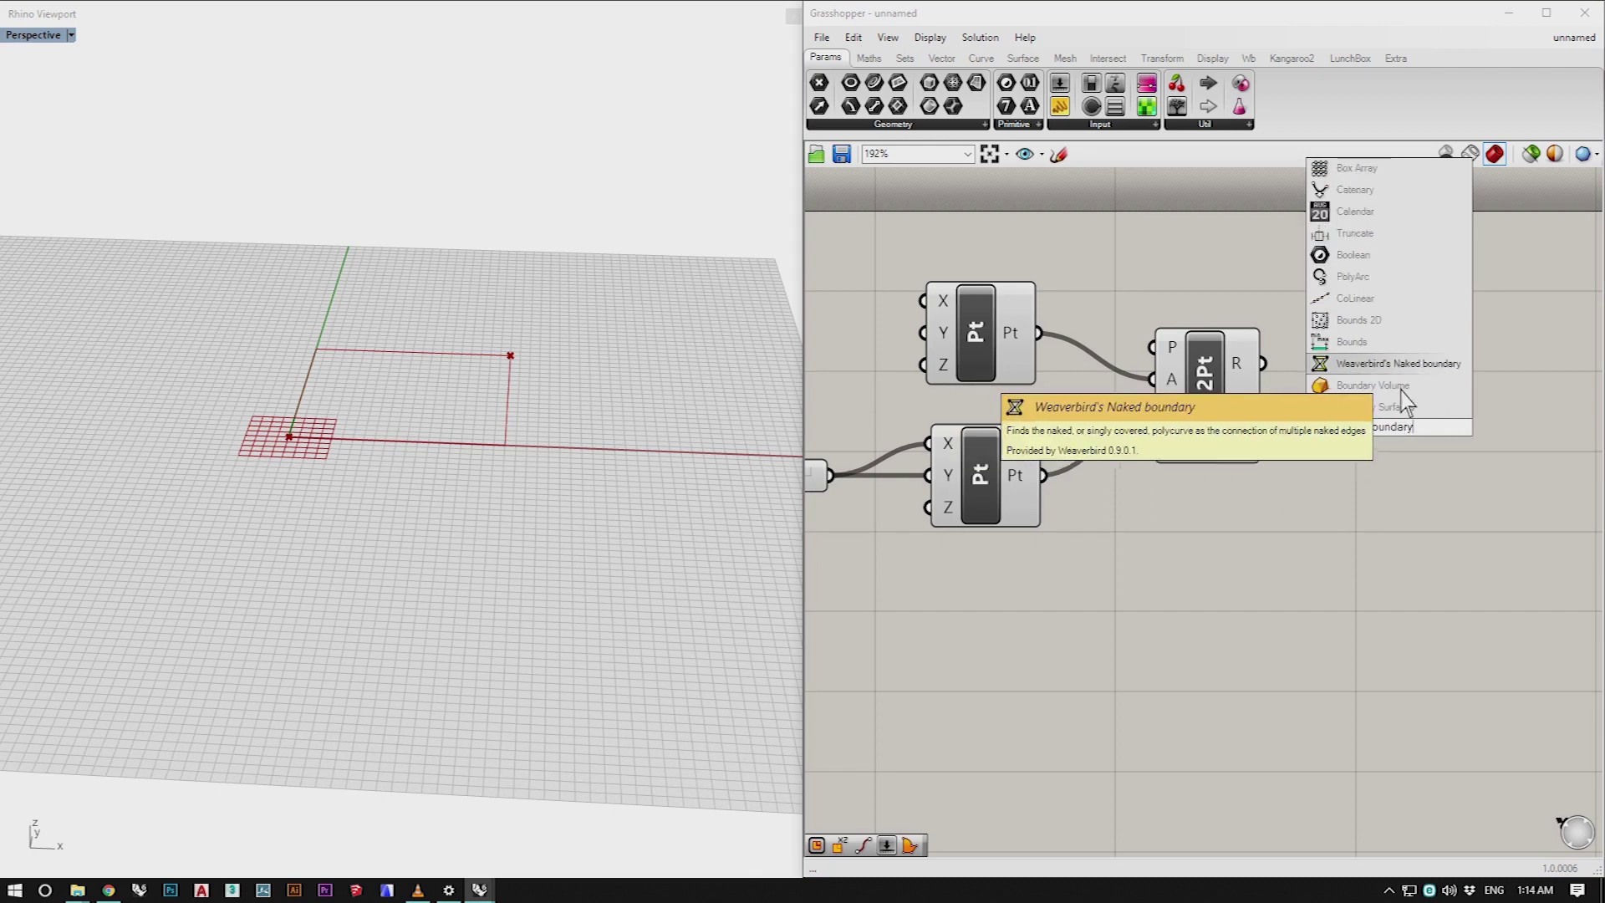
pyautogui.click(1375, 407)
pyautogui.moveTo(1262, 364); pyautogui.dragTo(1335, 427)
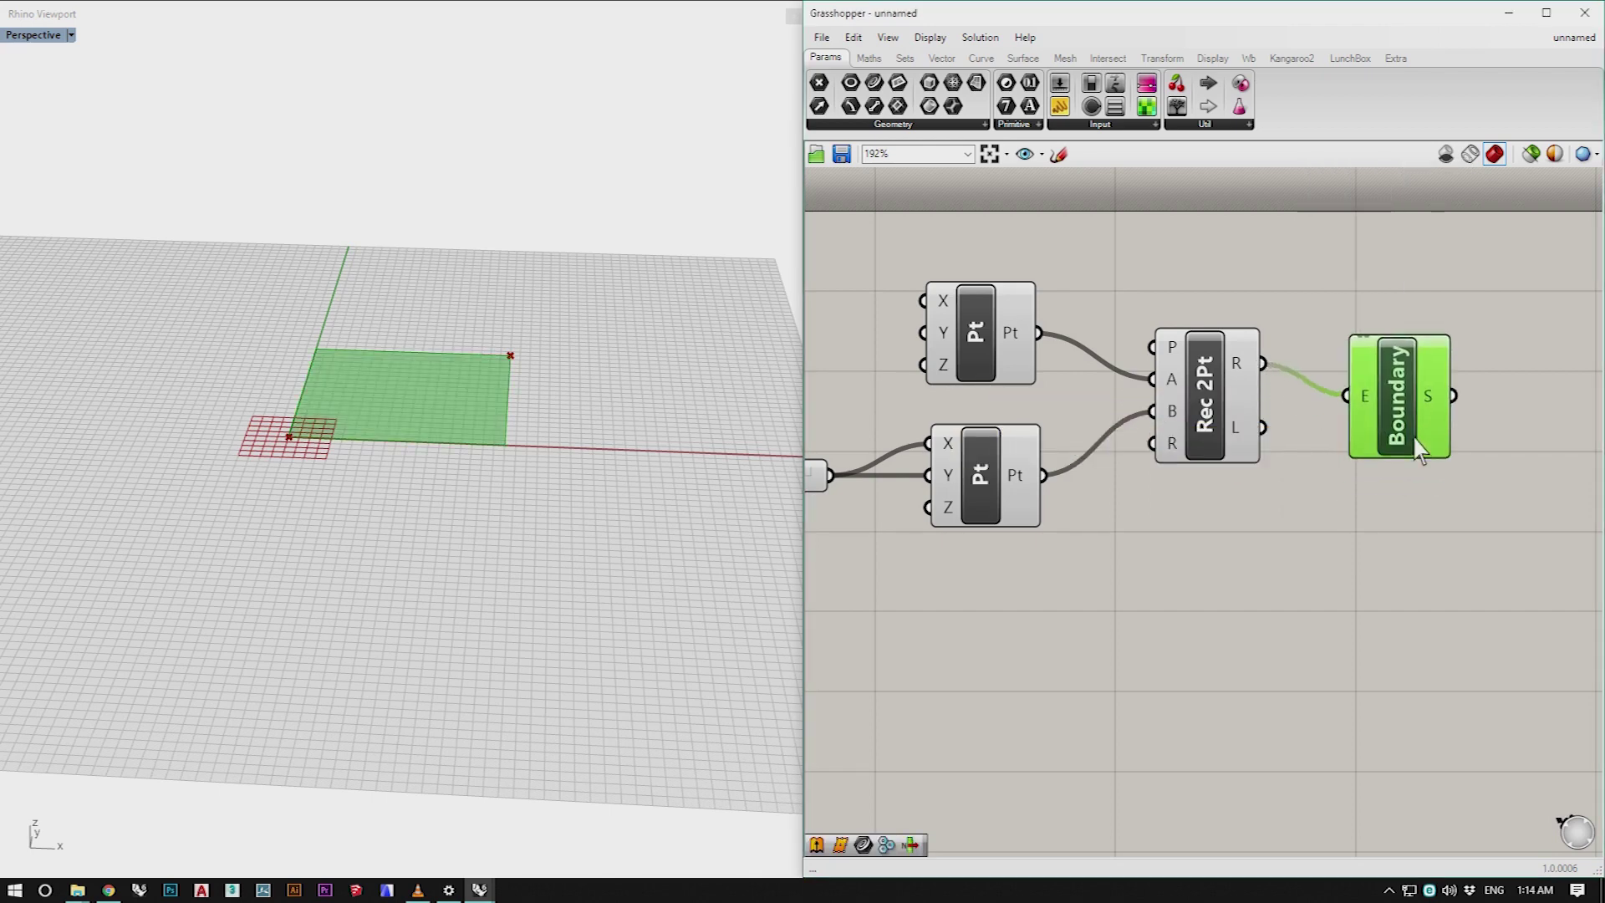
# Step: Group the slider, point, rectangle and boundary components and name the group "surface"
pyautogui.scroll(-3, 1114, 494)
pyautogui.moveTo(929, 439); pyautogui.dragTo(1086, 454, button='right')
pyautogui.scroll(-5, 1099, 453)
pyautogui.moveTo(1190, 532); pyautogui.dragTo(931, 402)
pyautogui.rightClick(1072, 419)
pyautogui.scroll(4, 1046, 418)
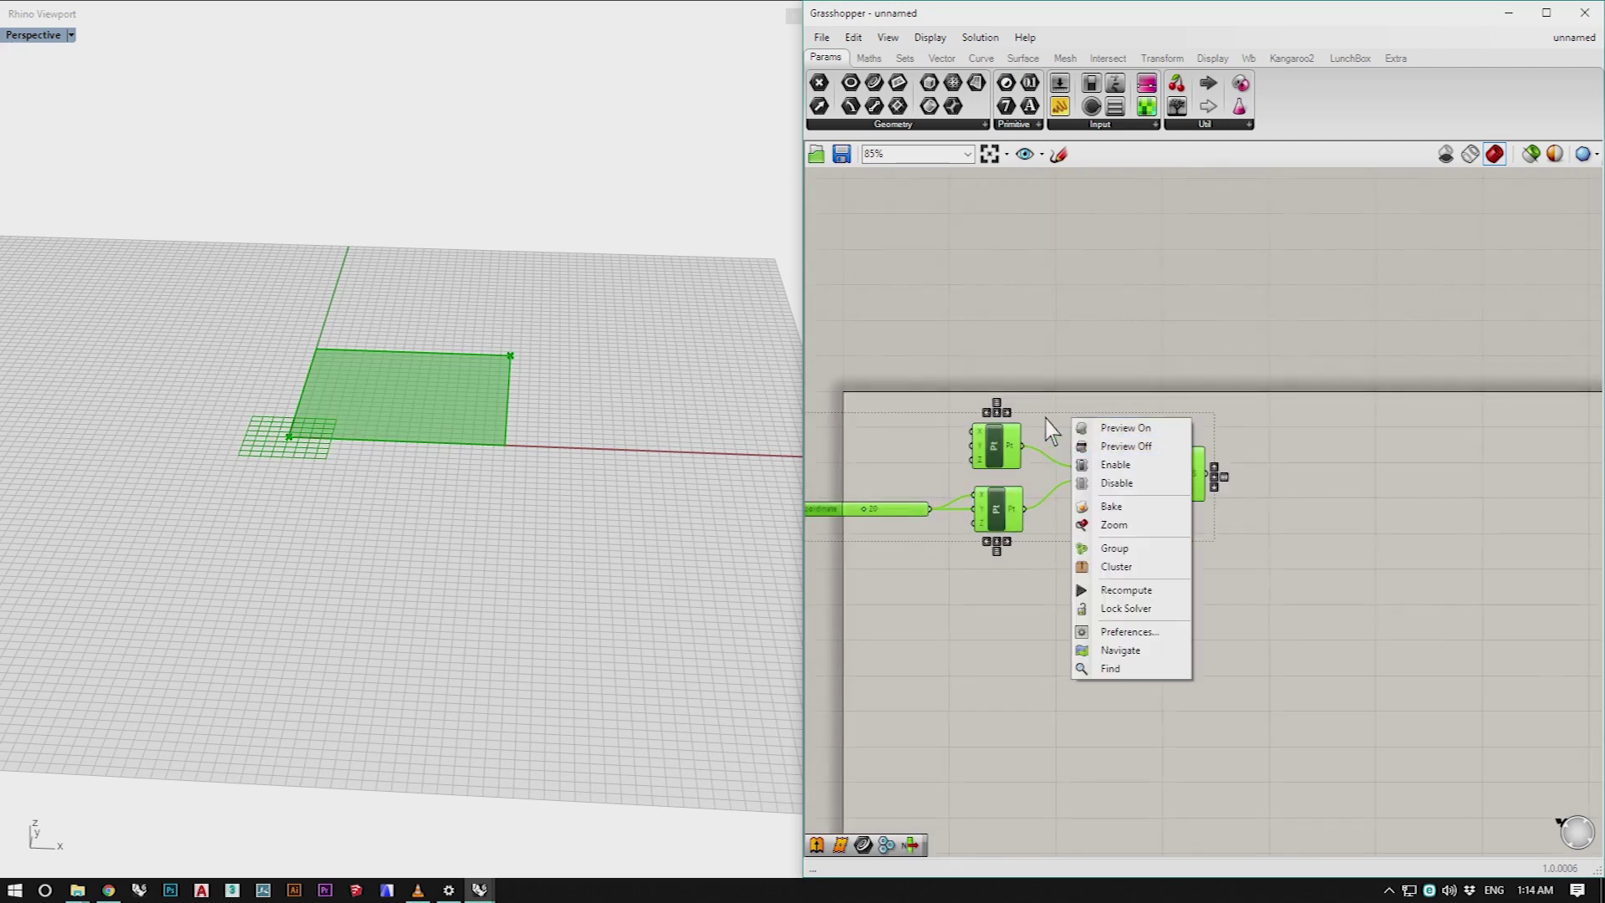
pyautogui.rightClick(1051, 423)
pyautogui.click(1094, 552)
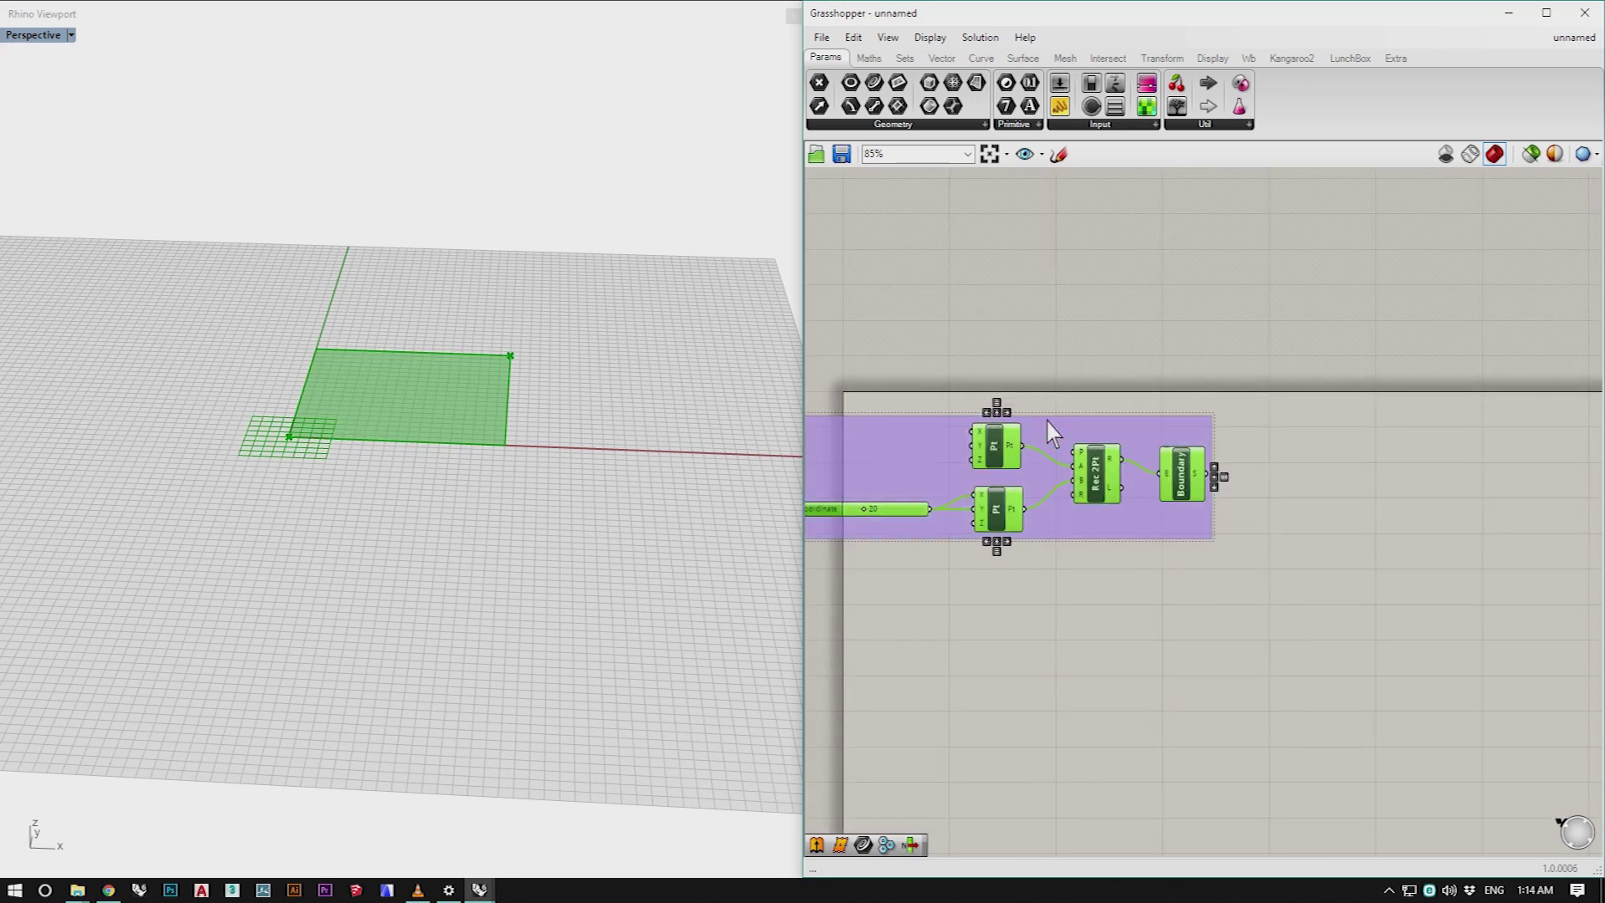
pyautogui.rightClick(1049, 421)
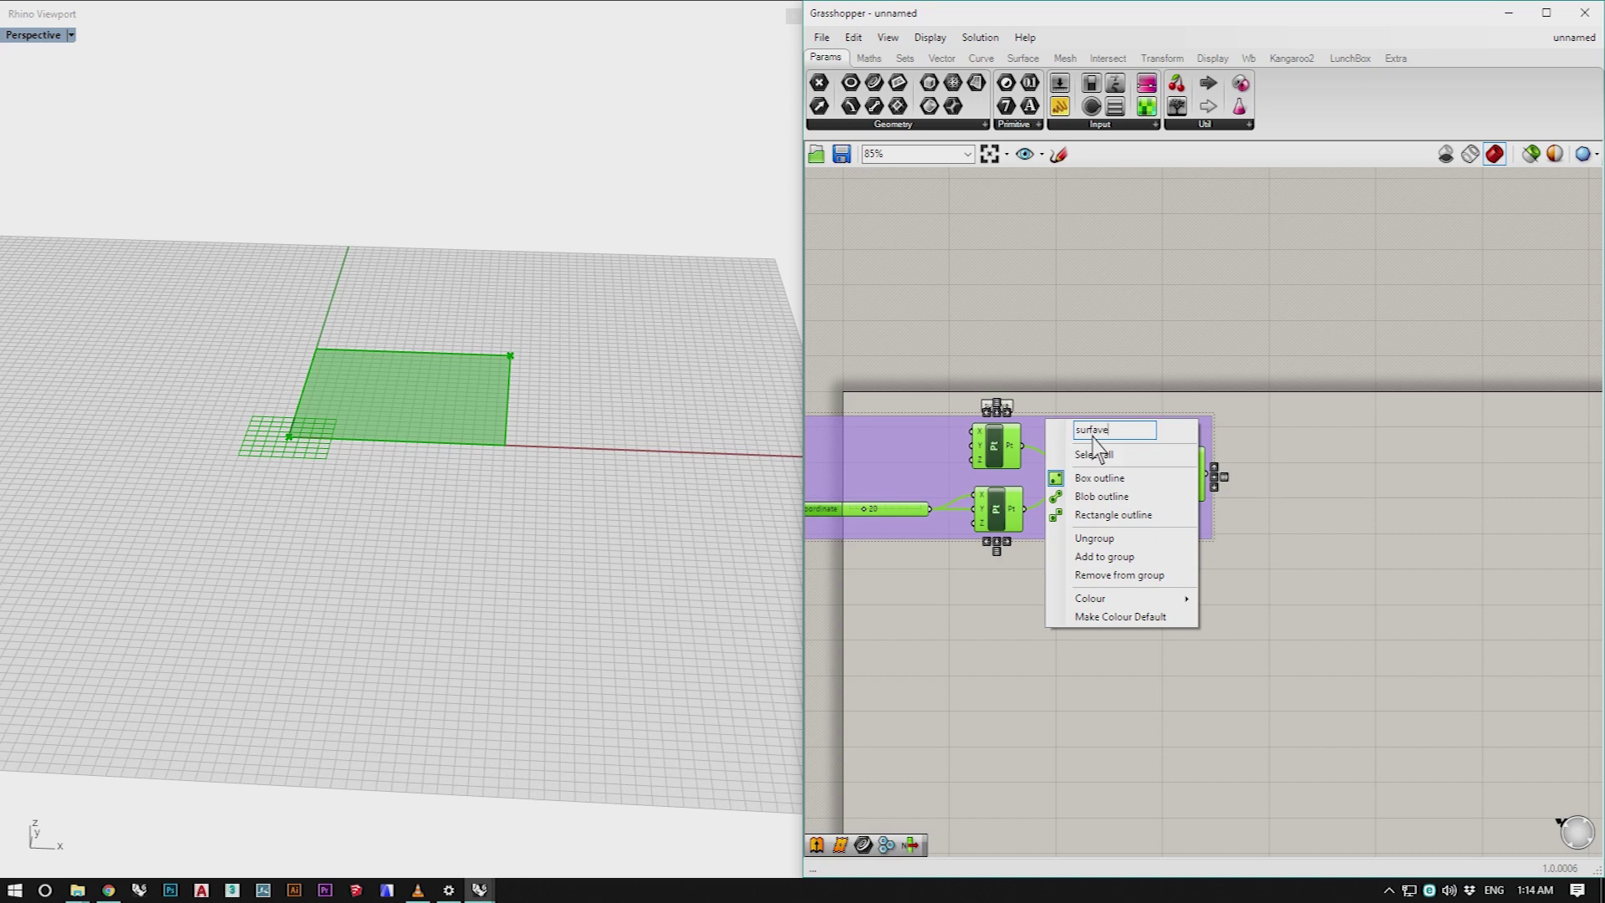
pyautogui.click(1308, 527)
# Step: Add a Divide Surface component beyond the group and wire the boundary surface to its S input
pyautogui.scroll(-4, 1337, 520)
pyautogui.moveTo(1388, 512); pyautogui.dragTo(1187, 477, button='right')
pyautogui.scroll(4, 1187, 477)
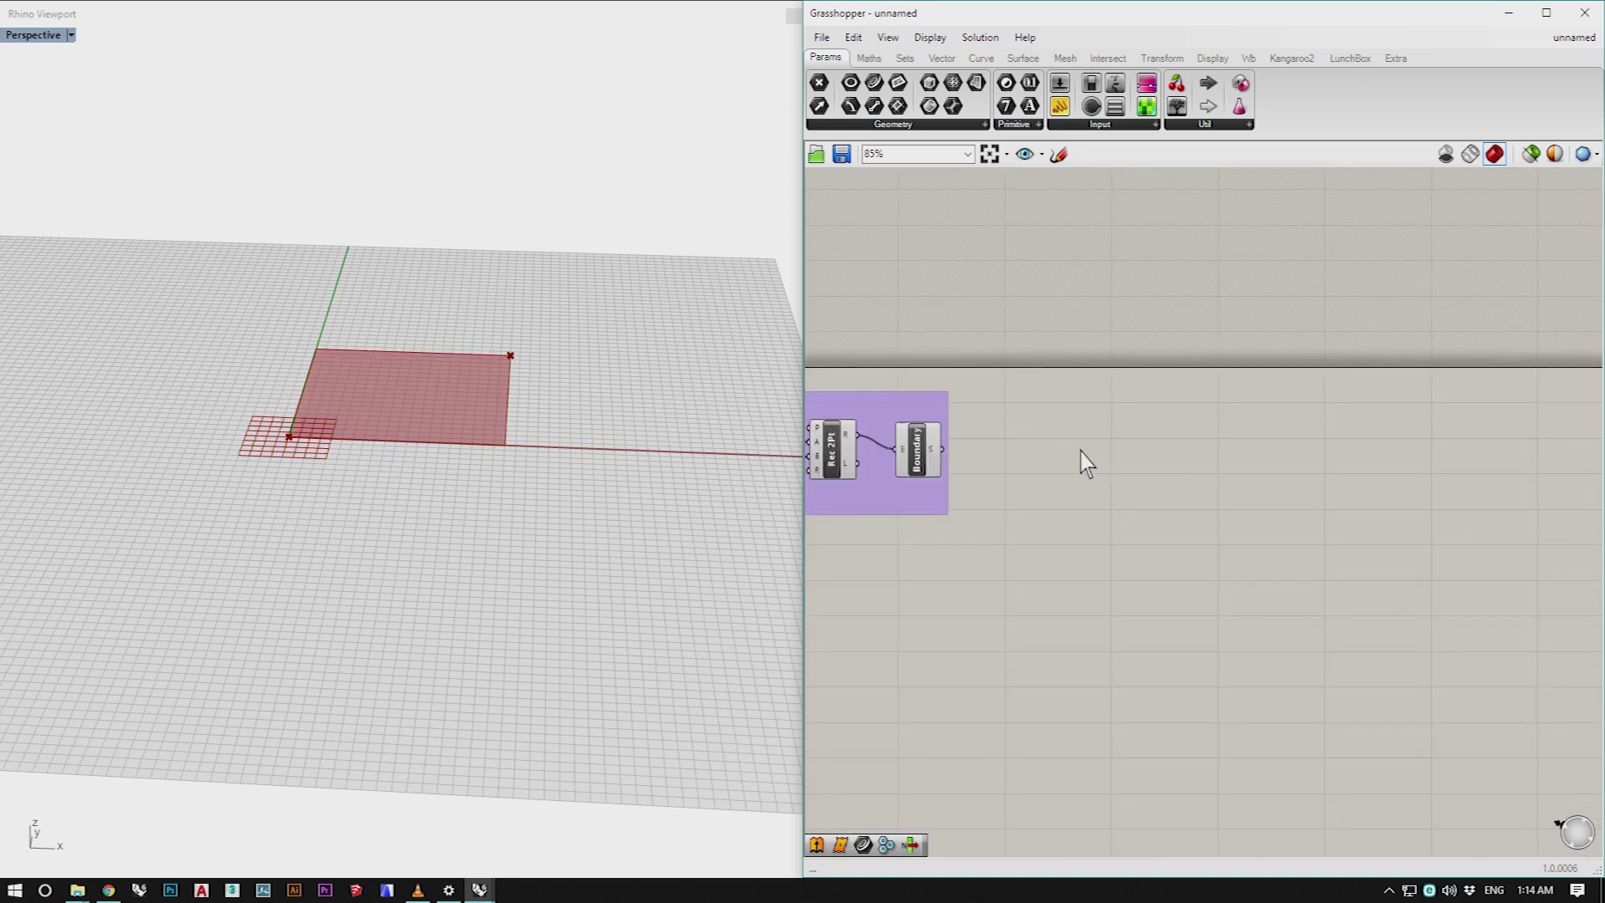
pyautogui.scroll(1, 1087, 464)
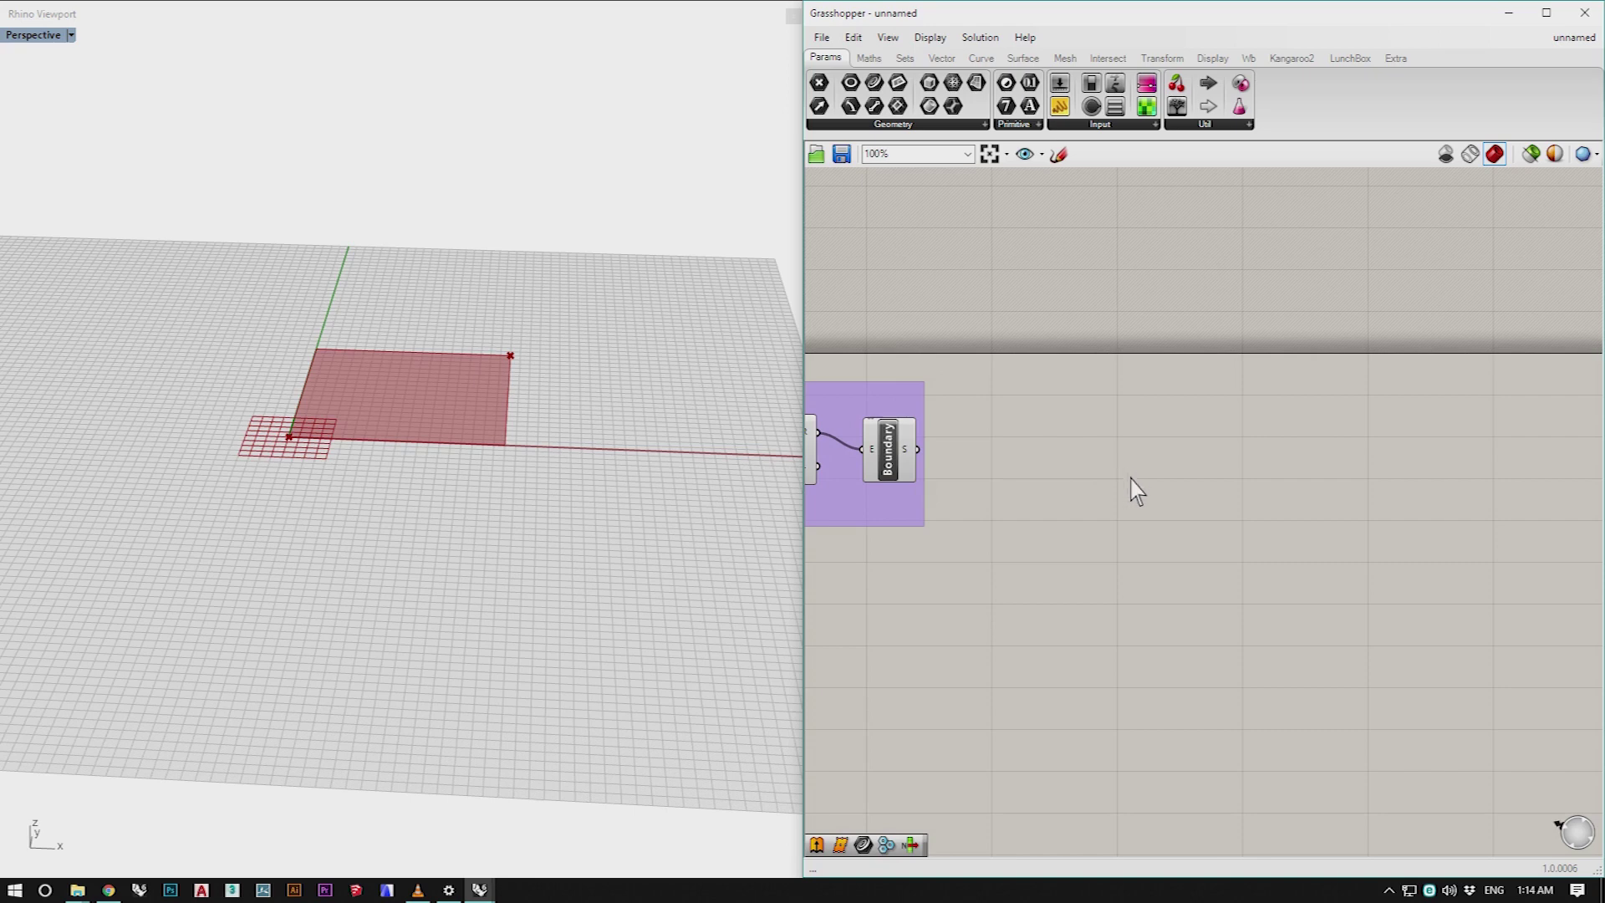
pyautogui.doubleClick(1135, 518)
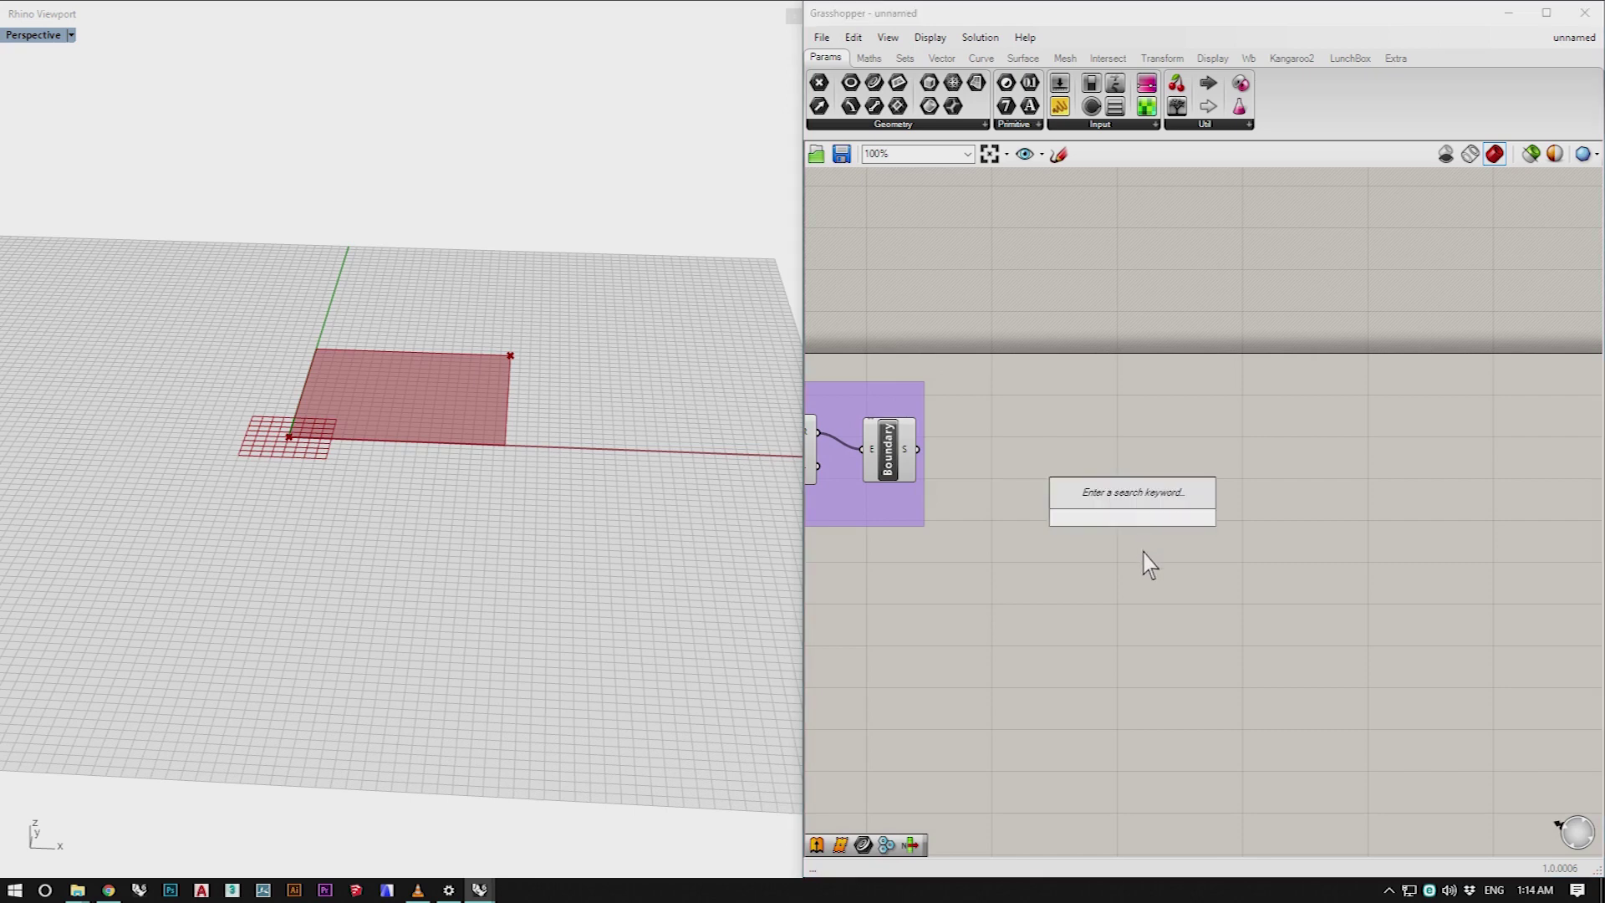
pyautogui.write('divide')
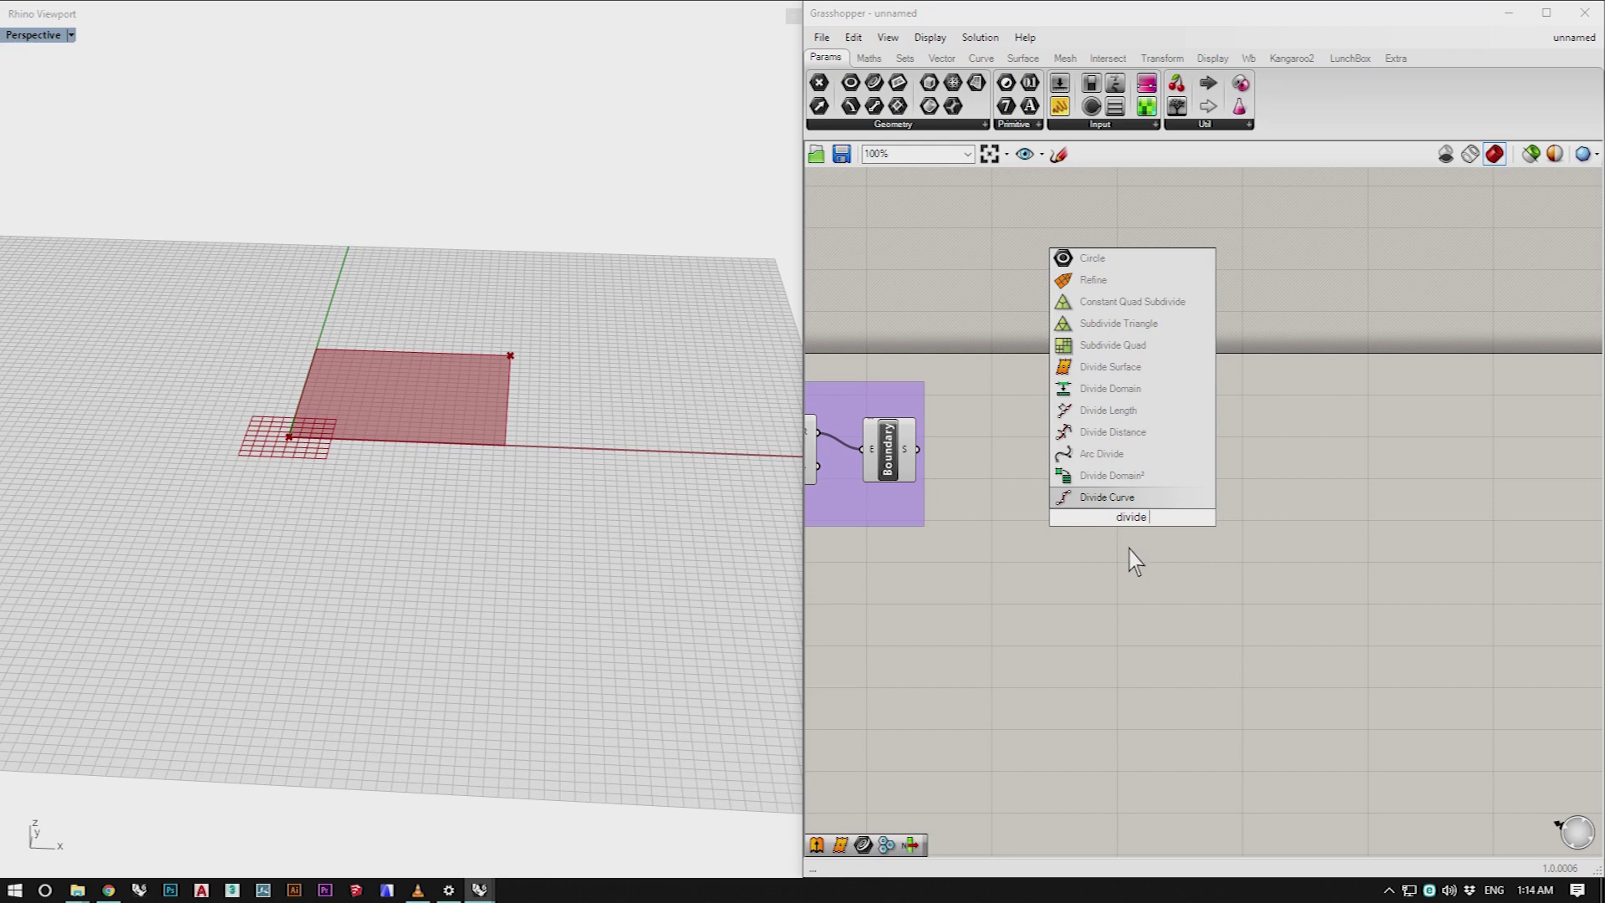
pyautogui.write(' surface')
pyautogui.click(1128, 498)
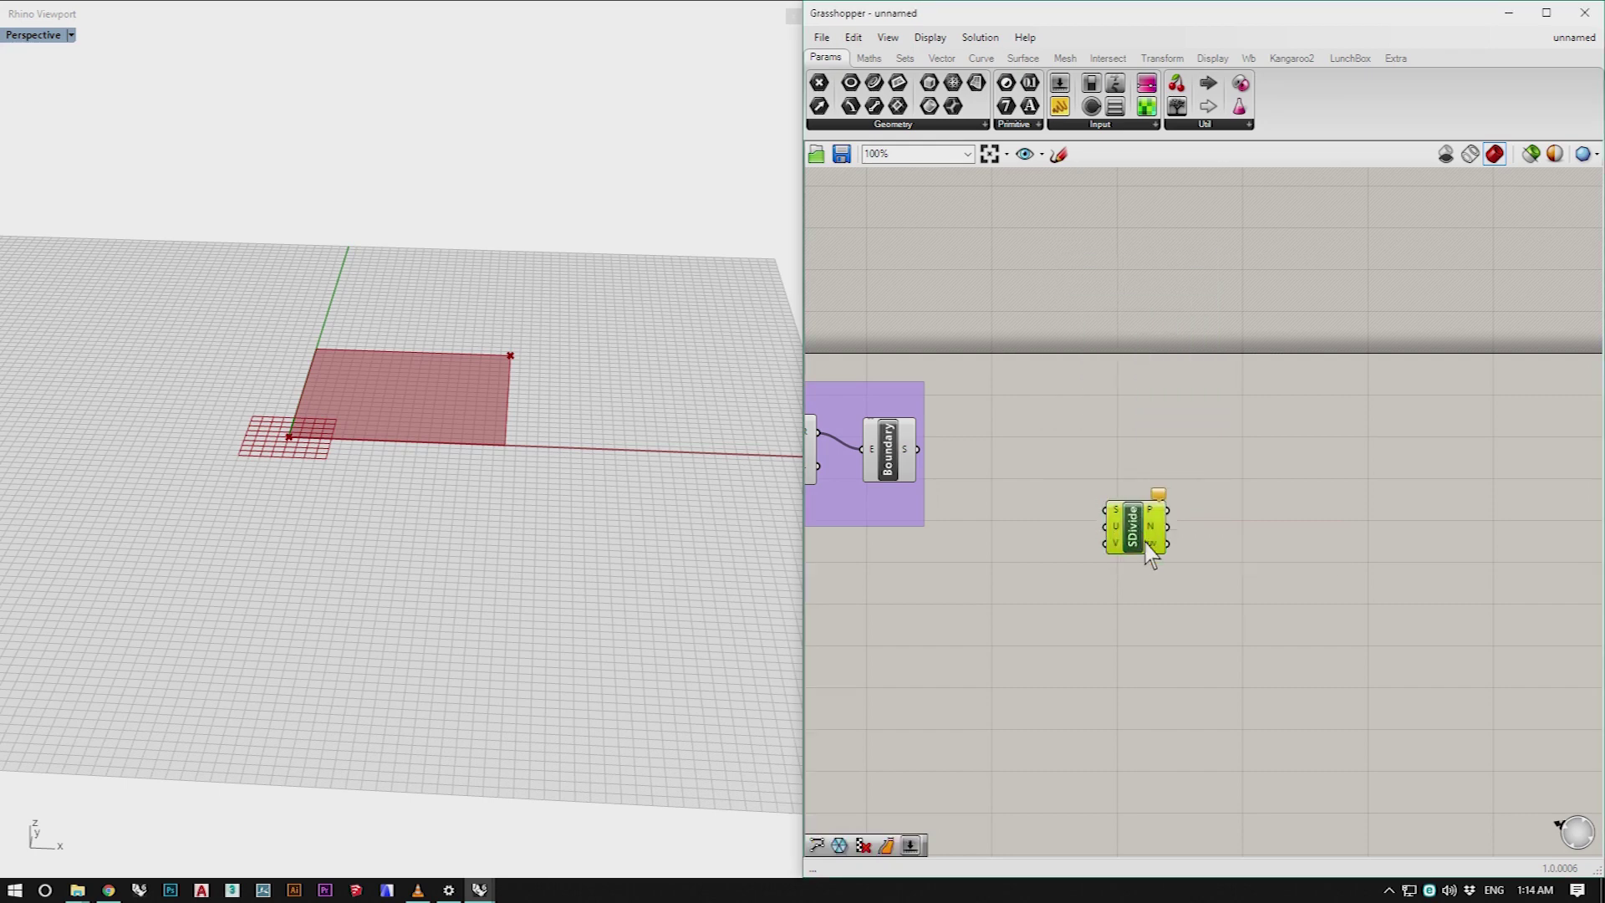
pyautogui.moveTo(918, 449); pyautogui.dragTo(1132, 586)
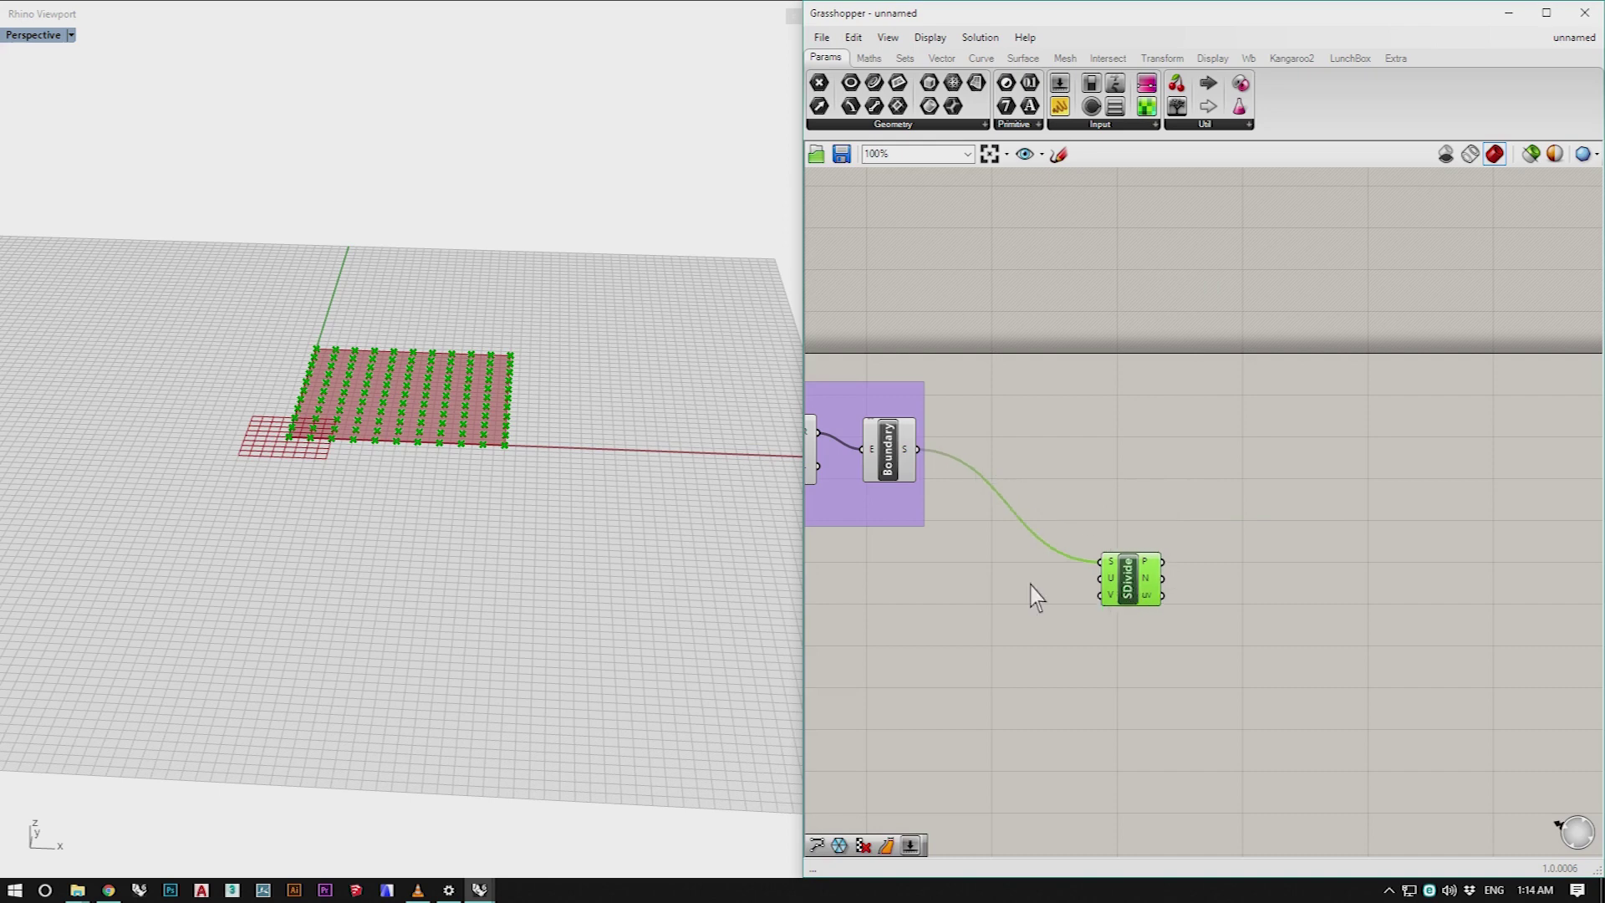
# Step: Create a number slider set to 20 and wire it to the U and V inputs of Divide Surface
pyautogui.scroll(-5, 1037, 595)
pyautogui.scroll(5, 972, 617)
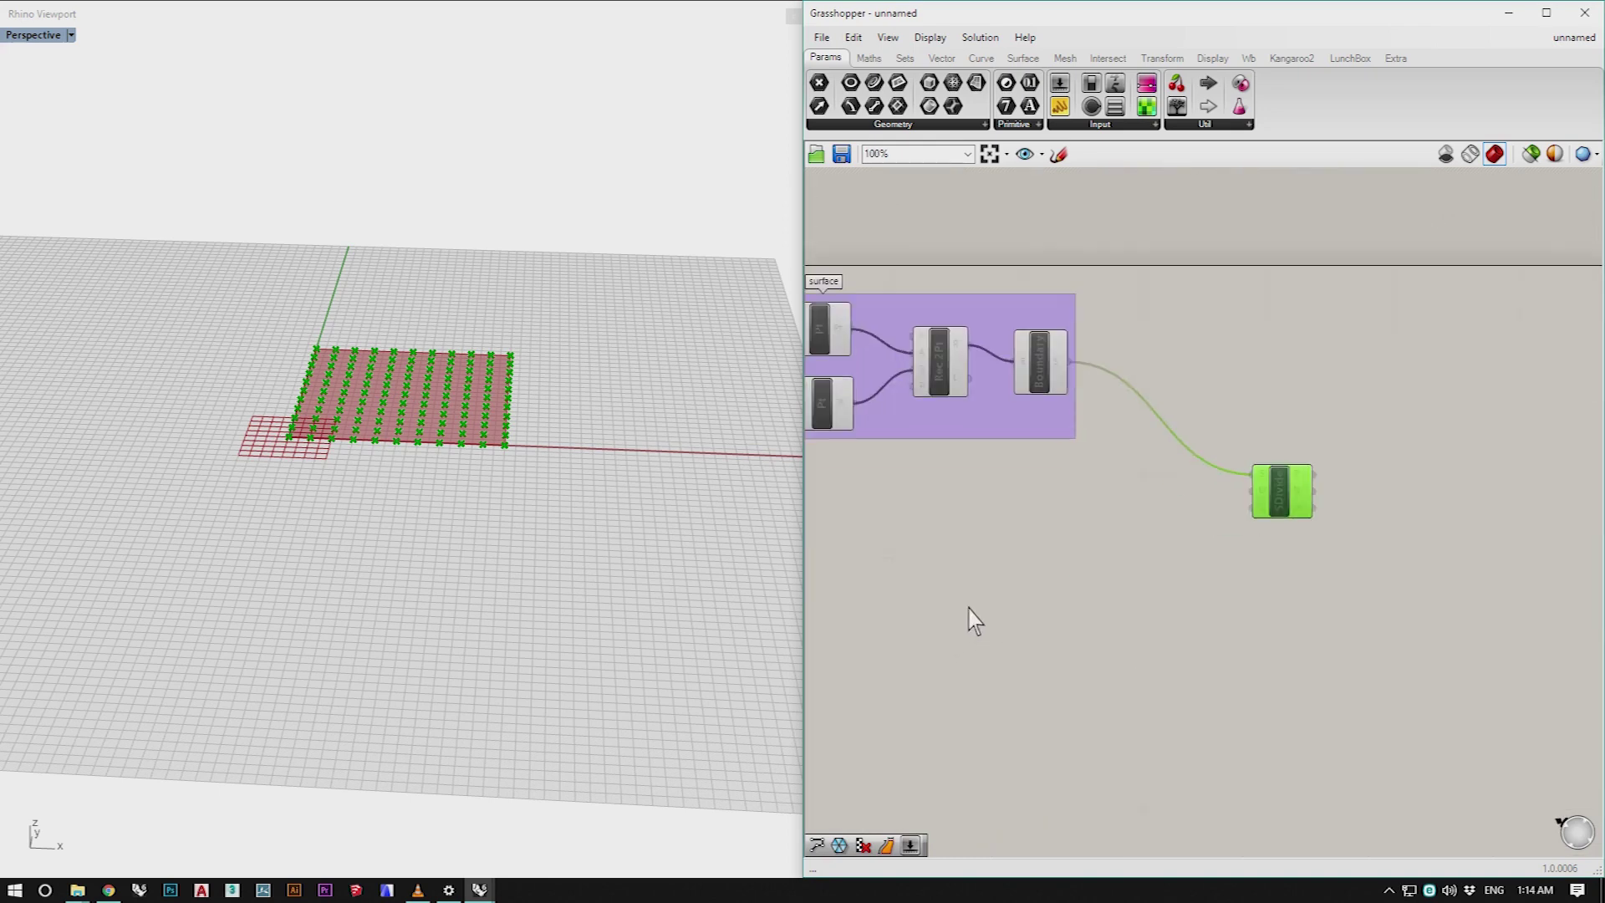
pyautogui.doubleClick(1006, 512)
pyautogui.write('20')
pyautogui.press('Return')
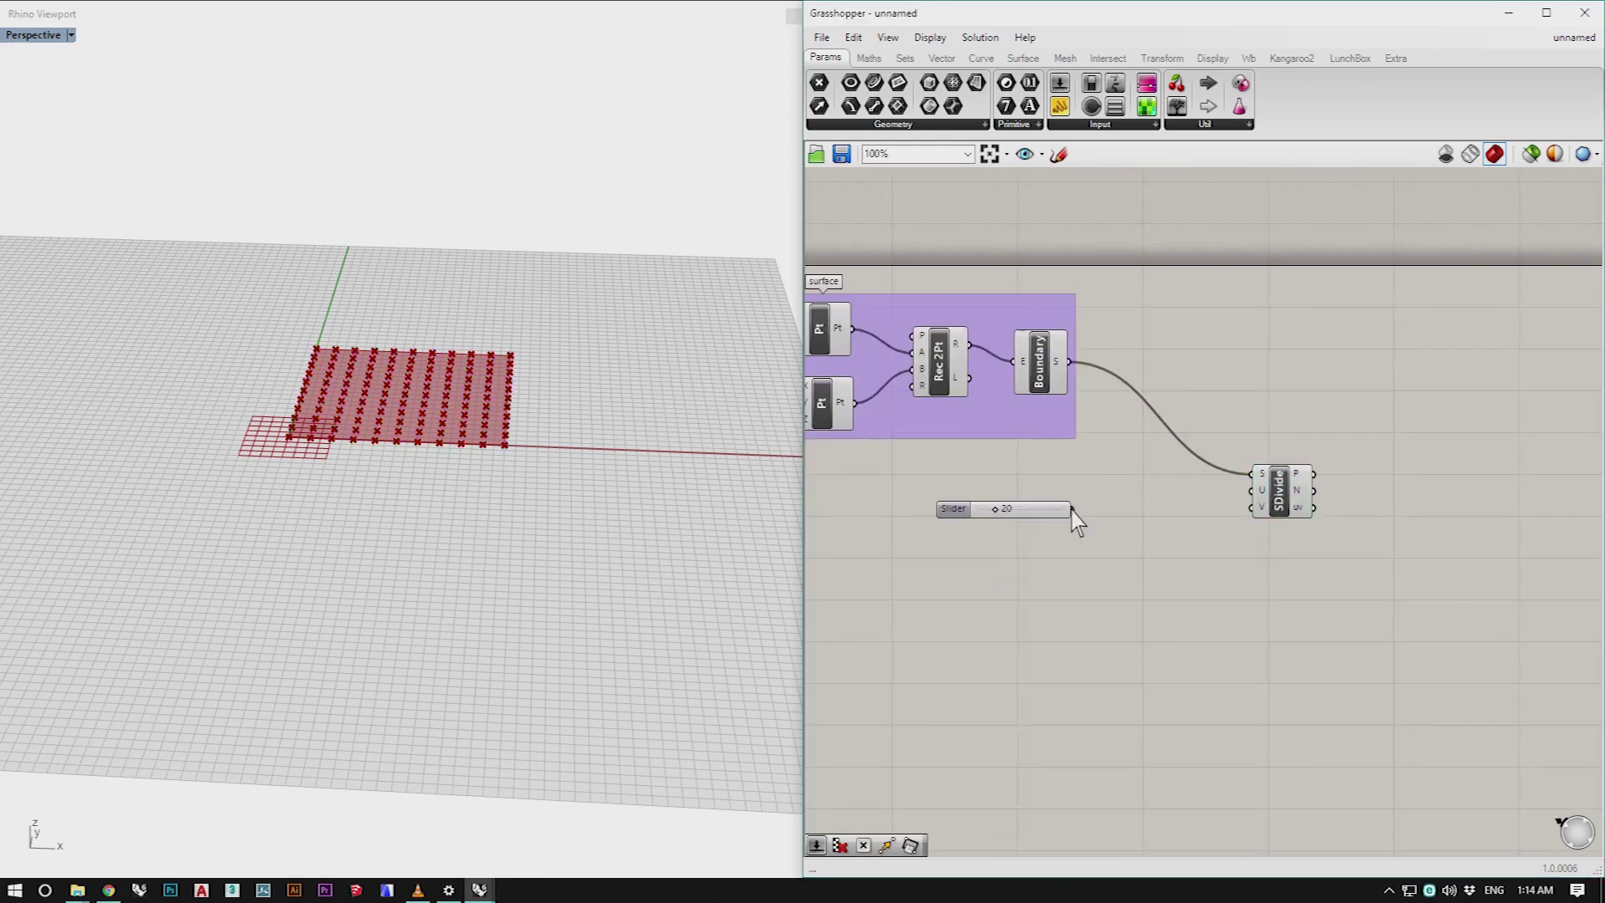
pyautogui.moveTo(1073, 509); pyautogui.dragTo(1251, 491)
pyautogui.moveTo(1074, 509); pyautogui.dragTo(1252, 507)
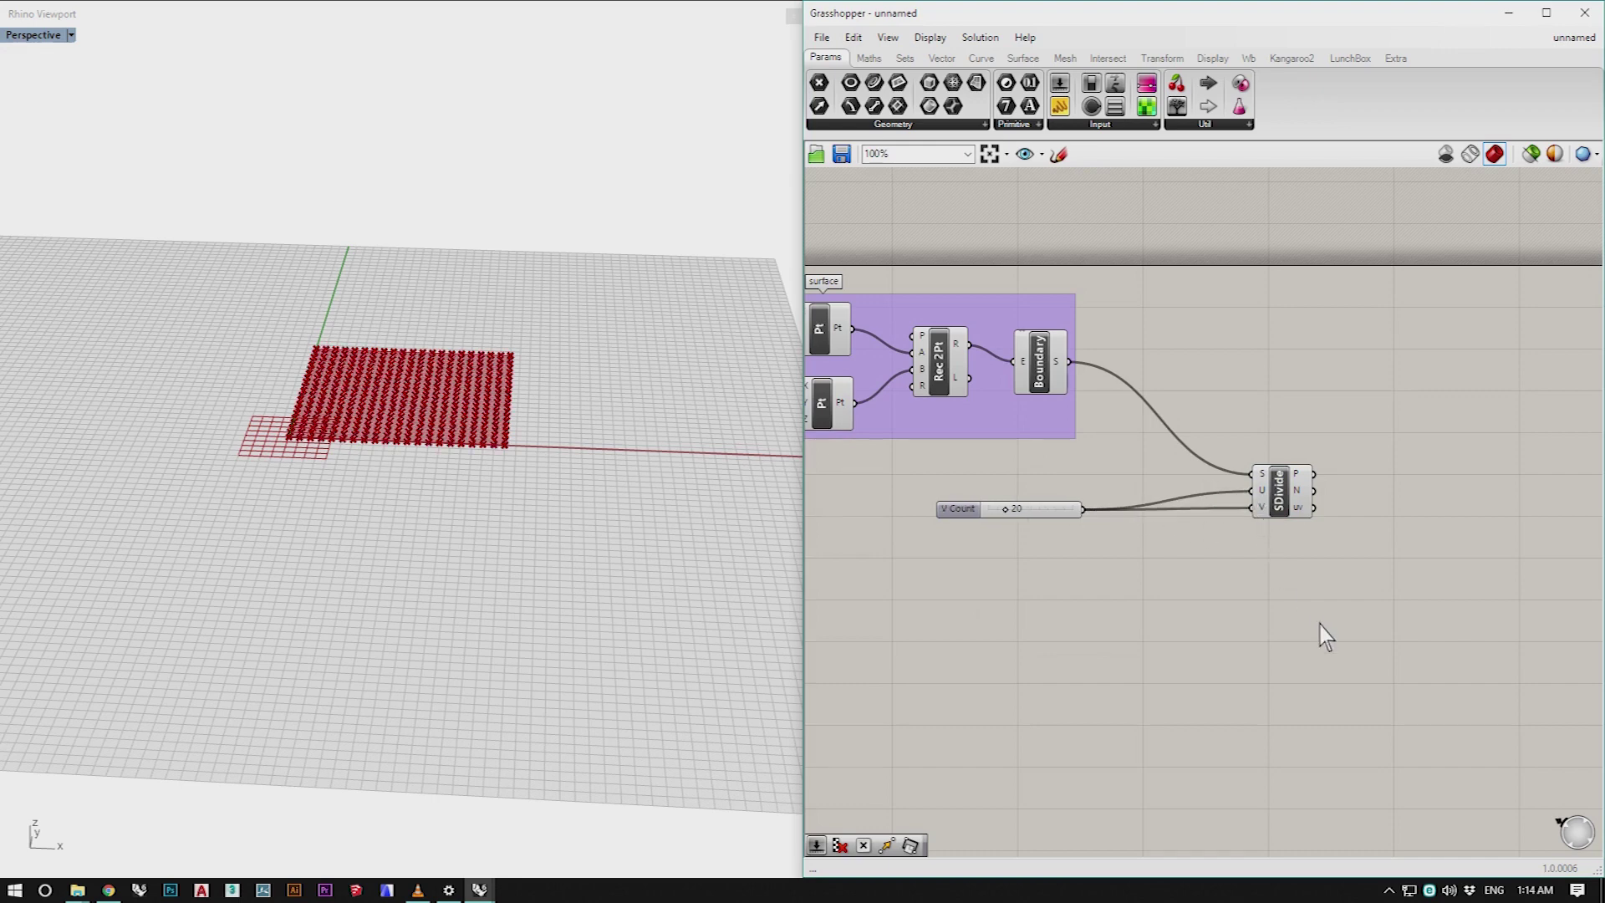
pyautogui.click(980, 428)
pyautogui.middleClick(980, 428)
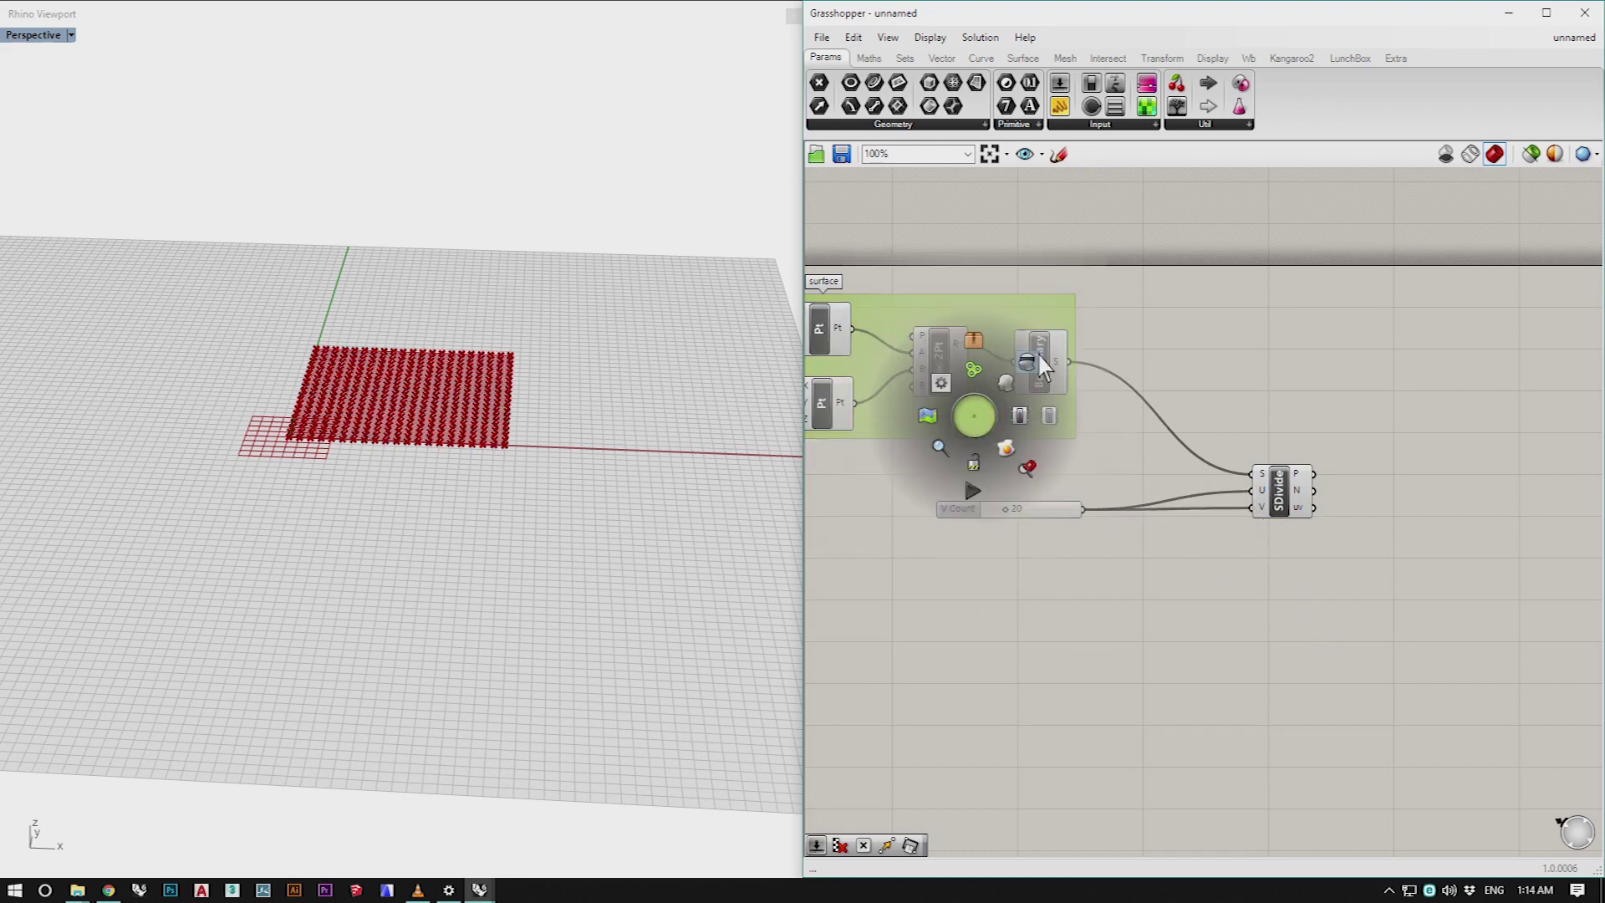
pyautogui.click(1189, 365)
pyautogui.click(1280, 491)
pyautogui.click(1279, 606)
# Step: Add a Point parameter beside Divide Surface and wire the P output into it
pyautogui.scroll(-3, 1116, 552)
pyautogui.moveTo(1110, 523); pyautogui.dragTo(1073, 506)
pyautogui.doubleClick(1199, 483)
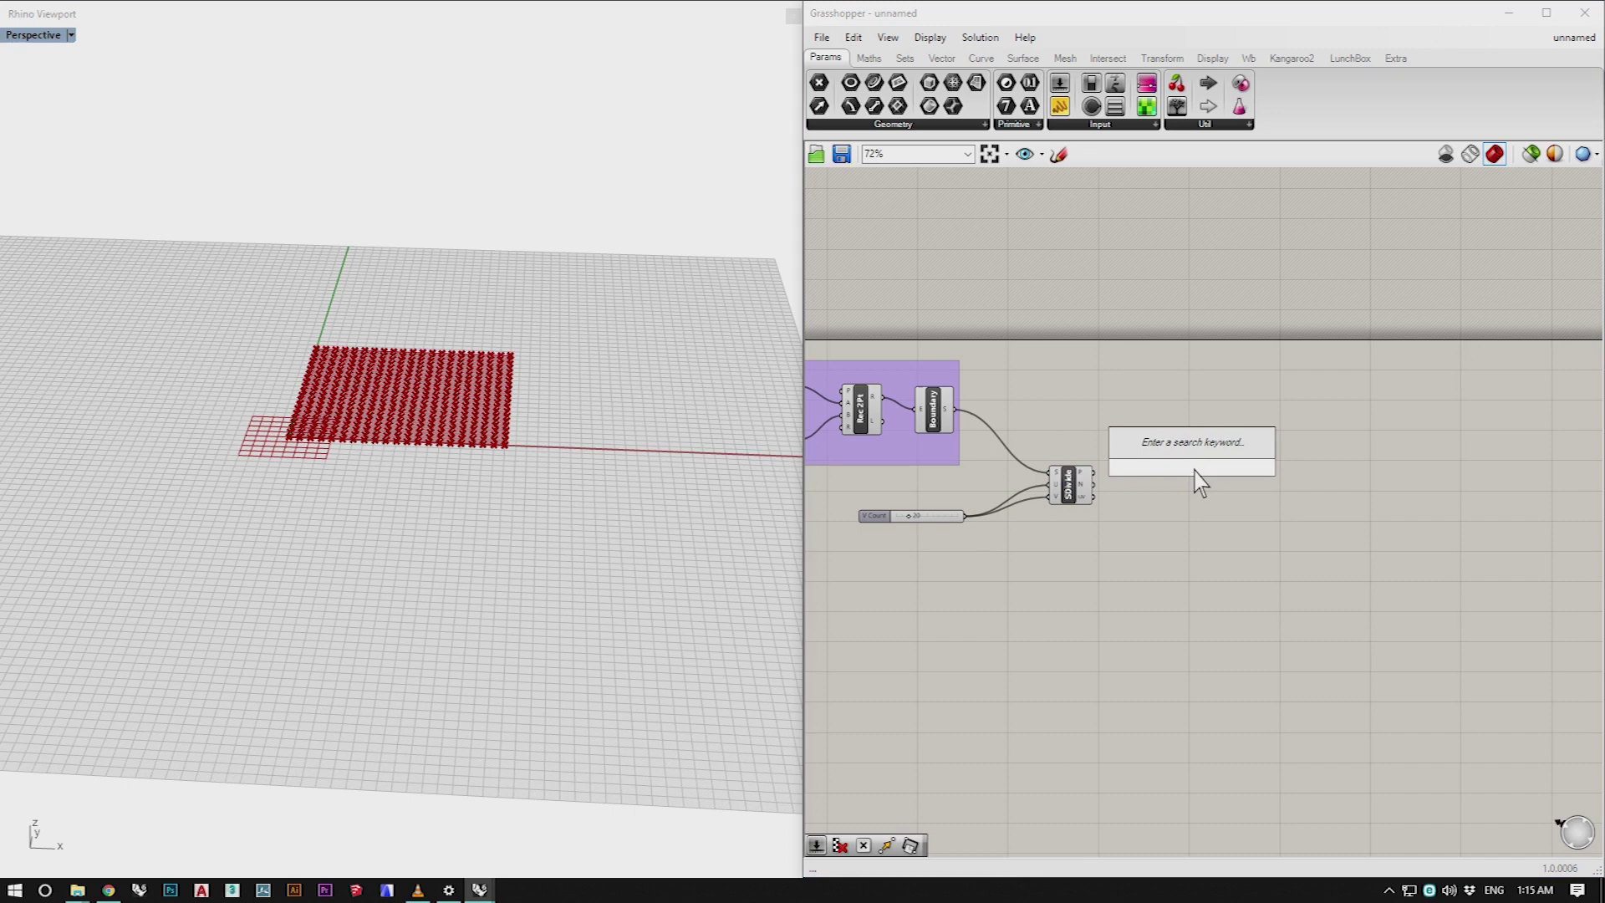
pyautogui.write('point')
pyautogui.press('Return')
pyautogui.moveTo(1195, 471)
pyautogui.mouseDown()
pyautogui.moveTo(1149, 469)
pyautogui.moveTo(1167, 454)
pyautogui.mouseUp()
pyautogui.click(1159, 480)
pyautogui.click(1172, 491)
pyautogui.click(1168, 453)
pyautogui.click(1166, 501)
pyautogui.scroll(-2, 1052, 478)
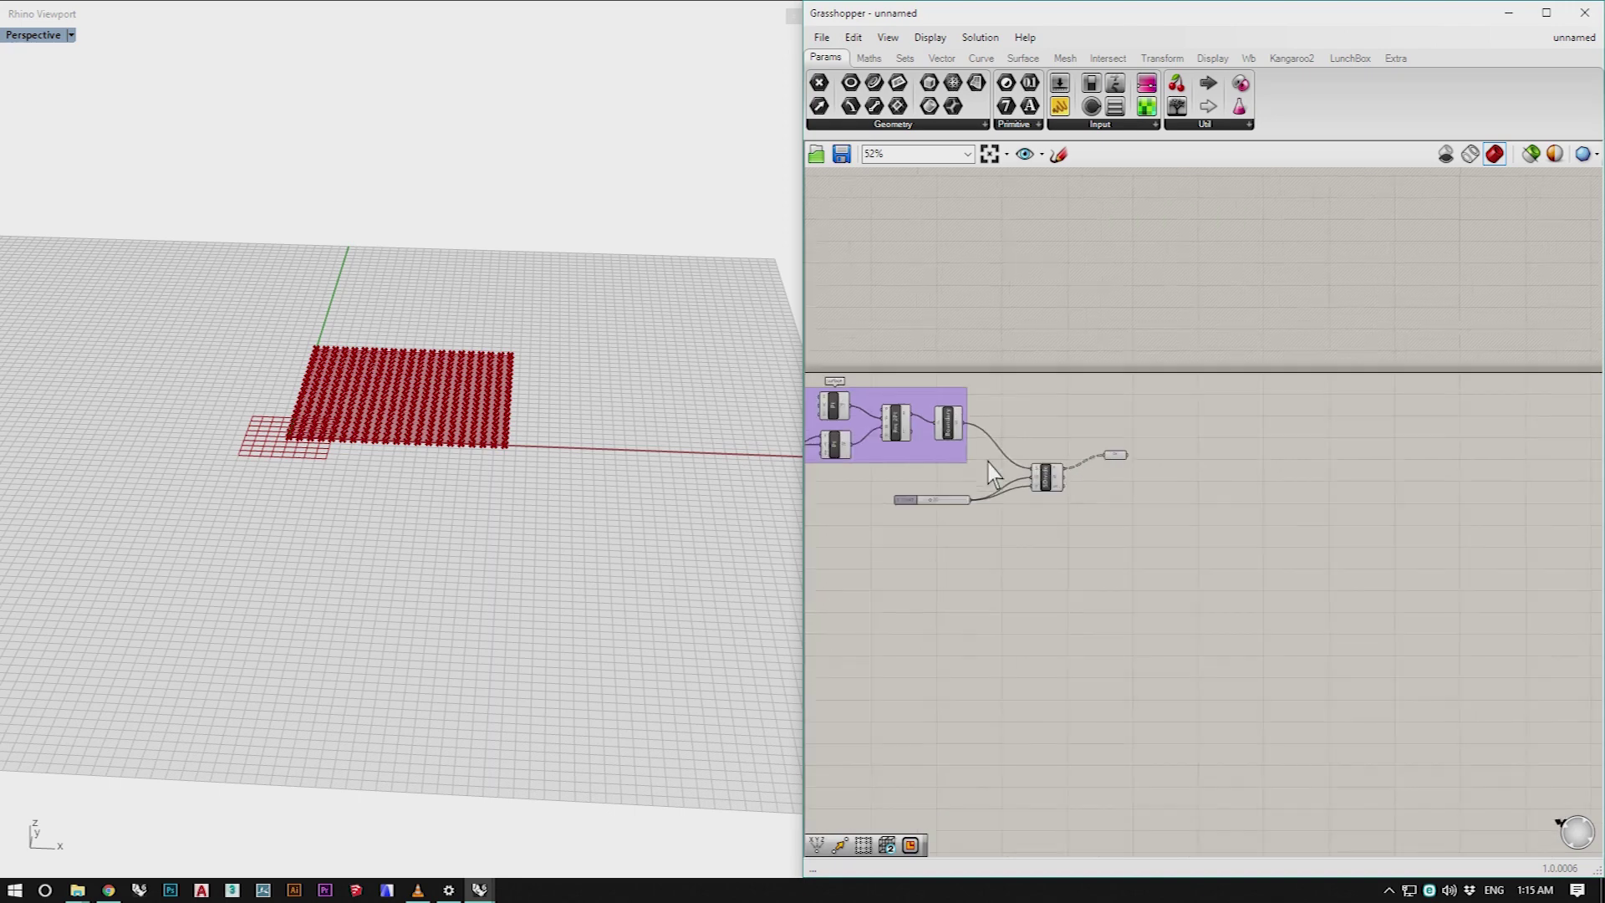
pyautogui.click(1096, 453)
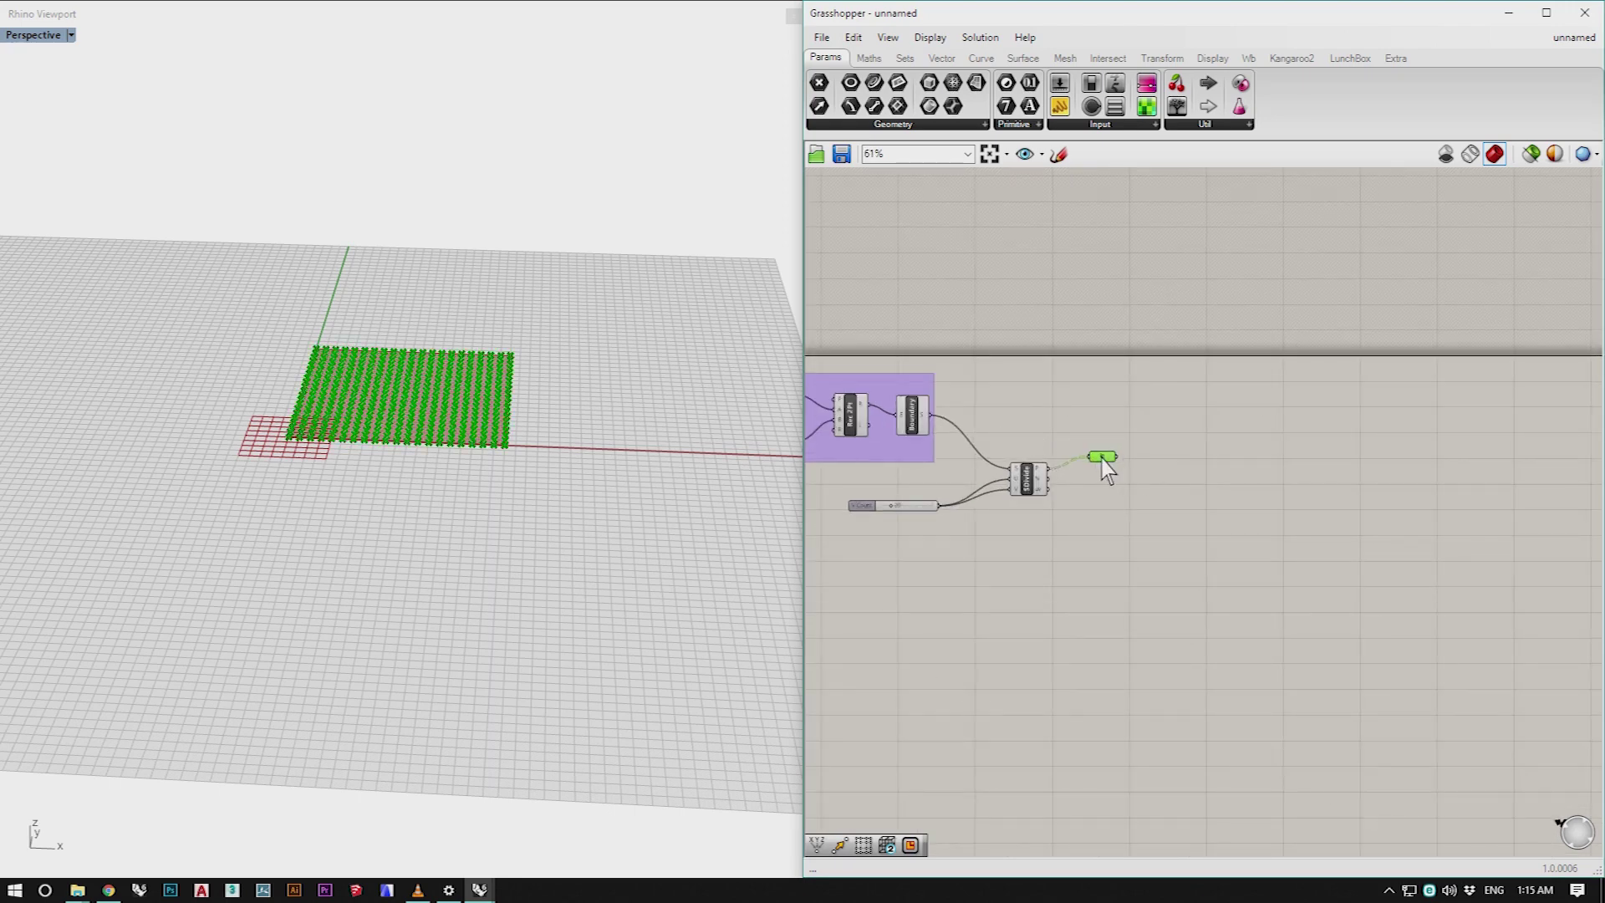
pyautogui.click(1284, 429)
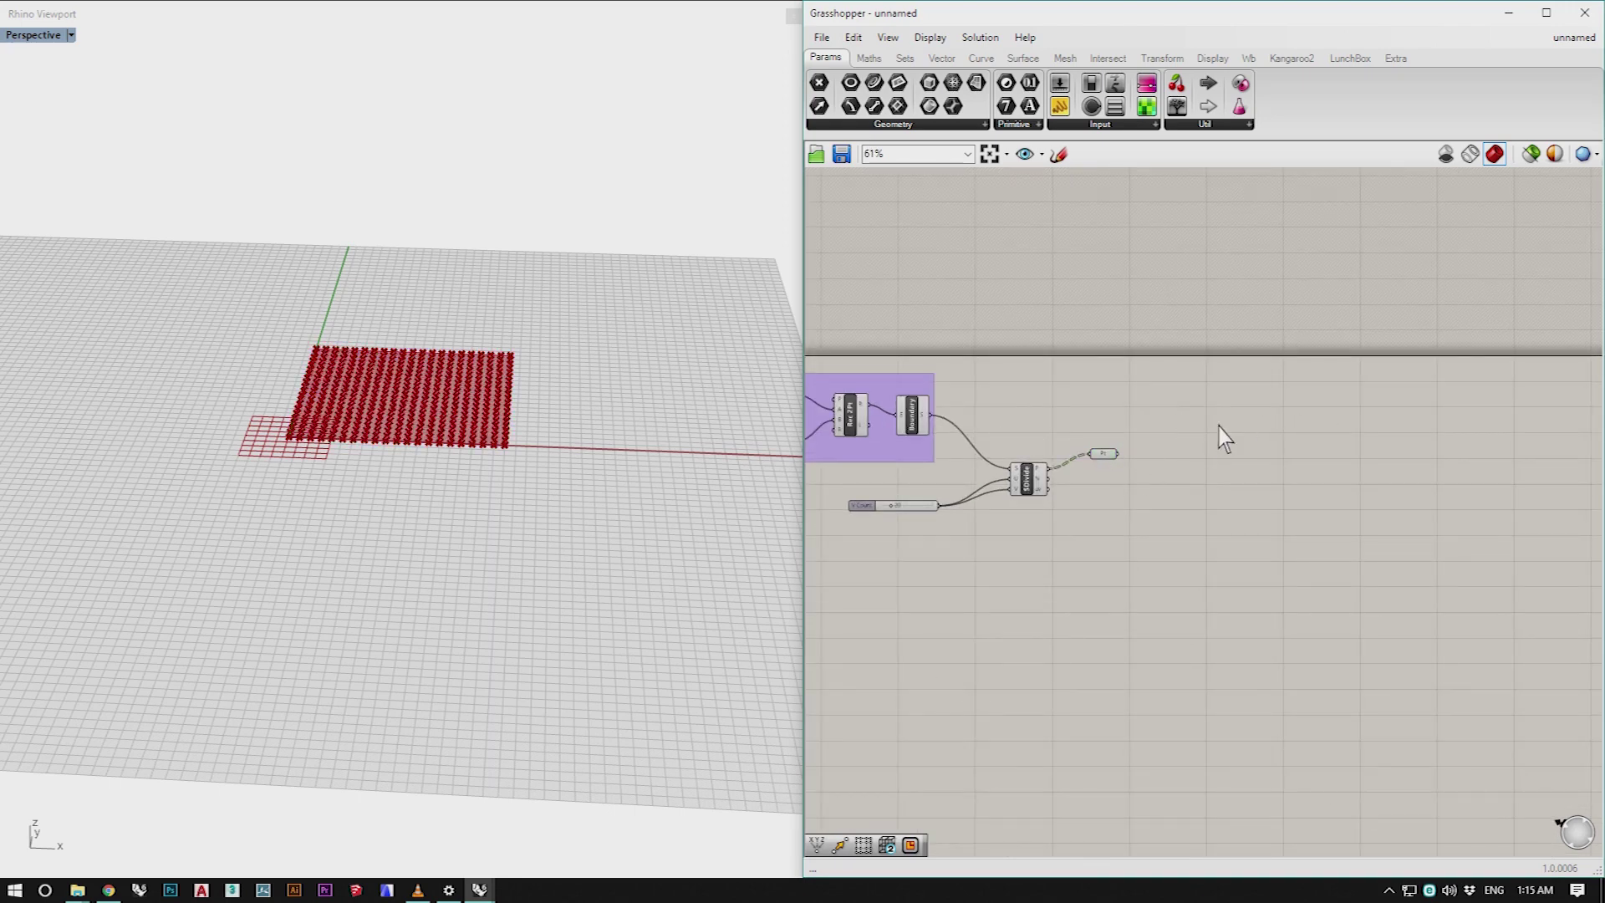
pyautogui.doubleClick(1098, 494)
pyautogui.write('rever')
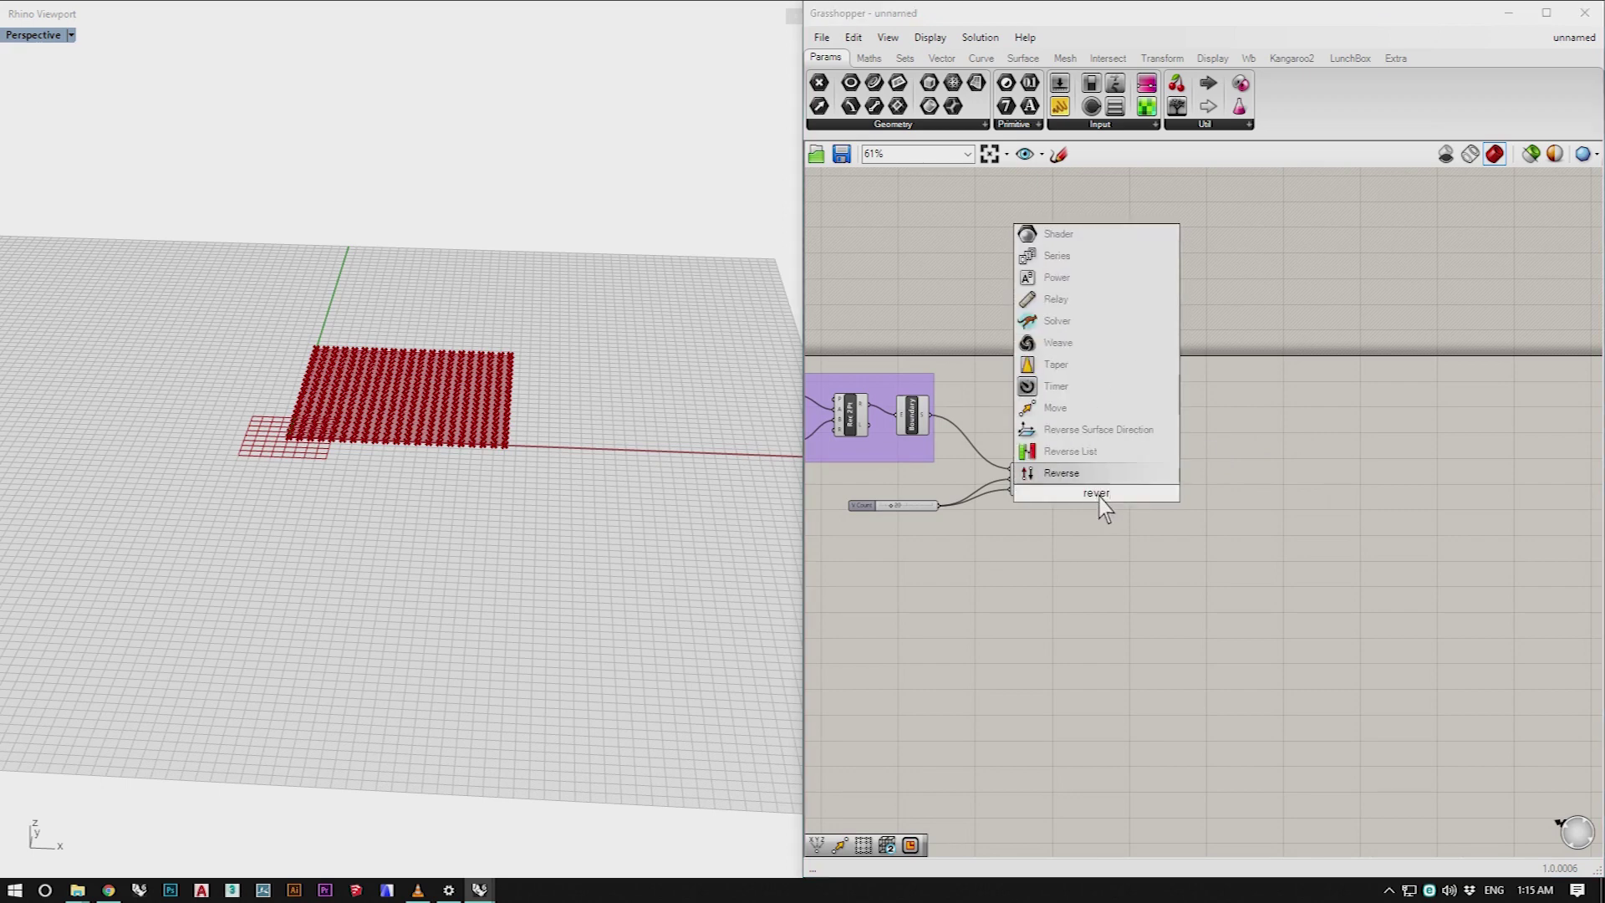
pyautogui.write('se')
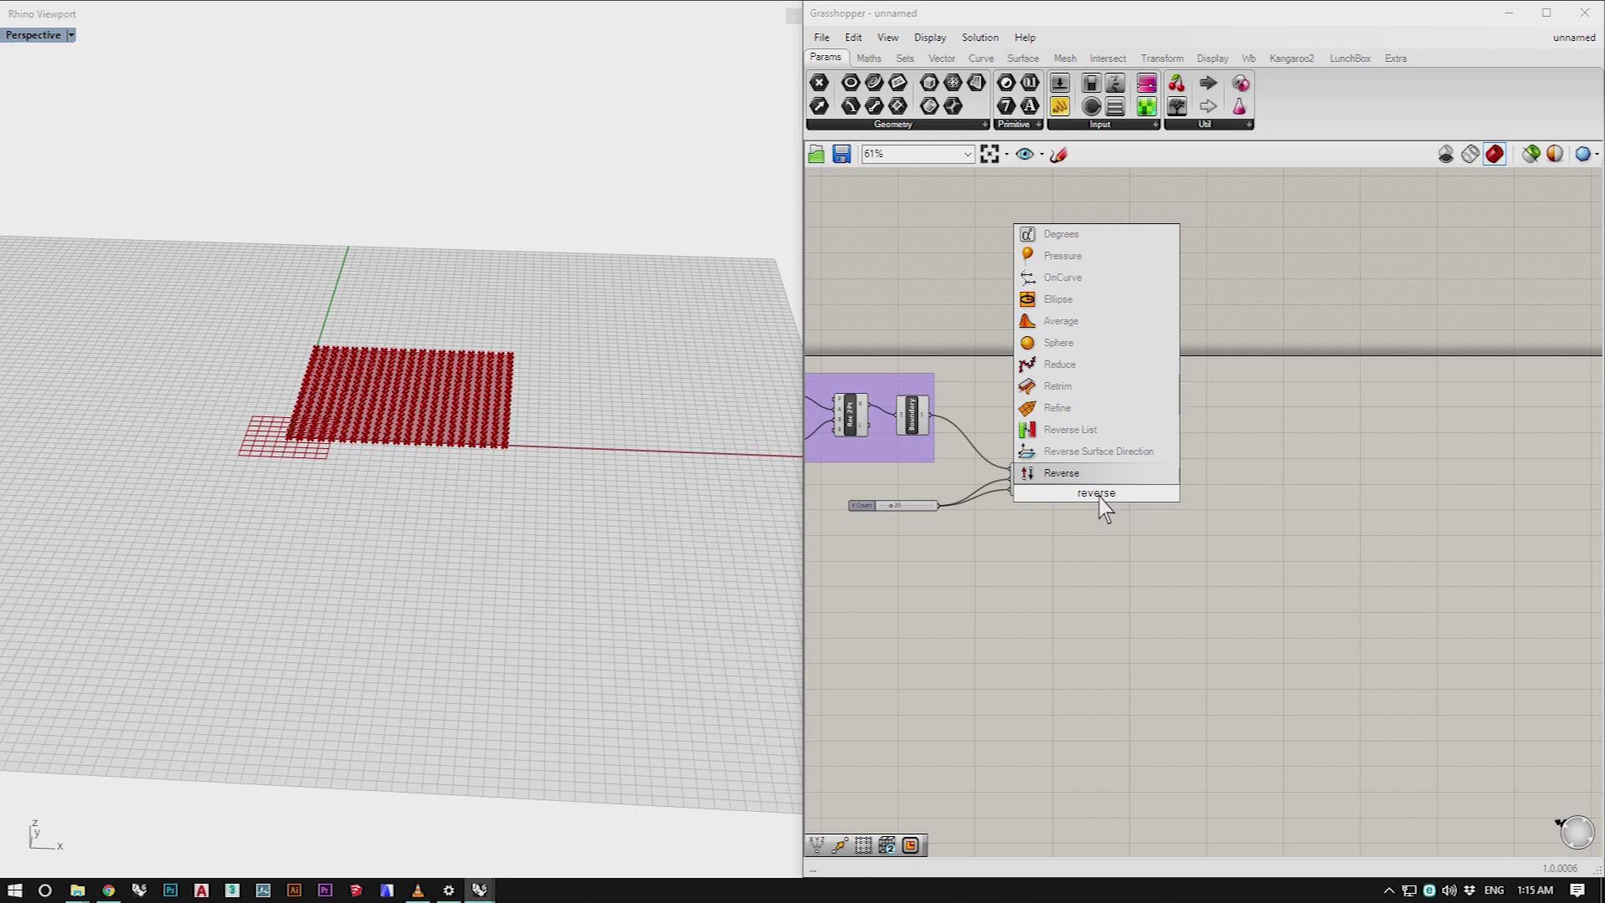
pyautogui.press('BackSpace')
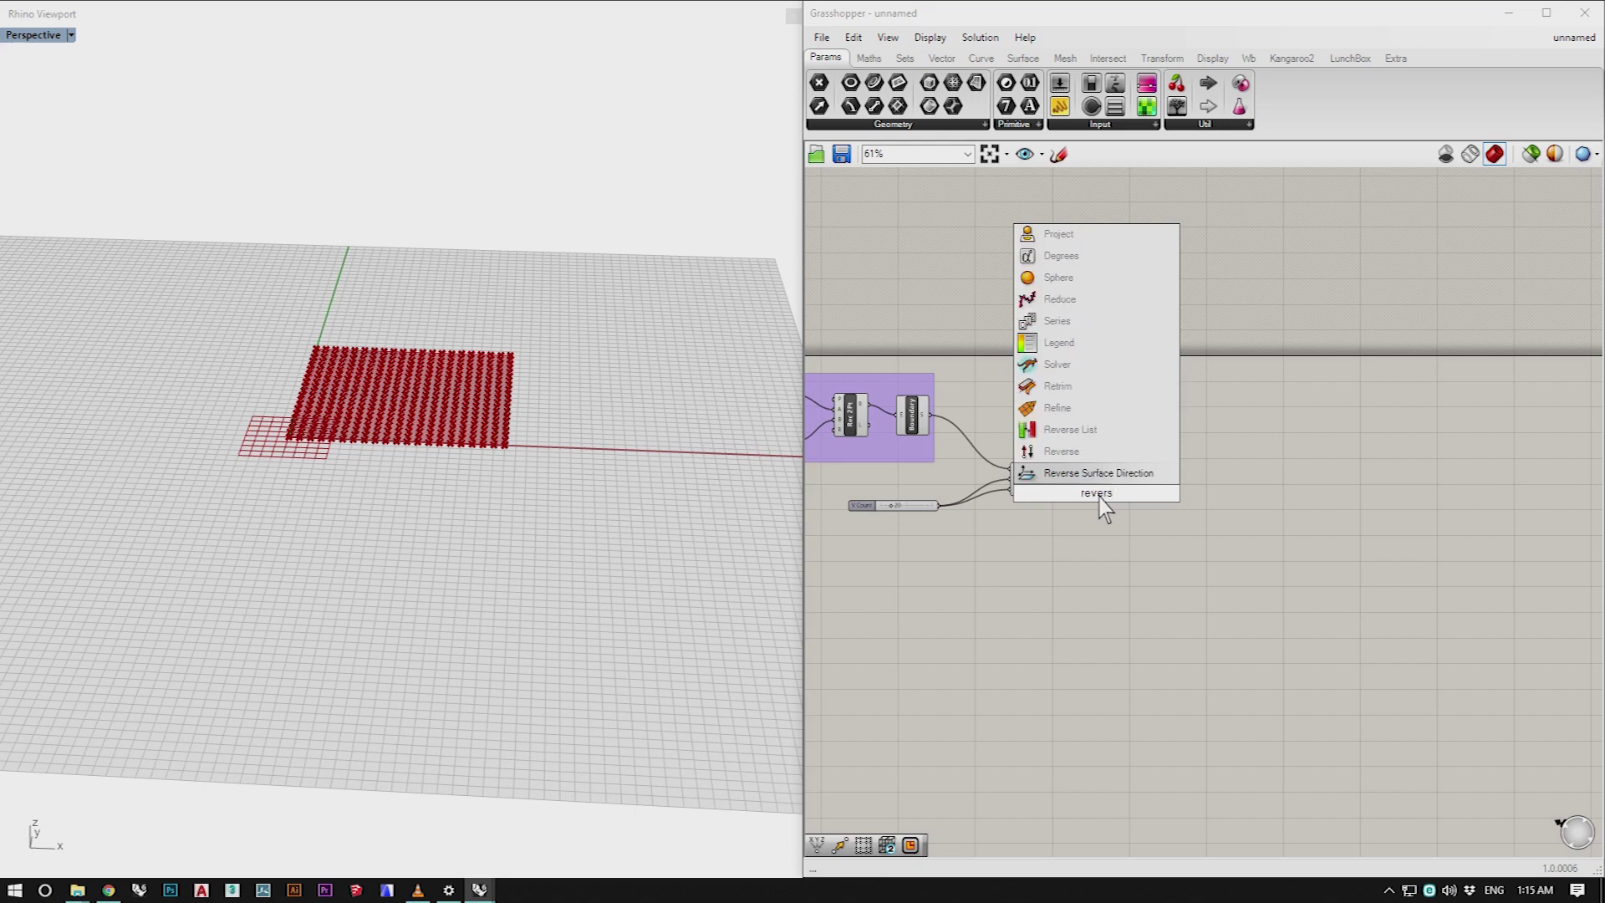
pyautogui.write('e')
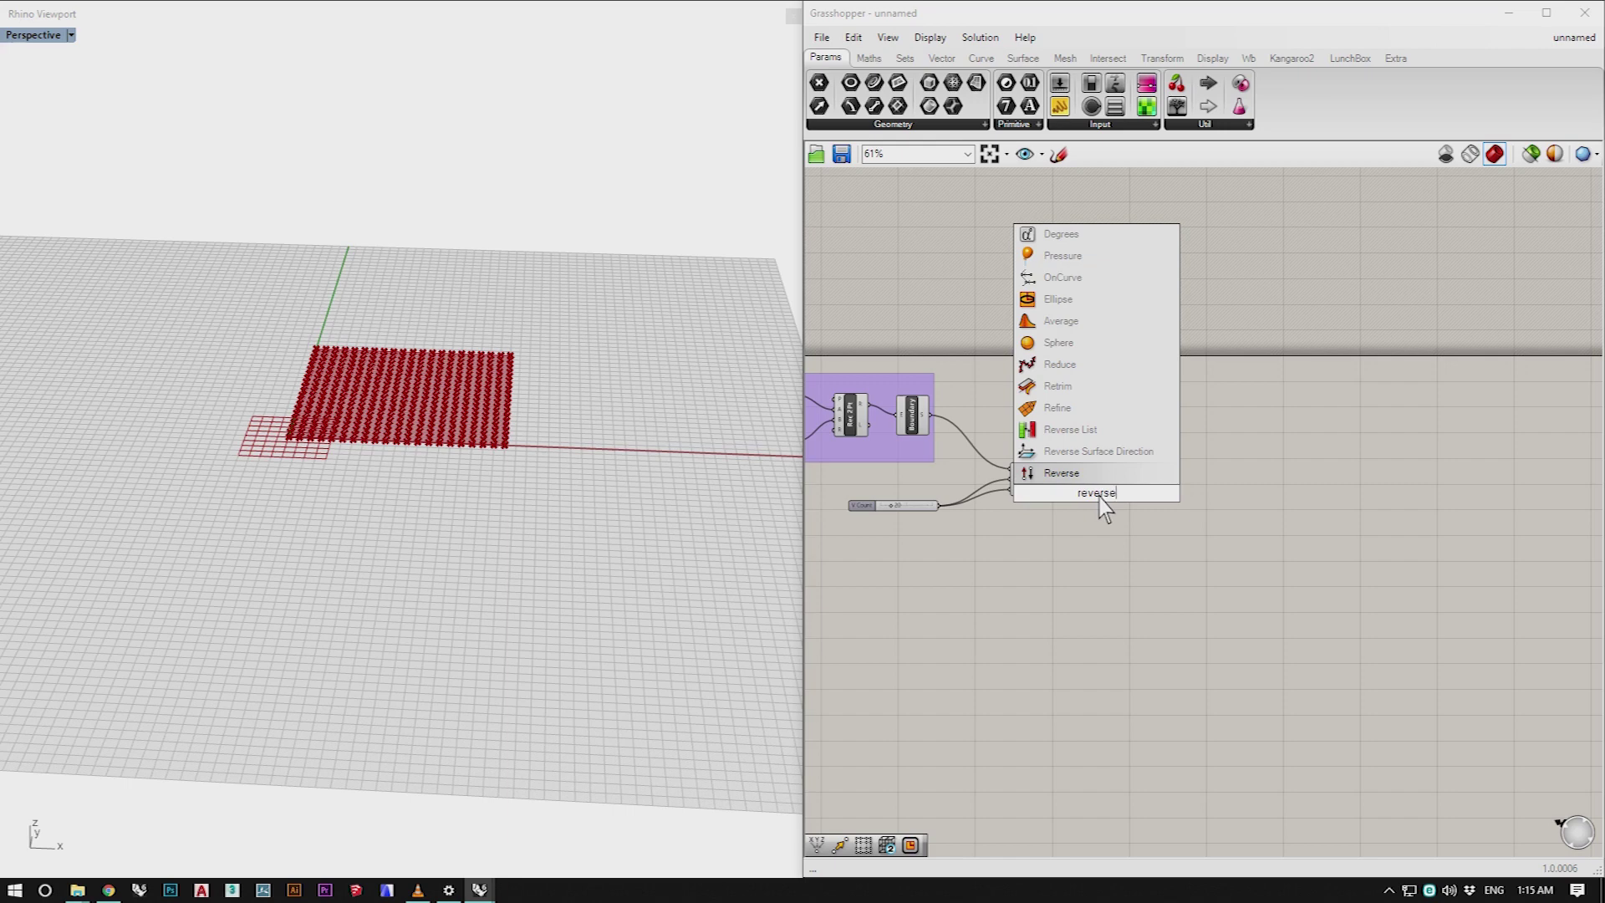
pyautogui.press('BackSpace')
pyautogui.press('BackSpace')
pyautogui.press('BackSpace')
pyautogui.press('BackSpace')
pyautogui.press('BackSpace')
pyautogui.press('BackSpace')
pyautogui.press('BackSpace')
# Step: Add a Flip Matrix component below the Point parameter and wire the P output of Divide Surface into it
pyautogui.write('flip')
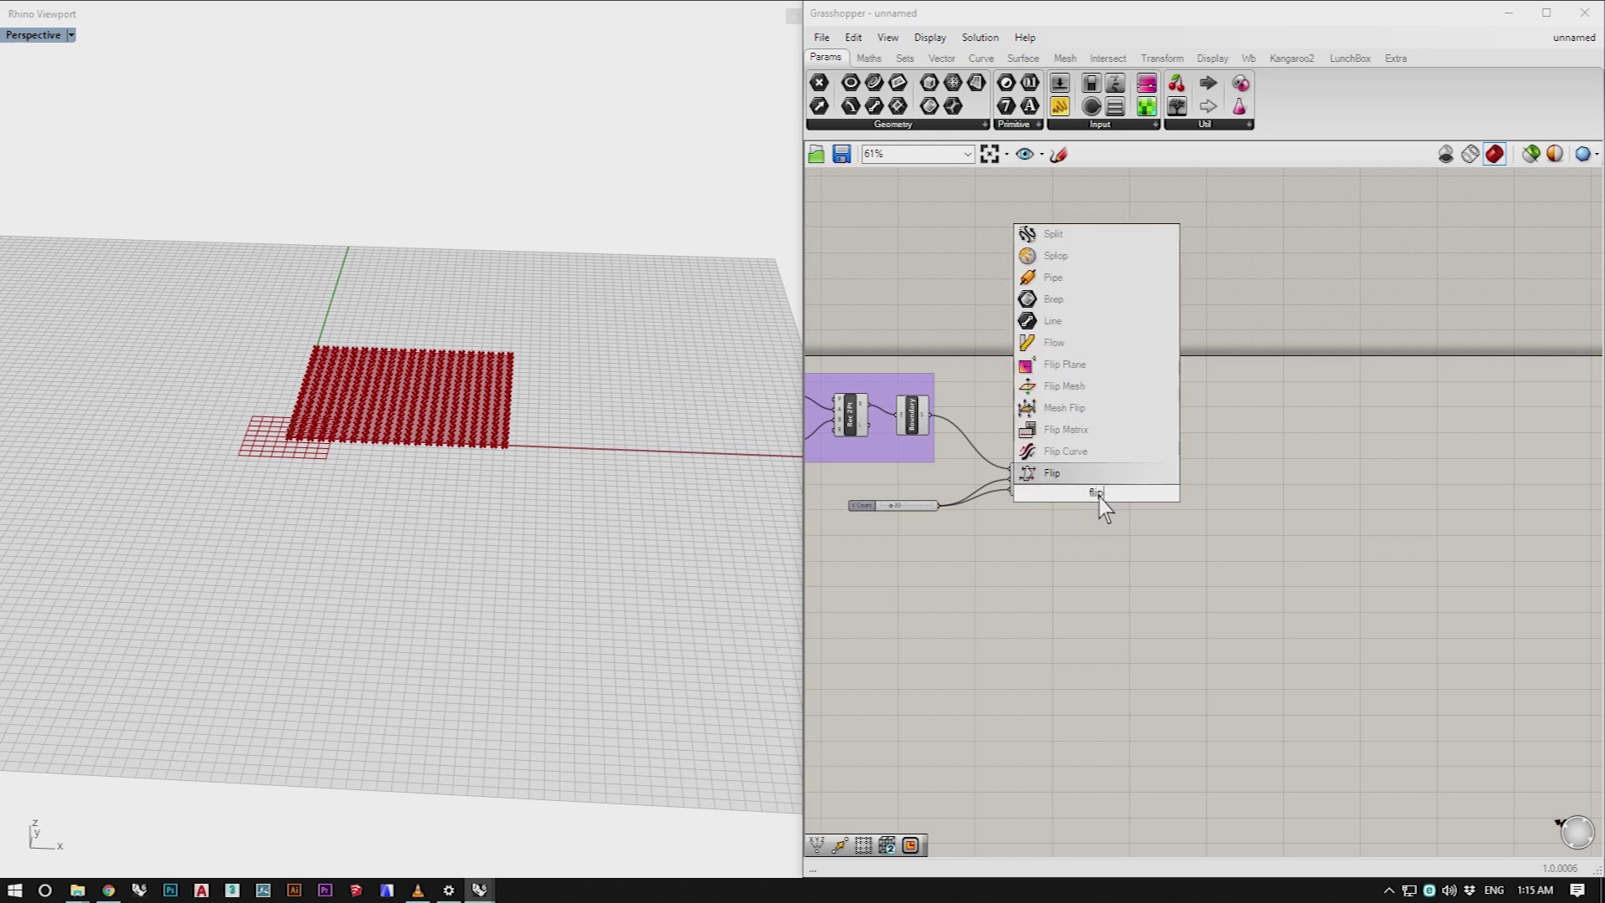
pyautogui.write(' matri')
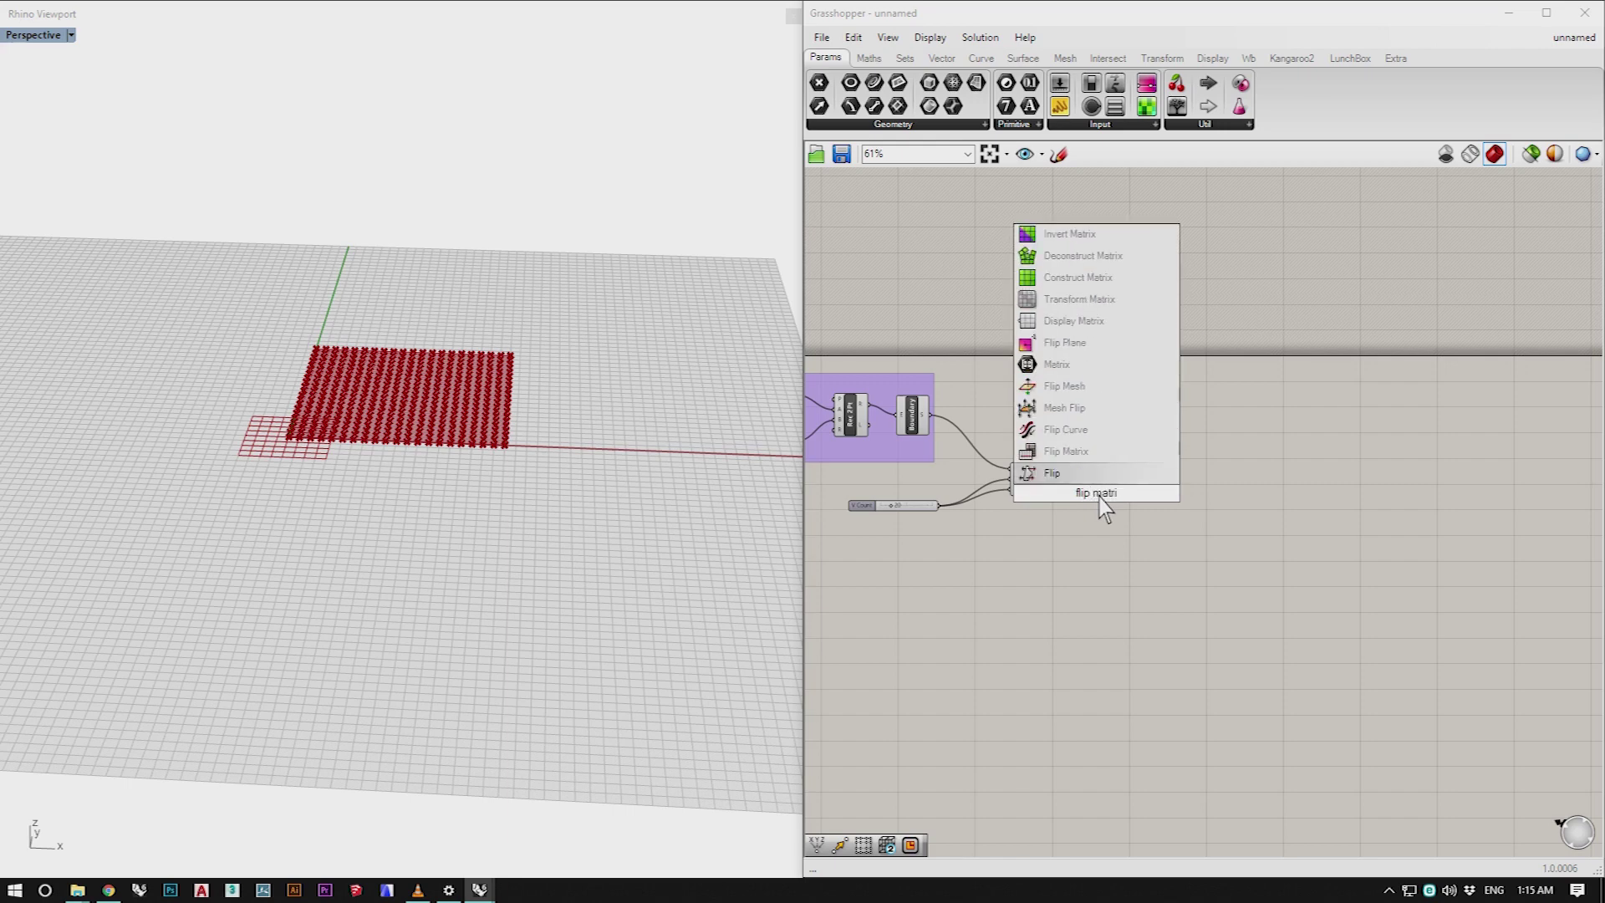
pyautogui.click(1077, 473)
pyautogui.moveTo(1078, 485); pyautogui.dragTo(1085, 528)
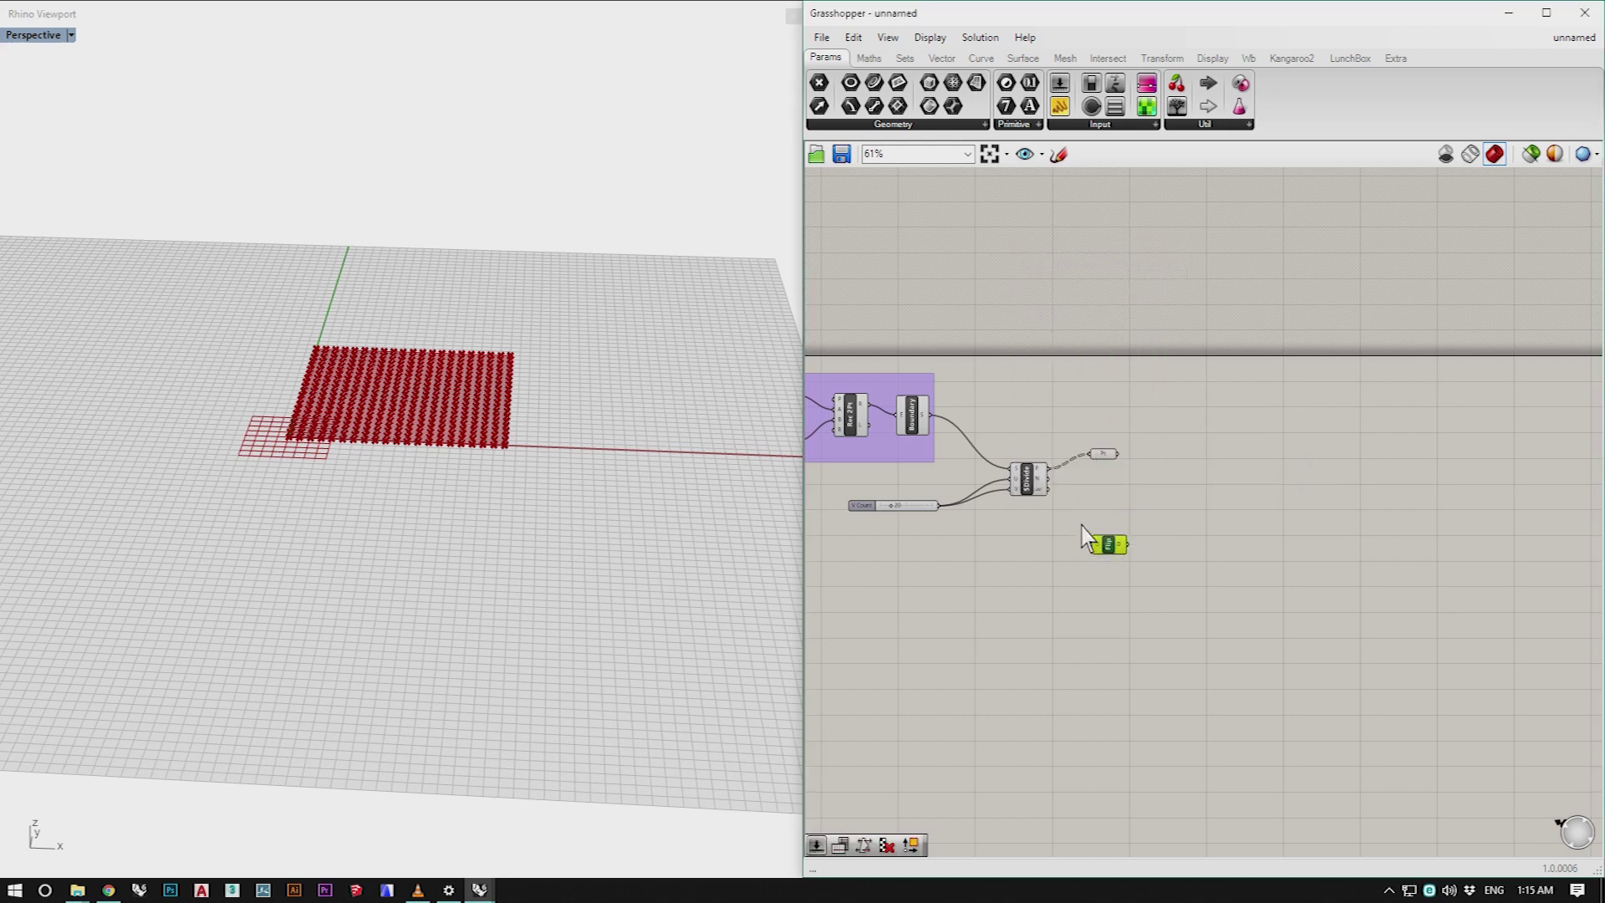
pyautogui.scroll(3, 1055, 501)
pyautogui.moveTo(1047, 468); pyautogui.dragTo(1126, 556)
# Step: Add a second Point parameter and wire the Flip Matrix output into it
pyautogui.doubleClick(1204, 566)
pyautogui.write('point')
pyautogui.press('Return')
pyautogui.moveTo(1153, 549); pyautogui.dragTo(1179, 559)
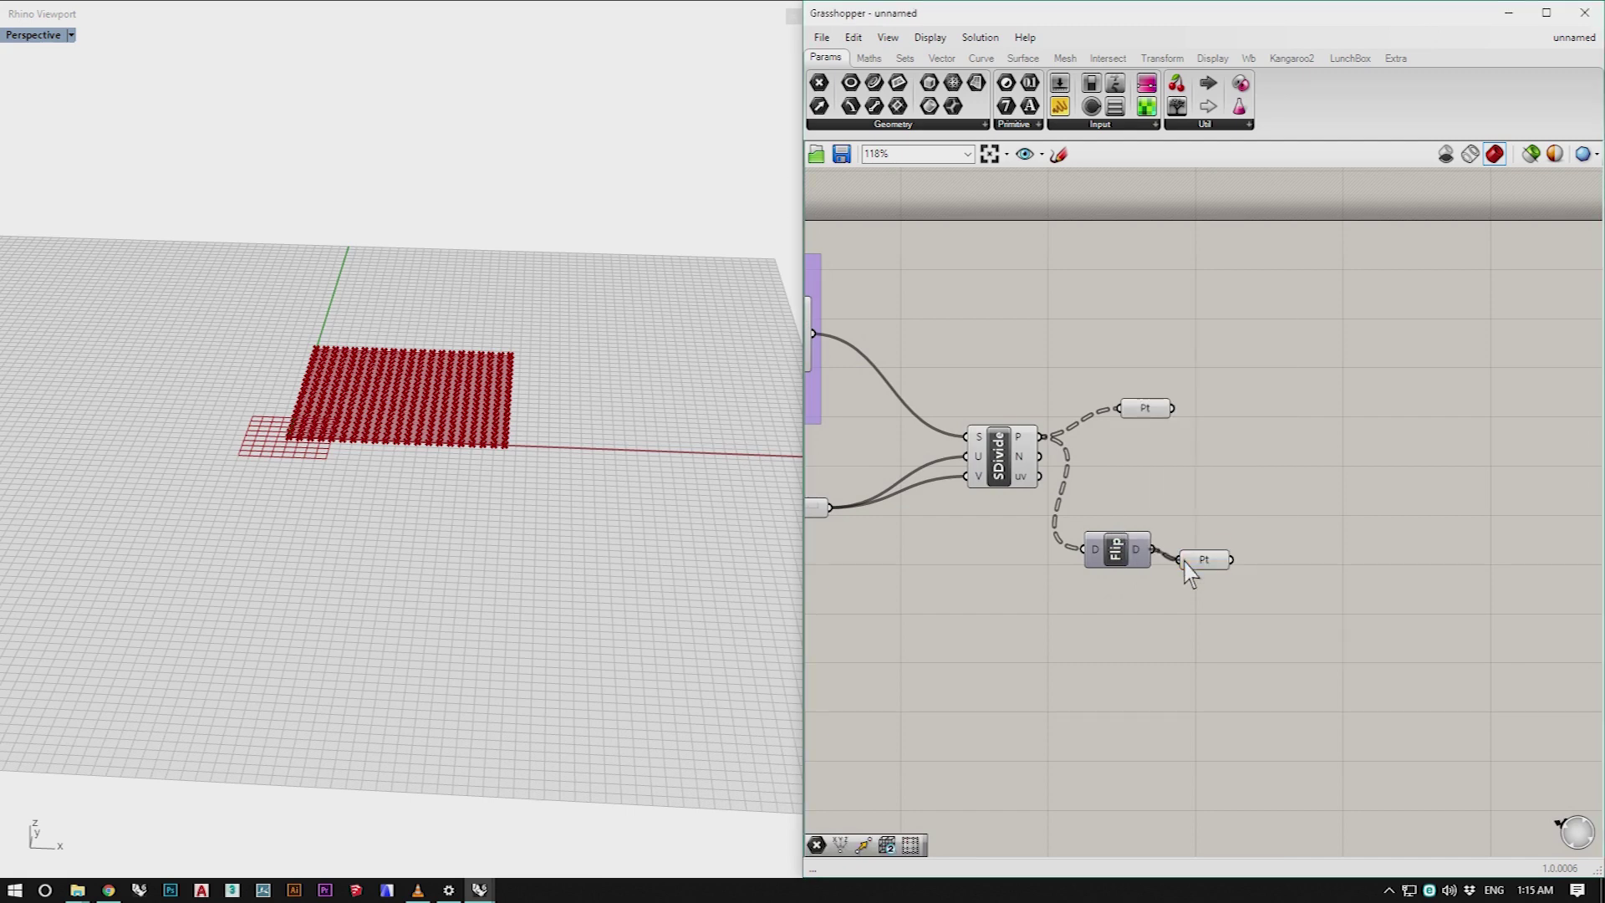
# Step: Move the first Point parameter into line above the flipped one and compare the points of both
pyautogui.click(1212, 564)
pyautogui.moveTo(1145, 409); pyautogui.dragTo(1217, 415)
pyautogui.click(1214, 561)
pyautogui.click(1220, 416)
pyautogui.click(1216, 560)
pyautogui.scroll(-4, 1049, 577)
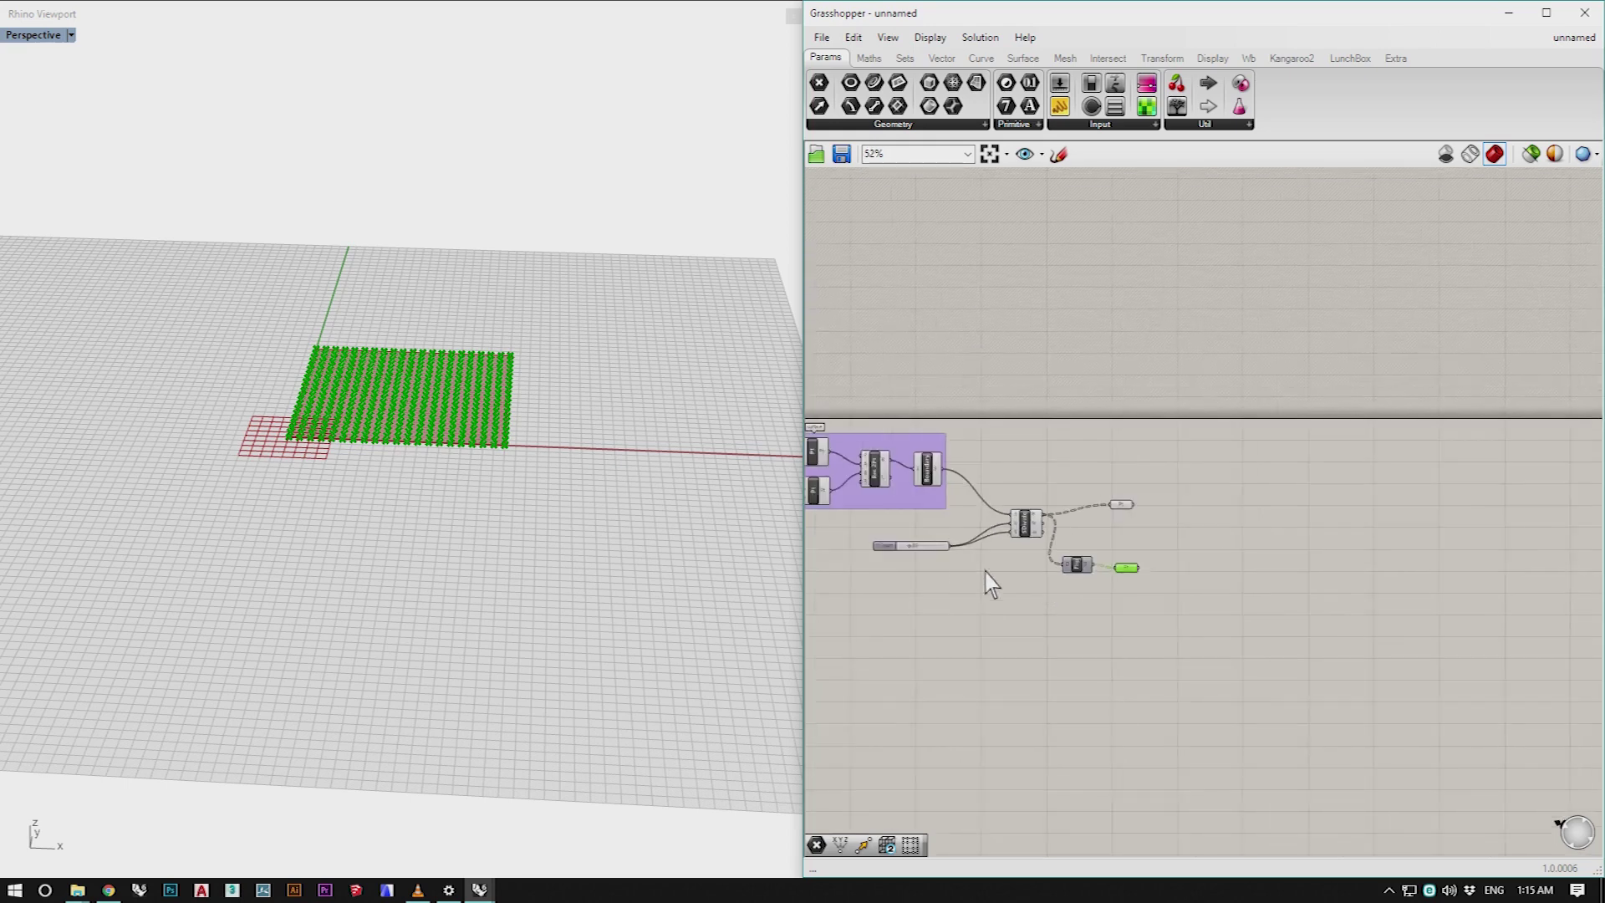
# Step: Try connecting the points of the first Point parameter with a PolyLine component
pyautogui.scroll(2, 1182, 502)
pyautogui.doubleClick(1166, 514)
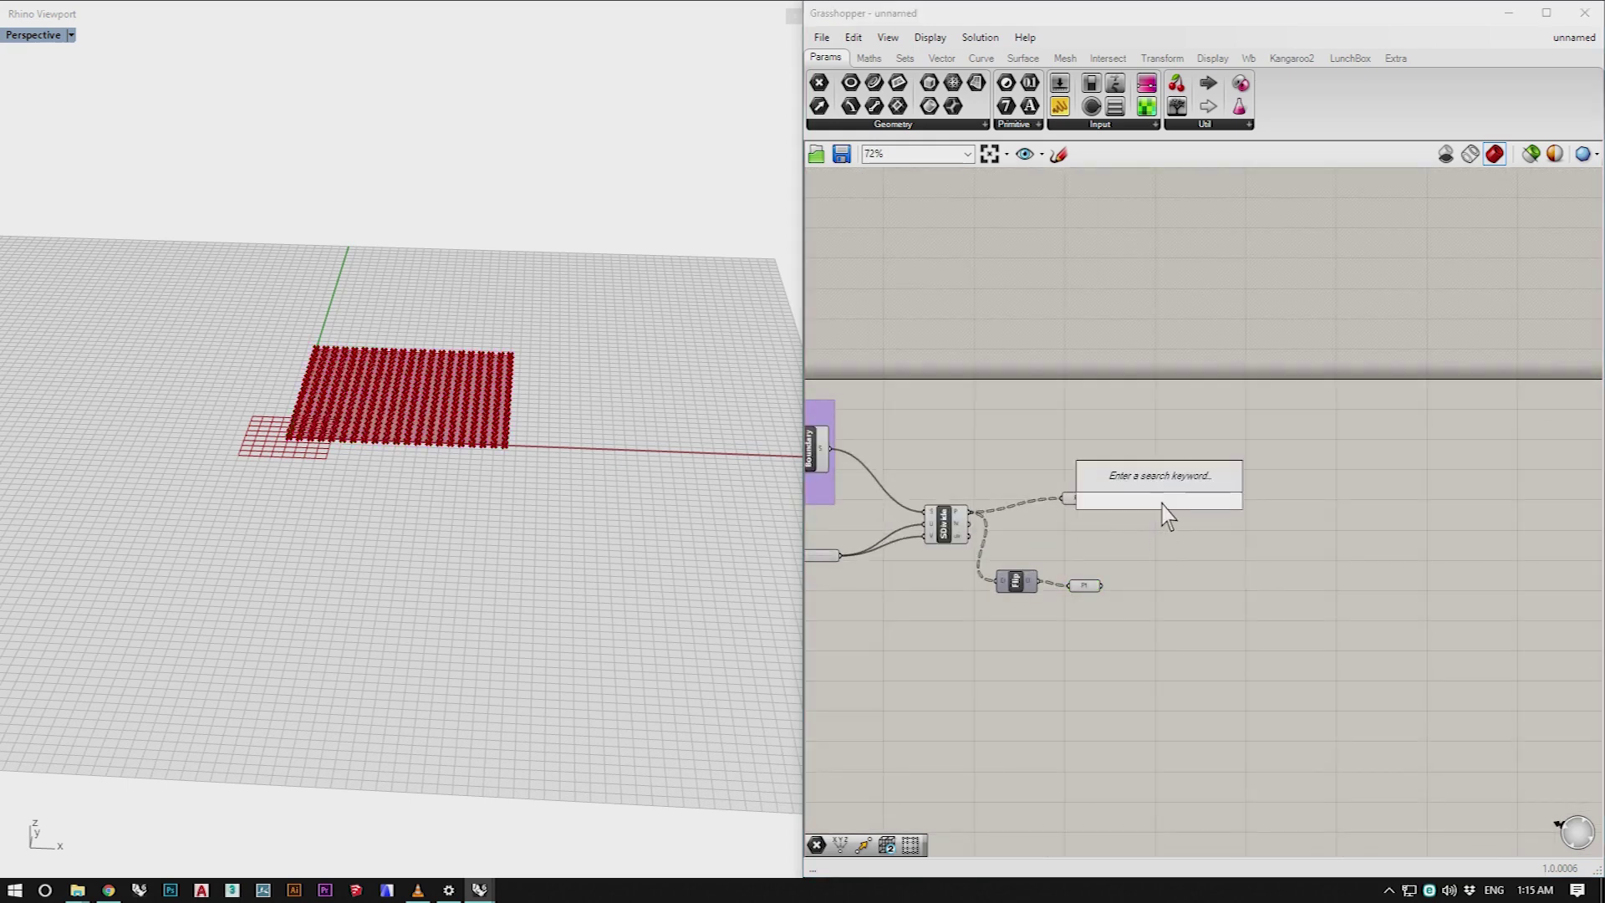
pyautogui.write('poly')
pyautogui.click(1125, 415)
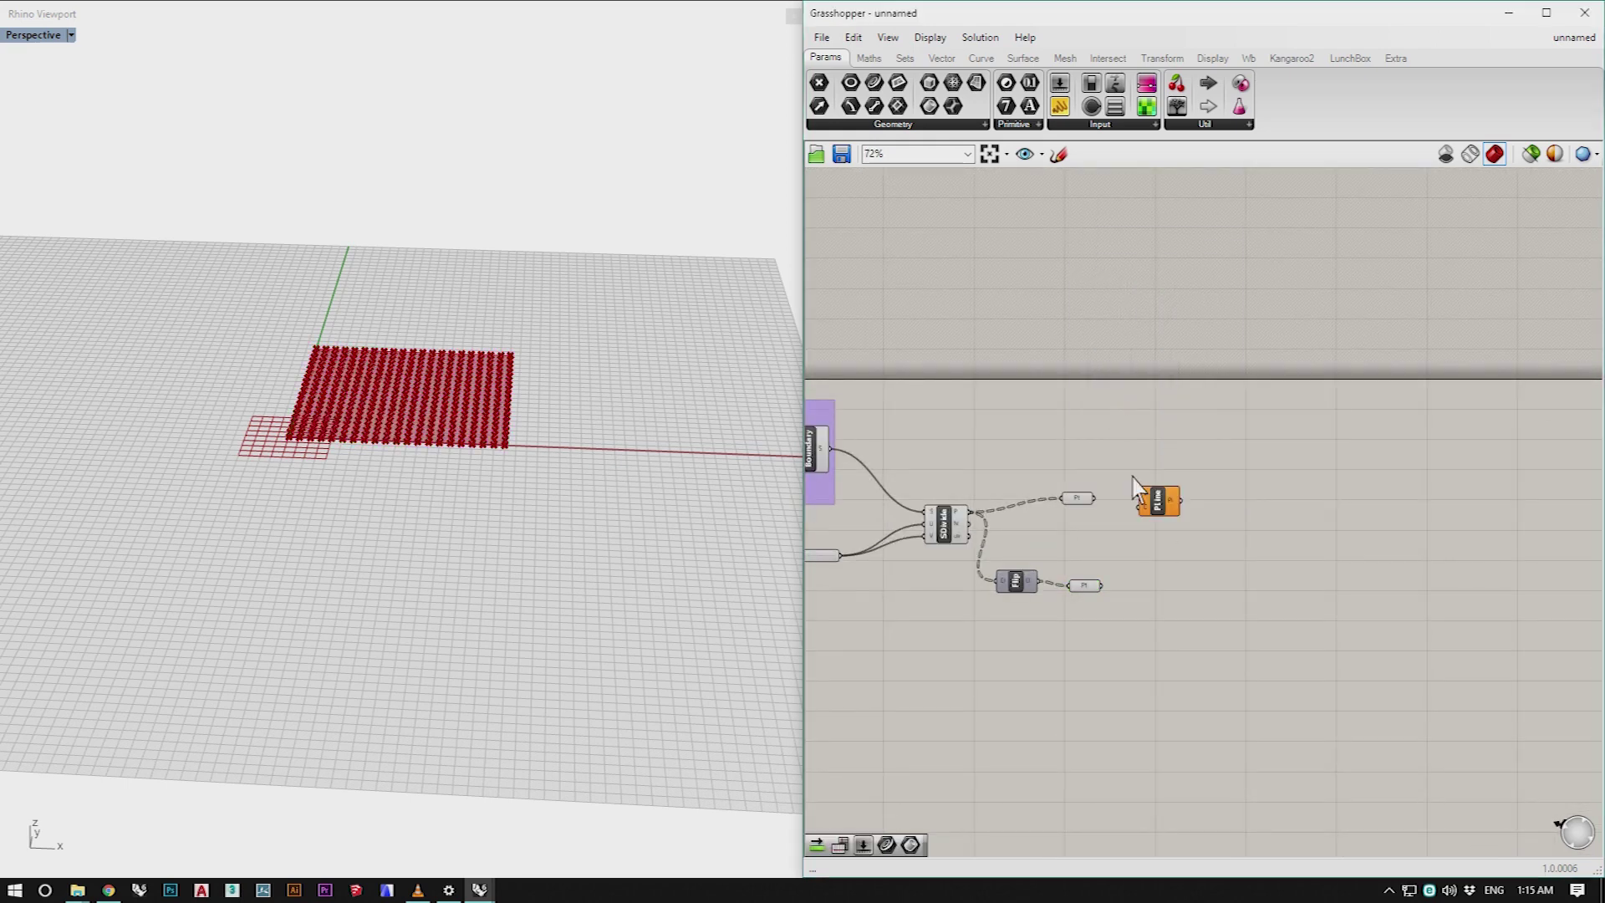
pyautogui.moveTo(1093, 499); pyautogui.dragTo(1141, 494)
pyautogui.scroll(8, 556, 466)
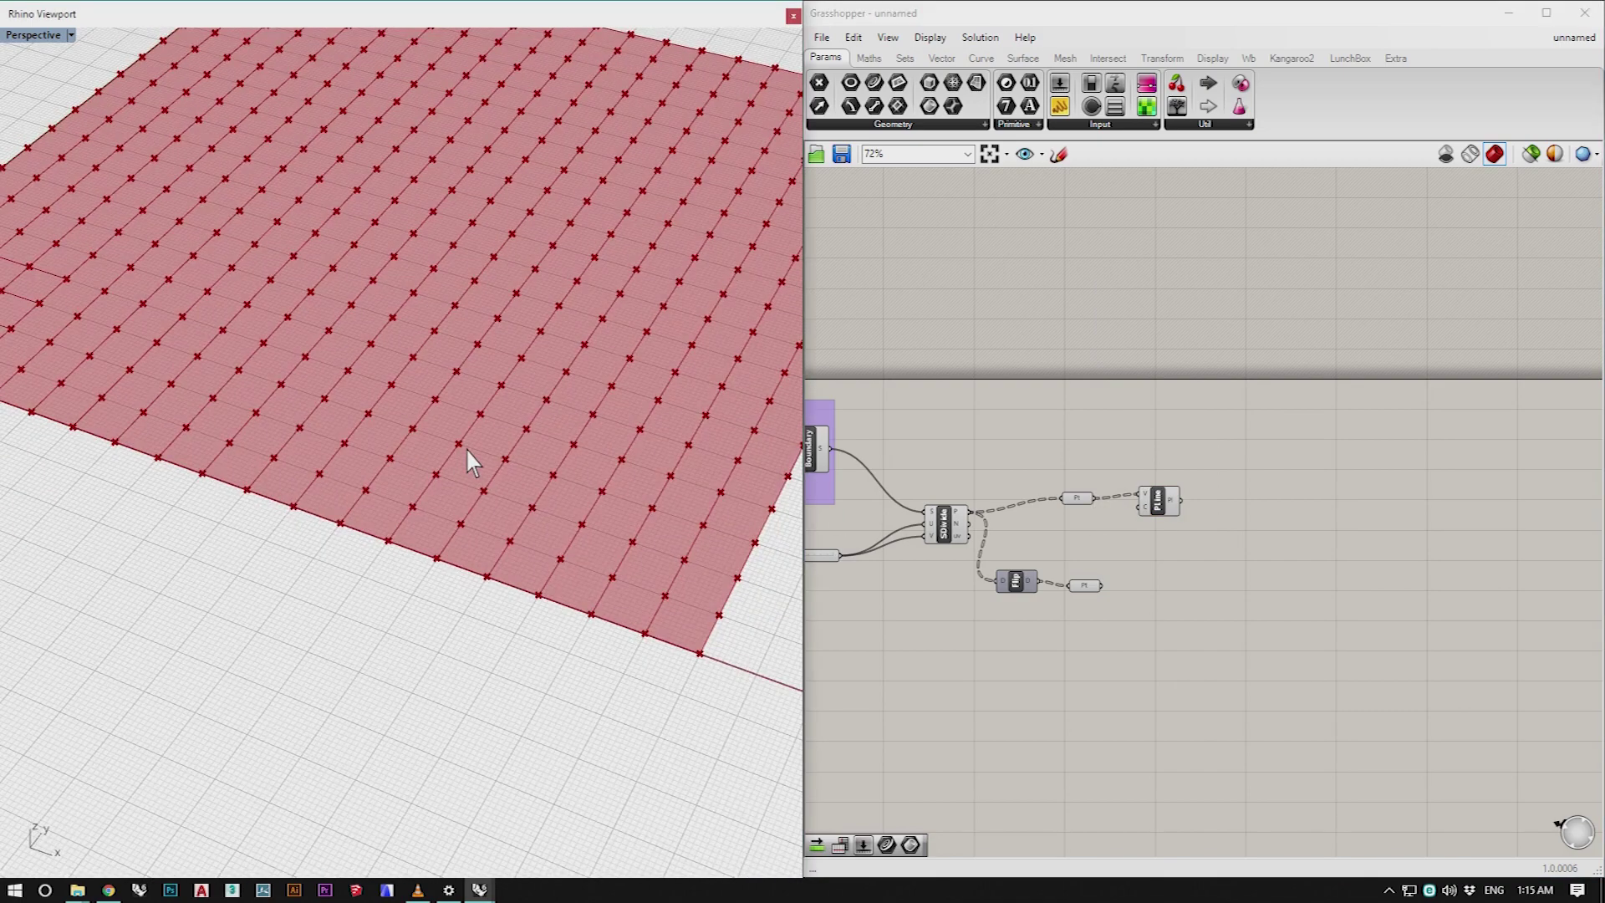
# Step: Inspect the polylines drawn through the grid points and delete the PolyLine component
pyautogui.click(1175, 508)
pyautogui.moveTo(1162, 516)
pyautogui.mouseDown()
pyautogui.moveTo(1182, 555)
pyautogui.moveTo(1132, 569)
pyautogui.moveTo(1159, 533)
pyautogui.mouseUp()
pyautogui.click(1183, 547)
pyautogui.click(1200, 635)
pyautogui.moveTo(1095, 498); pyautogui.dragTo(1195, 513)
pyautogui.scroll(2, 1104, 493)
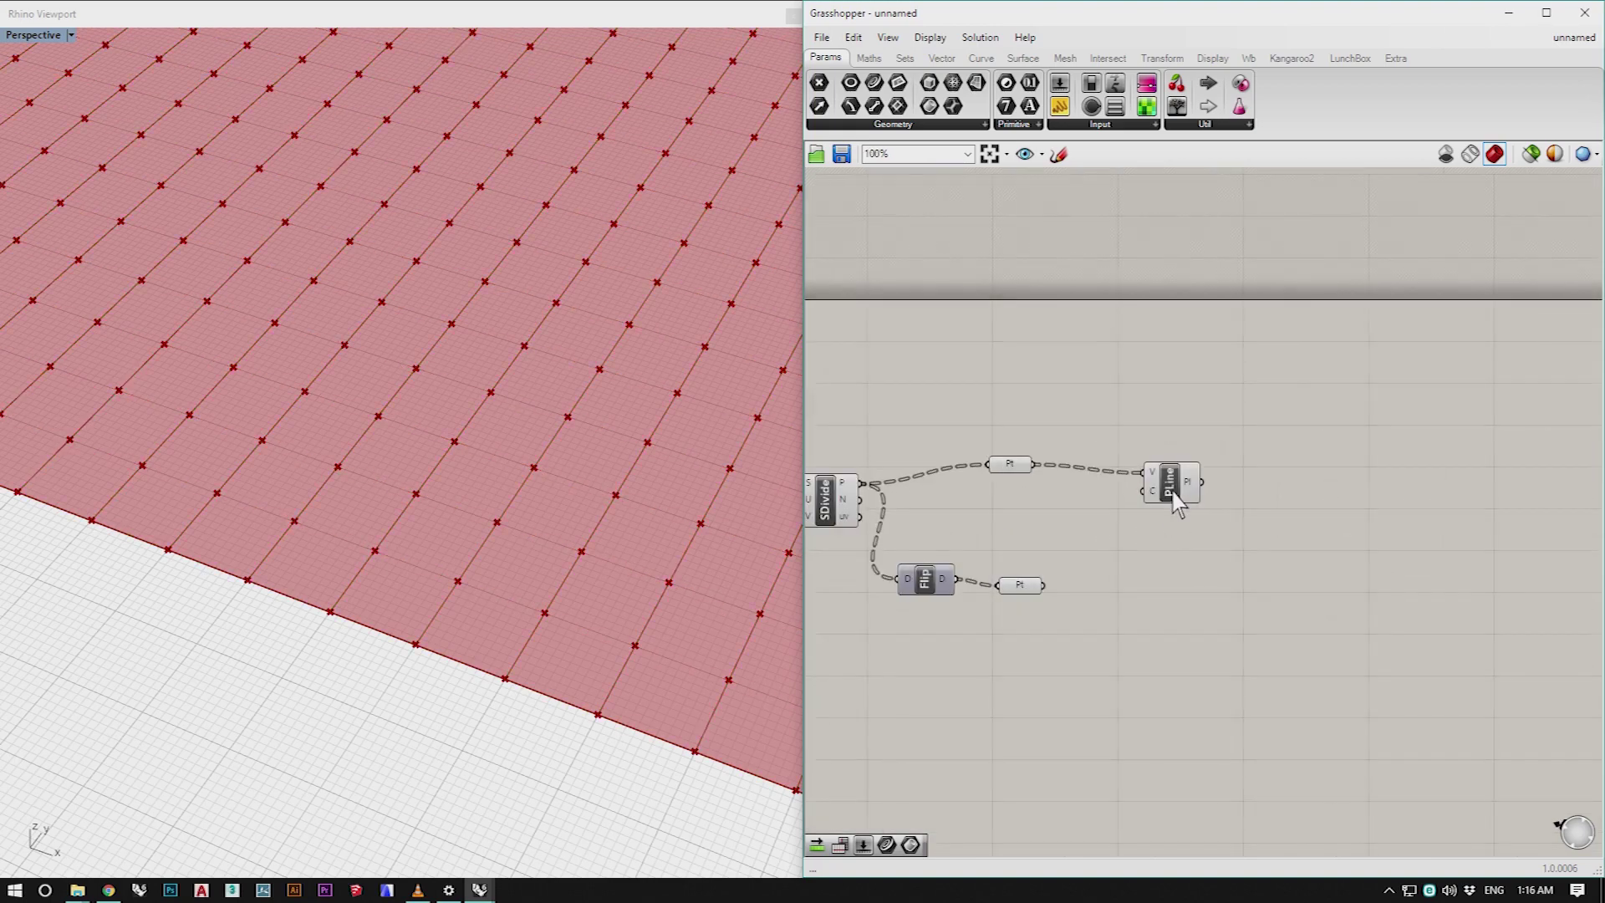
pyautogui.click(1167, 481)
pyautogui.press('Delete')
# Step: Add a Cull Pattern component and wire the first Point parameter into its L input
pyautogui.doubleClick(1167, 502)
pyautogui.write('cull')
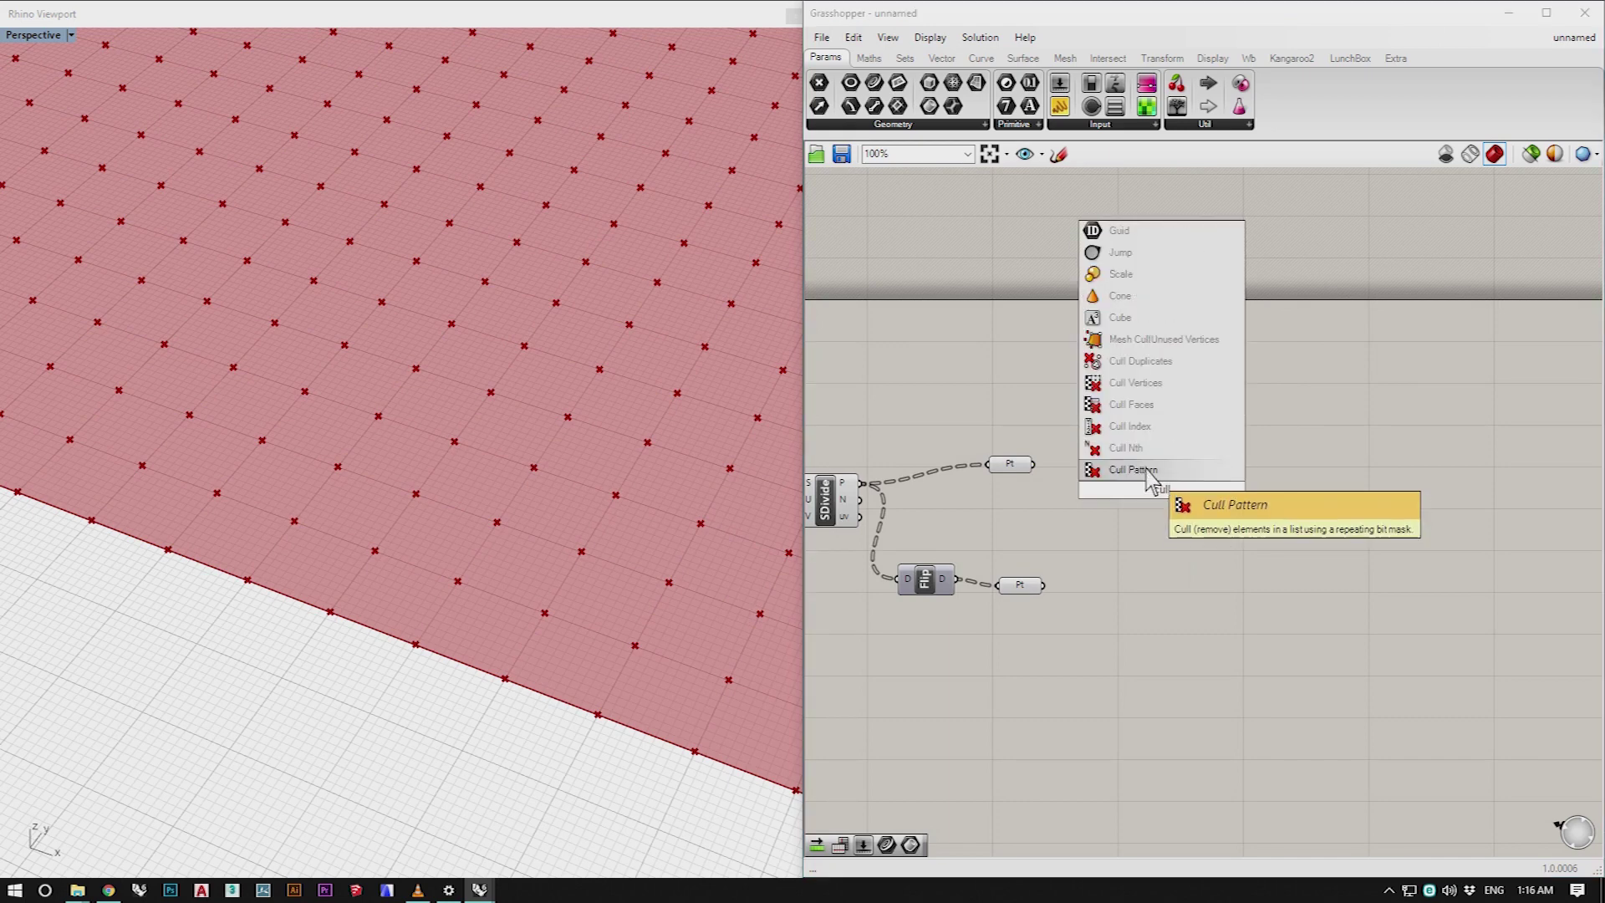
pyautogui.click(1150, 470)
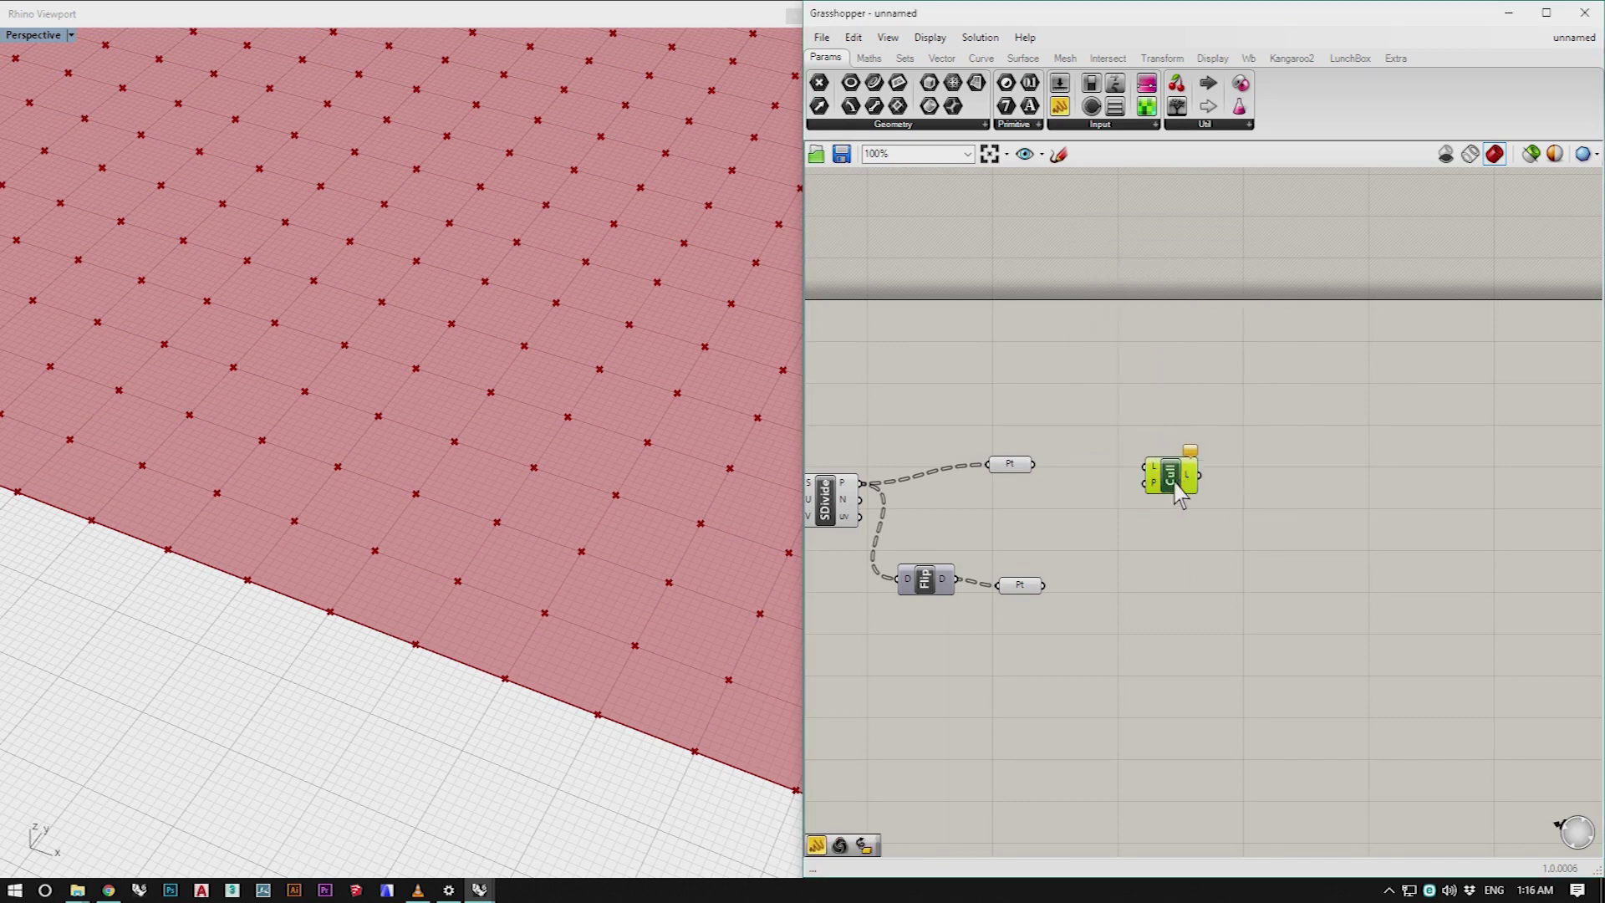
pyautogui.moveTo(1034, 464); pyautogui.dragTo(1252, 493)
pyautogui.scroll(-10, 370, 428)
pyautogui.scroll(4, 371, 428)
pyautogui.click(1214, 525)
pyautogui.click(1242, 470)
pyautogui.click(1137, 609)
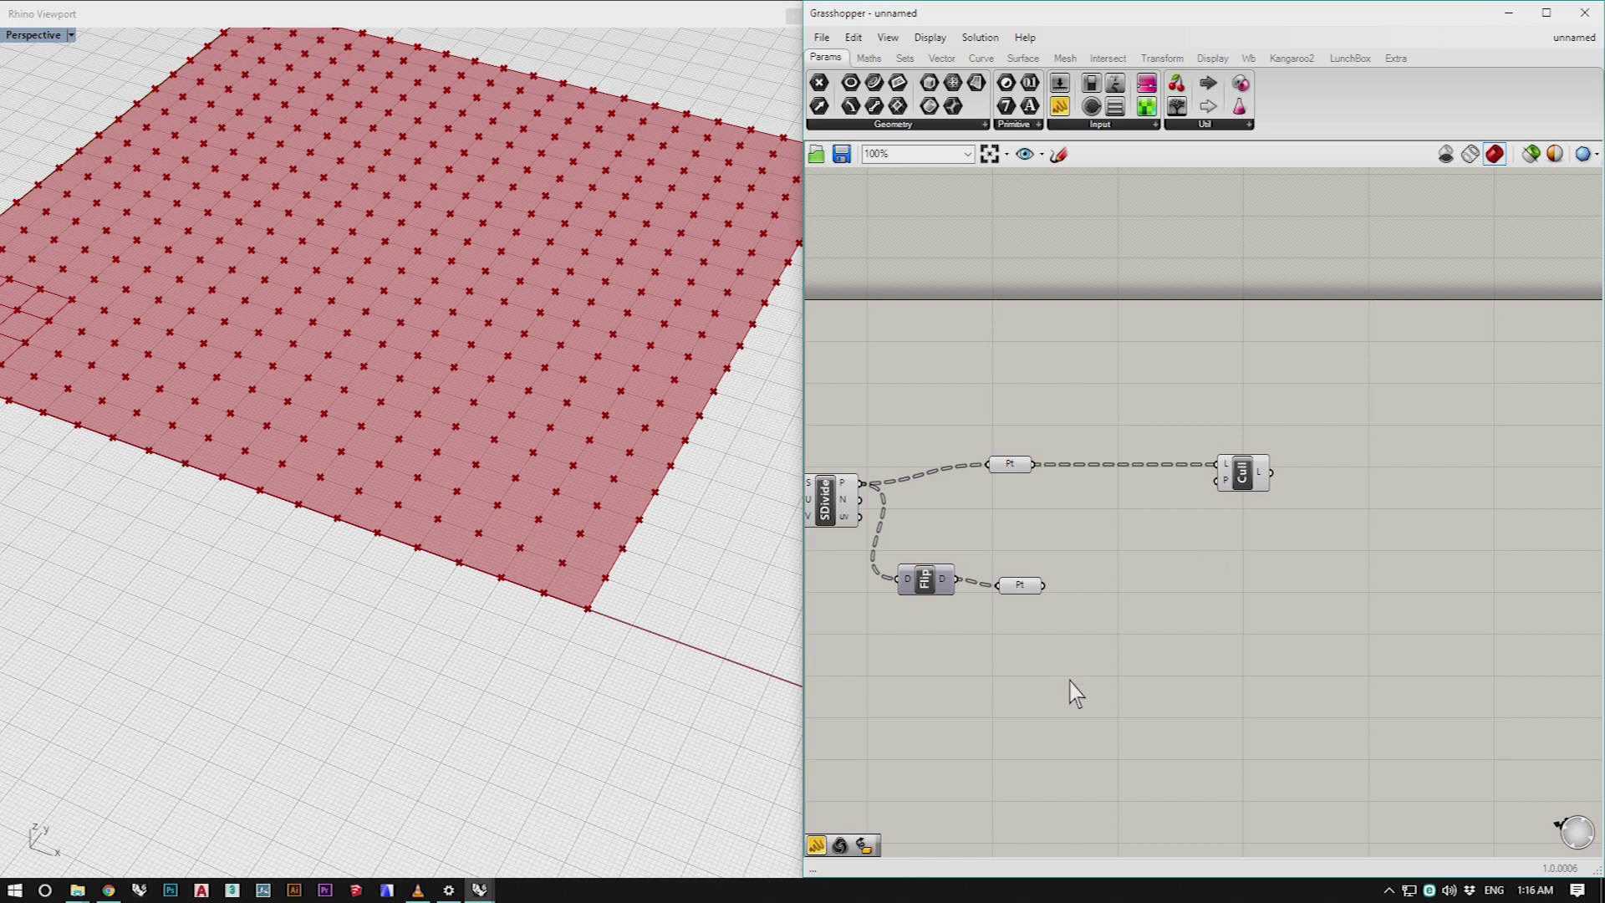
pyautogui.click(1246, 483)
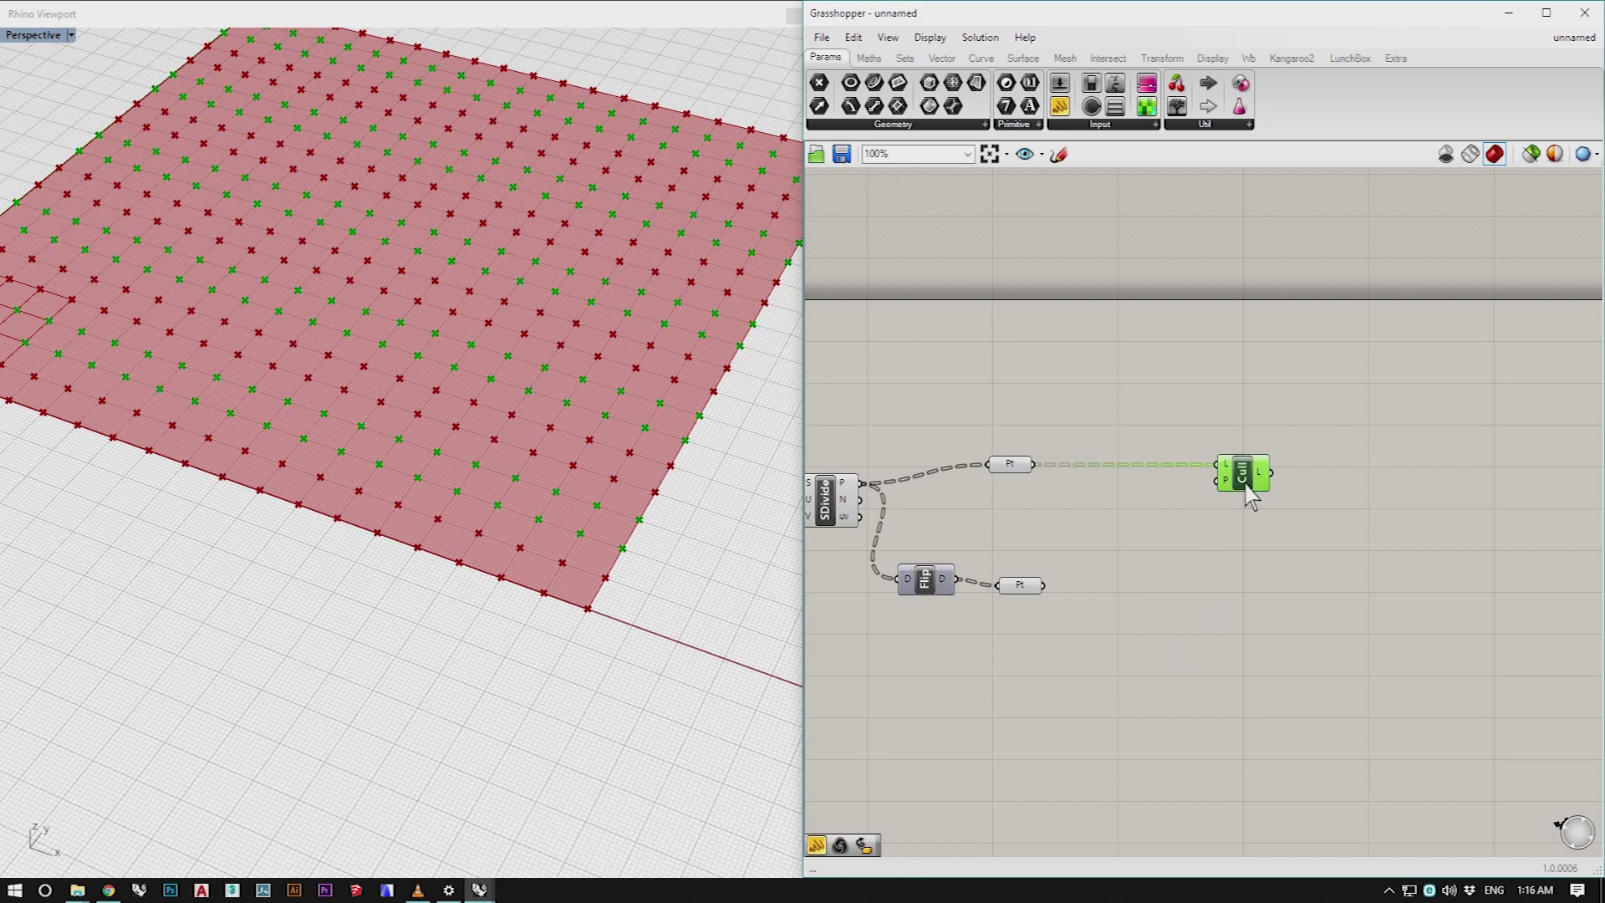
# Step: Add a panel containing true and false on separate lines and turn off its Multiline Data option
pyautogui.doubleClick(1082, 533)
pyautogui.write('panel')
pyautogui.press('Return')
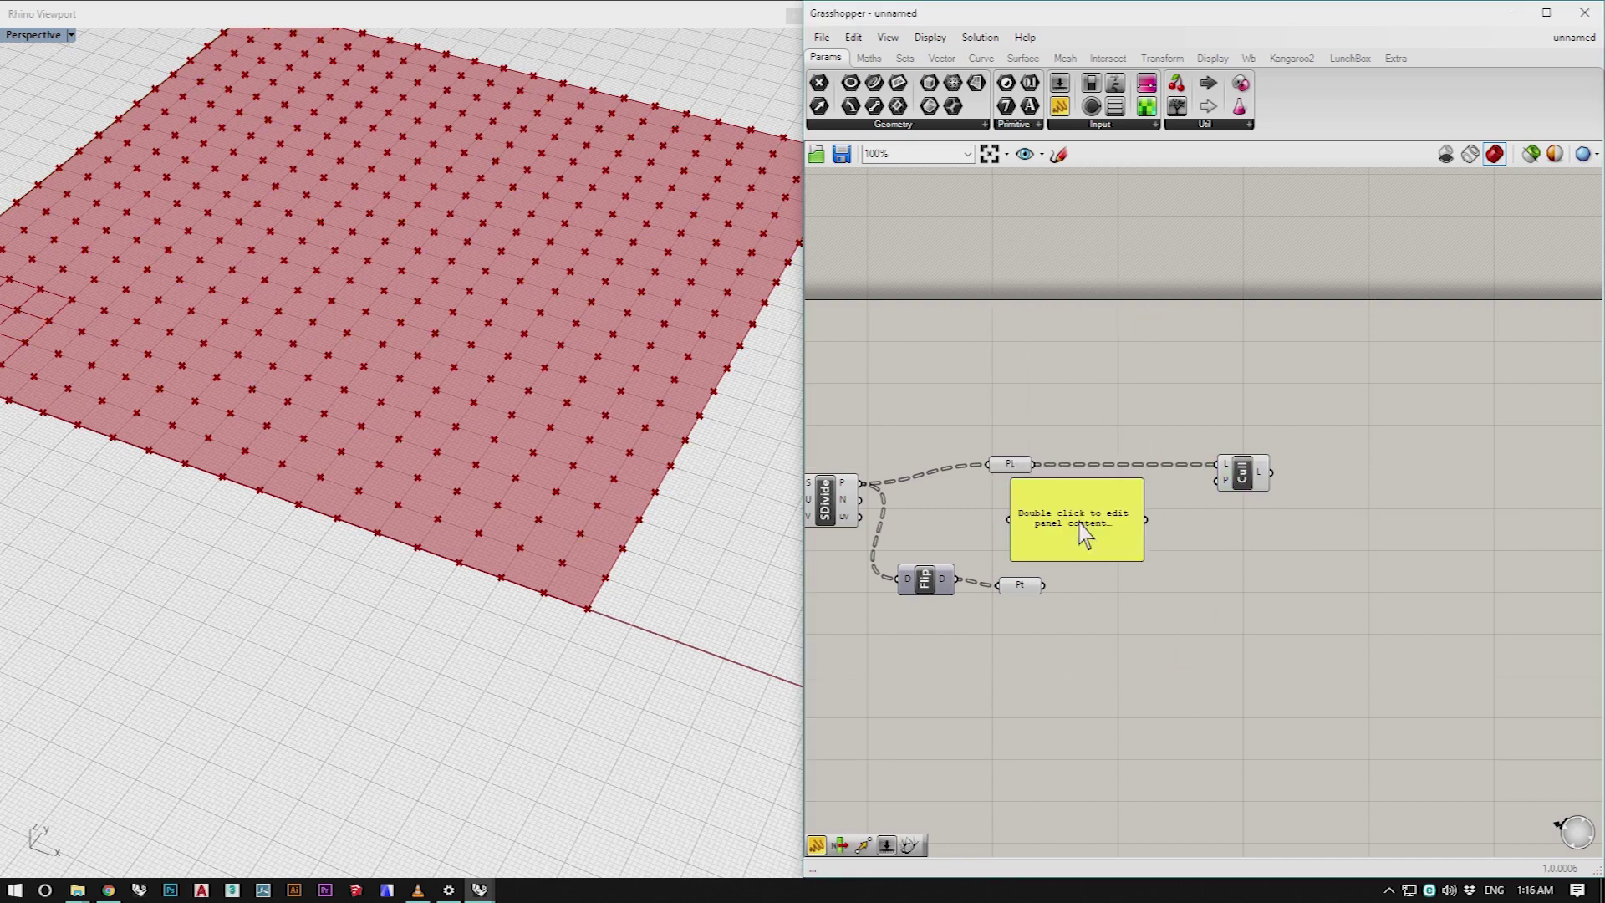
pyautogui.doubleClick(1085, 533)
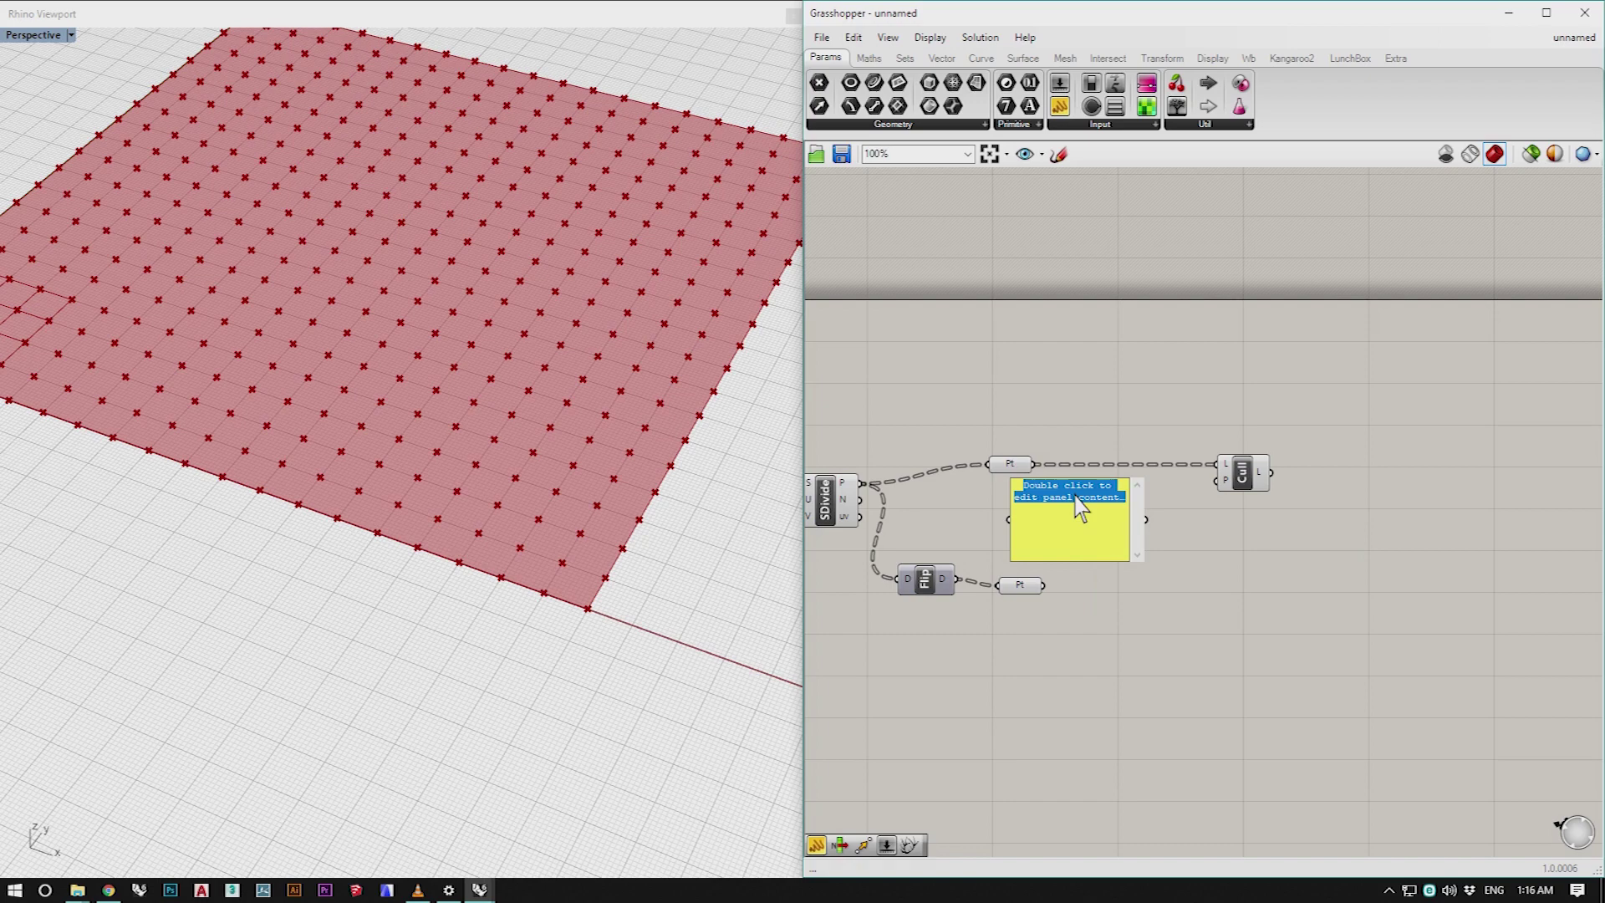
pyautogui.write('true')
pyautogui.click(1235, 563)
pyautogui.rightClick(1066, 510)
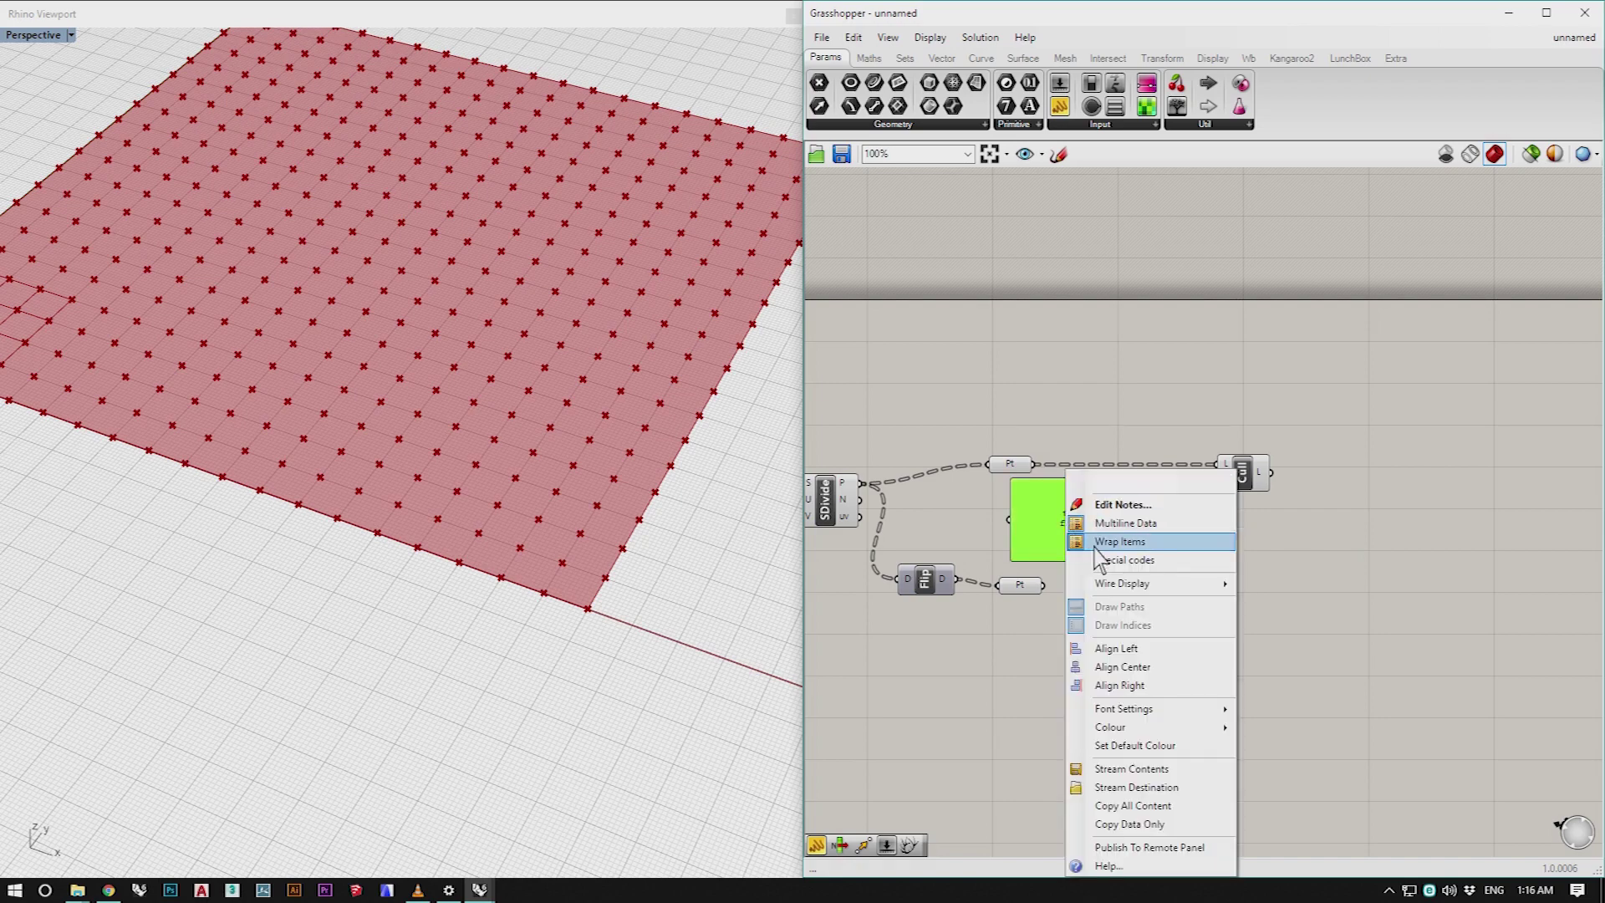
pyautogui.click(1120, 524)
# Step: Wire the true/false panel into the P input of Cull Pattern and check which points are kept
pyautogui.click(1245, 493)
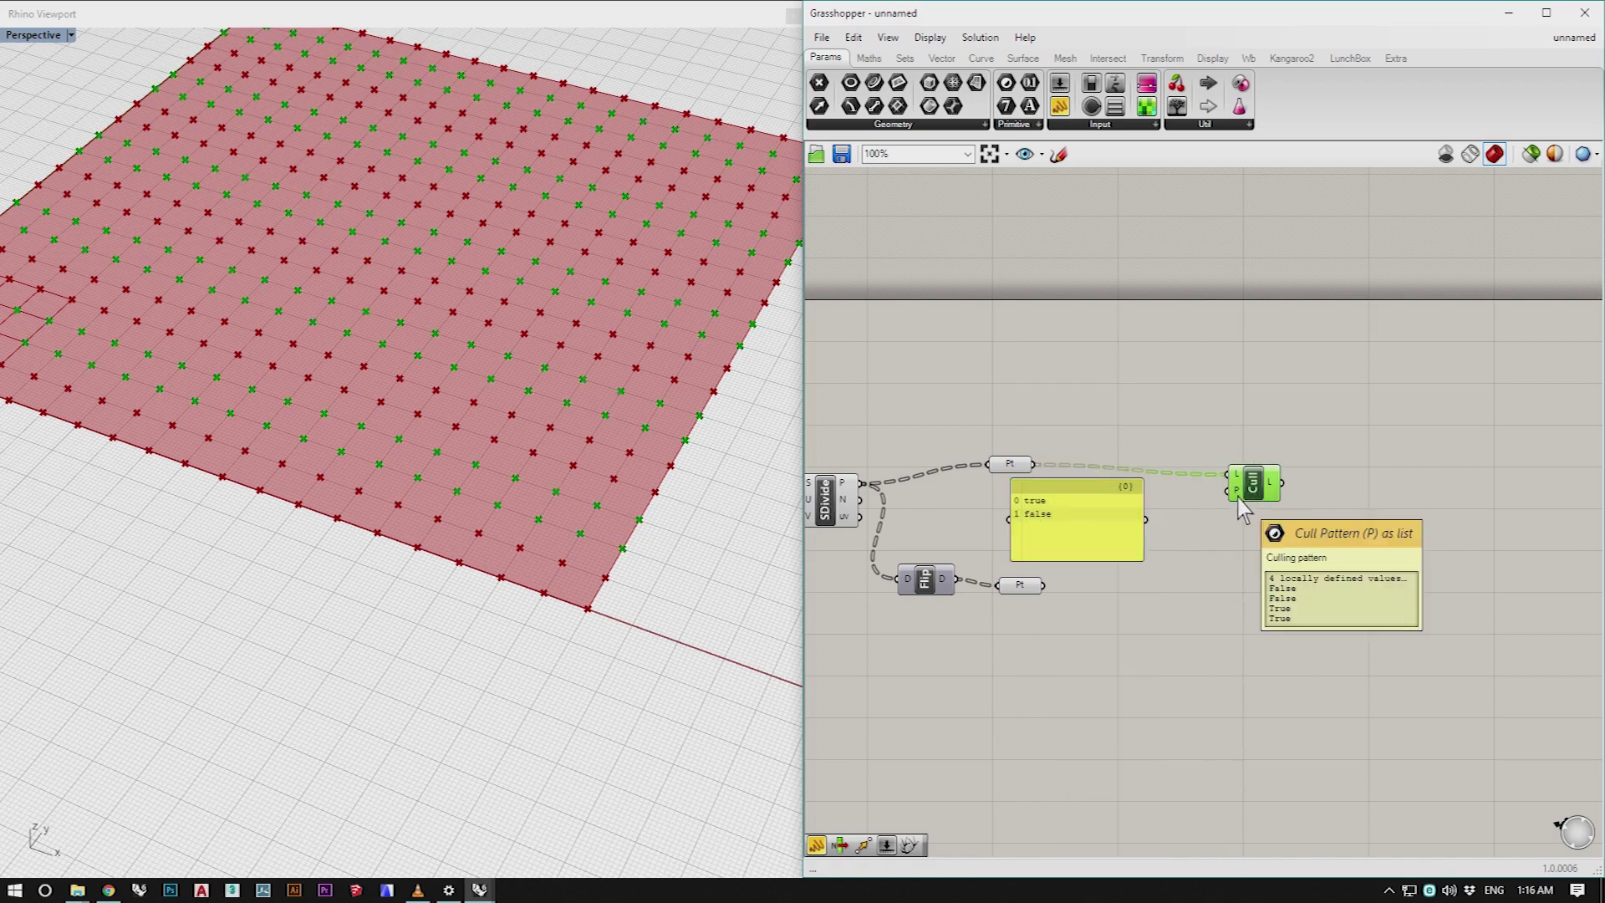
pyautogui.moveTo(1147, 520); pyautogui.dragTo(1226, 492)
pyautogui.click(1251, 500)
pyautogui.scroll(2, 575, 443)
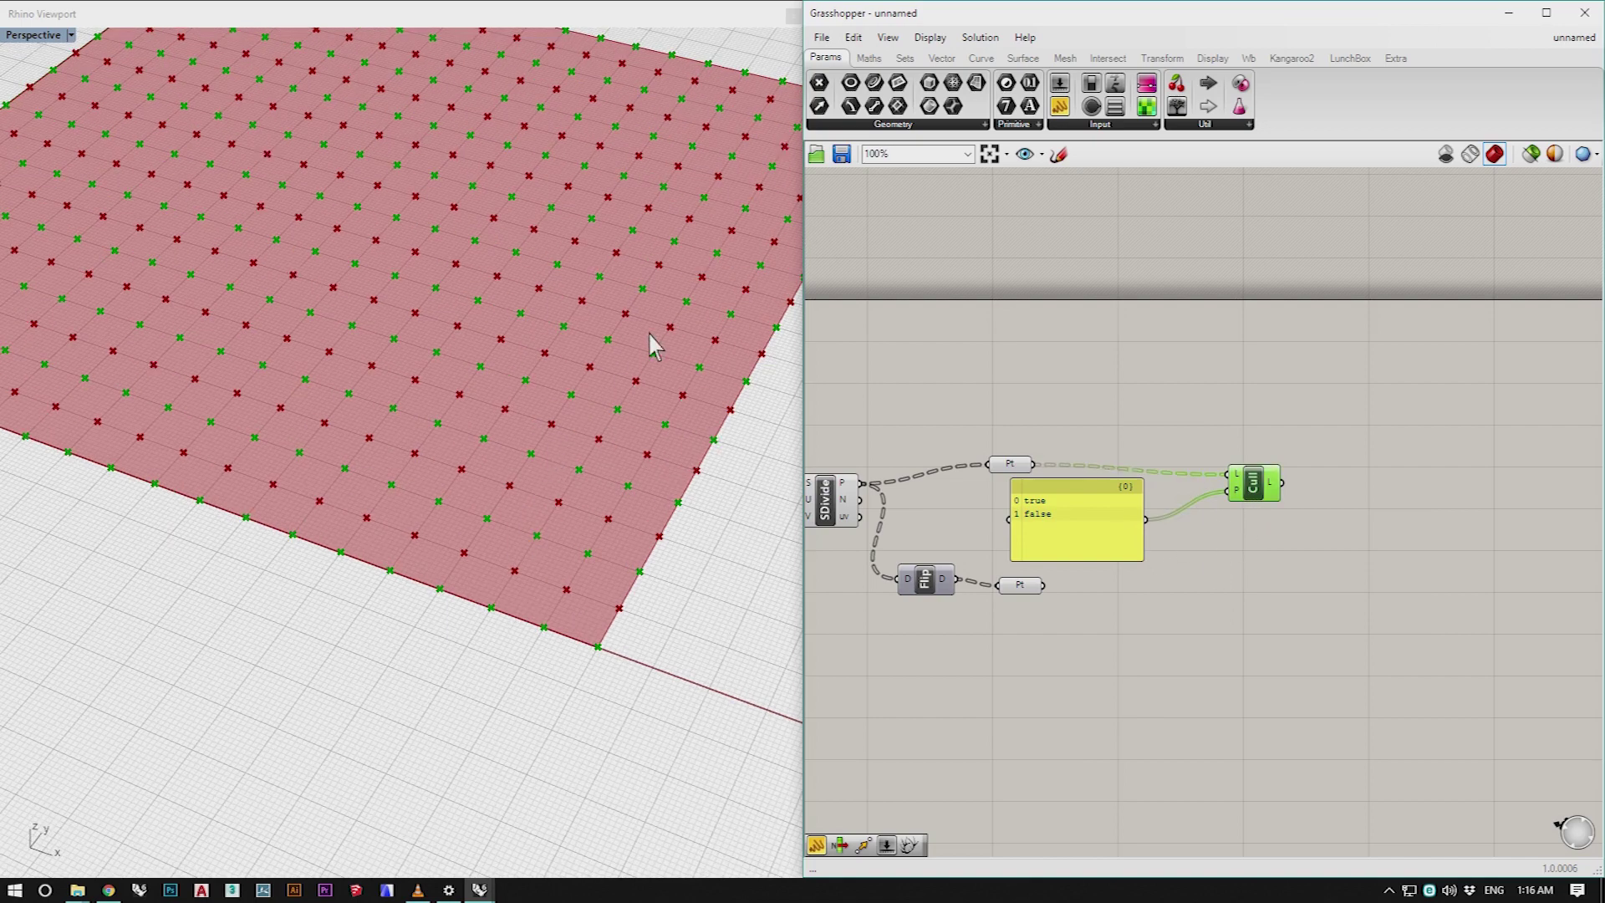
# Step: Space out the panel and Cull Pattern, and move the lower Flip Matrix with its Point parameter further down
pyautogui.scroll(-2, 1154, 535)
pyautogui.moveTo(1090, 502); pyautogui.dragTo(1126, 522)
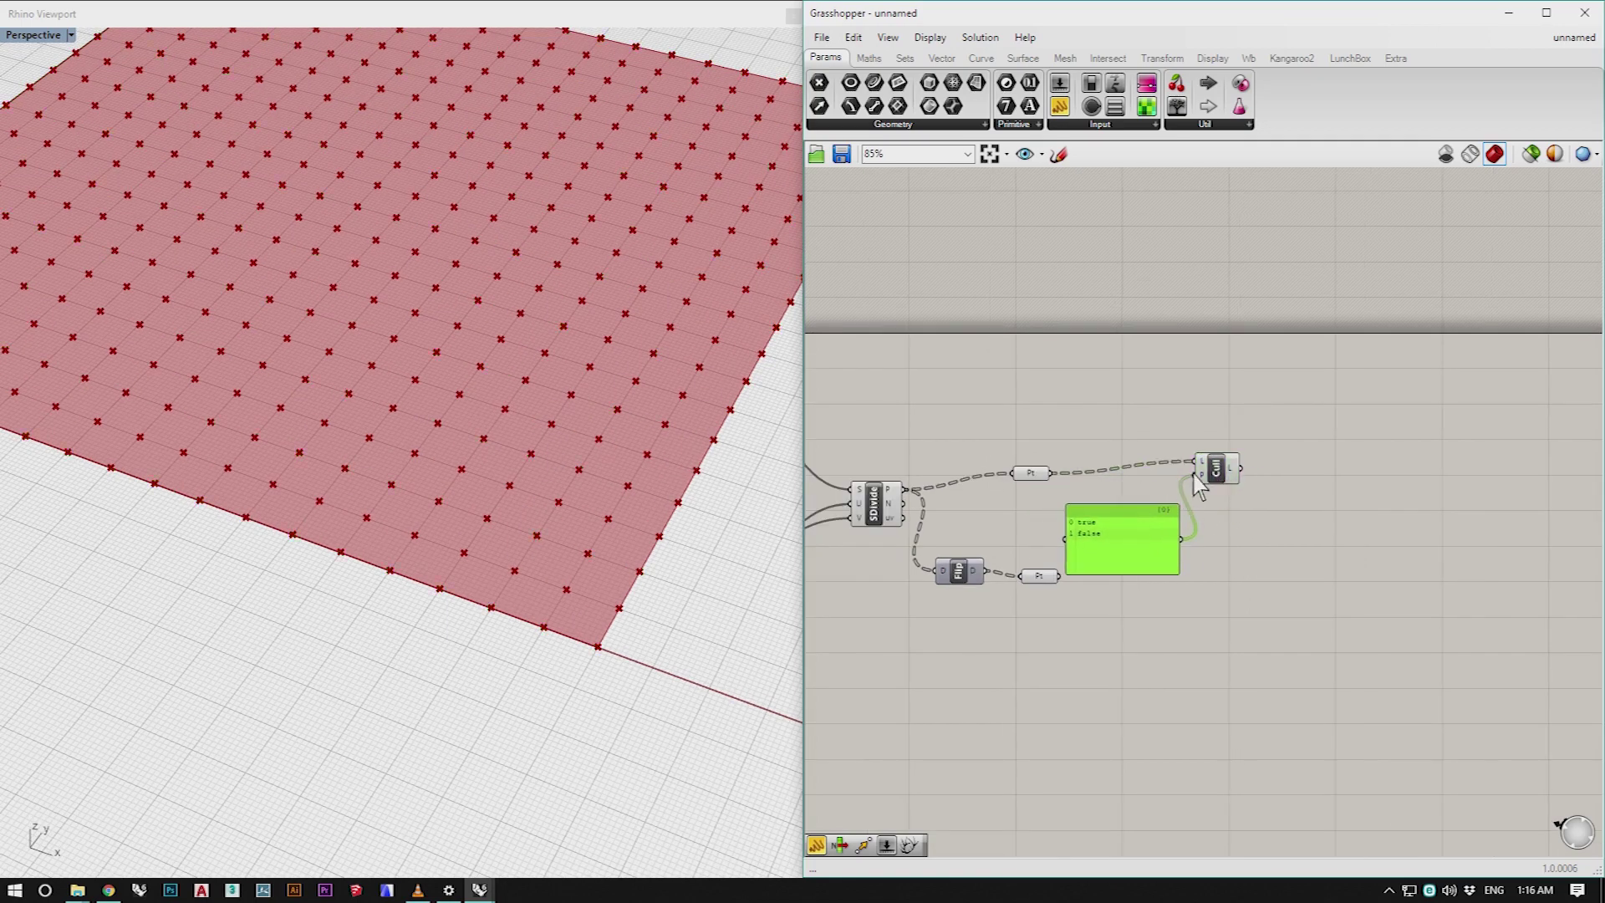
pyautogui.click(1256, 473)
pyautogui.moveTo(1053, 653); pyautogui.dragTo(1007, 736)
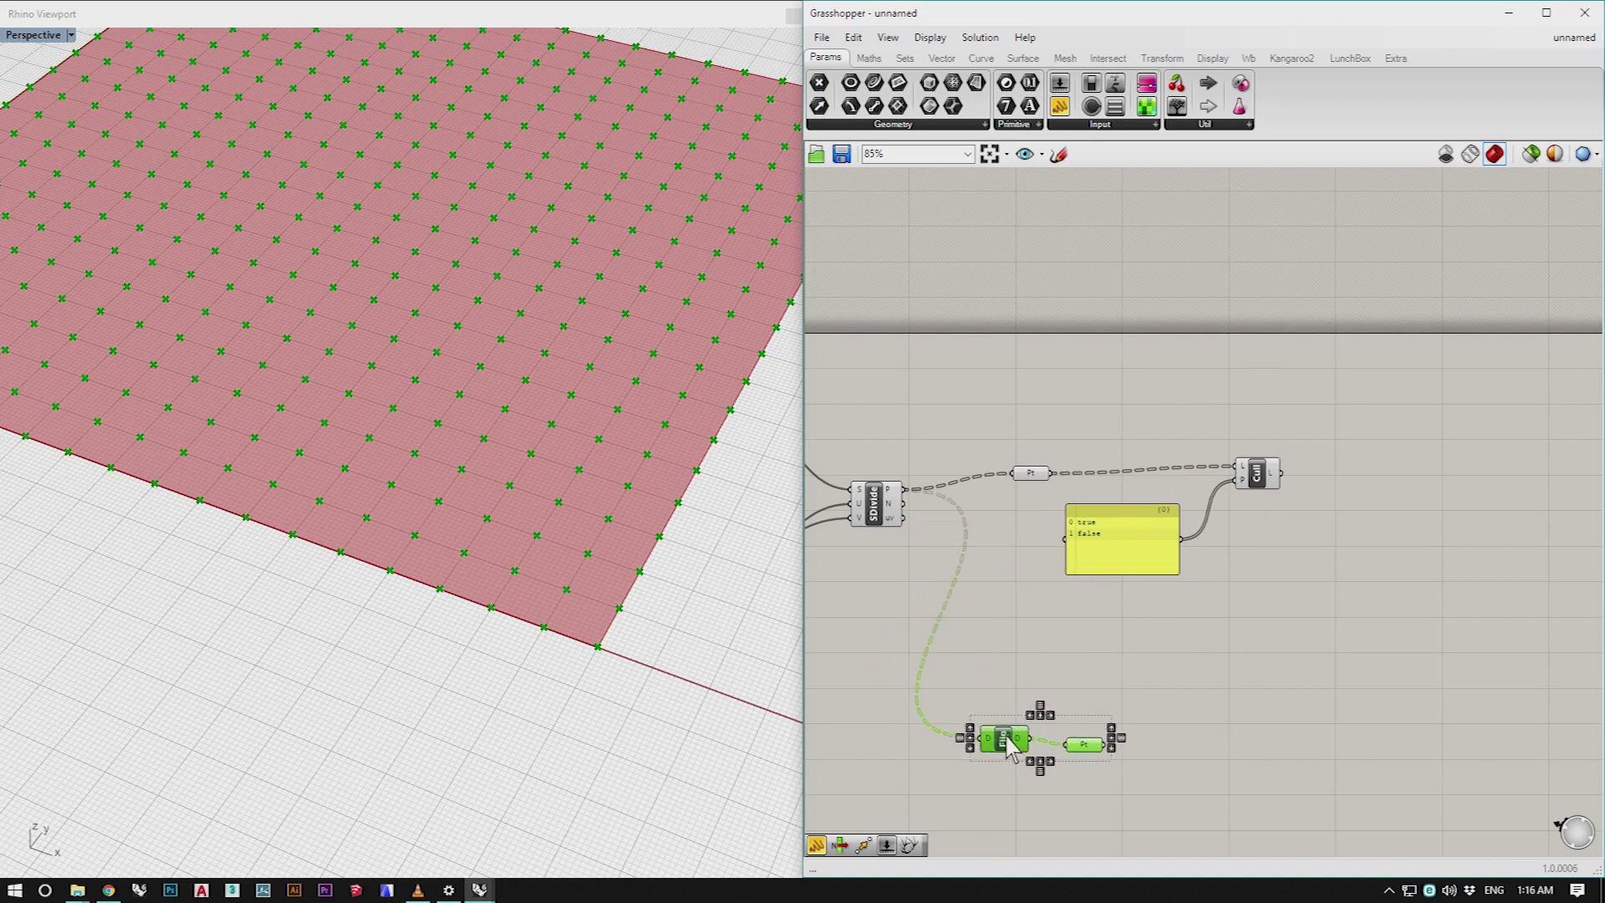
# Step: Move the upper Point parameter, the Cull Pattern component and the true/false panel higher on the canvas
pyautogui.scroll(-2, 1330, 635)
pyautogui.moveTo(1329, 635); pyautogui.dragTo(1053, 625, button='right')
pyautogui.scroll(-1, 836, 519)
pyautogui.moveTo(849, 518); pyautogui.dragTo(995, 507, button='right')
pyautogui.moveTo(1006, 495); pyautogui.dragTo(1009, 452)
pyautogui.moveTo(1155, 508); pyautogui.dragTo(1117, 470)
pyautogui.moveTo(1087, 548); pyautogui.dragTo(1066, 513)
pyautogui.click(1130, 475)
pyautogui.scroll(4, 1130, 475)
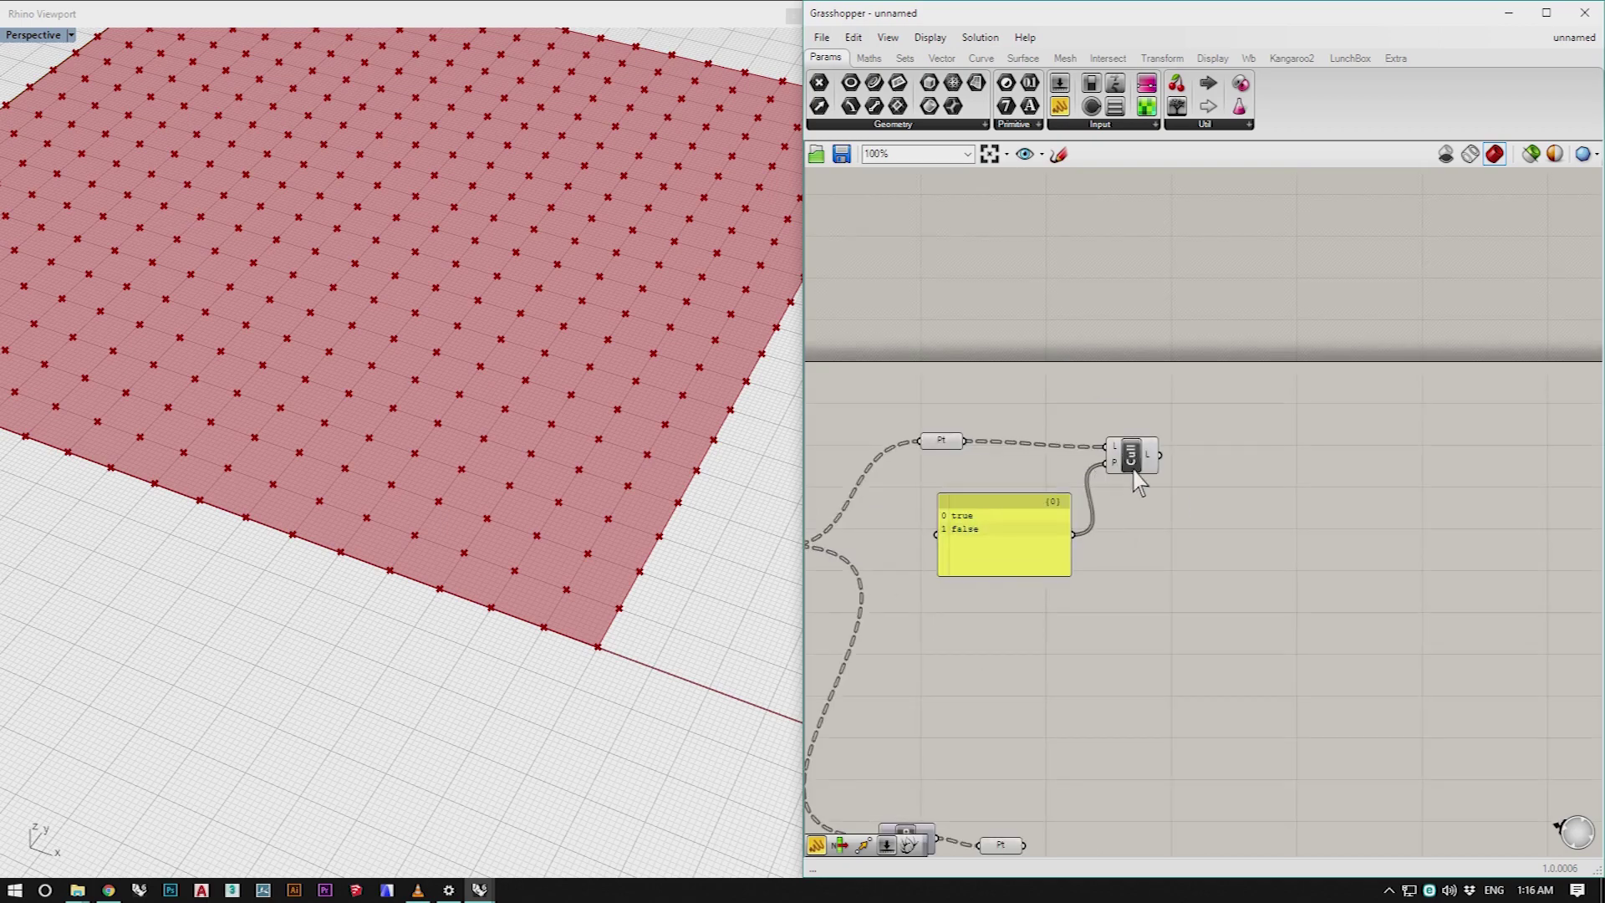
# Step: Add a Flip Matrix component after Cull Pattern and wire the culled list into its D input
pyautogui.doubleClick(1257, 462)
pyautogui.write('flip')
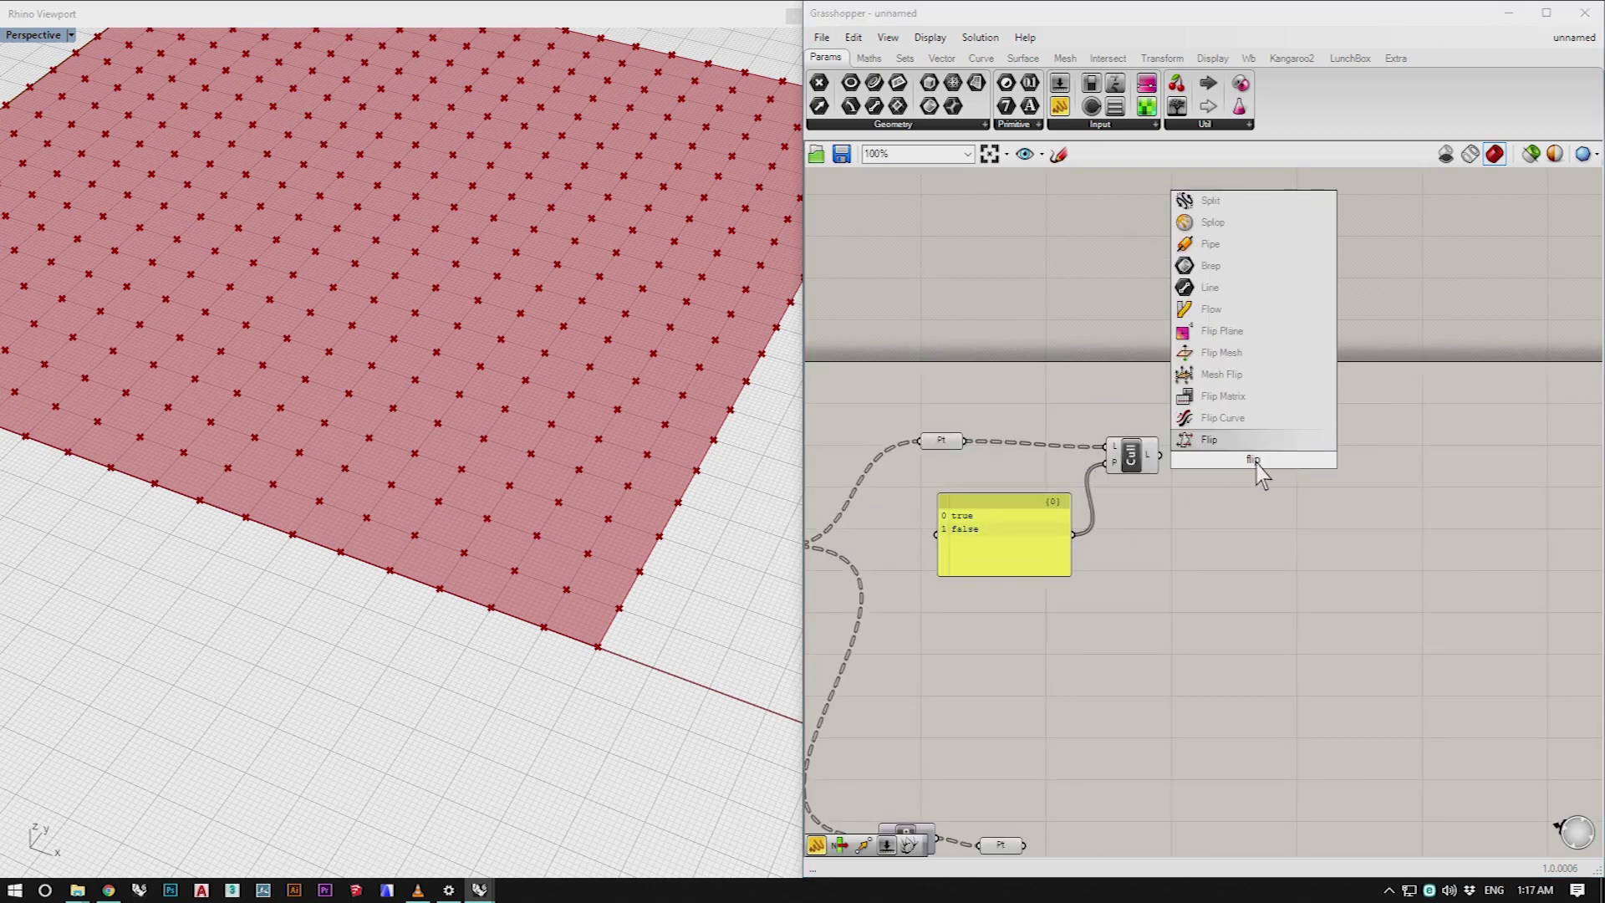
pyautogui.click(1229, 440)
pyautogui.moveTo(1162, 461); pyautogui.dragTo(1248, 475)
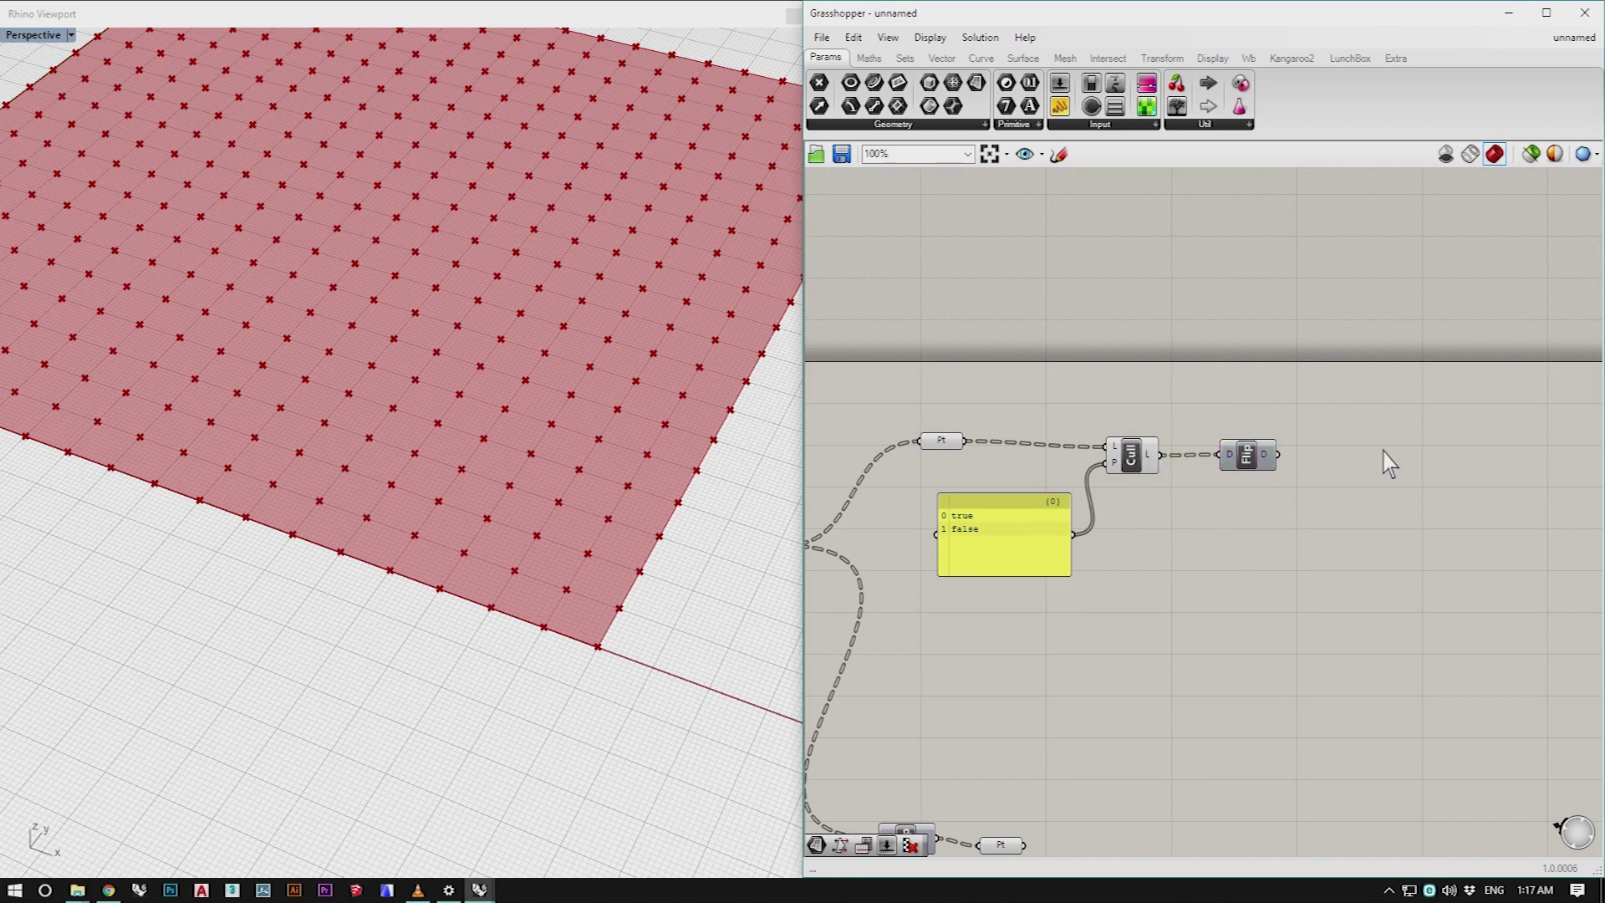
pyautogui.doubleClick(1369, 483)
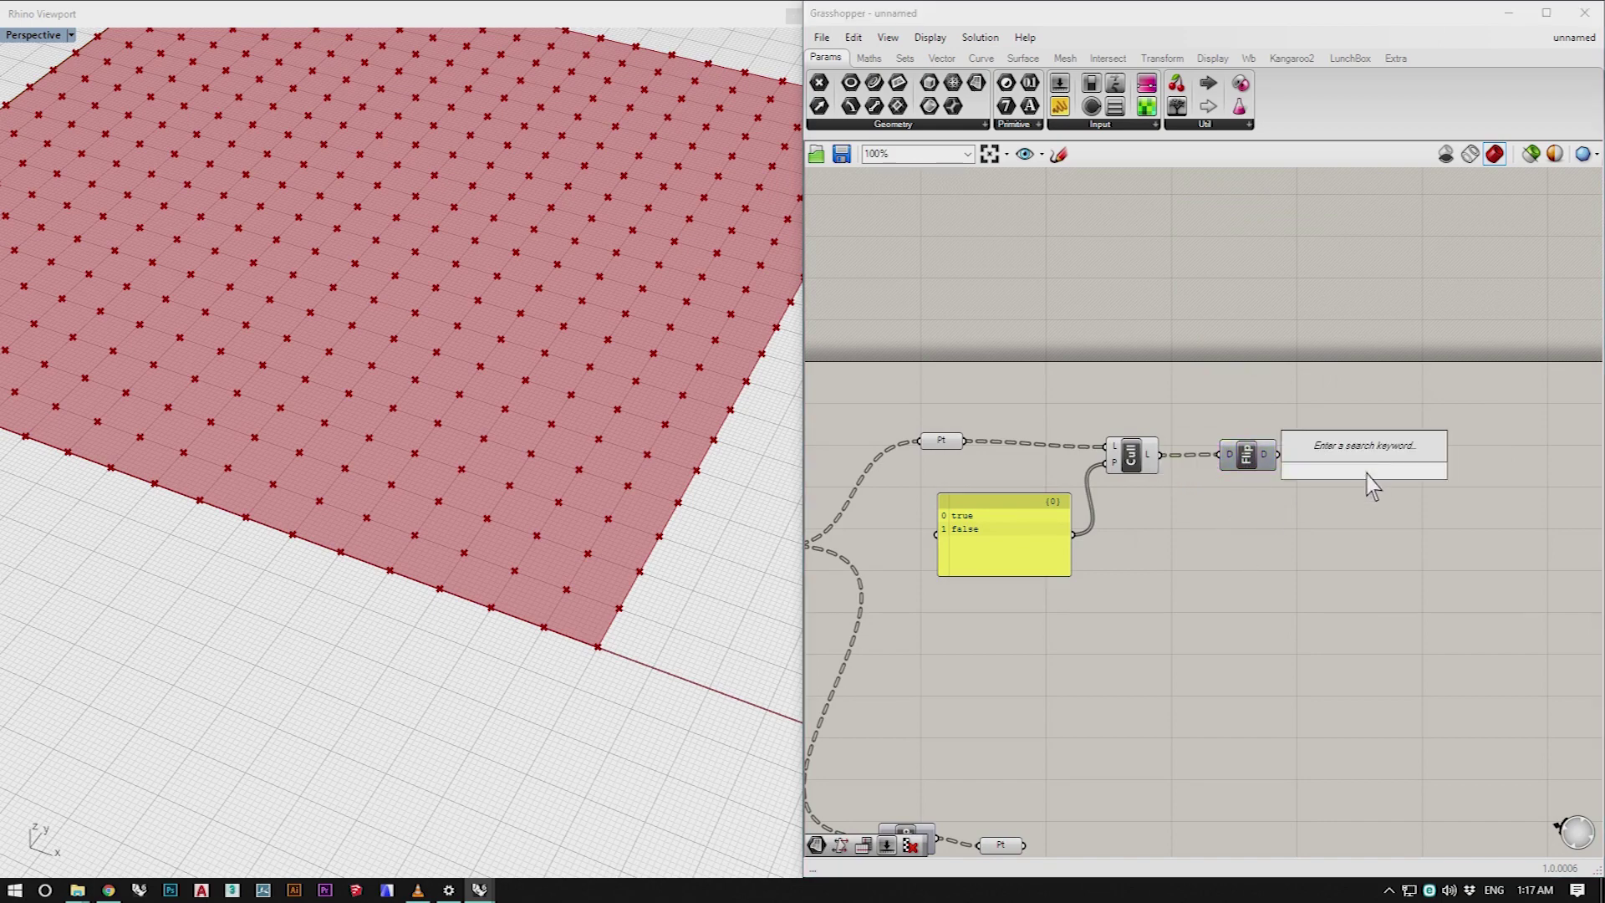
pyautogui.write('point')
pyautogui.press('Return')
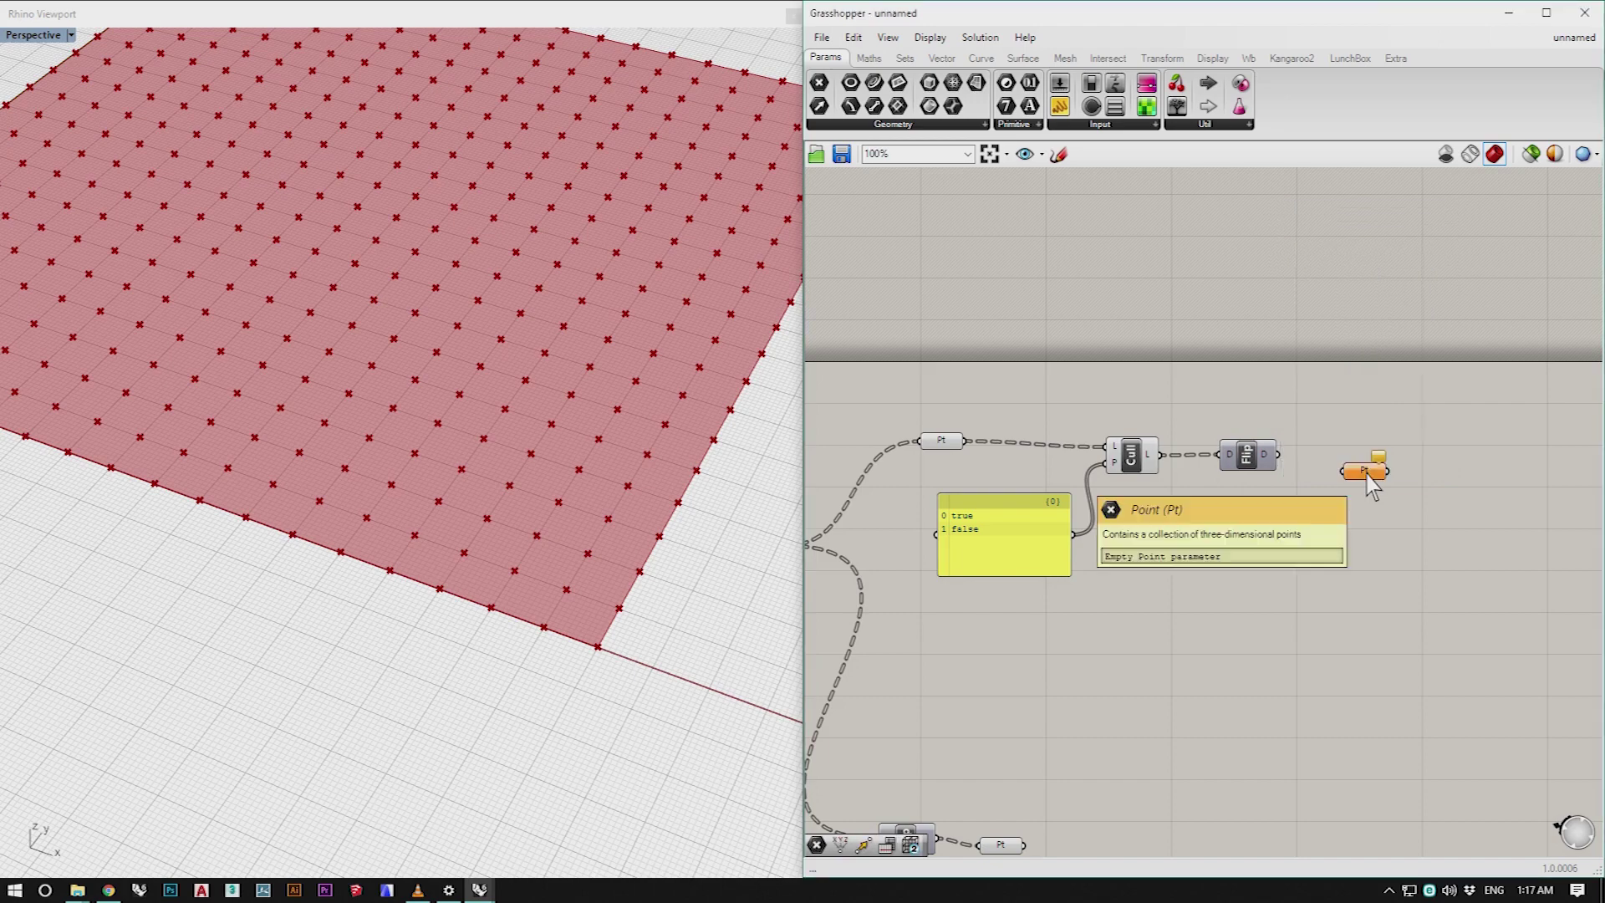
pyautogui.moveTo(1278, 456); pyautogui.dragTo(1373, 494)
pyautogui.press('Delete')
# Step: Add a second Cull Pattern, wiring the new Flip Matrix output into L and the true/false panel into P
pyautogui.doubleClick(1377, 489)
pyautogui.write('cull')
pyautogui.press('Return')
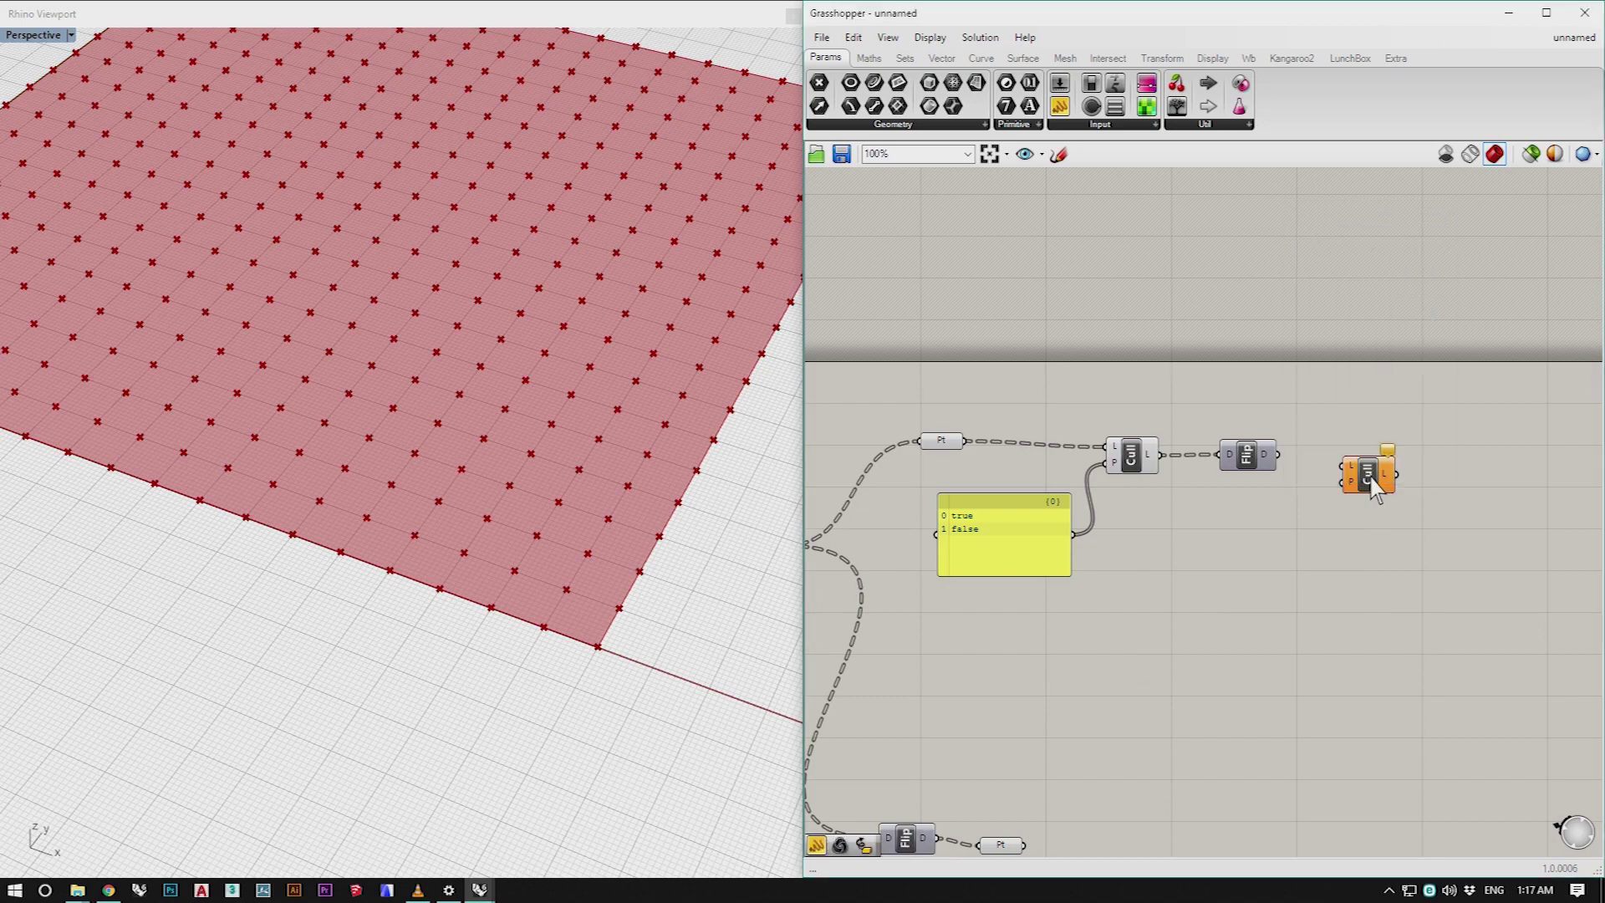
pyautogui.moveTo(1279, 456); pyautogui.dragTo(1345, 465)
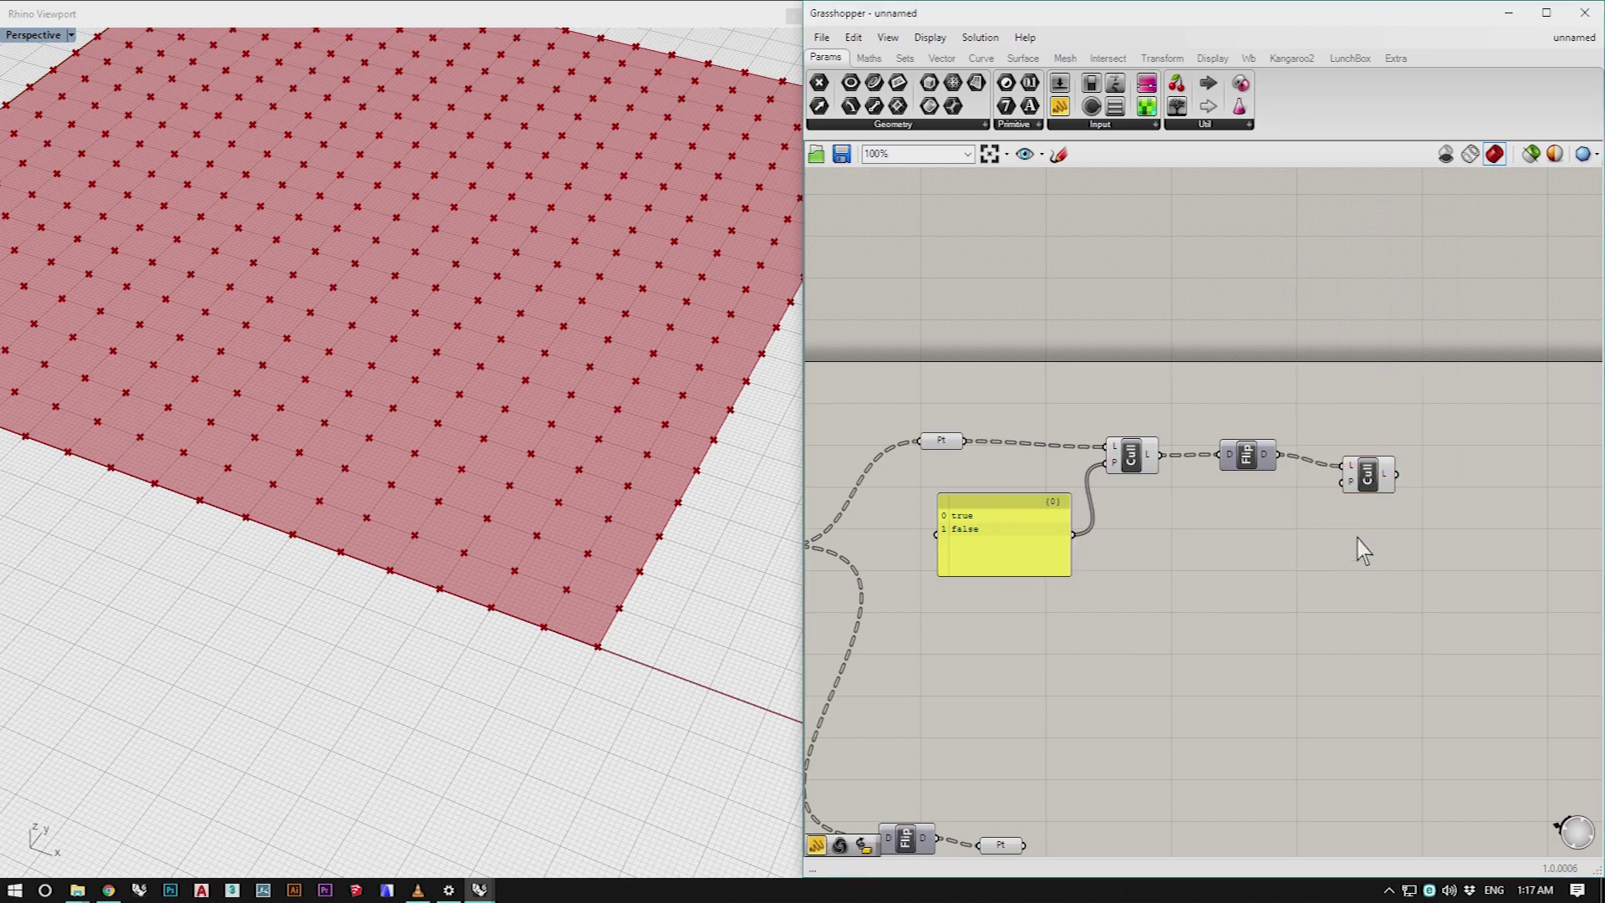
pyautogui.moveTo(1075, 538); pyautogui.dragTo(1377, 500)
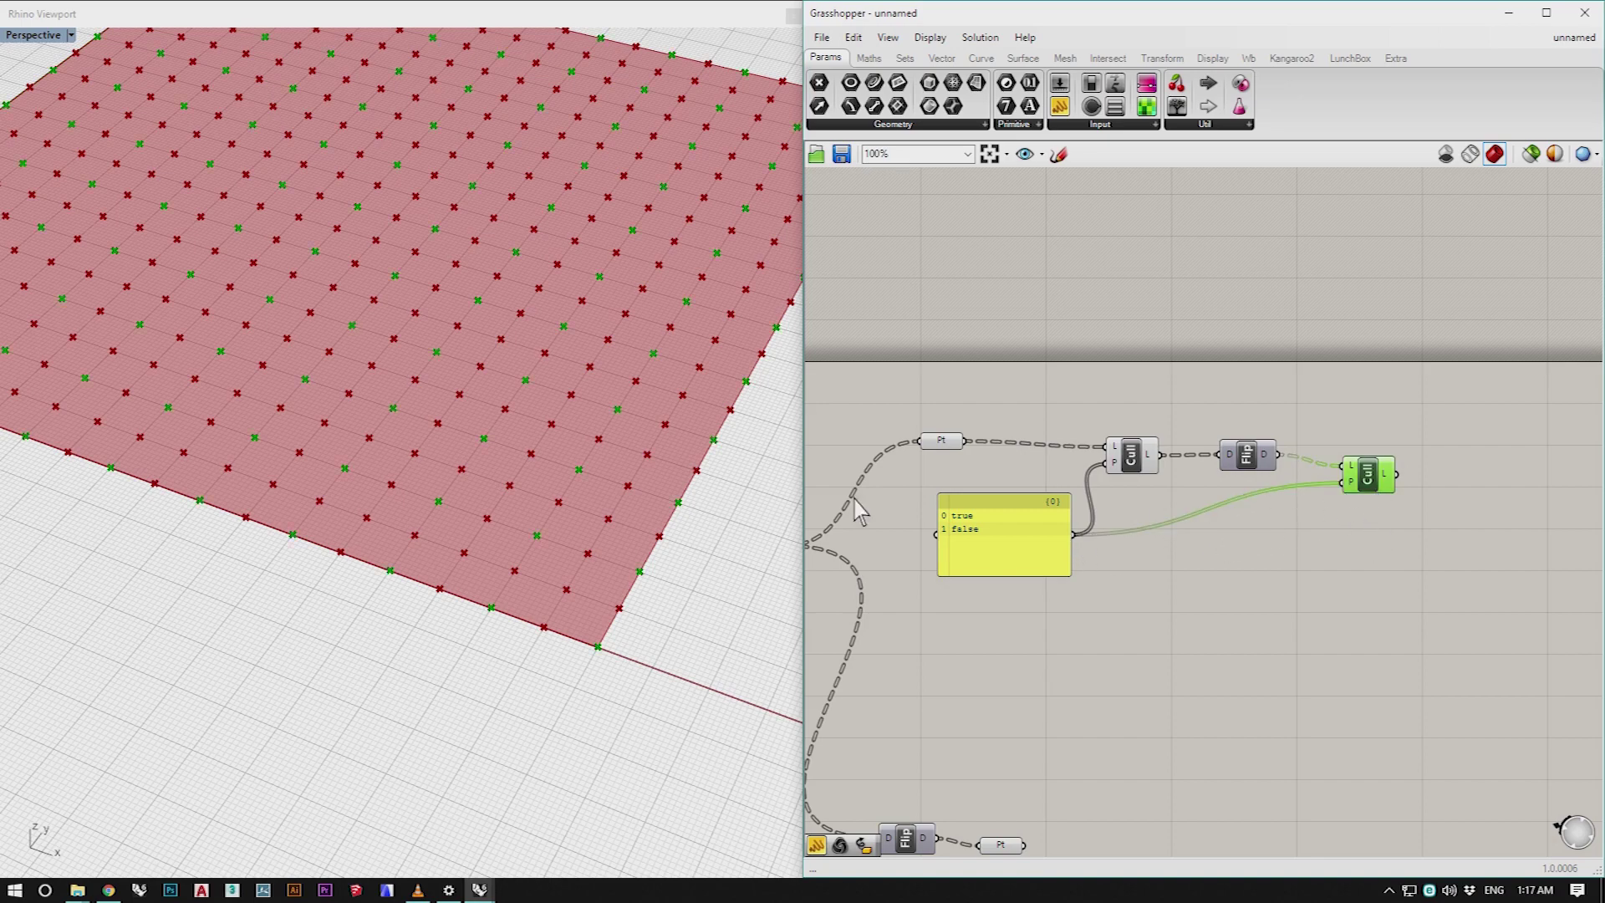
pyautogui.click(1126, 458)
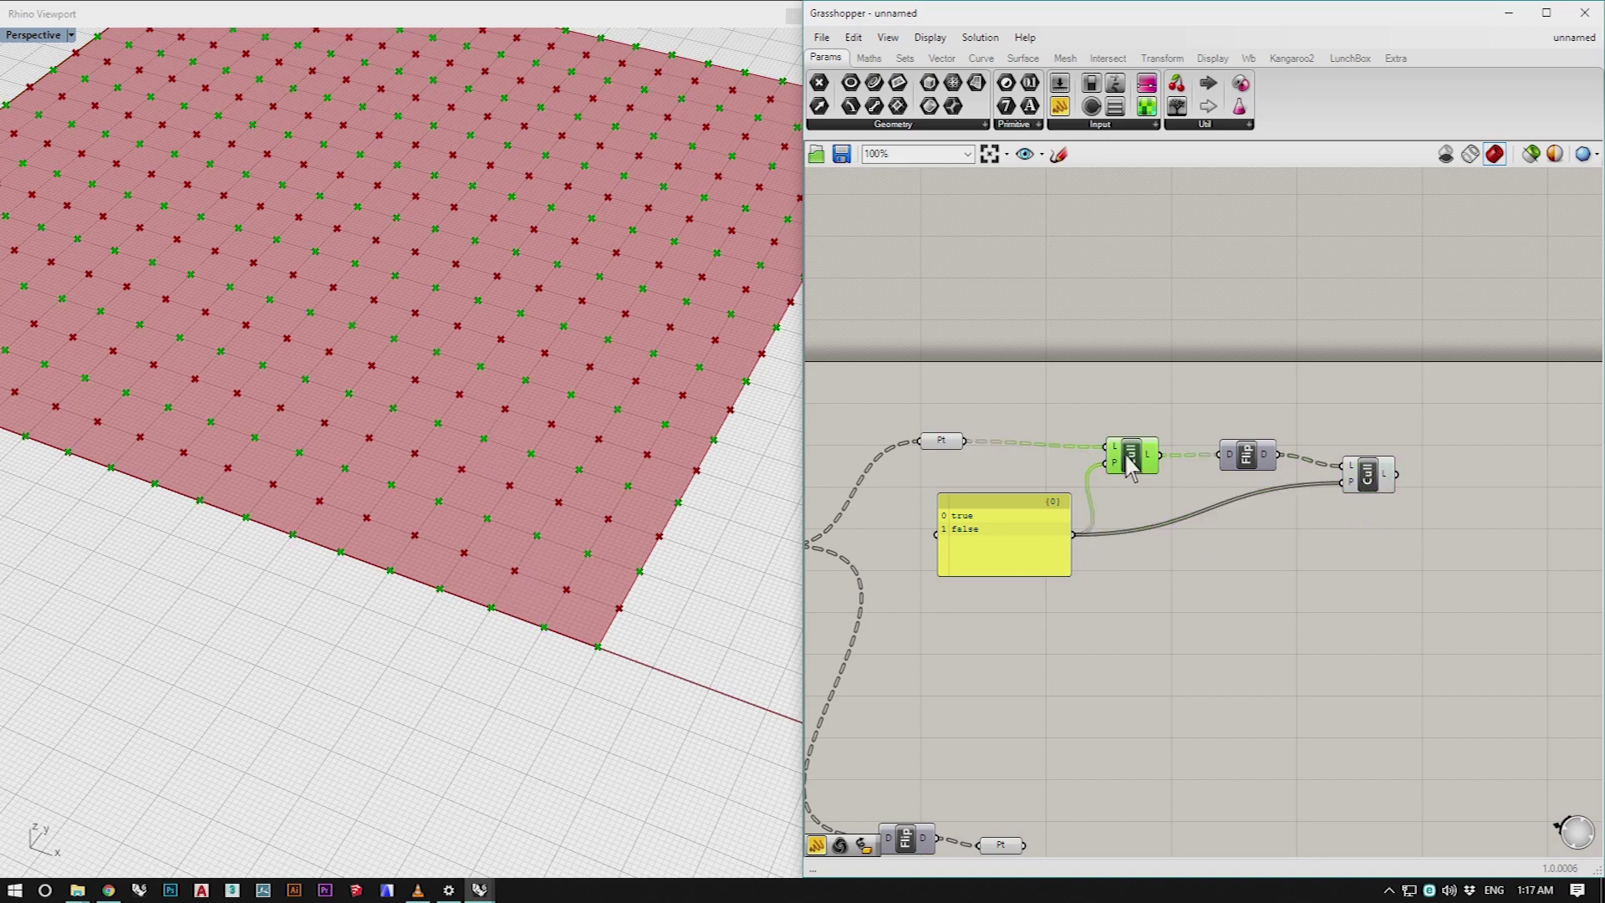
pyautogui.click(1369, 486)
pyautogui.click(1131, 464)
pyautogui.click(1158, 548)
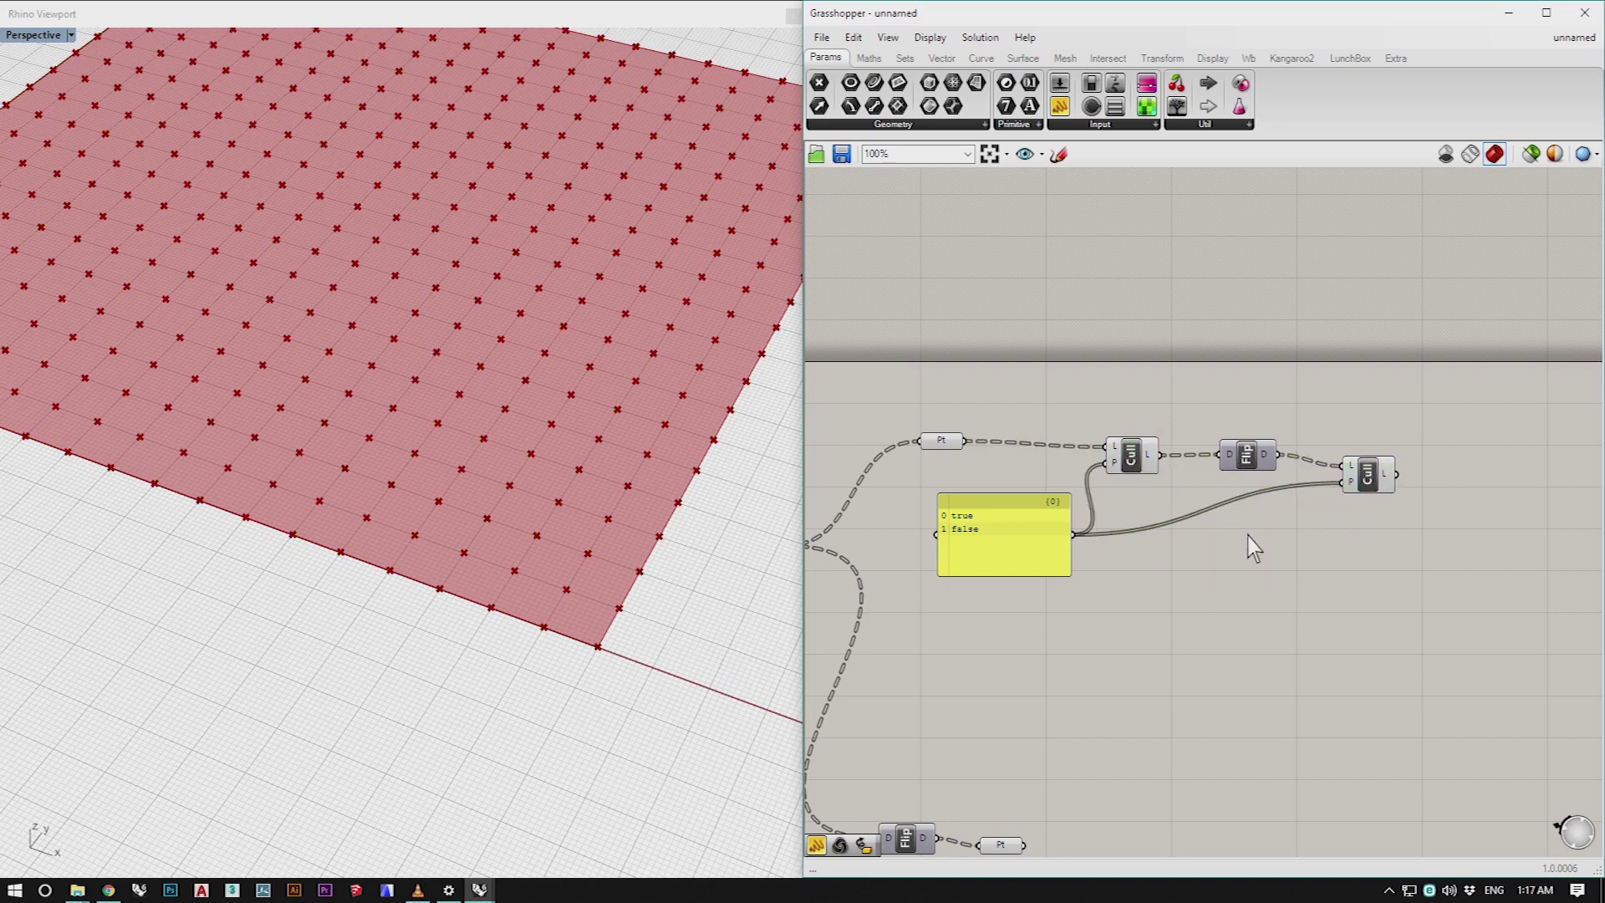
pyautogui.moveTo(1363, 481); pyautogui.dragTo(1351, 472)
# Step: Add a Move component and wire the second Cull Pattern's output into its G input
pyautogui.doubleClick(1469, 530)
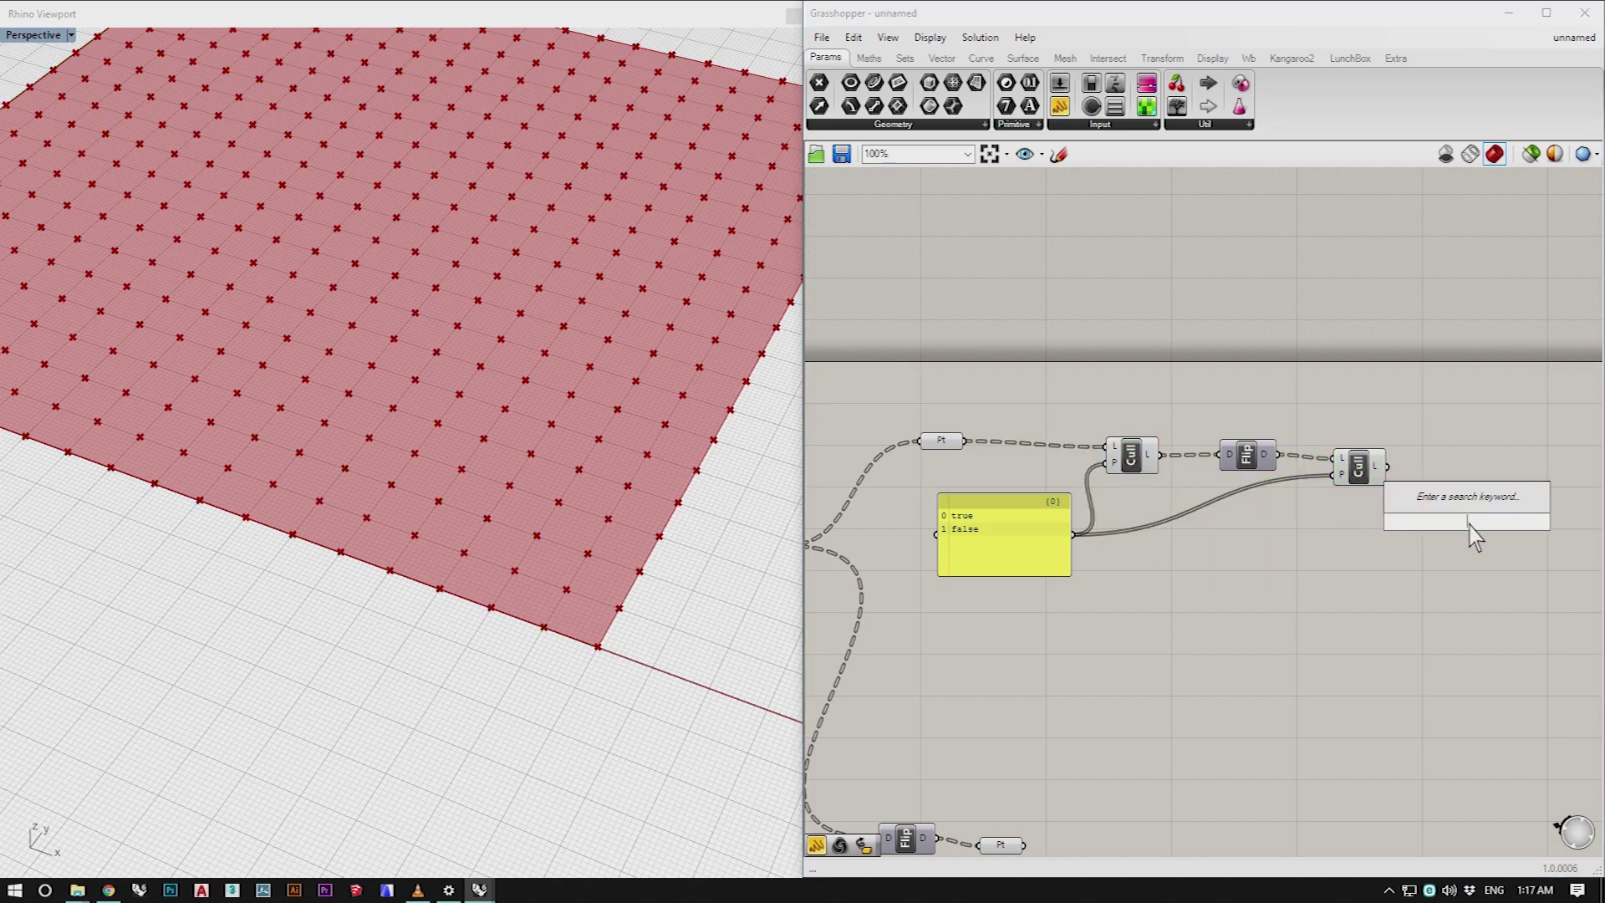
pyautogui.write('move')
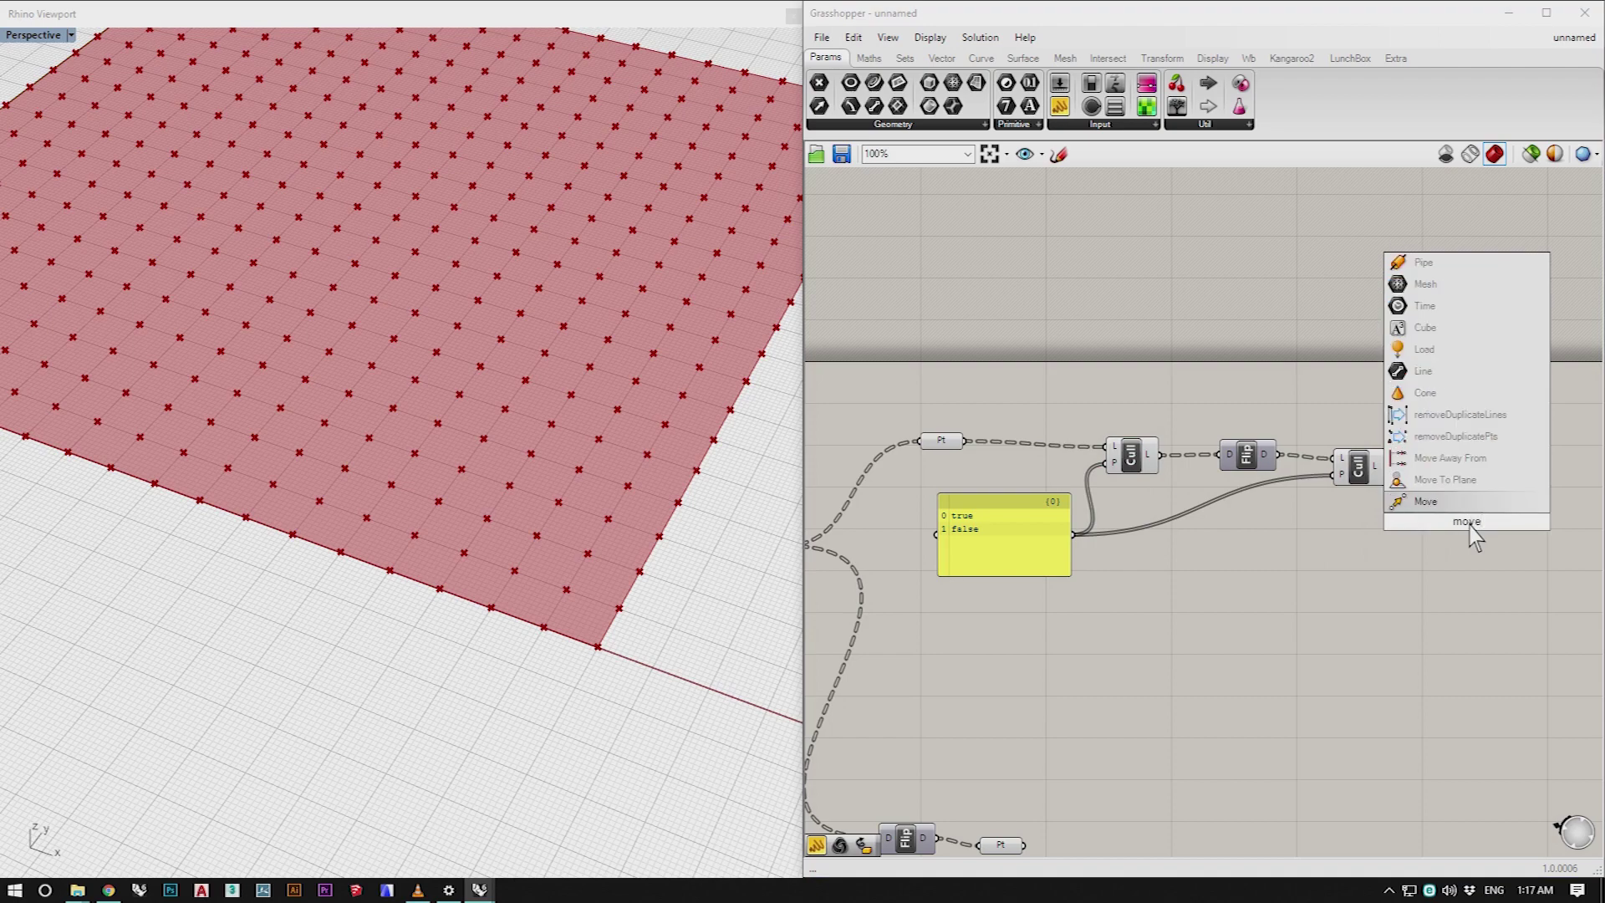
pyautogui.press('Return')
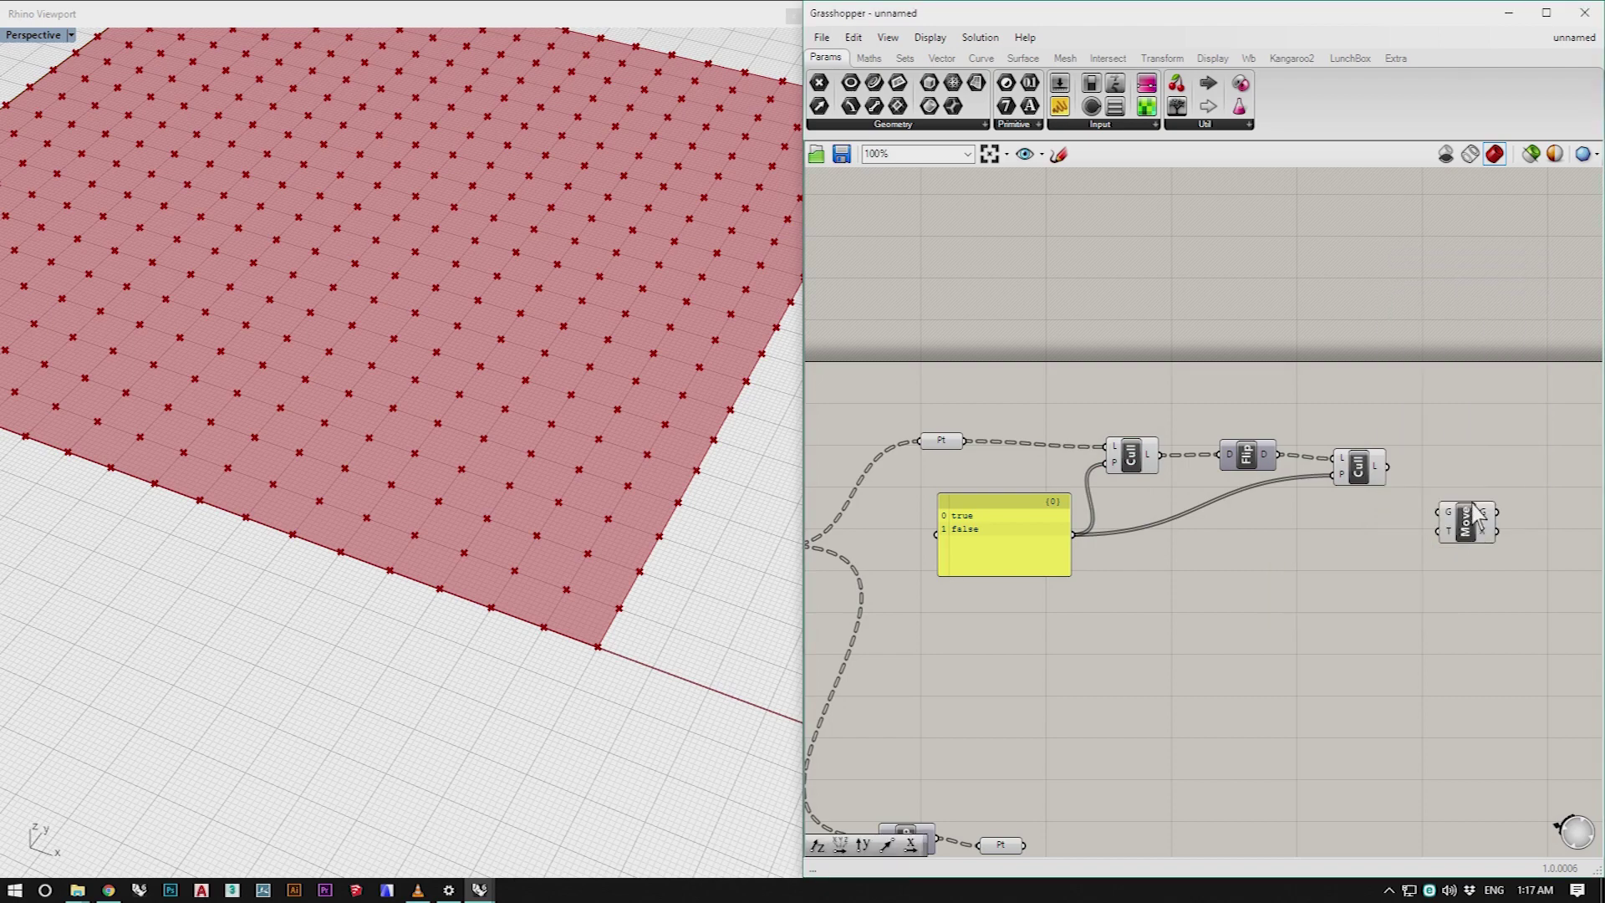
pyautogui.moveTo(1450, 528); pyautogui.dragTo(1478, 503)
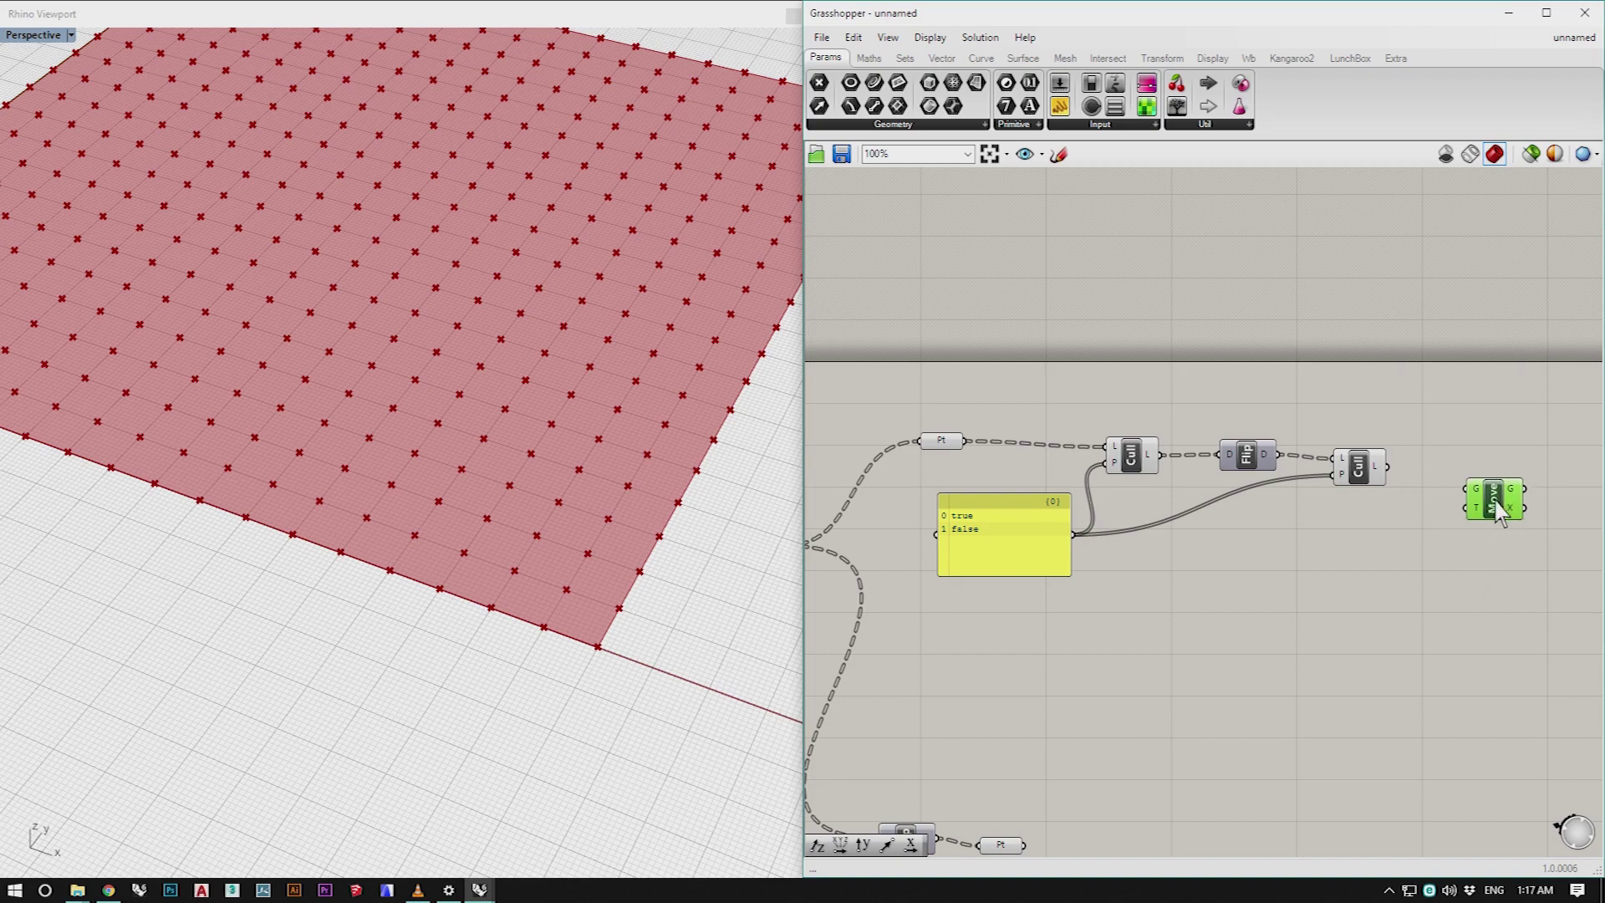
pyautogui.moveTo(1388, 467); pyautogui.dragTo(1466, 486)
pyautogui.click(1350, 586)
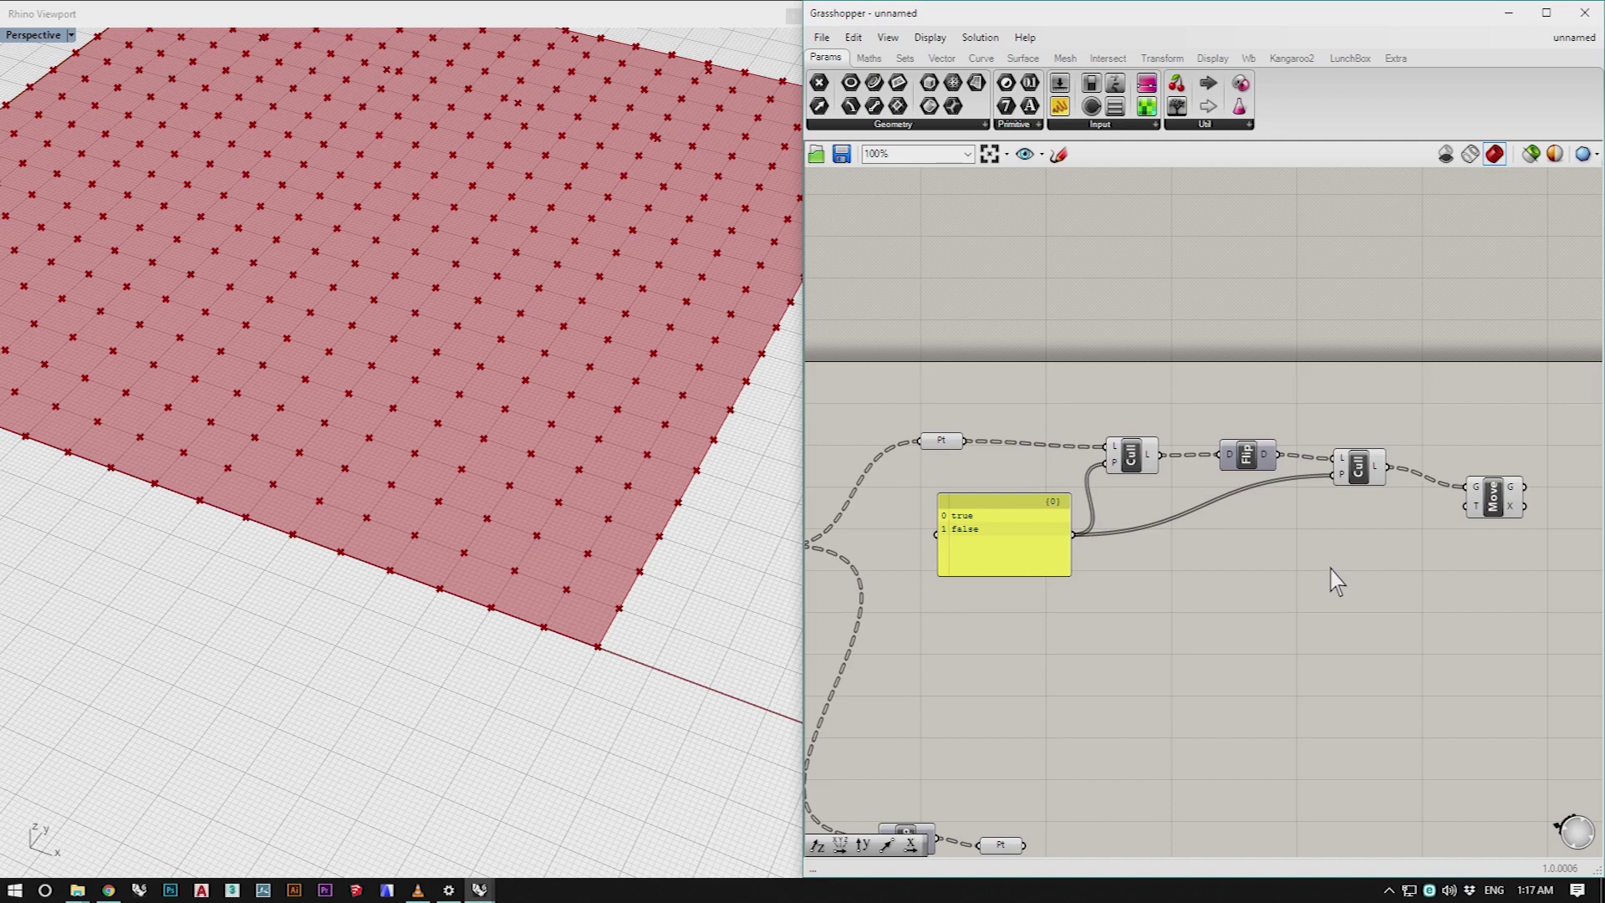
# Step: Add a Unit Z vector, wire it into the T input of Move and inspect the raised points
pyautogui.doubleClick(1336, 569)
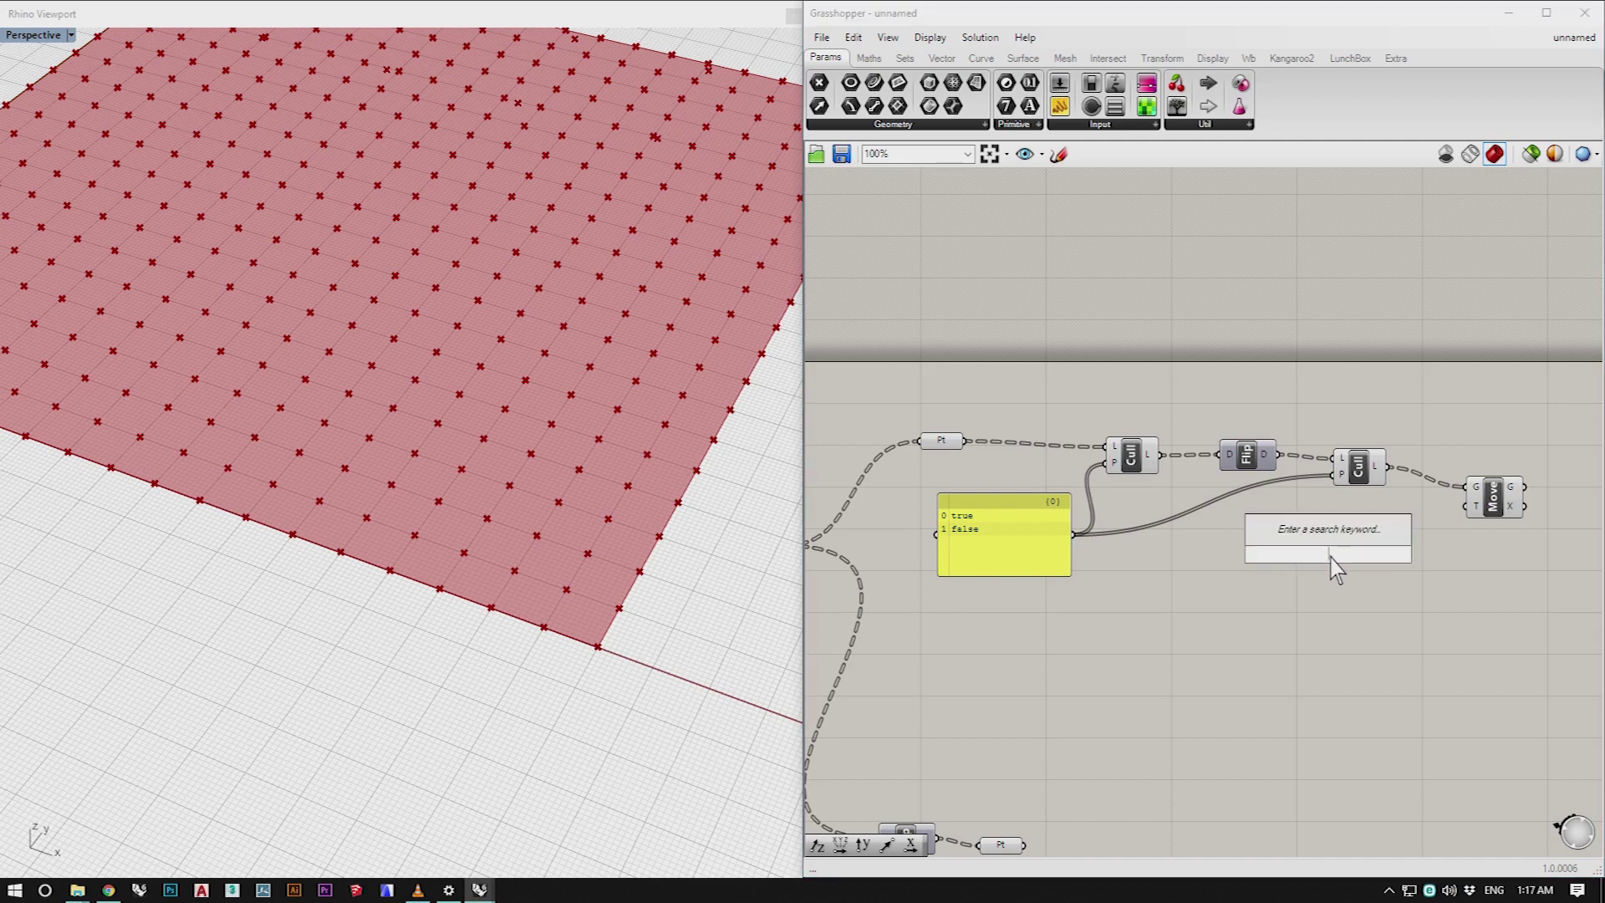
pyautogui.write('z')
pyautogui.press('Return')
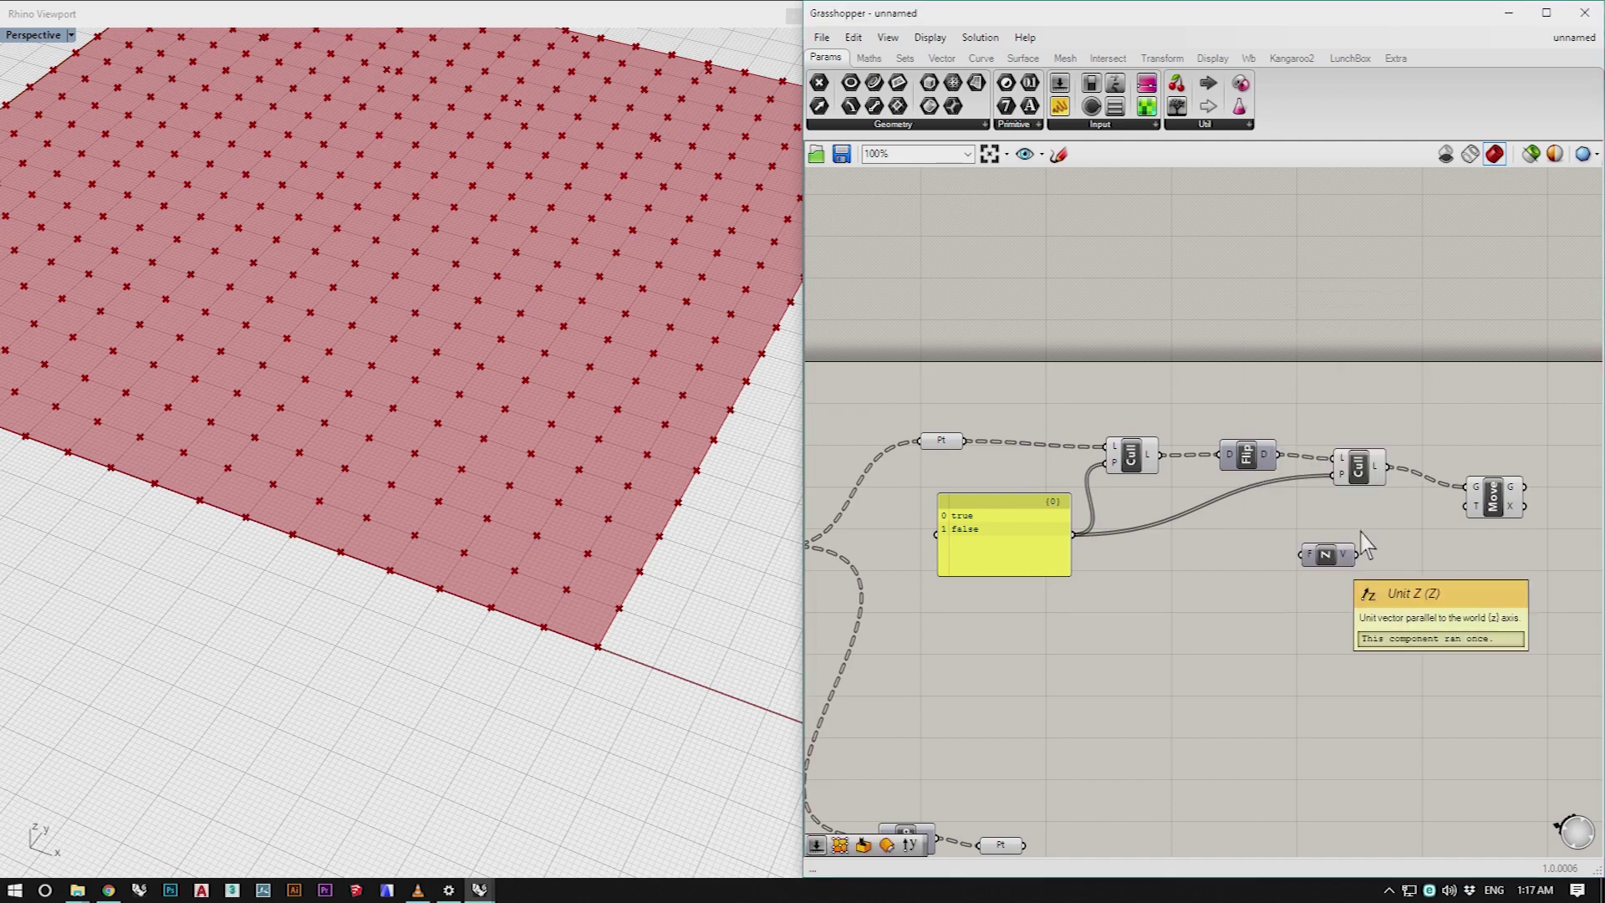
pyautogui.click(1331, 558)
pyautogui.moveTo(1358, 559); pyautogui.dragTo(1468, 507)
pyautogui.click(1495, 516)
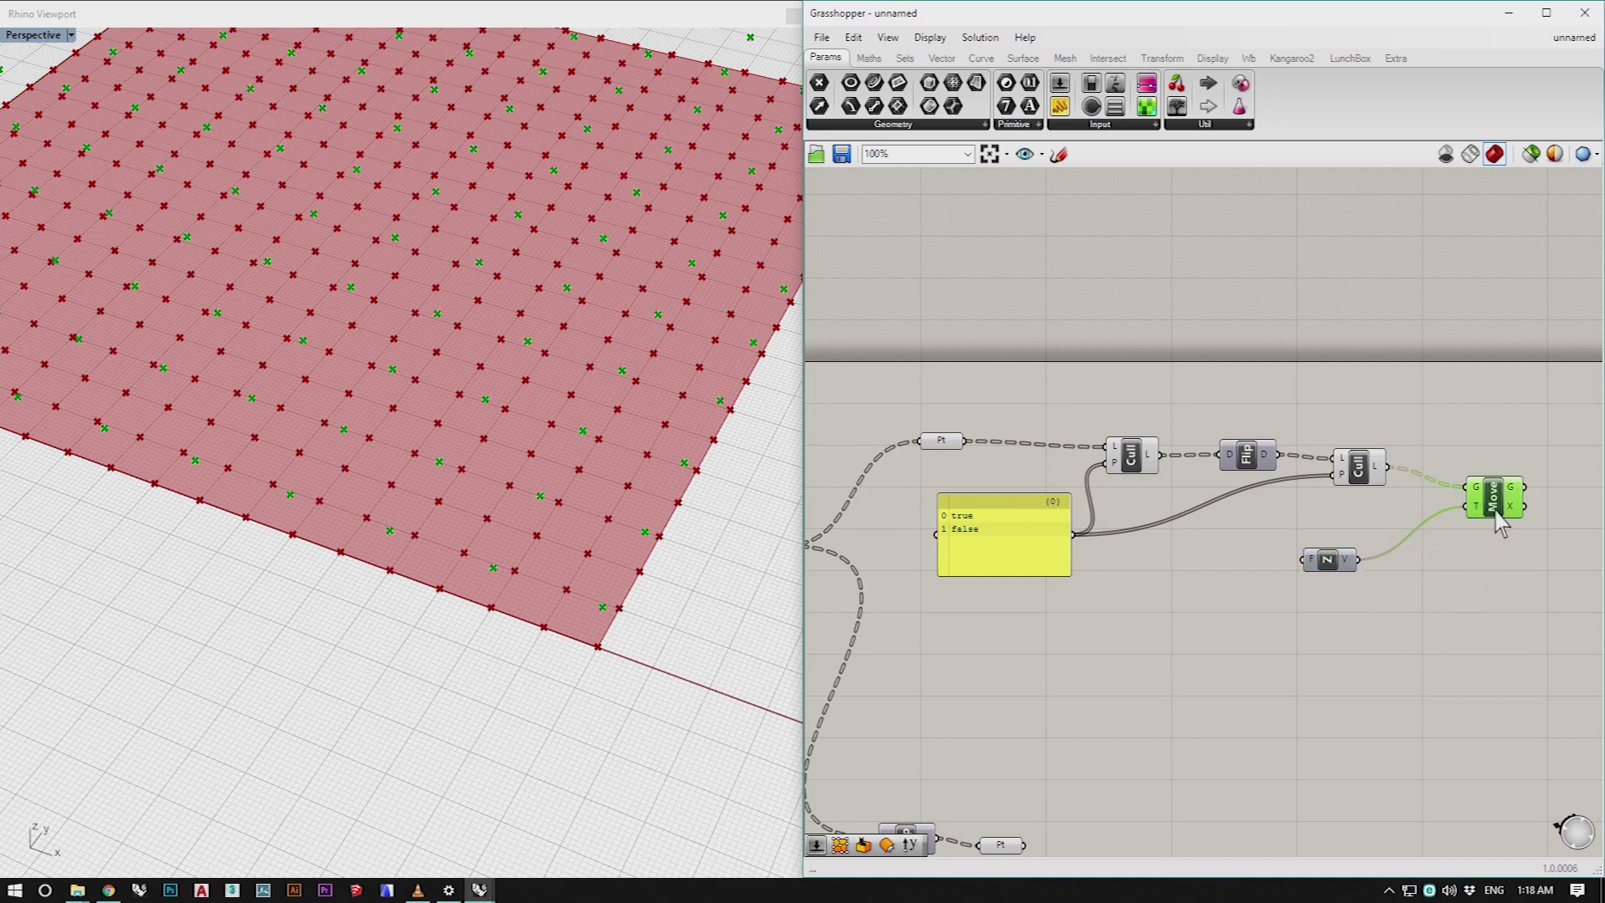
pyautogui.moveTo(733, 443); pyautogui.dragTo(756, 359, button='right')
pyautogui.scroll(-3, 1081, 582)
pyautogui.scroll(4, 932, 639)
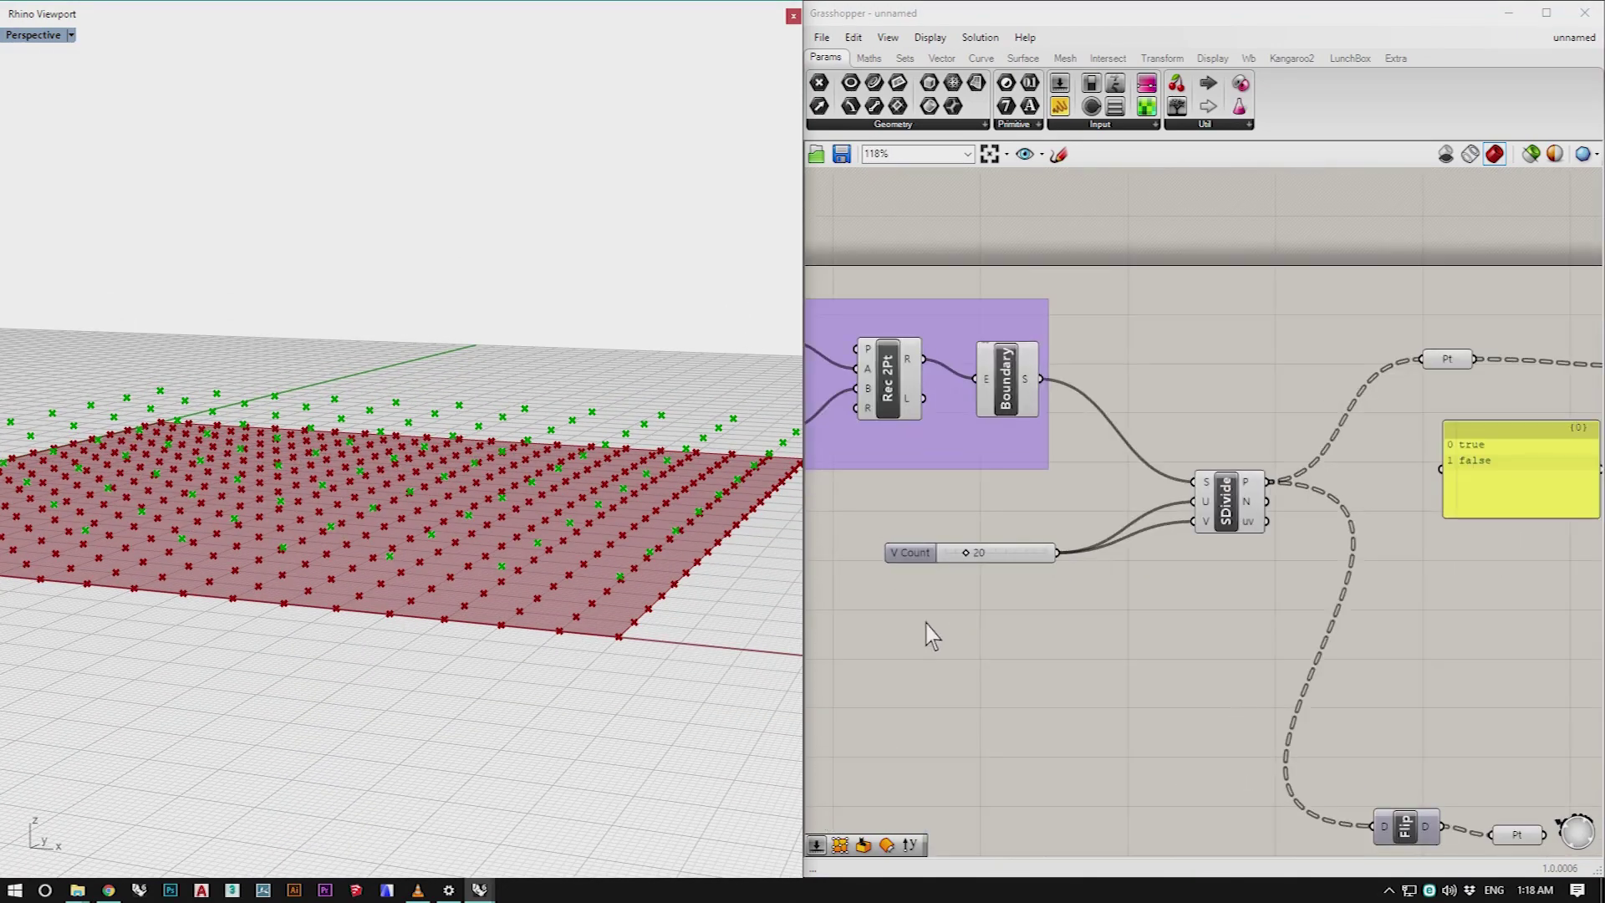
# Step: Add a number slider set to 0.25 below the V Count slider and wire it into the Unit Z vector's F input
pyautogui.doubleClick(932, 627)
pyautogui.write('0.25')
pyautogui.press('Return')
pyautogui.scroll(-5, 936, 640)
pyautogui.scroll(2, 844, 635)
pyautogui.moveTo(831, 616); pyautogui.dragTo(1363, 539)
pyautogui.moveTo(627, 645)
pyautogui.mouseDown(button='right')
pyautogui.moveTo(573, 599)
pyautogui.moveTo(613, 633)
pyautogui.moveTo(650, 625)
pyautogui.mouseUp(button='right')
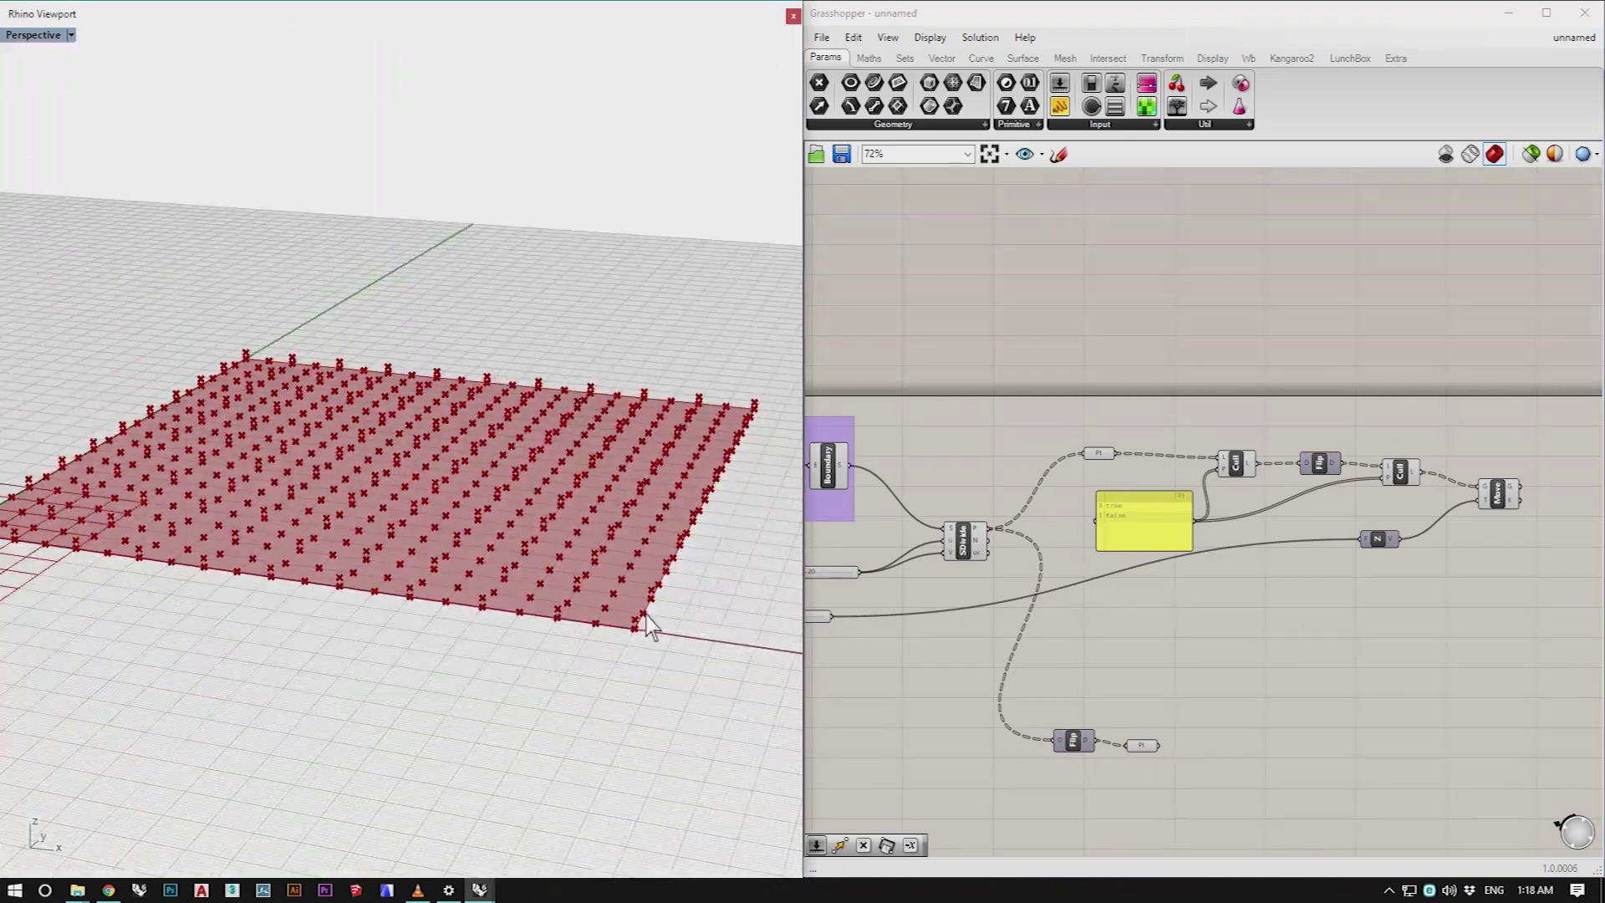
# Step: Hide the preview of the Point parameter and the Cull Pattern and Flip Matrix components that precede Move
pyautogui.click(1498, 495)
pyautogui.scroll(-2, 1422, 576)
pyautogui.scroll(4, 1366, 571)
pyautogui.scroll(-3, 1366, 571)
pyautogui.moveTo(1361, 559); pyautogui.dragTo(935, 424)
pyautogui.middleClick(1180, 532)
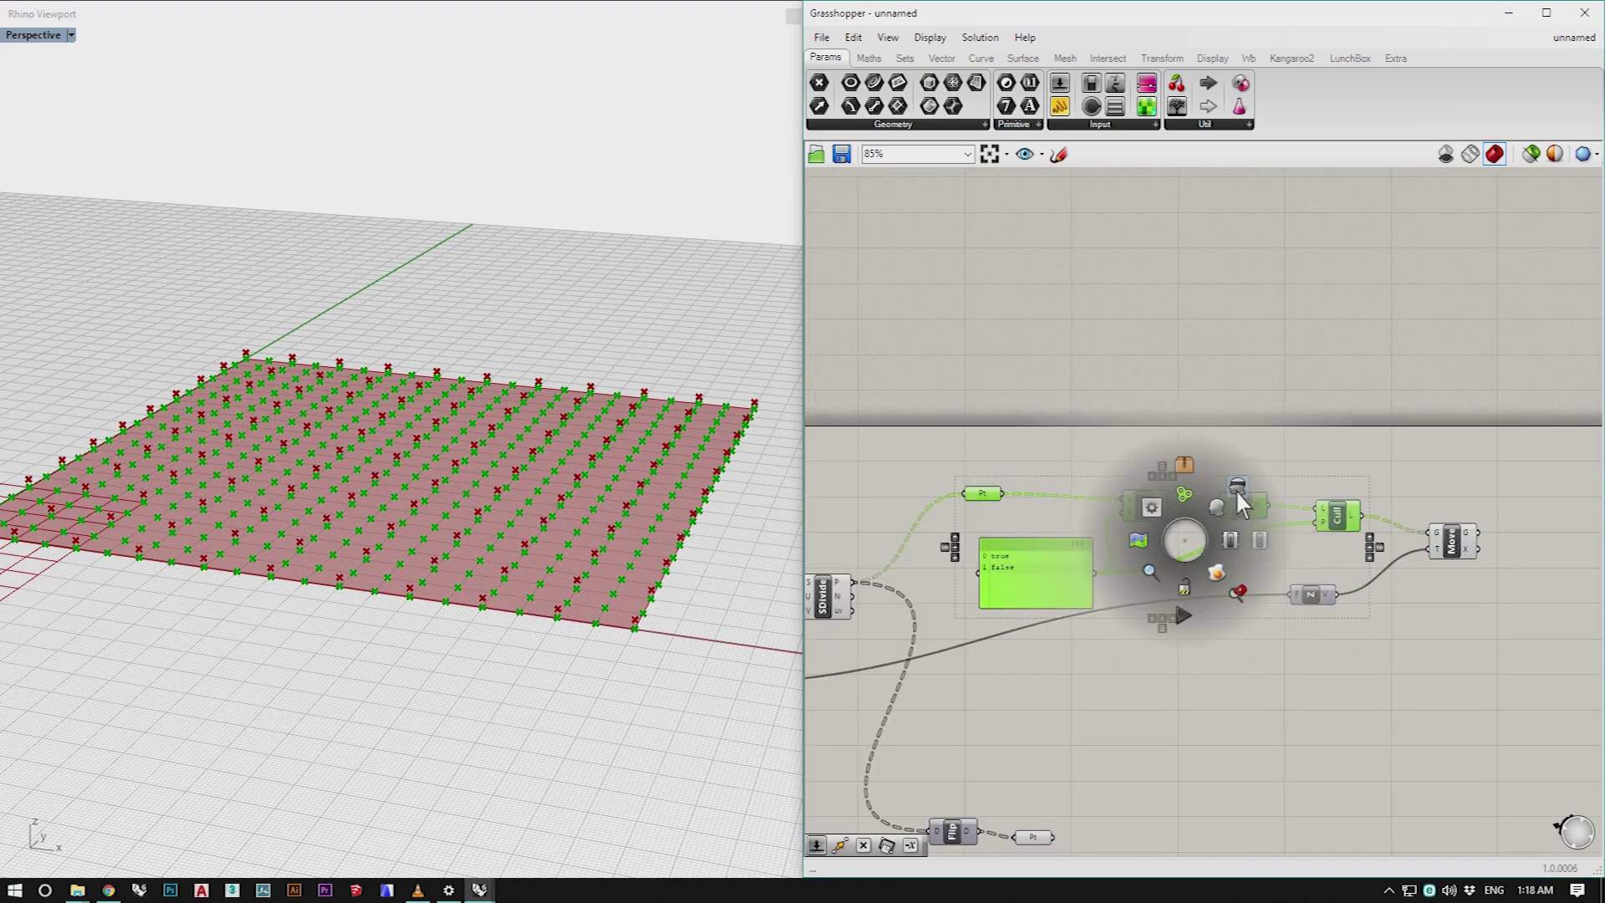
pyautogui.click(1362, 680)
pyautogui.click(1452, 542)
pyautogui.scroll(-4, 1430, 638)
pyautogui.scroll(5, 1116, 644)
# Step: Hide the preview of the Divide Surface component's points
pyautogui.click(1111, 632)
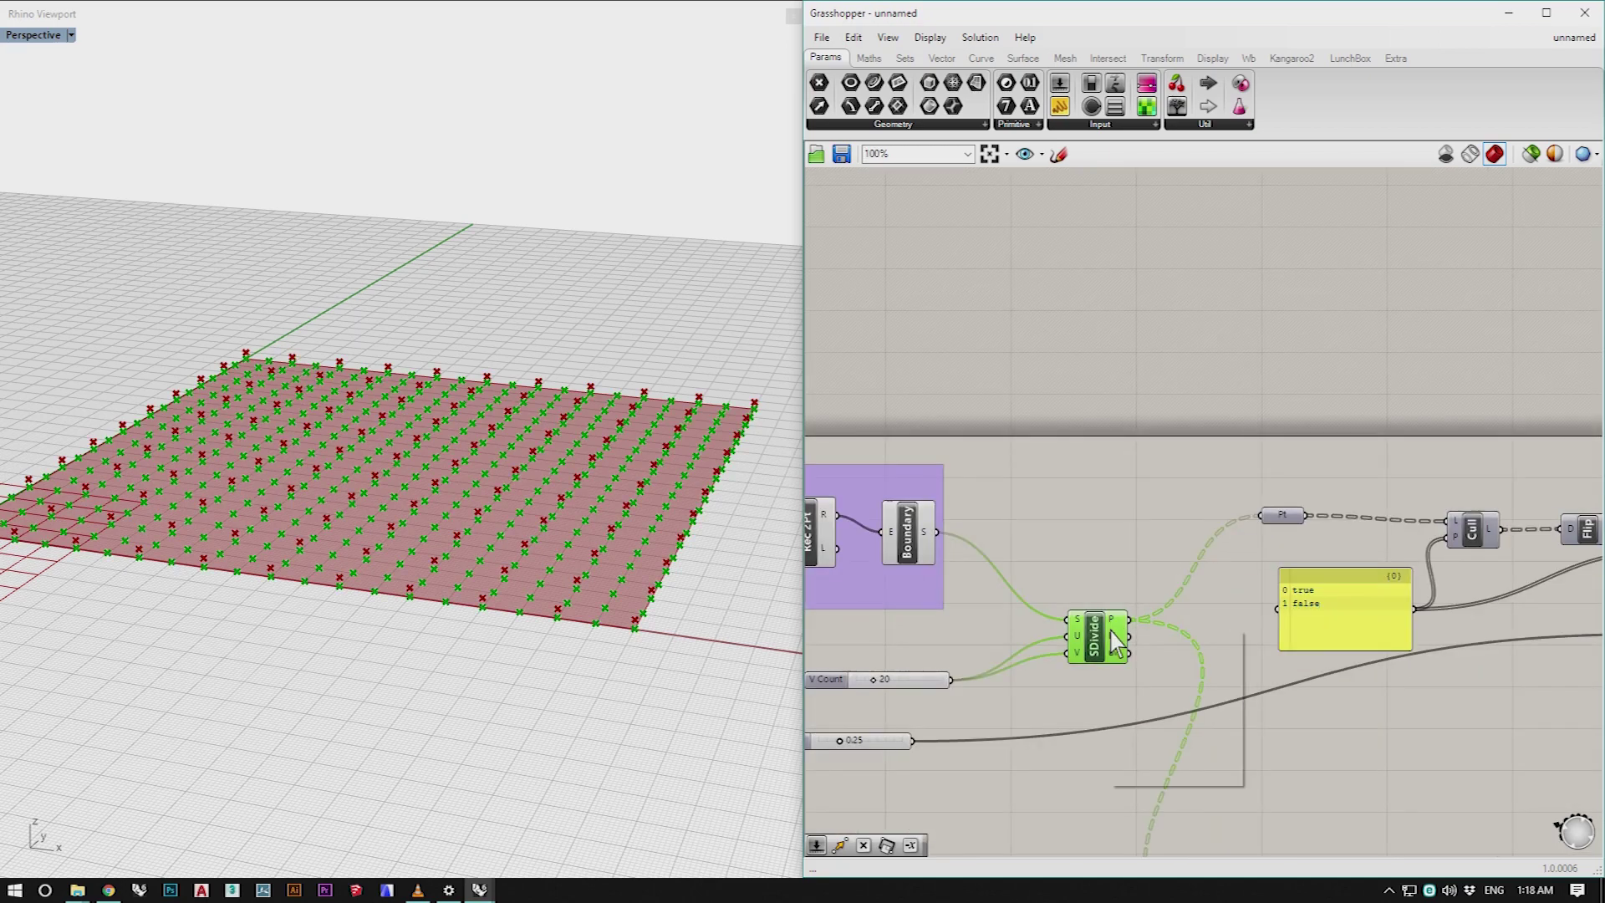
pyautogui.middleClick(1091, 629)
pyautogui.click(1146, 578)
pyautogui.middleClick(1104, 641)
pyautogui.click(1155, 584)
pyautogui.click(1127, 544)
pyautogui.click(1107, 629)
pyautogui.click(1272, 526)
pyautogui.click(1285, 512)
pyautogui.click(1473, 531)
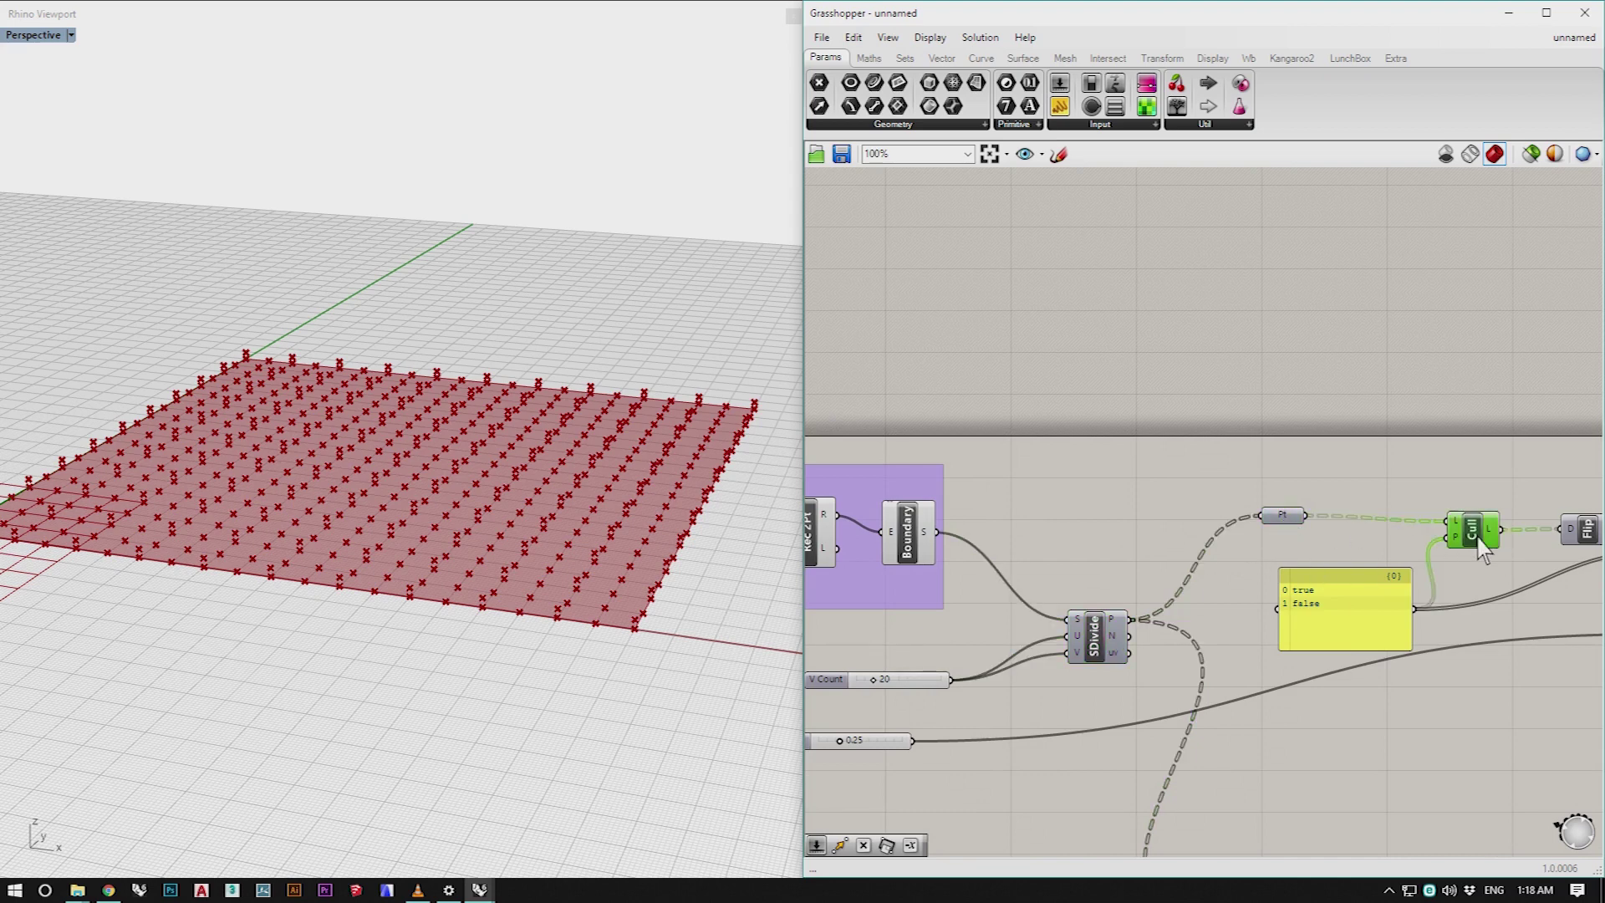
# Step: Hide the preview of the lower Flip Matrix component and the Point parameter connected to it
pyautogui.scroll(-3, 1130, 530)
pyautogui.click(1371, 533)
pyautogui.click(1200, 729)
pyautogui.click(1239, 733)
pyautogui.moveTo(1285, 763); pyautogui.dragTo(1174, 681)
pyautogui.middleClick(1235, 715)
pyautogui.click(1297, 662)
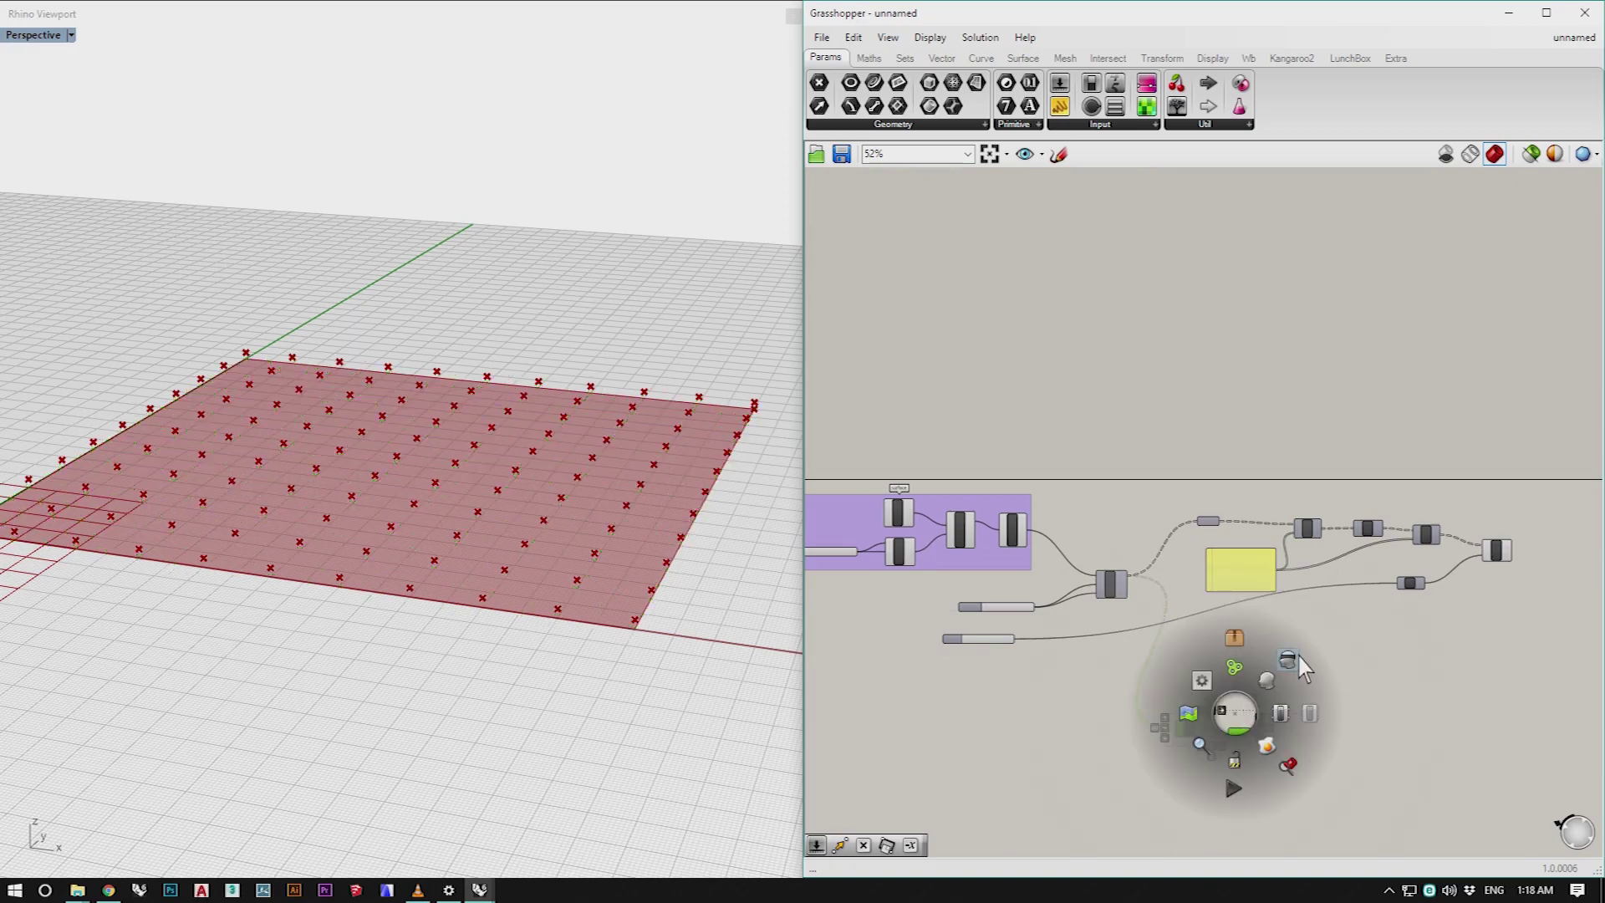
pyautogui.click(1321, 682)
# Step: Examine the raised points in the perspective view and the Unit Z and Move components that produce them
pyautogui.moveTo(660, 548)
pyautogui.mouseDown(button='right')
pyautogui.moveTo(540, 612)
pyautogui.moveTo(666, 509)
pyautogui.moveTo(660, 577)
pyautogui.mouseUp(button='right')
pyautogui.scroll(5, 1388, 606)
pyautogui.click(1432, 545)
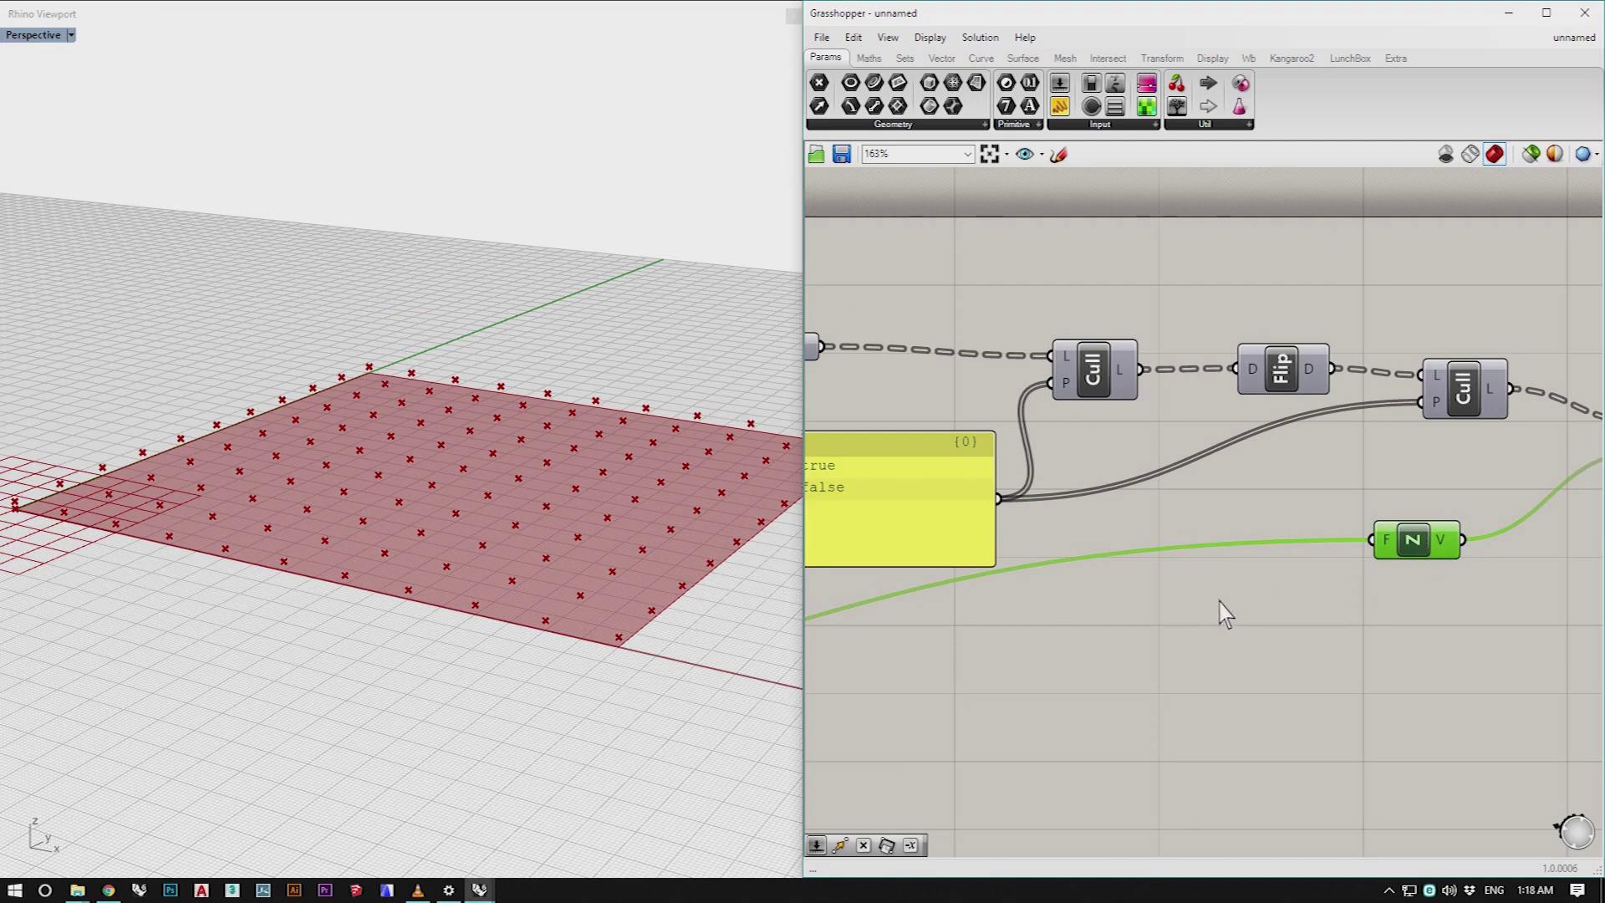
pyautogui.scroll(-1, 1220, 602)
pyautogui.moveTo(1221, 602); pyautogui.dragTo(1051, 623, button='right')
pyautogui.click(1442, 500)
pyautogui.scroll(-5, 1413, 575)
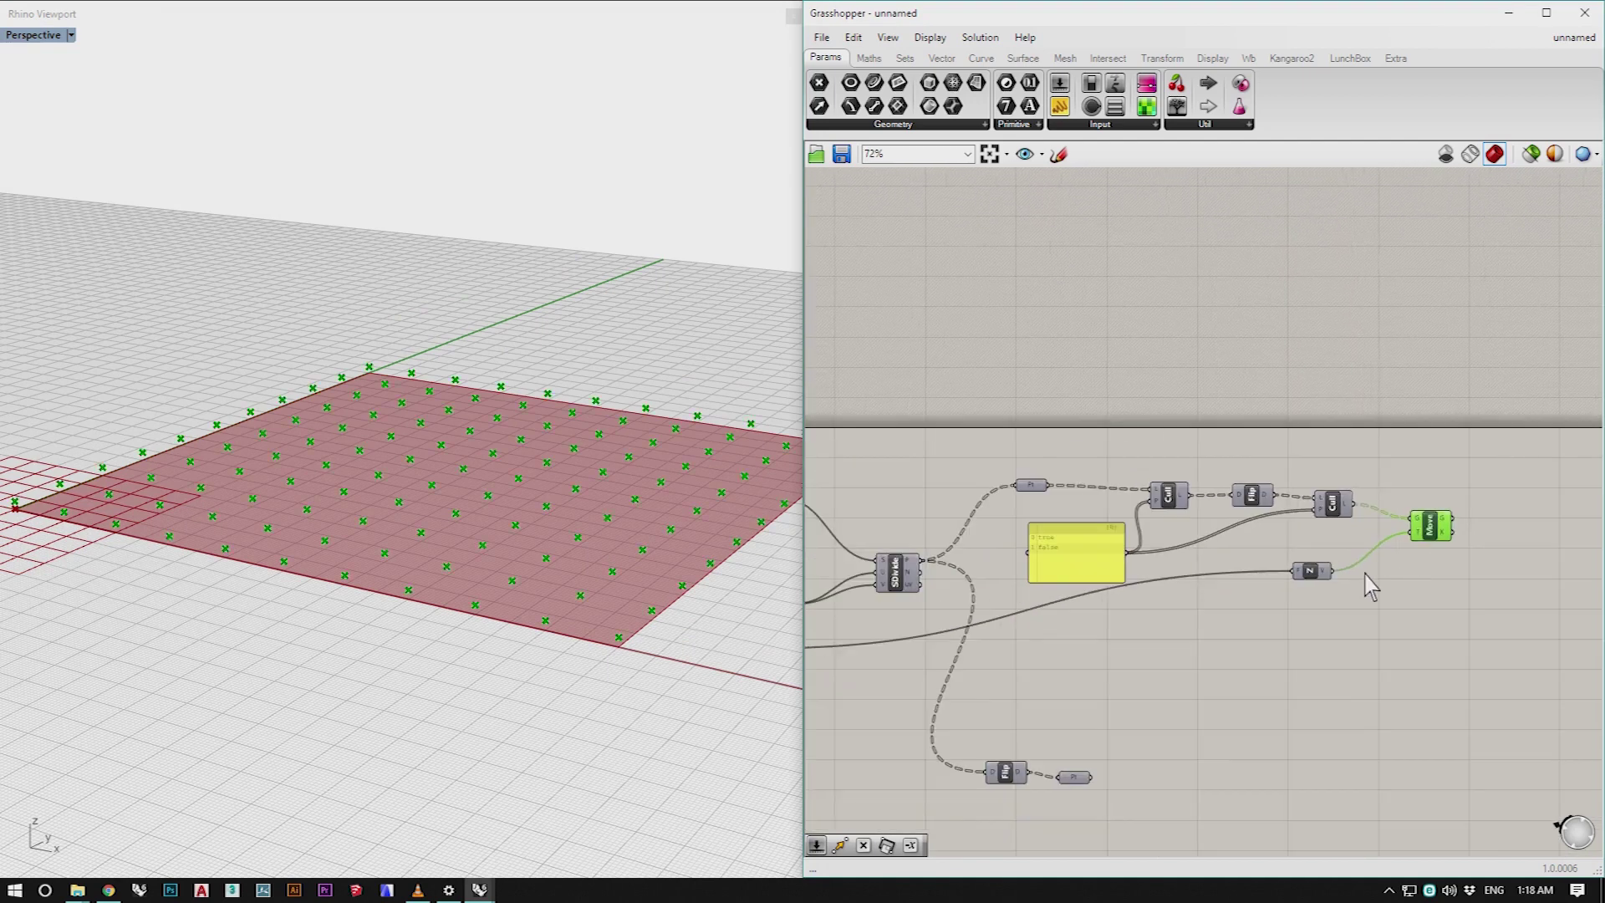
pyautogui.scroll(4, 1490, 565)
pyautogui.click(1492, 575)
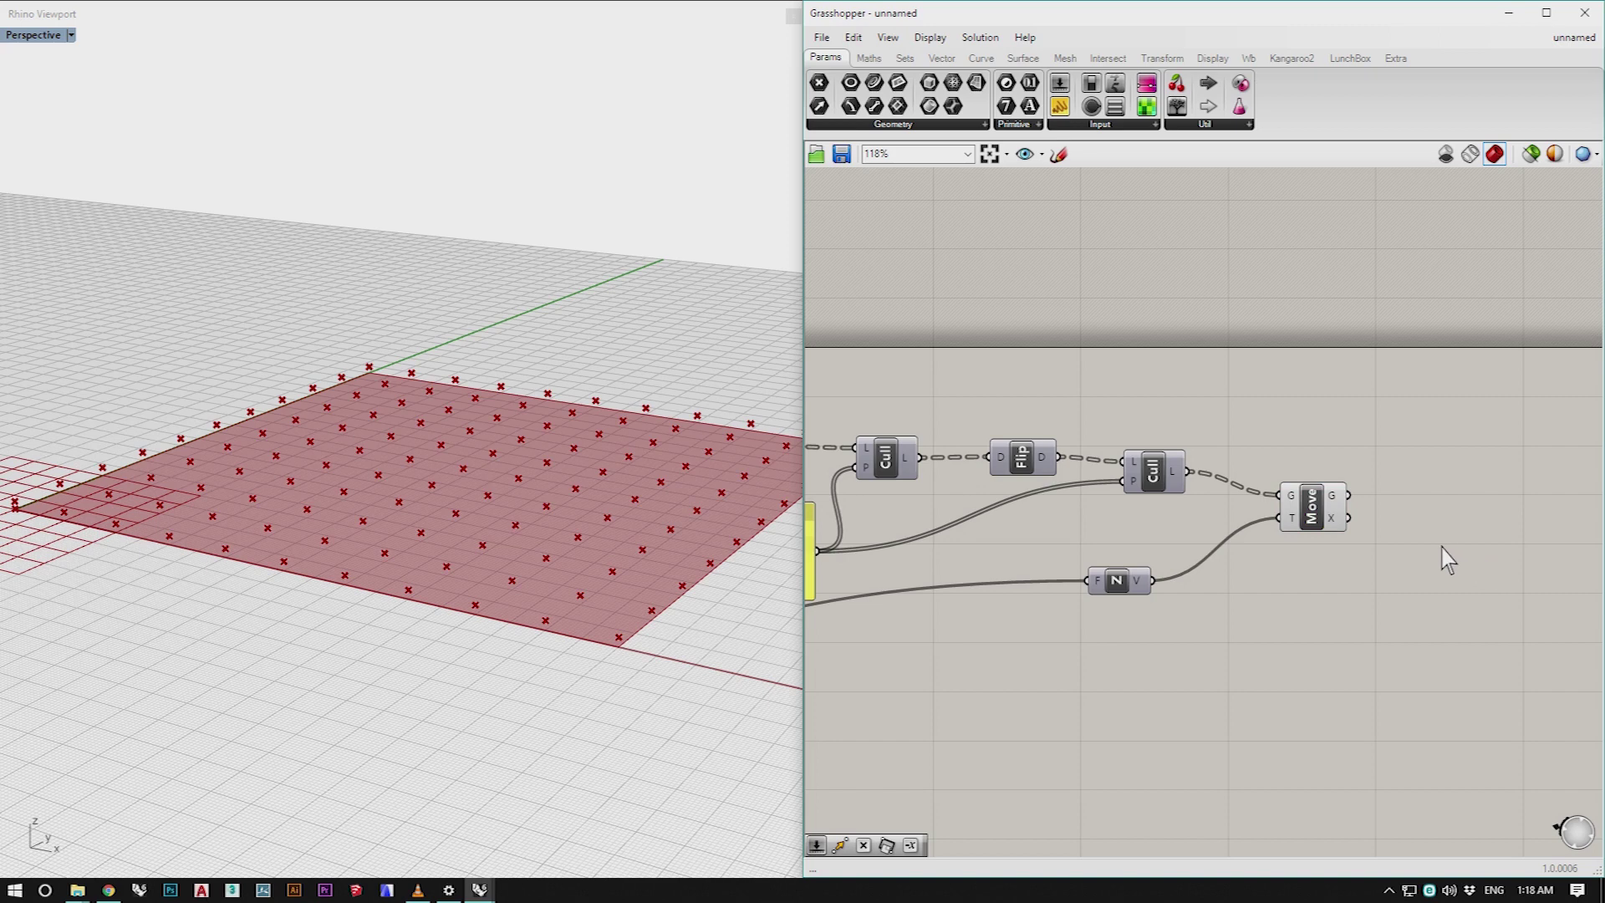
pyautogui.click(1319, 523)
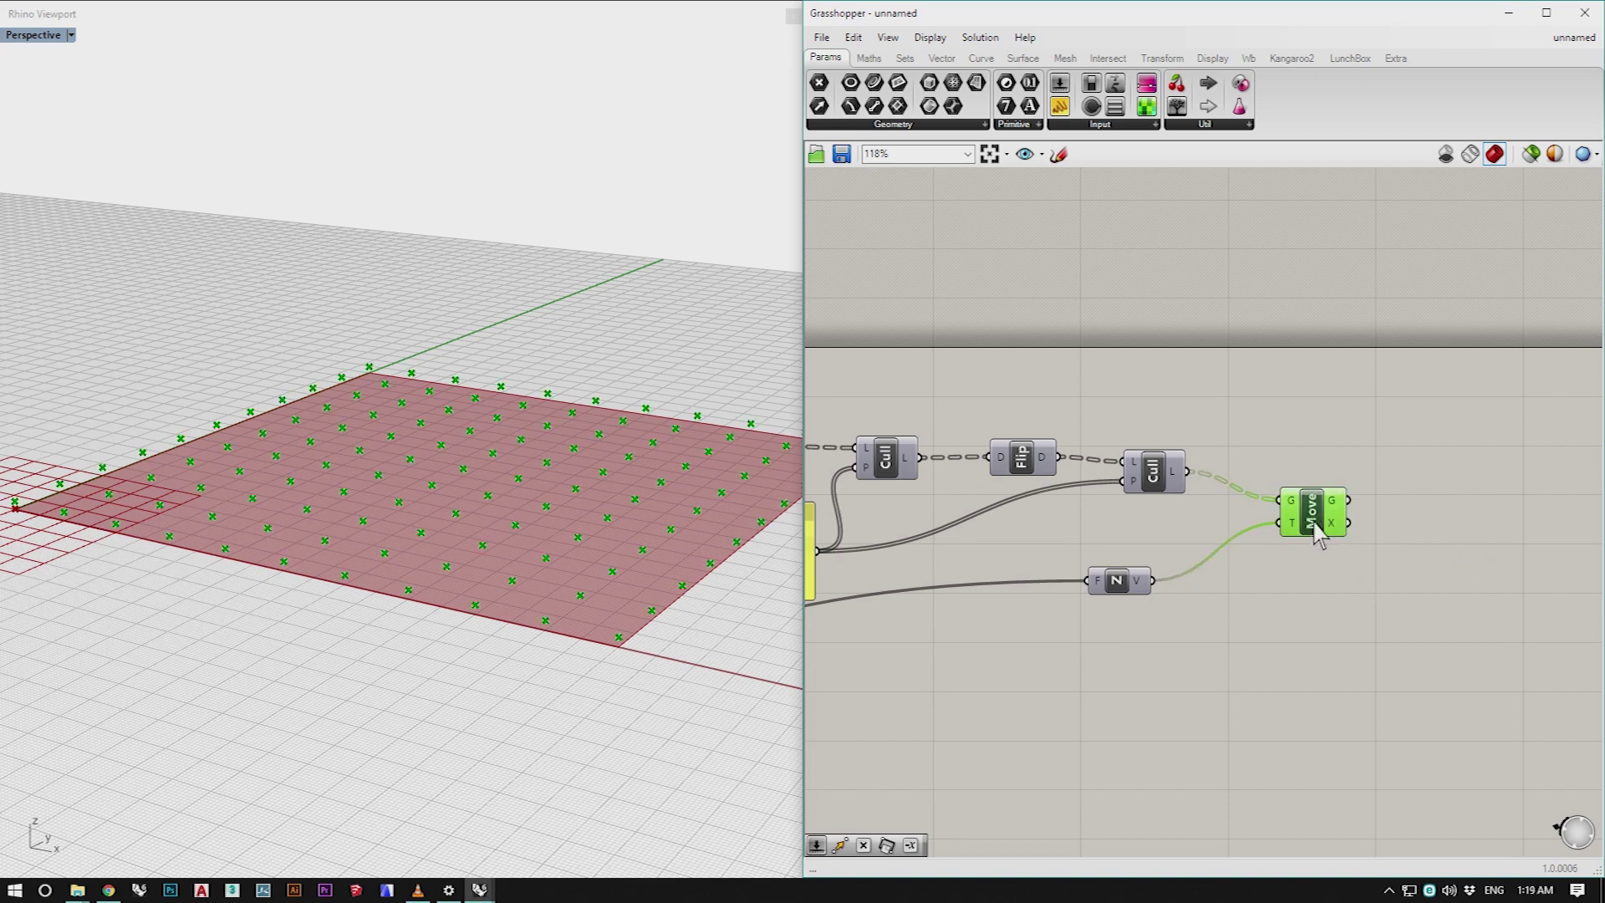
pyautogui.click(1450, 552)
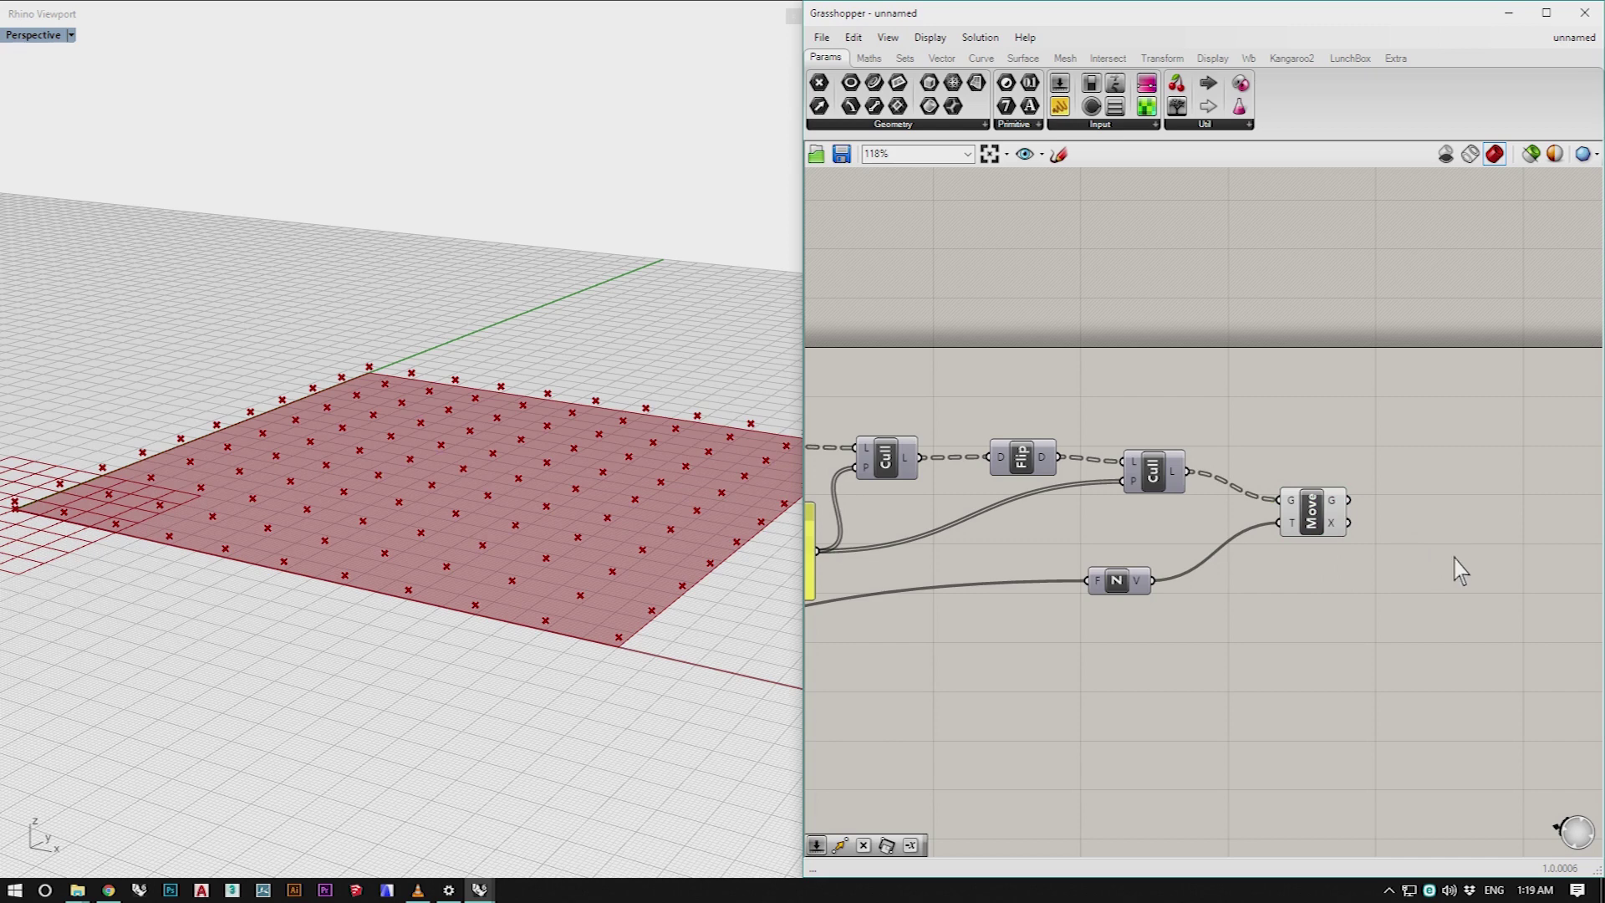
pyautogui.doubleClick(1454, 558)
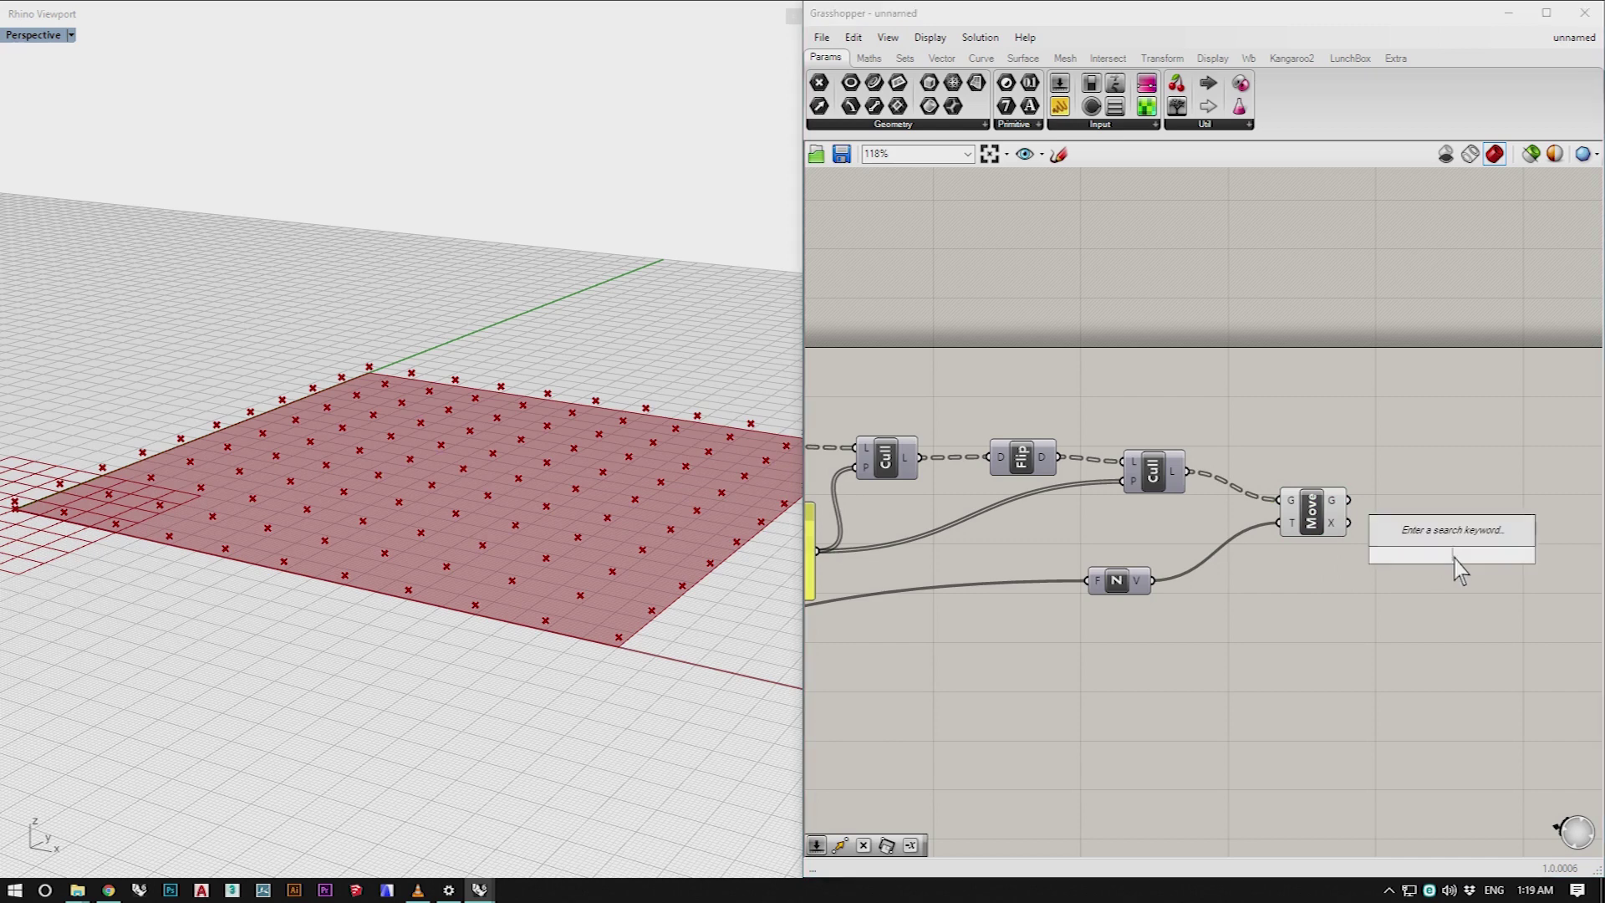
pyautogui.write('flip')
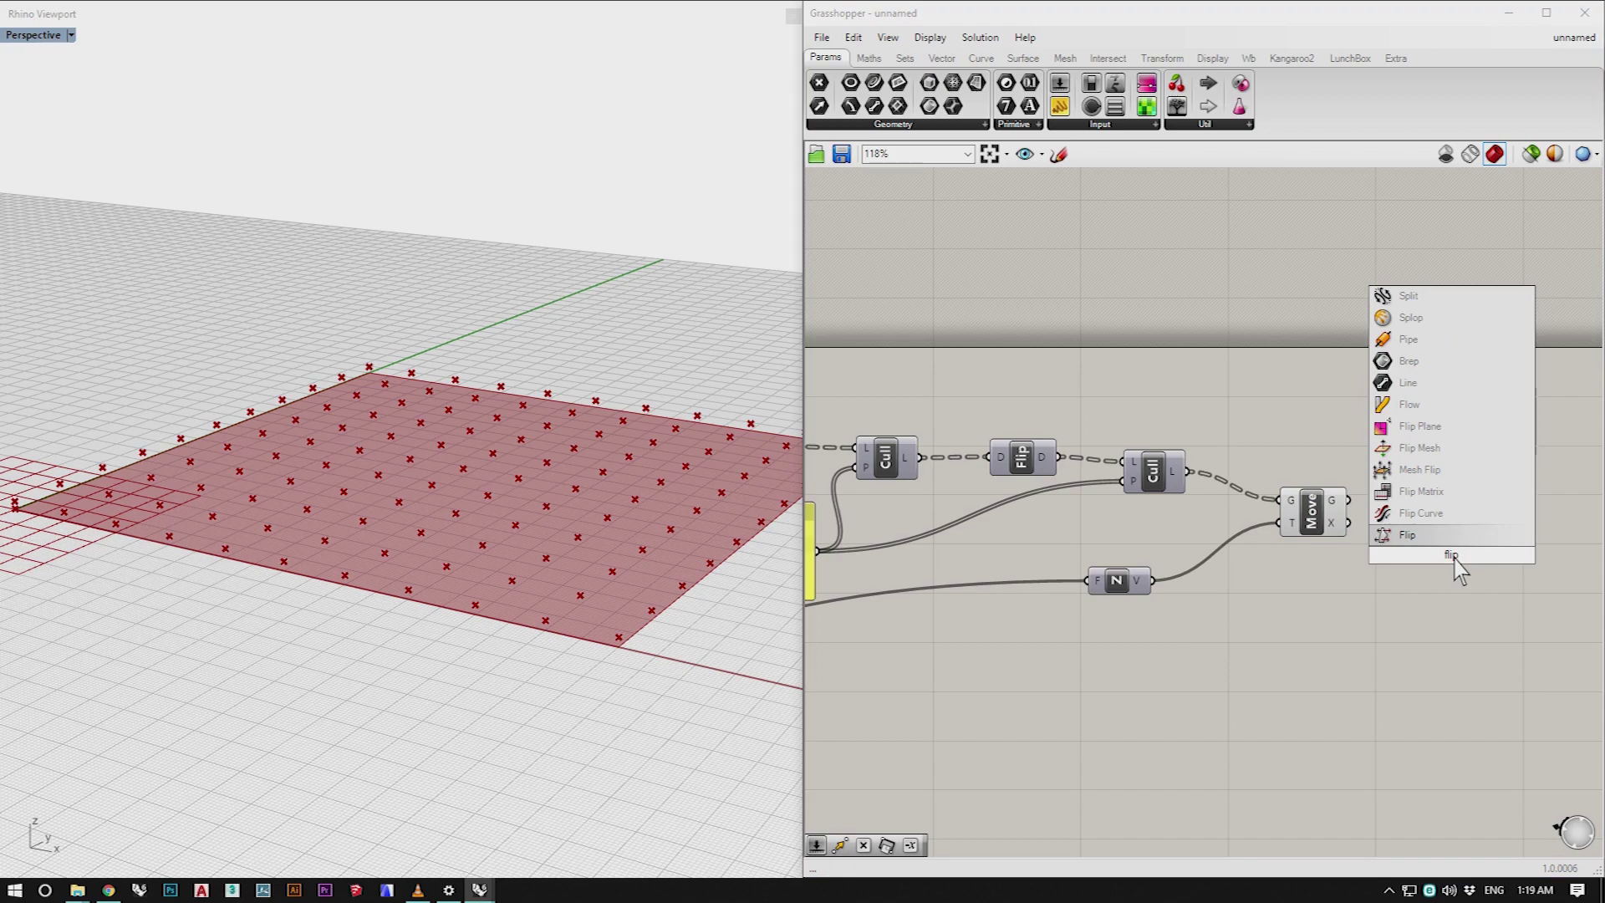
pyautogui.press('Return')
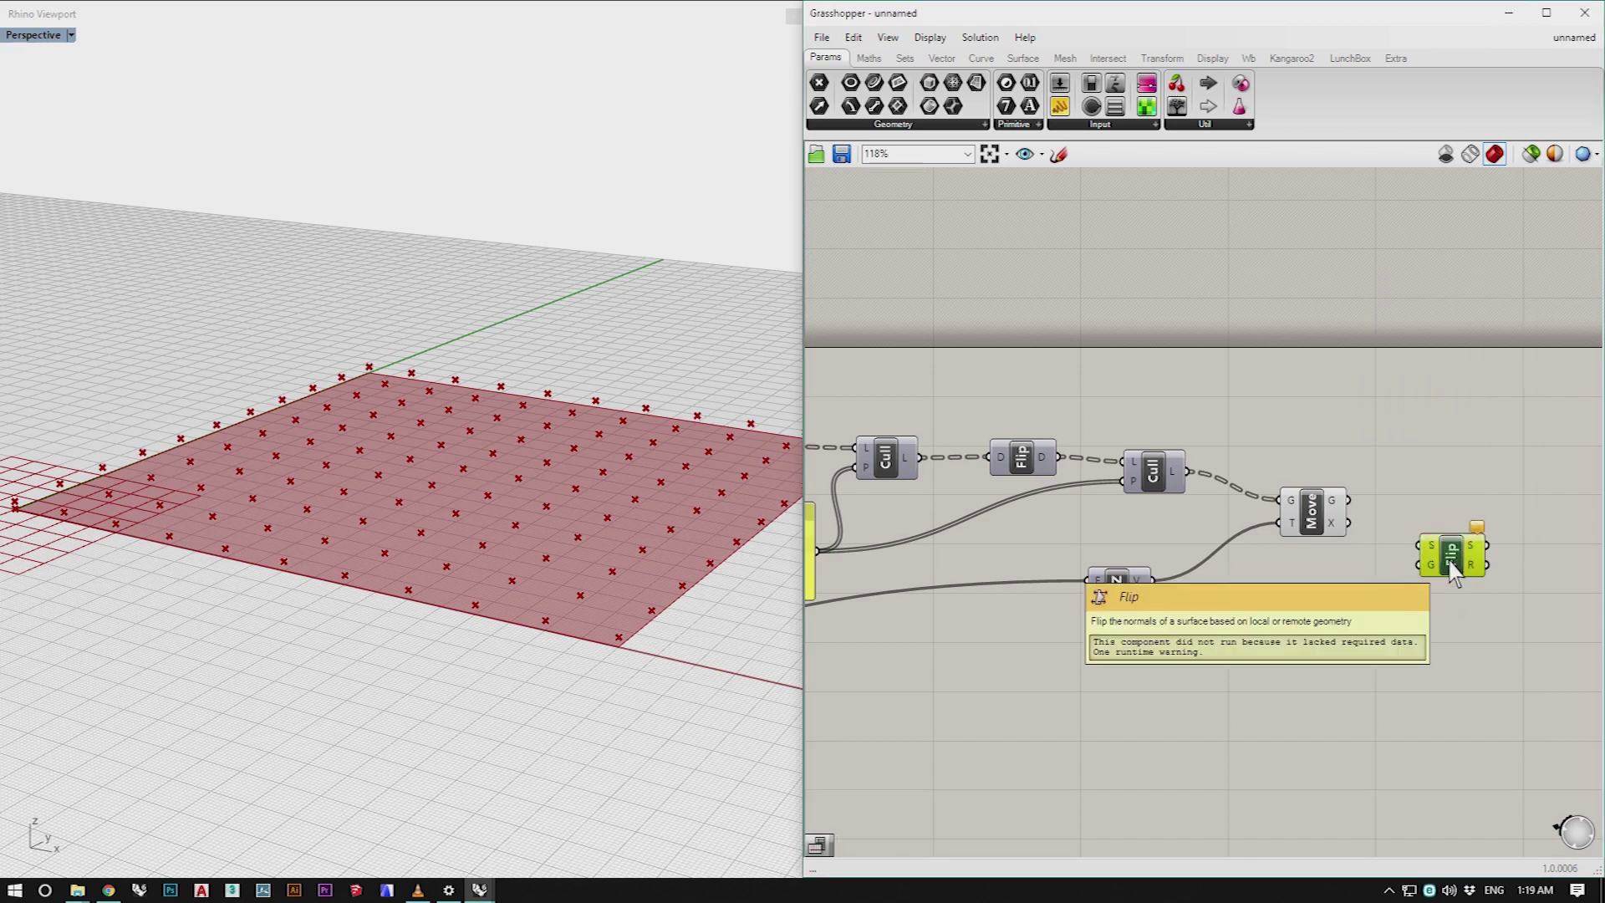
pyautogui.press('Delete')
# Step: Add a Flip Matrix component after Move and wire Move's G output into its D input
pyautogui.doubleClick(1452, 567)
pyautogui.write('flip')
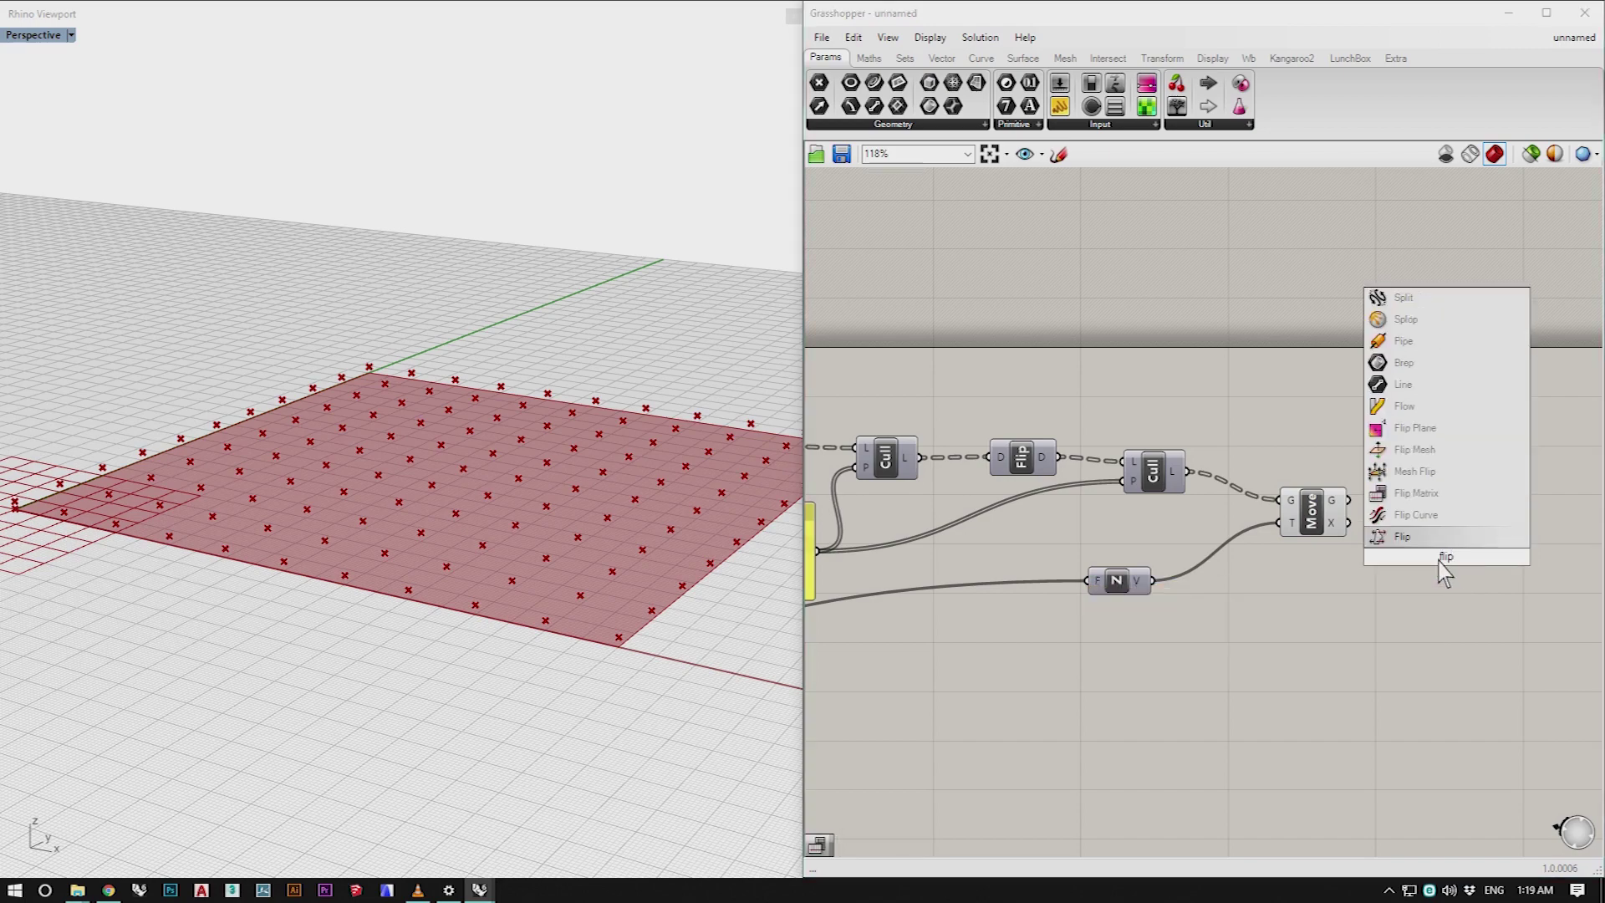
pyautogui.press('Return')
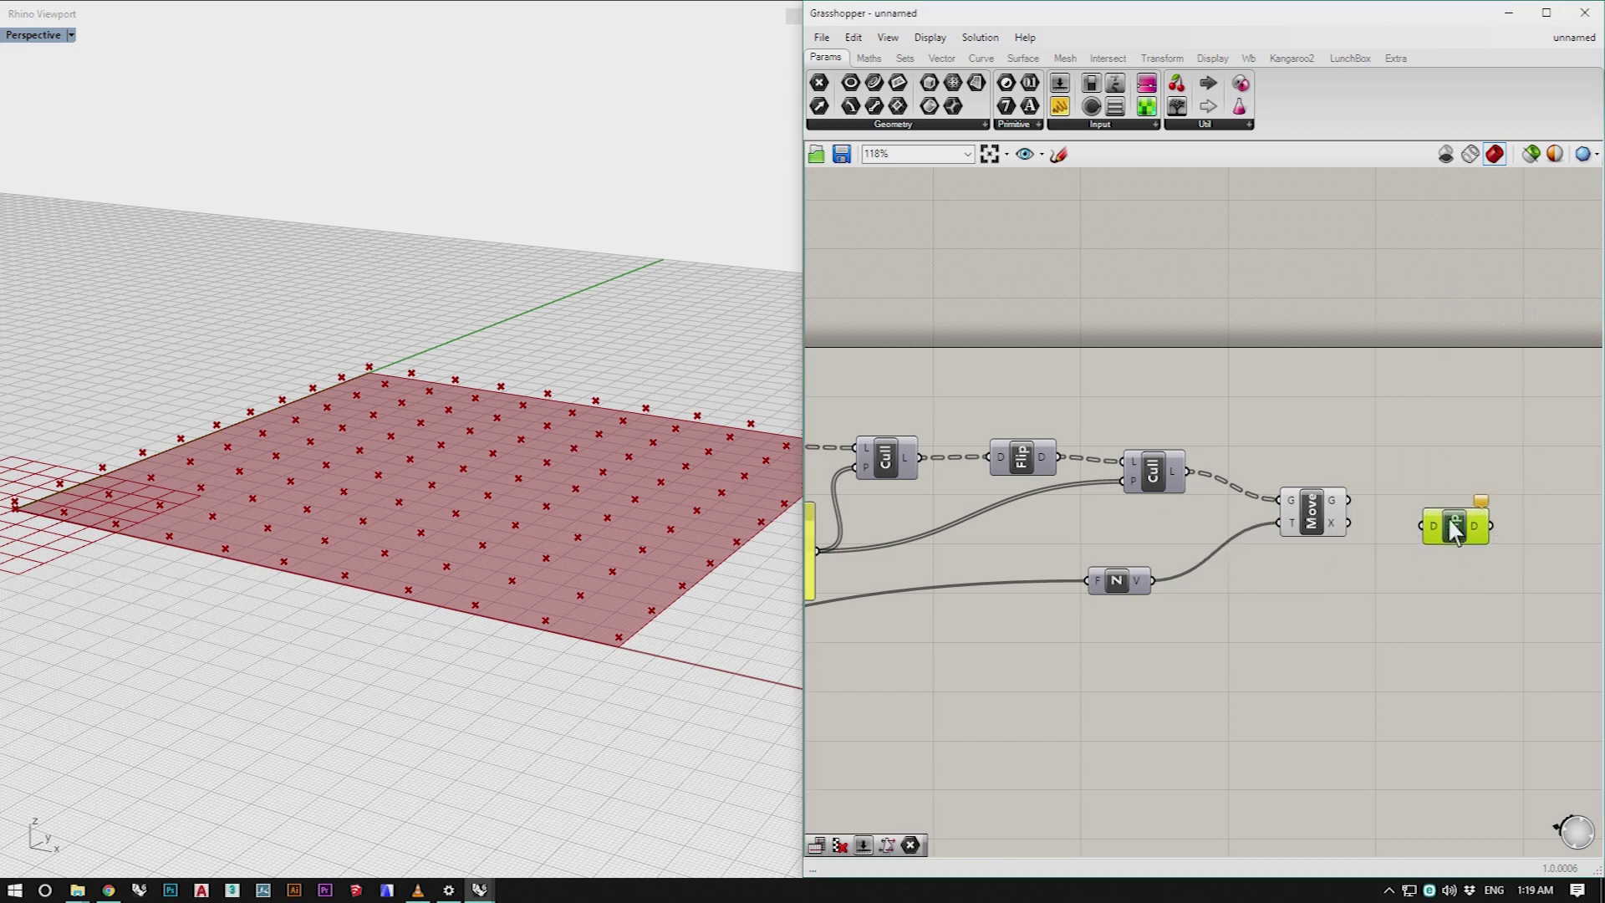
pyautogui.moveTo(1347, 500); pyautogui.dragTo(1424, 517)
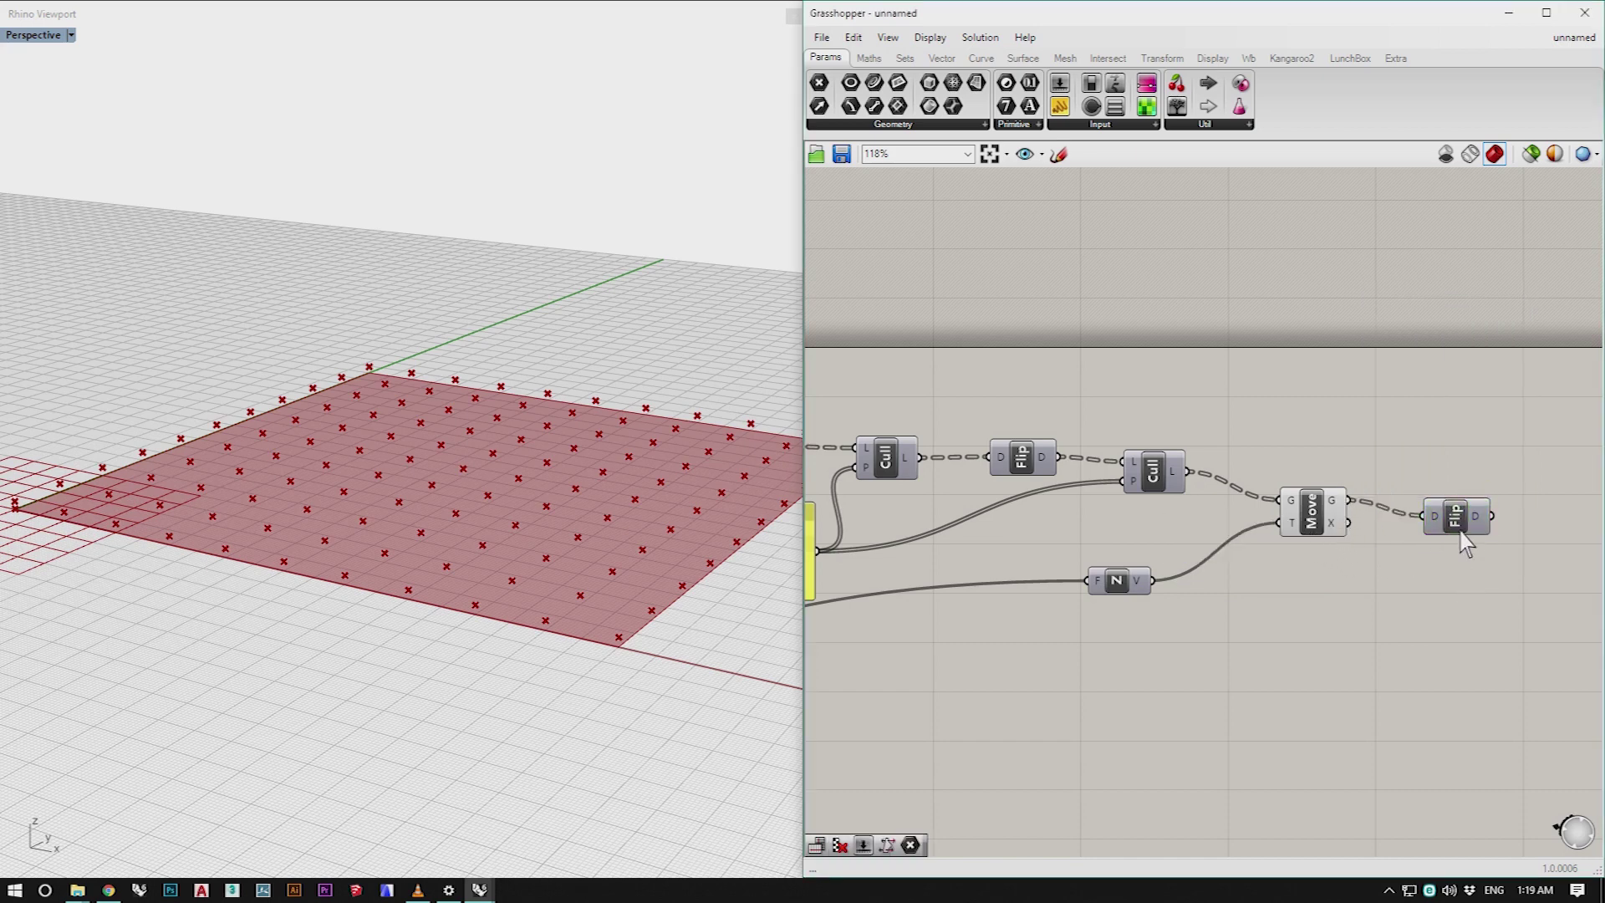
# Step: Duplicate the branch from the Point parameter and panel through the final Flip Matrix below the original, moving the unused lower Flip Matrix and Point down
pyautogui.scroll(-5, 1421, 635)
pyautogui.scroll(2, 1166, 642)
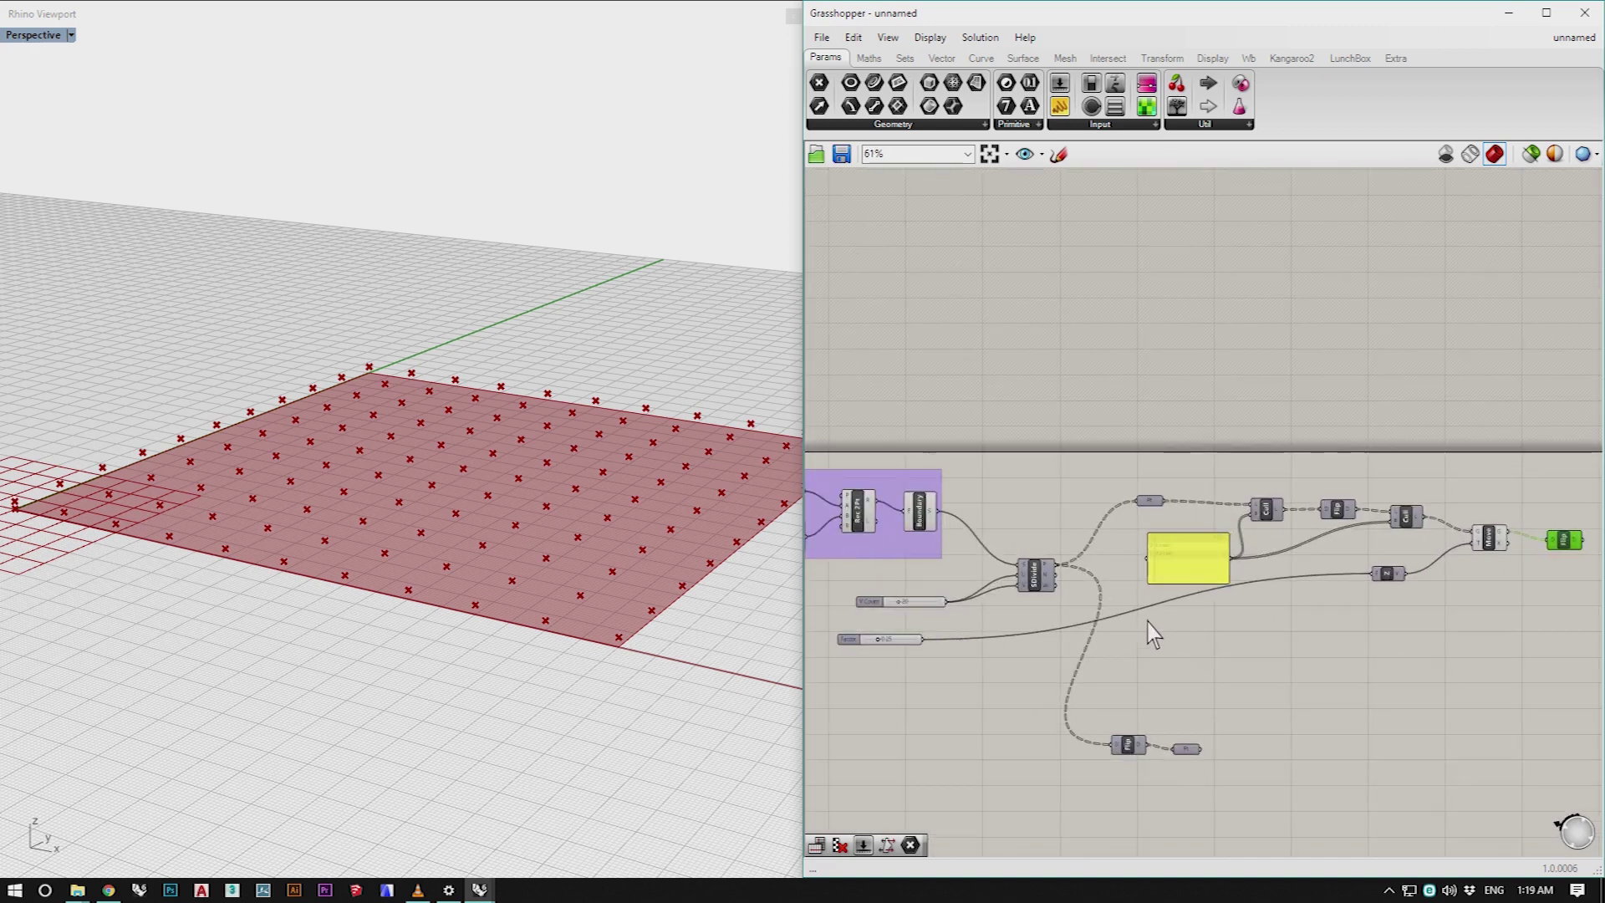
pyautogui.scroll(-2, 1030, 562)
pyautogui.scroll(1, 1199, 597)
pyautogui.scroll(2, 1074, 549)
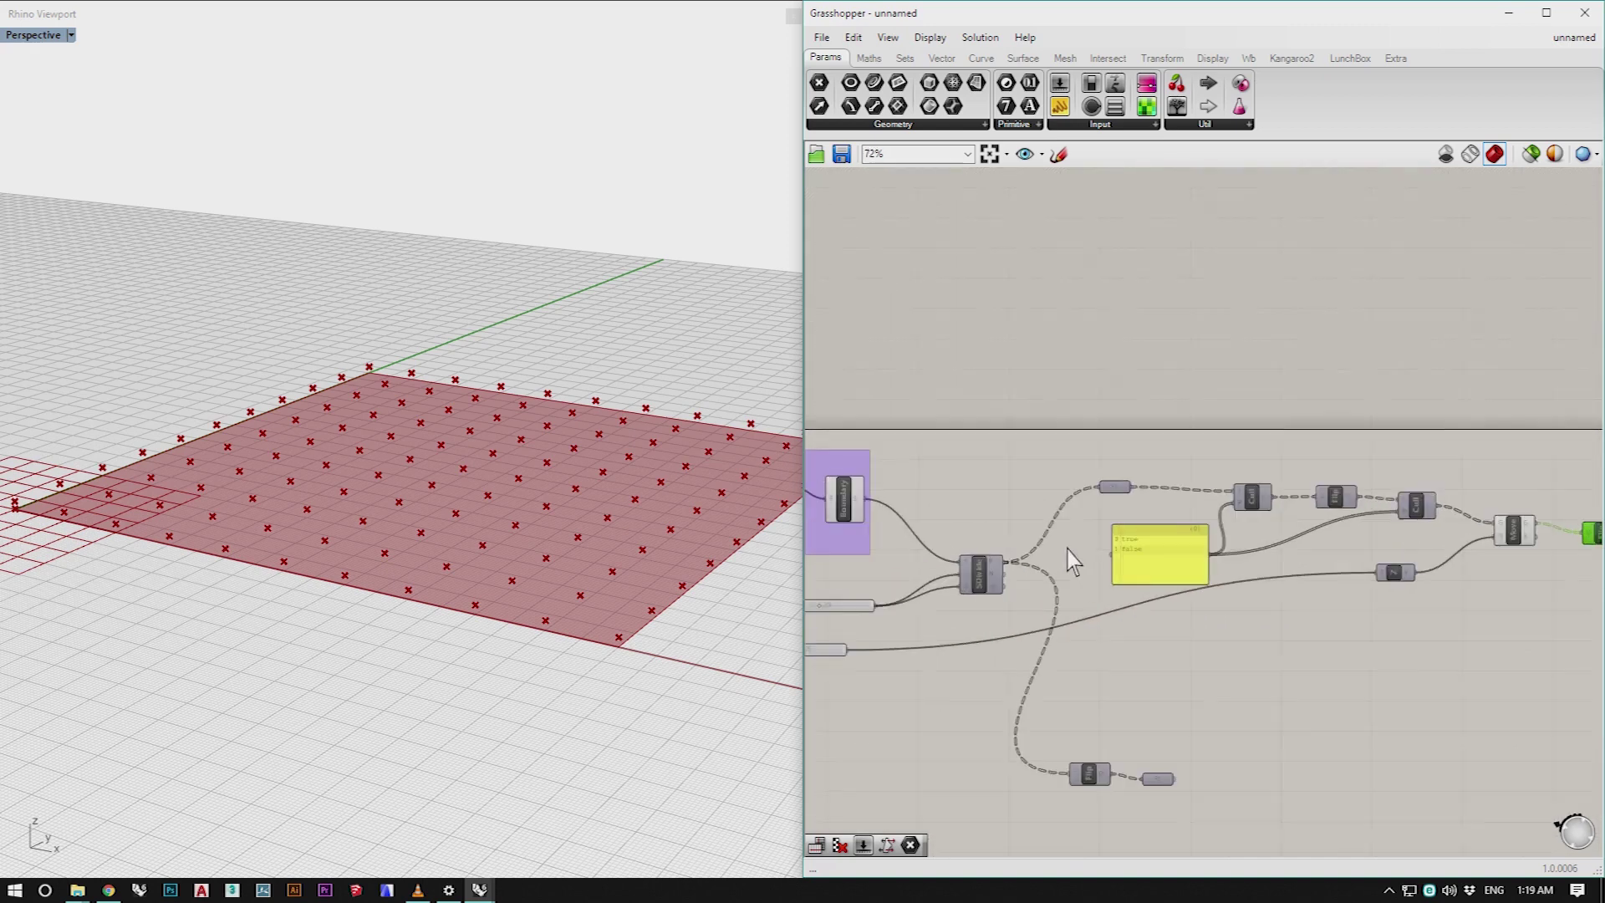
pyautogui.scroll(-4, 943, 506)
pyautogui.scroll(2, 1103, 554)
pyautogui.scroll(1, 1107, 567)
pyautogui.moveTo(1464, 607); pyautogui.dragTo(967, 373)
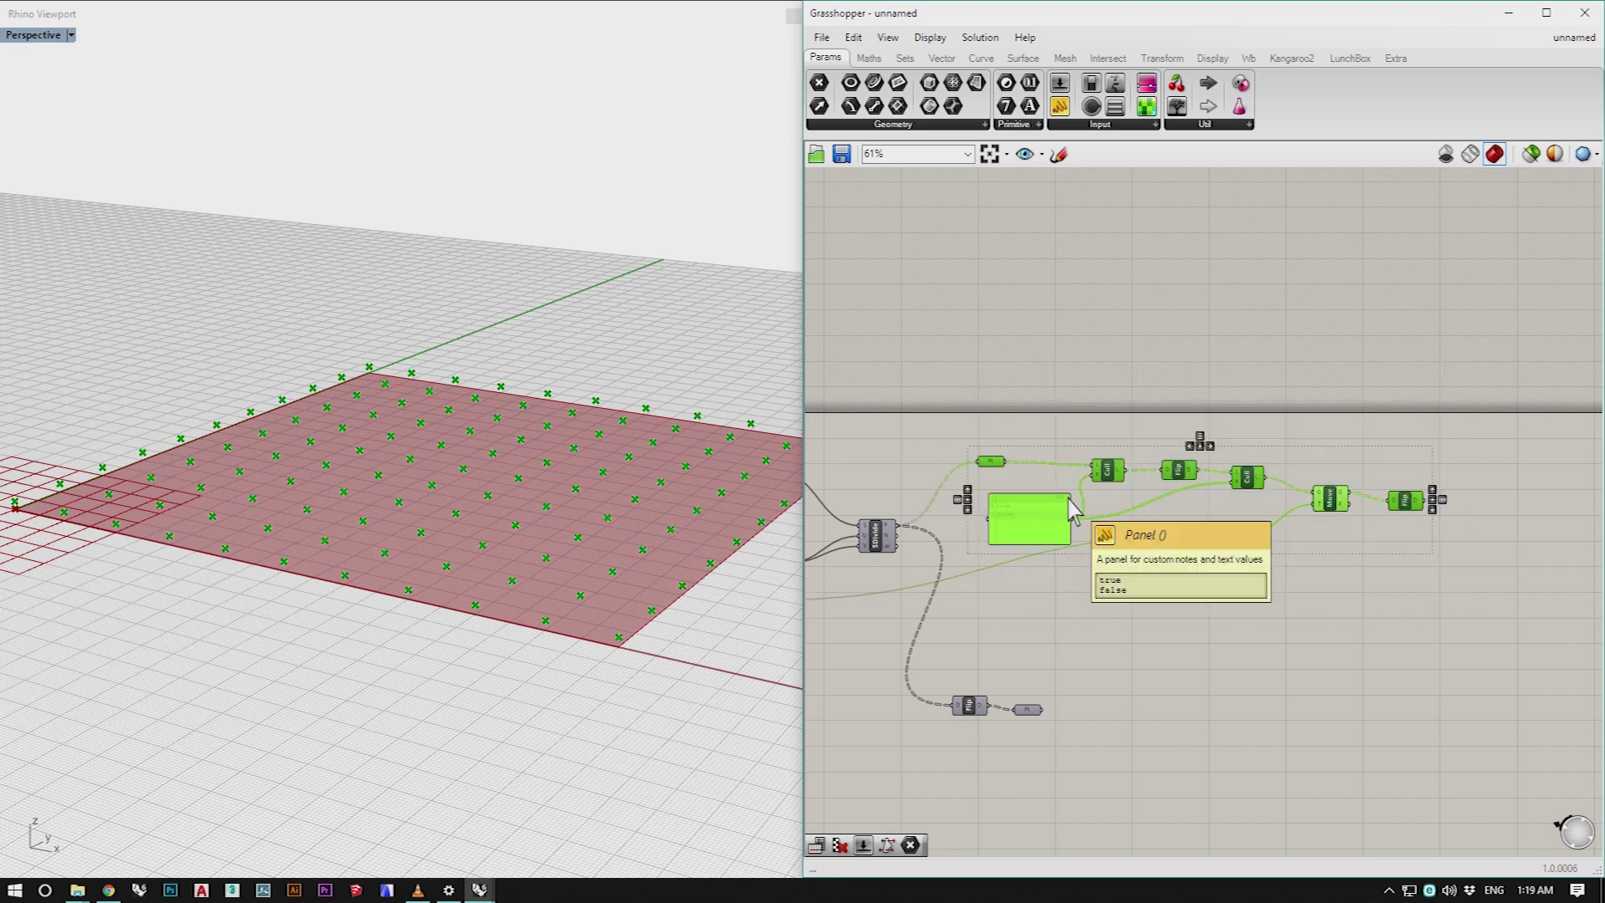
pyautogui.moveTo(1175, 472); pyautogui.dragTo(1283, 604)
pyautogui.scroll(-3, 938, 579)
pyautogui.scroll(4, 1035, 706)
pyautogui.moveTo(1033, 705); pyautogui.dragTo(872, 744)
pyautogui.scroll(-4, 866, 599)
pyautogui.moveTo(1247, 617); pyautogui.dragTo(974, 536)
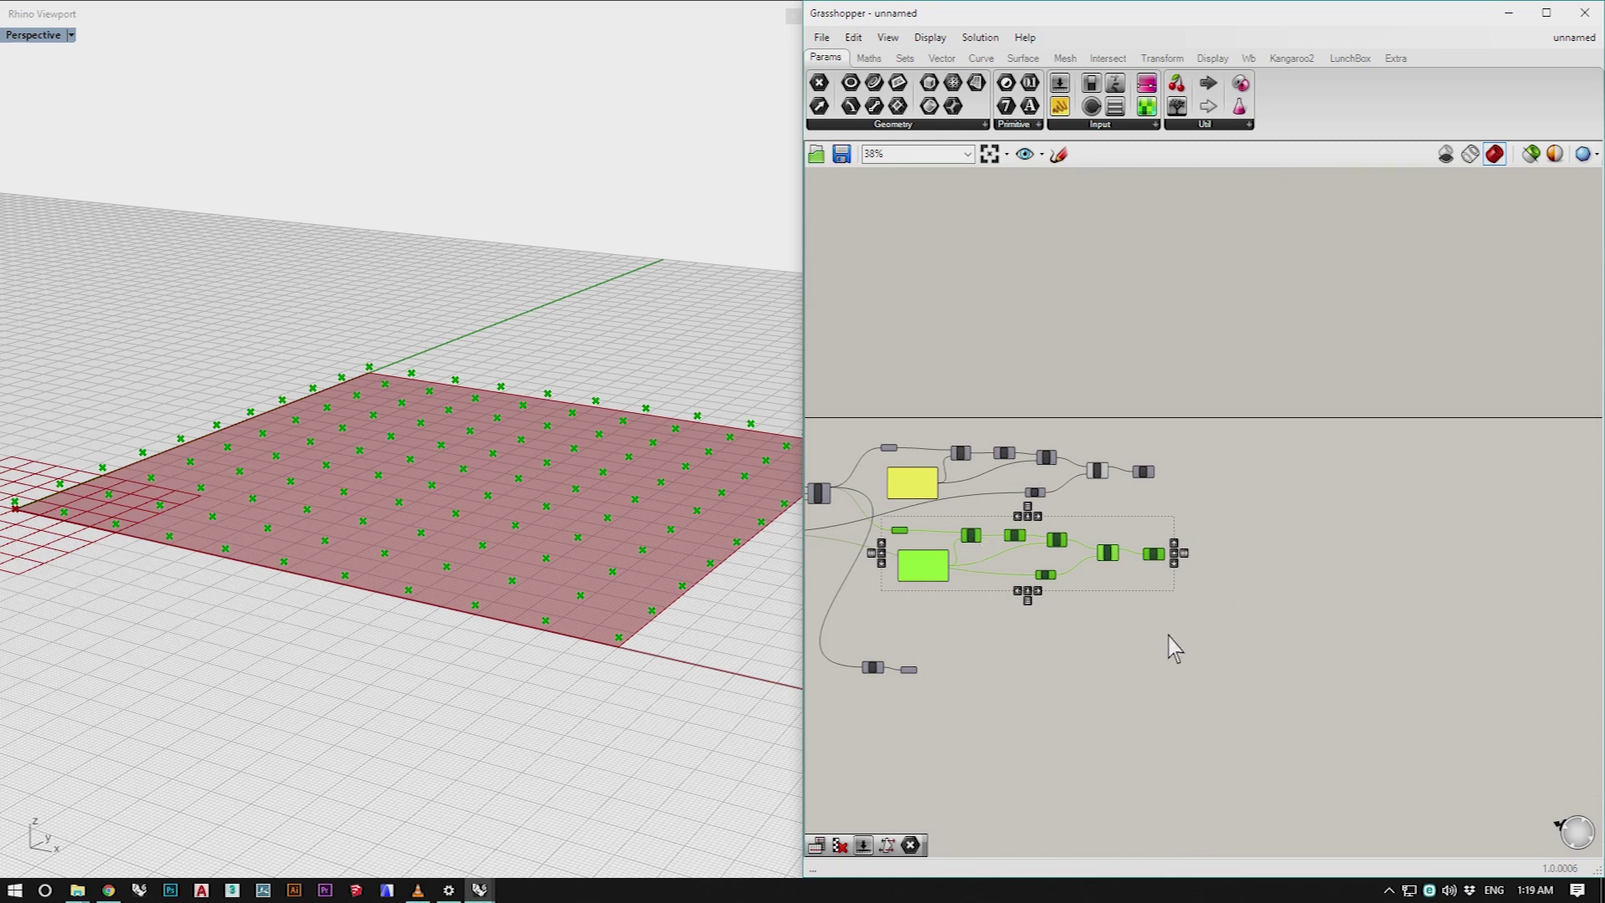
pyautogui.click(1028, 665)
# Step: Change the duplicated panel's cull pattern to false, true
pyautogui.scroll(4, 960, 581)
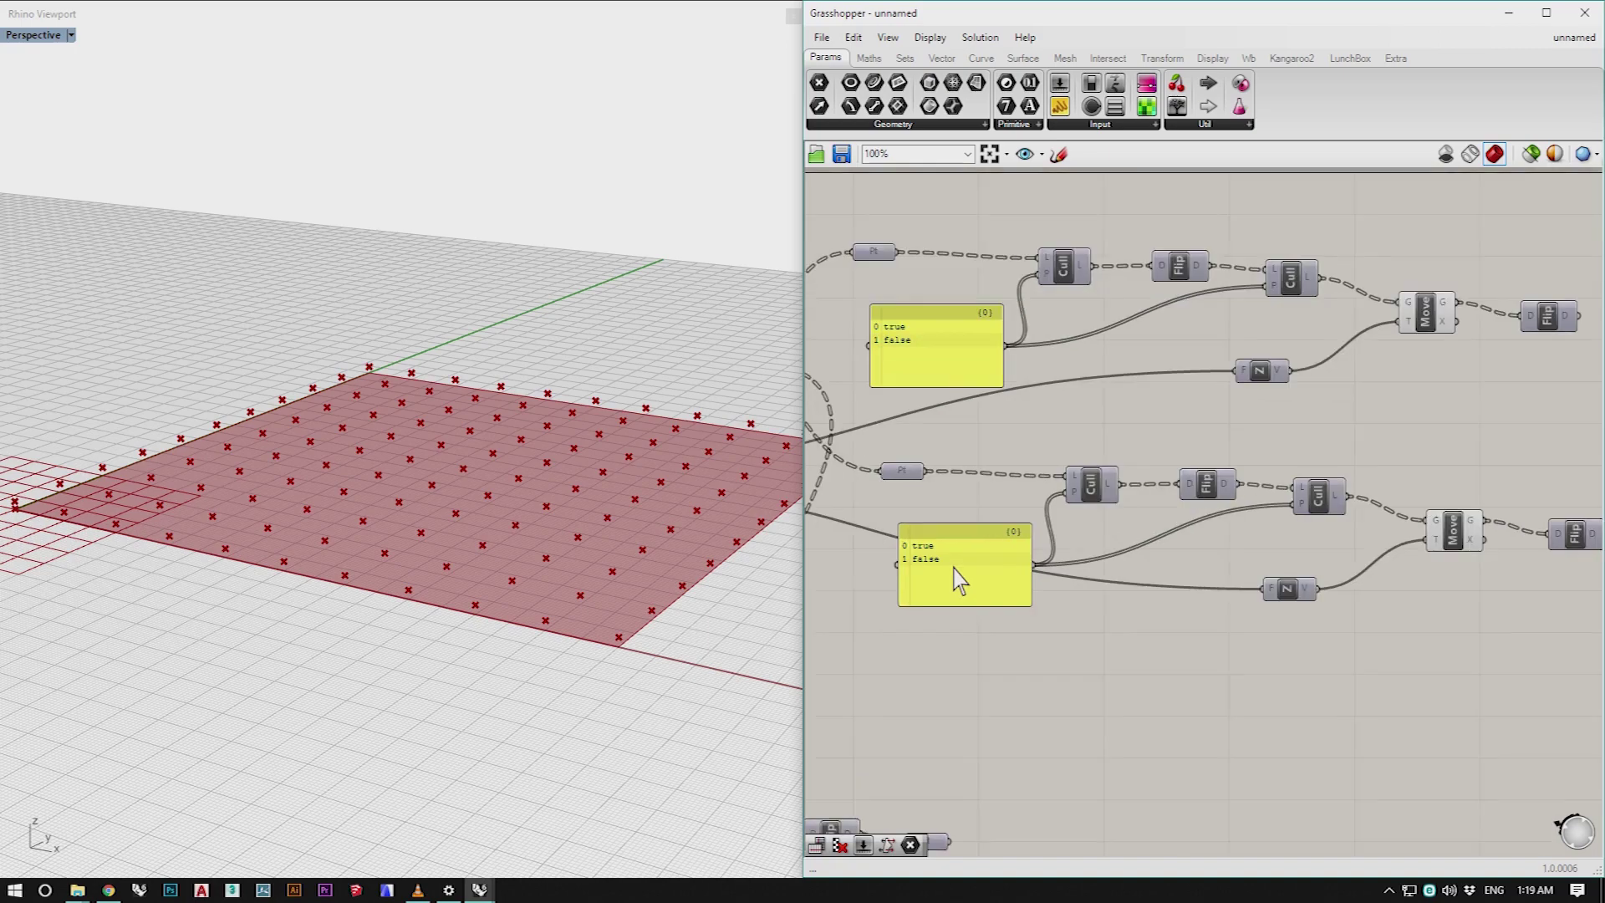
pyautogui.scroll(-2, 1124, 576)
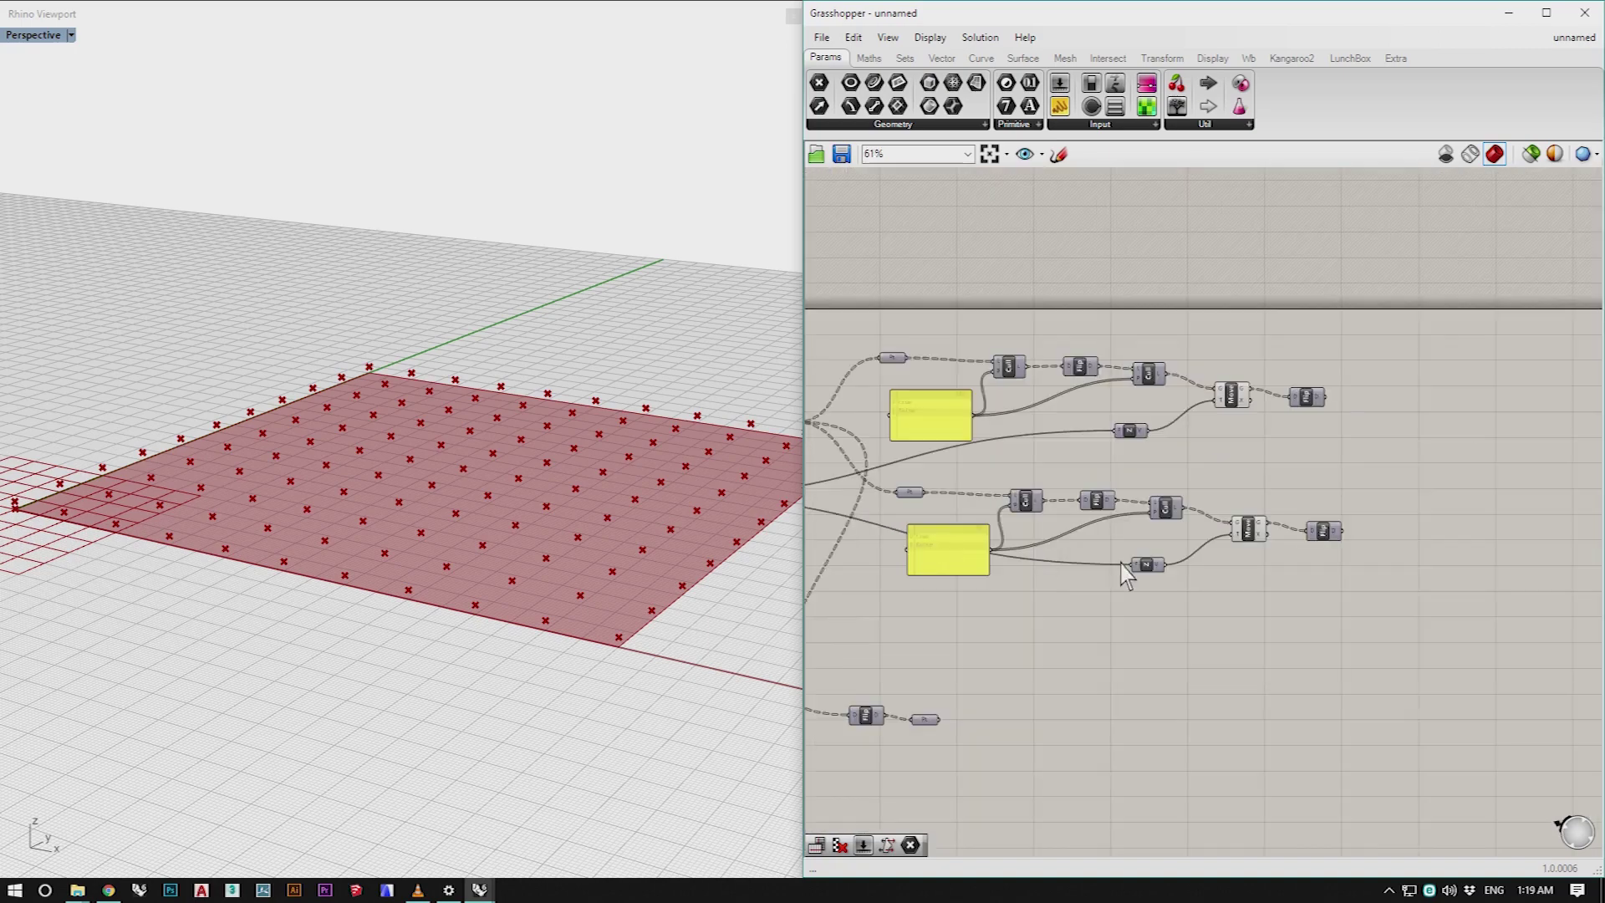
pyautogui.click(1248, 530)
pyautogui.scroll(4, 1248, 530)
pyautogui.click(1213, 268)
pyautogui.click(1256, 653)
pyautogui.scroll(-5, 1211, 649)
pyautogui.scroll(5, 1049, 627)
pyautogui.click(975, 610)
pyautogui.doubleClick(989, 618)
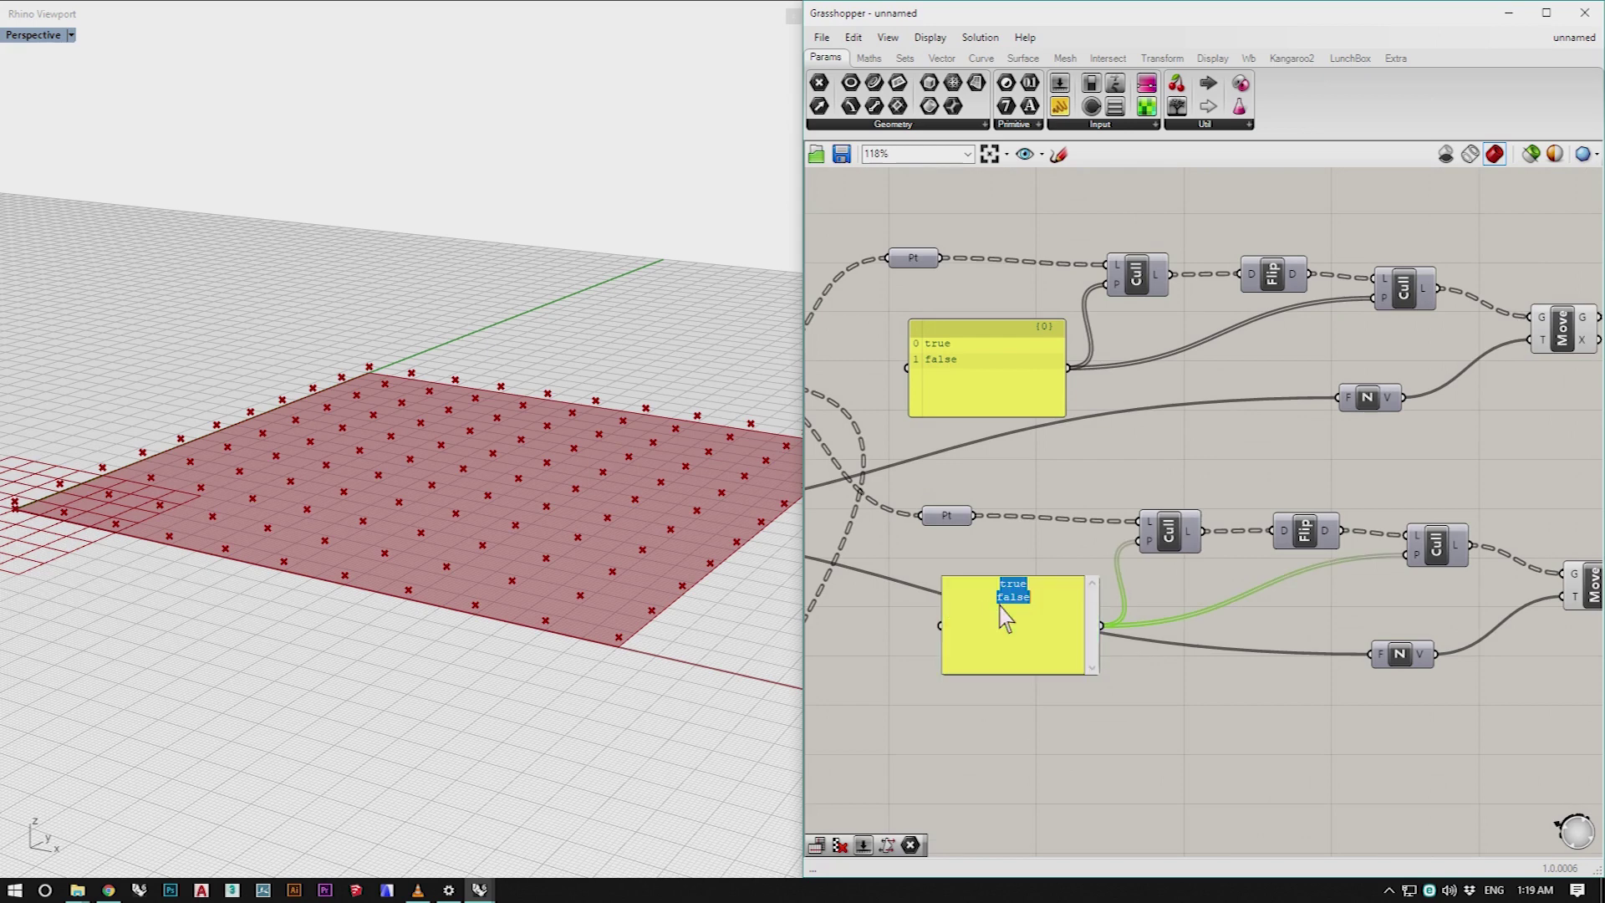
pyautogui.write('F')
pyautogui.click(1191, 680)
# Step: Compare the point sets of the upper and lower Move components in the perspective view
pyautogui.scroll(-5, 860, 597)
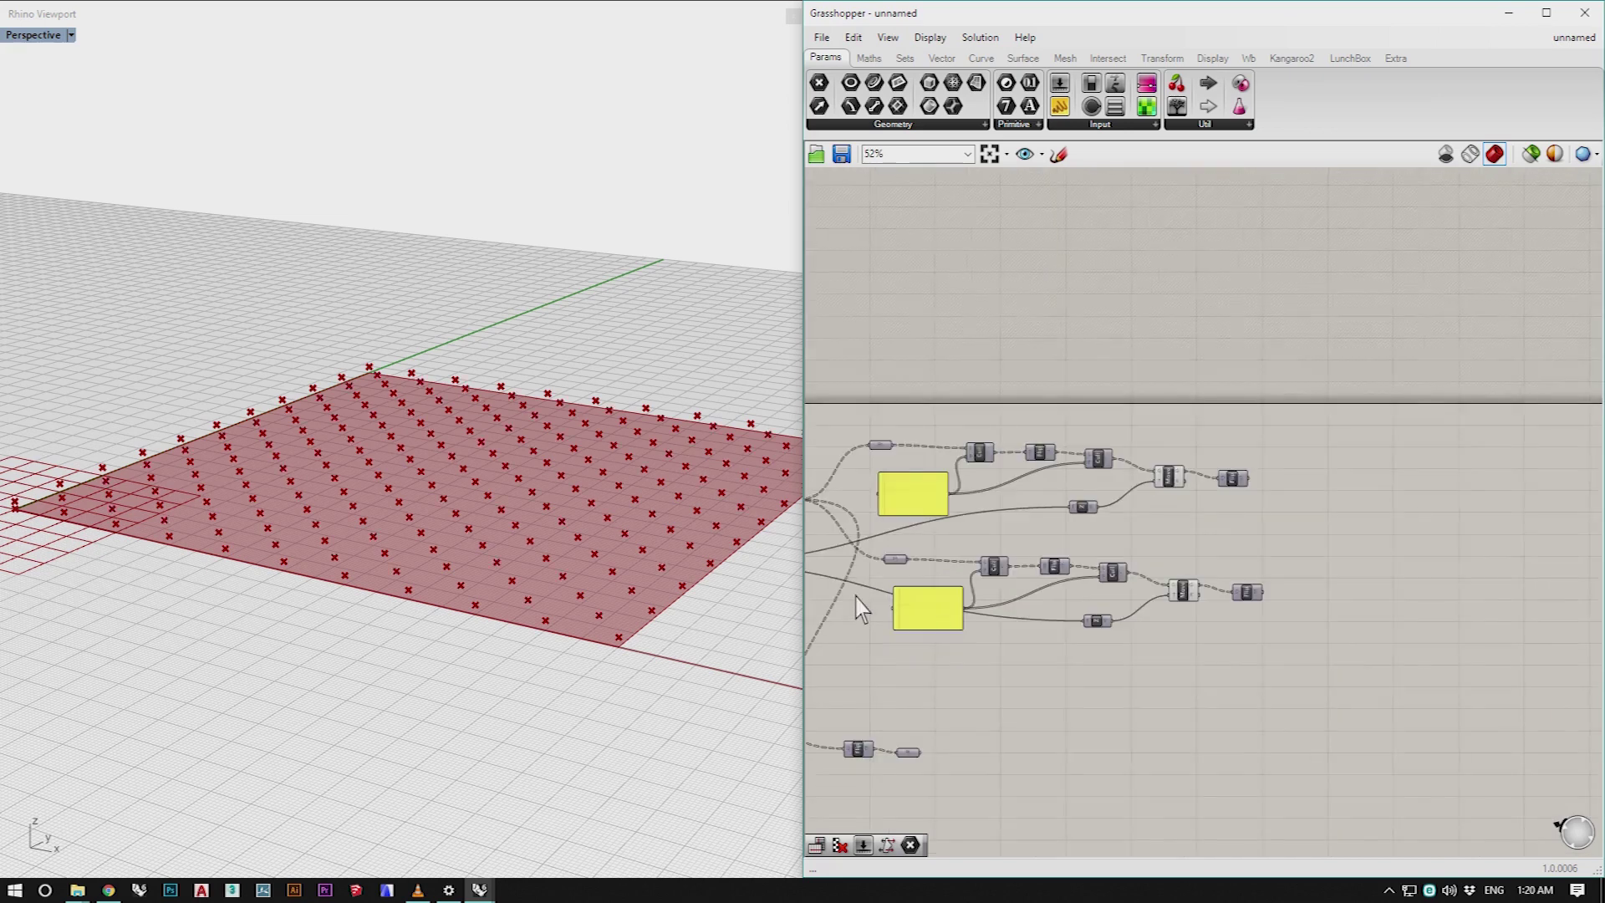
pyautogui.scroll(3, 1166, 617)
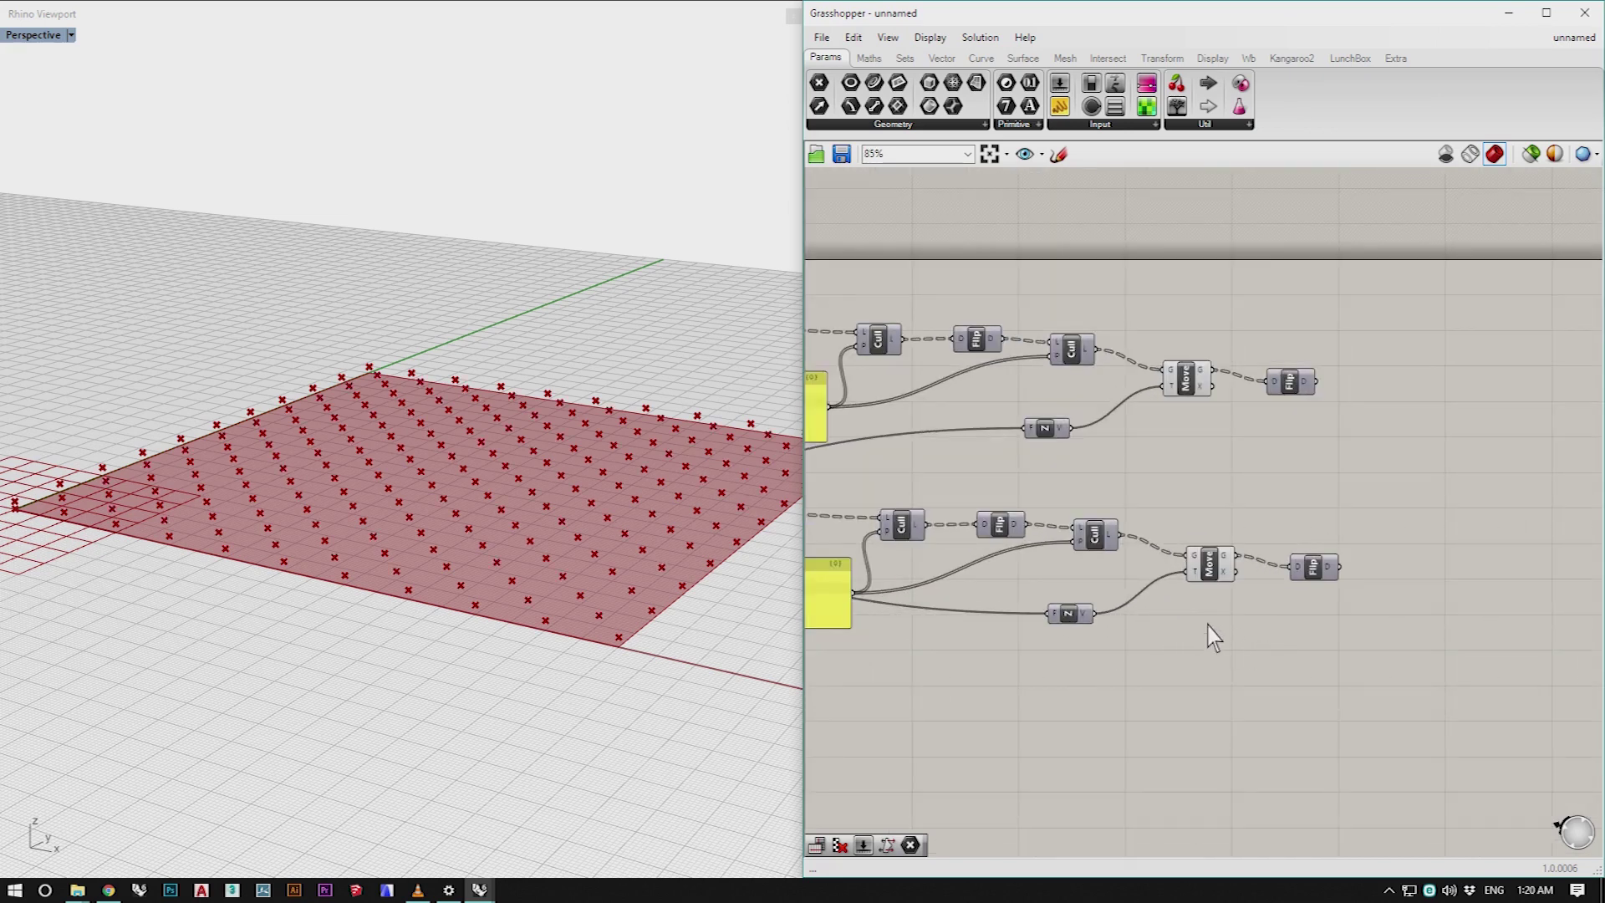
pyautogui.scroll(-4, 1135, 600)
pyautogui.scroll(3, 999, 585)
pyautogui.click(946, 606)
pyautogui.click(1169, 694)
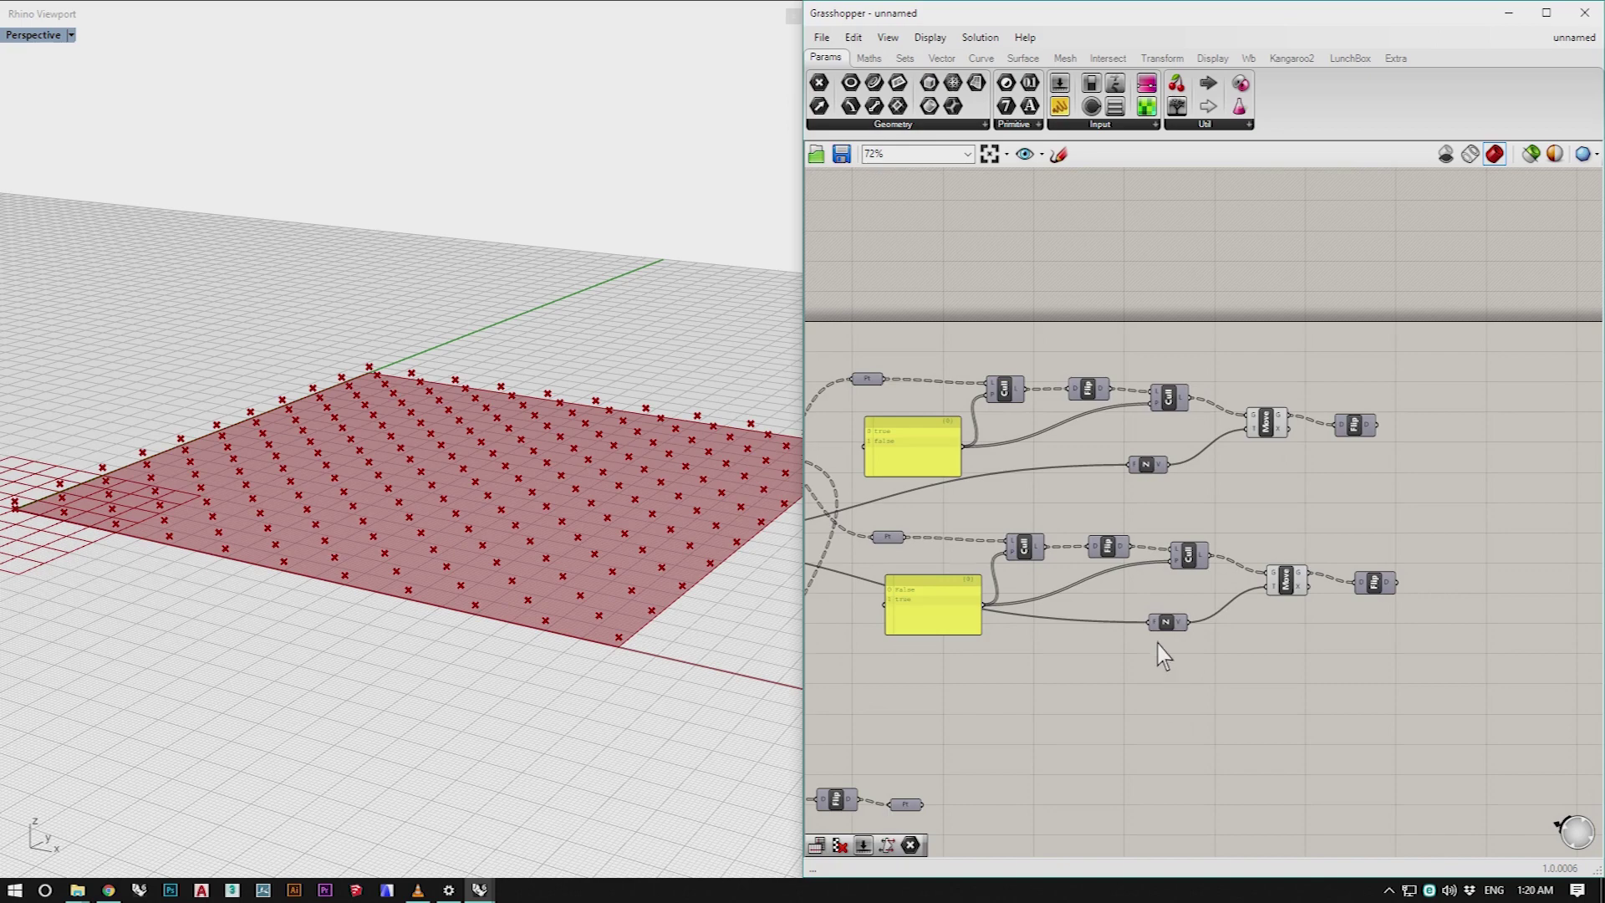
pyautogui.click(1268, 632)
pyautogui.moveTo(739, 520); pyautogui.dragTo(703, 566, button='right')
pyautogui.click(1376, 589)
pyautogui.click(1285, 585)
pyautogui.click(1271, 431)
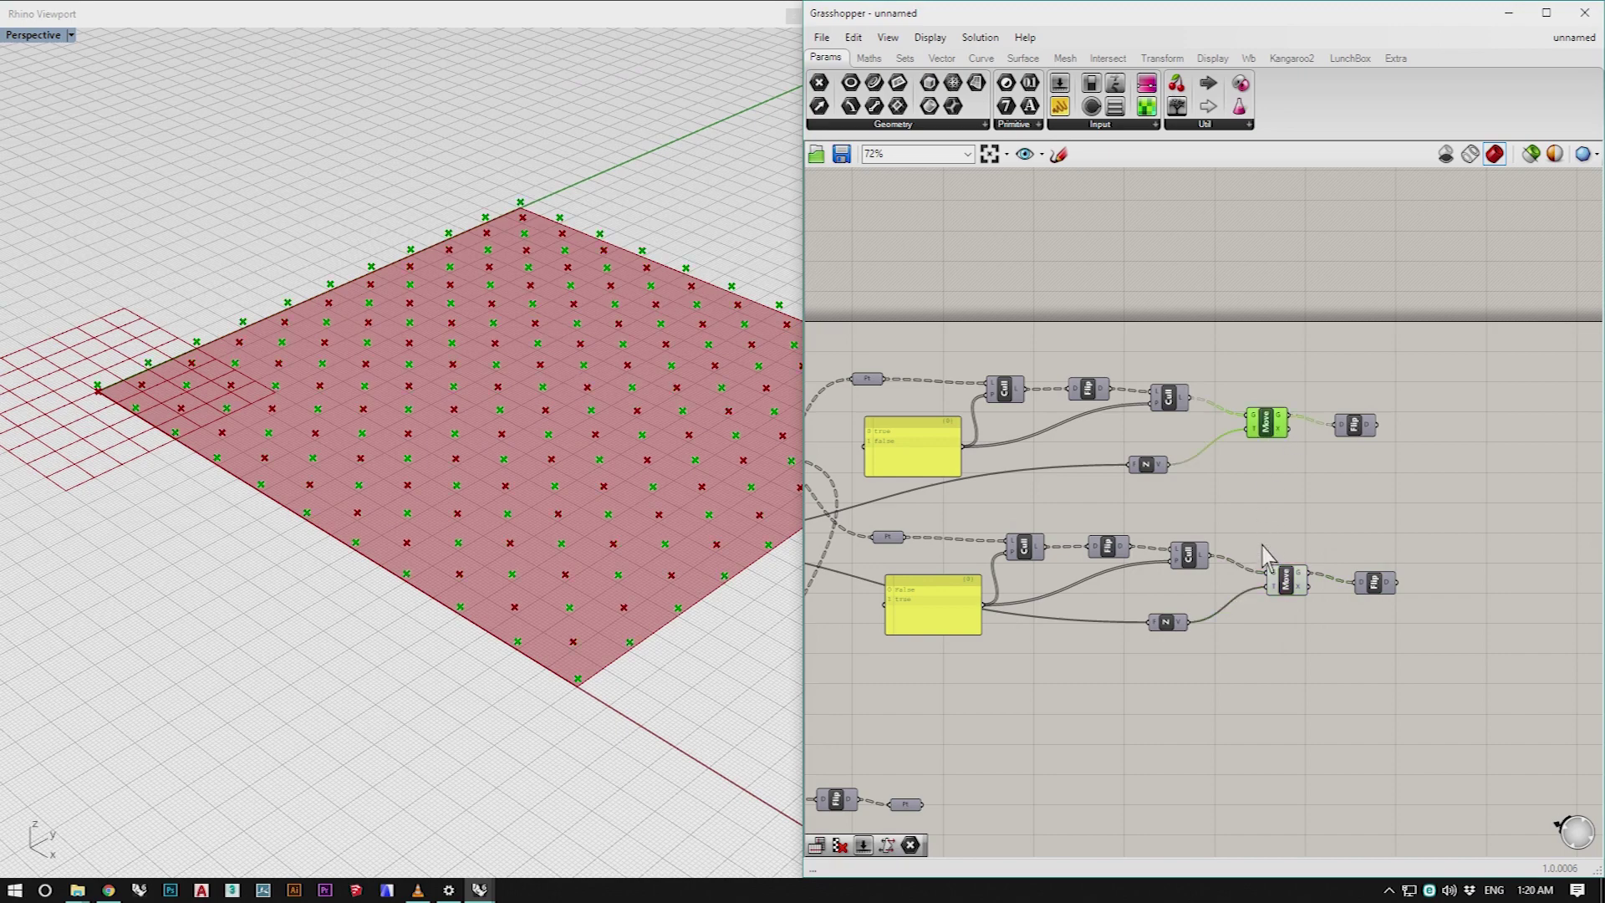
pyautogui.click(1287, 589)
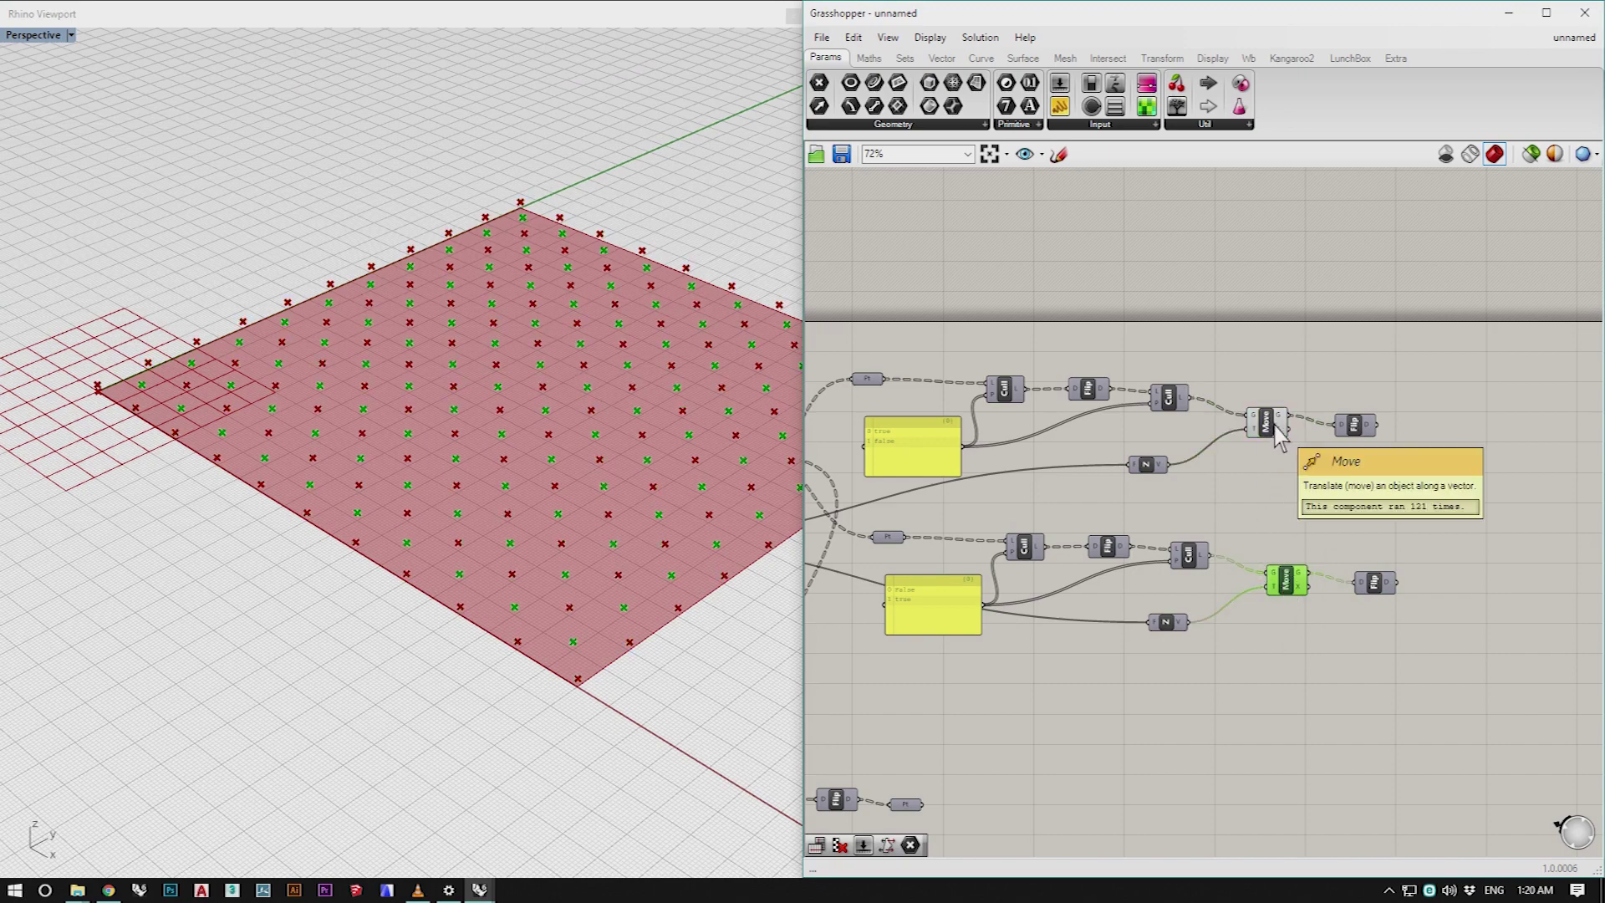
pyautogui.click(1278, 435)
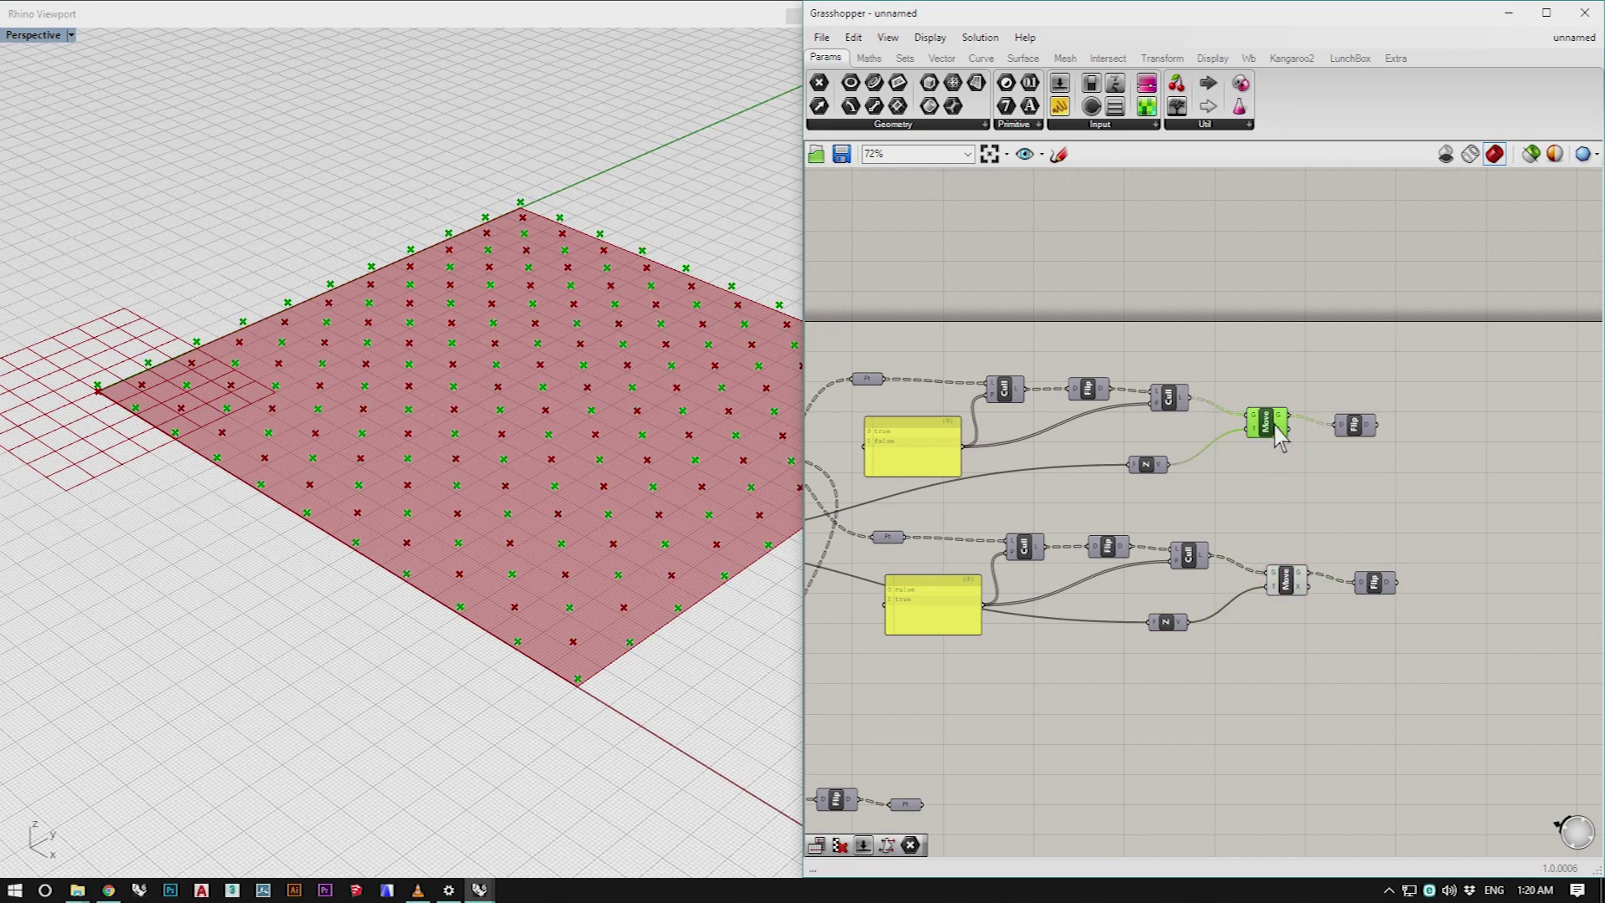
pyautogui.click(1284, 578)
# Step: Add a Weave component and wire the upper branch's final Flip Matrix into stream 0 and the lower branch's into stream 1
pyautogui.doubleClick(1453, 508)
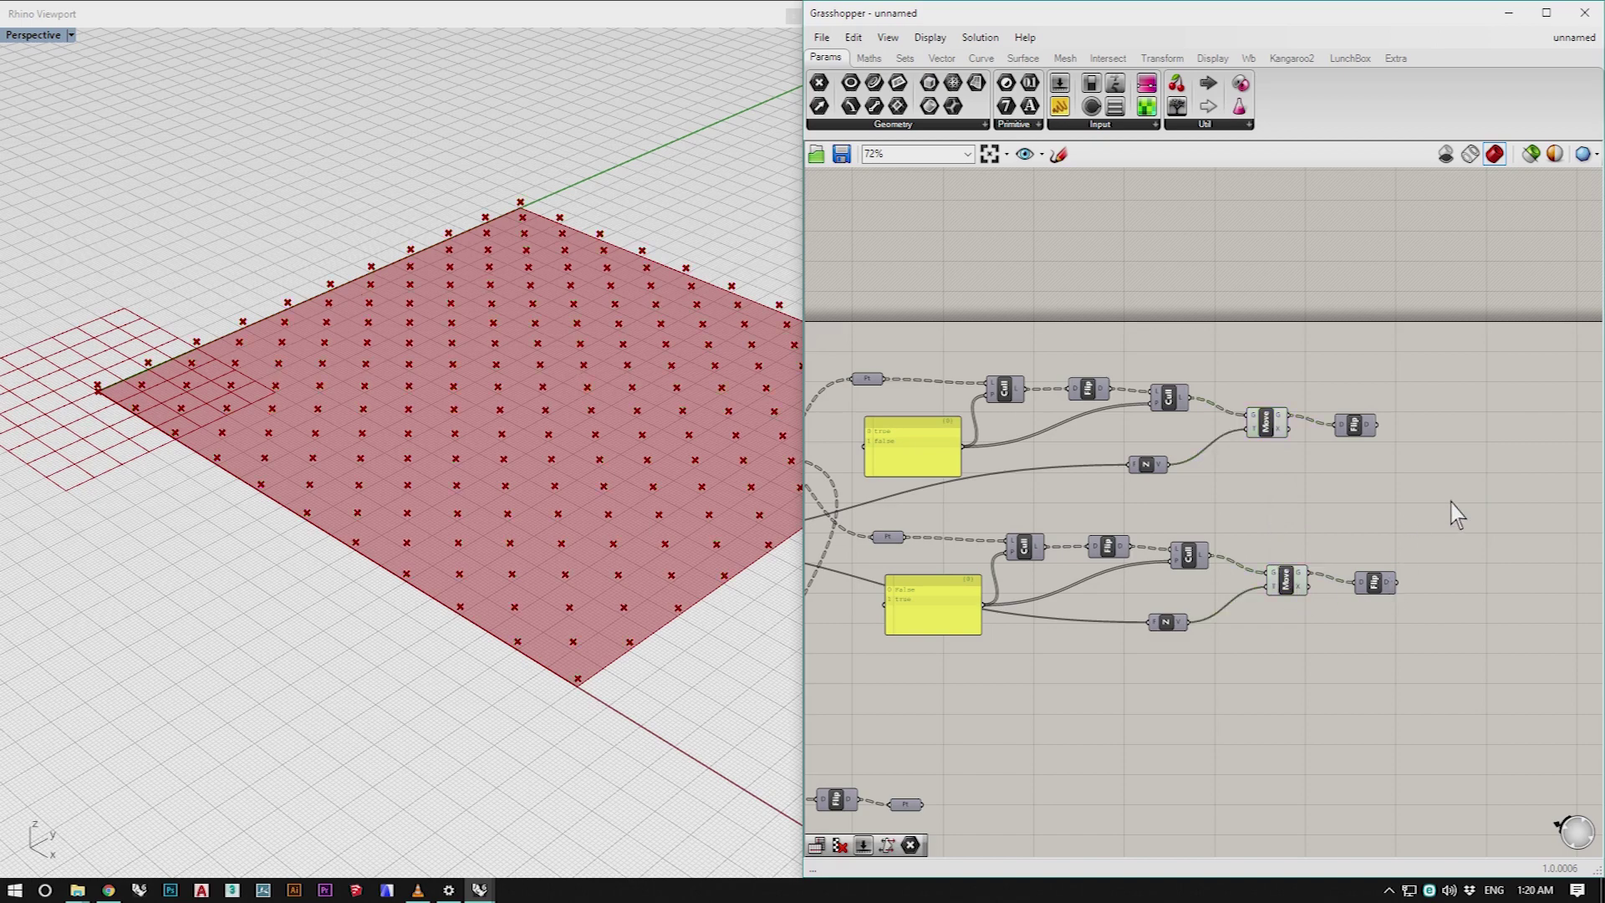
pyautogui.write('weave')
pyautogui.press('Return')
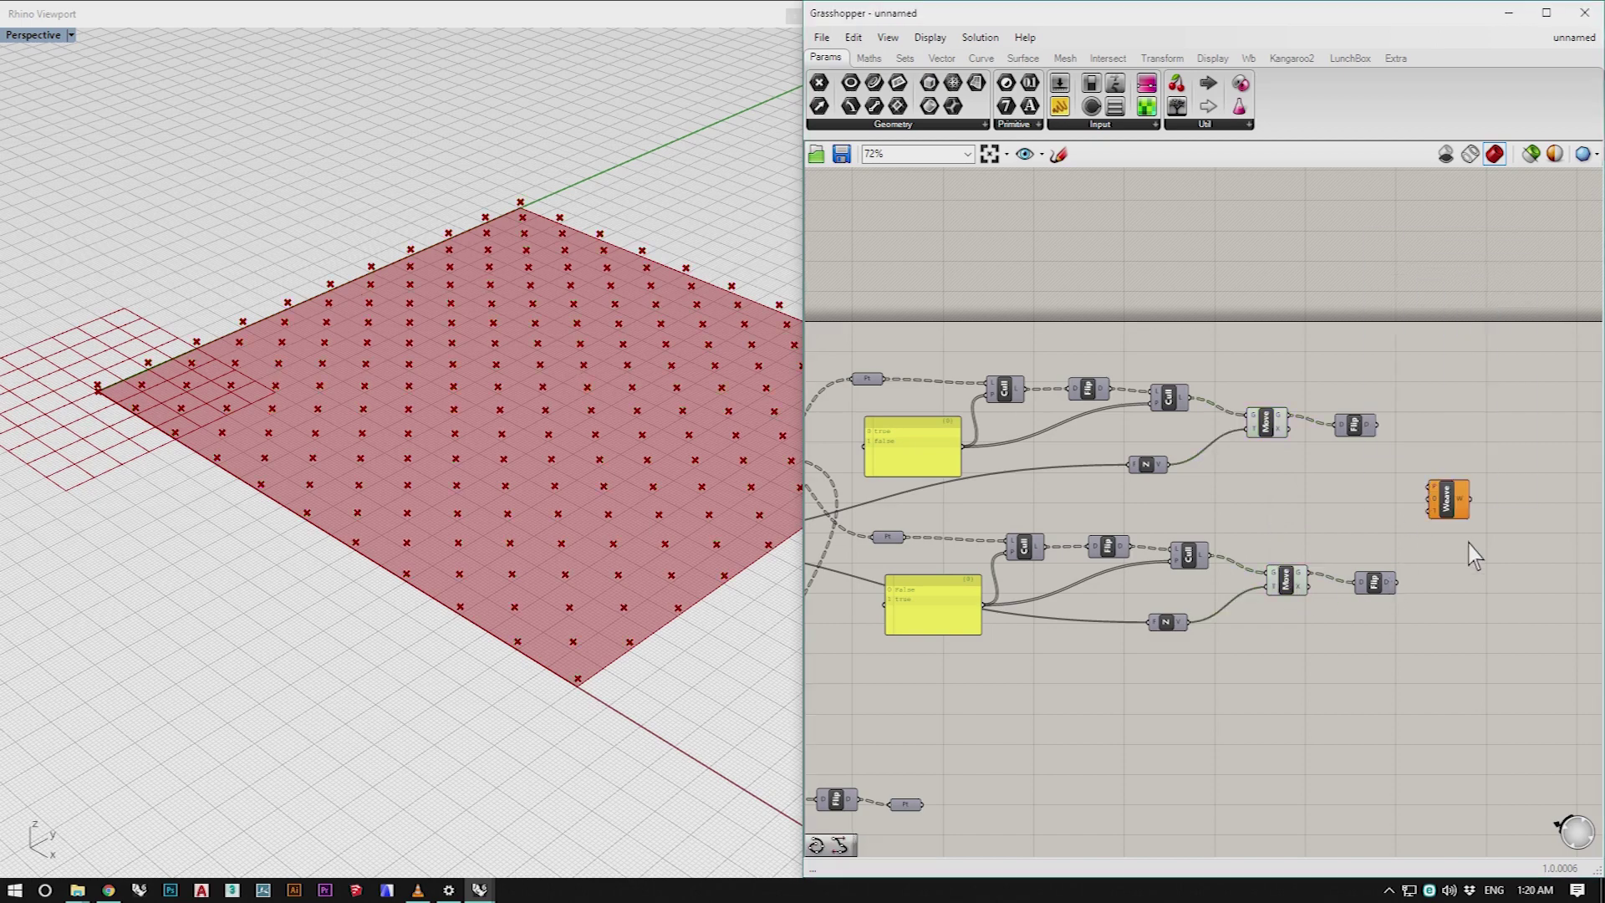
pyautogui.moveTo(1455, 509); pyautogui.dragTo(1483, 499)
pyautogui.moveTo(1377, 416); pyautogui.dragTo(1436, 476)
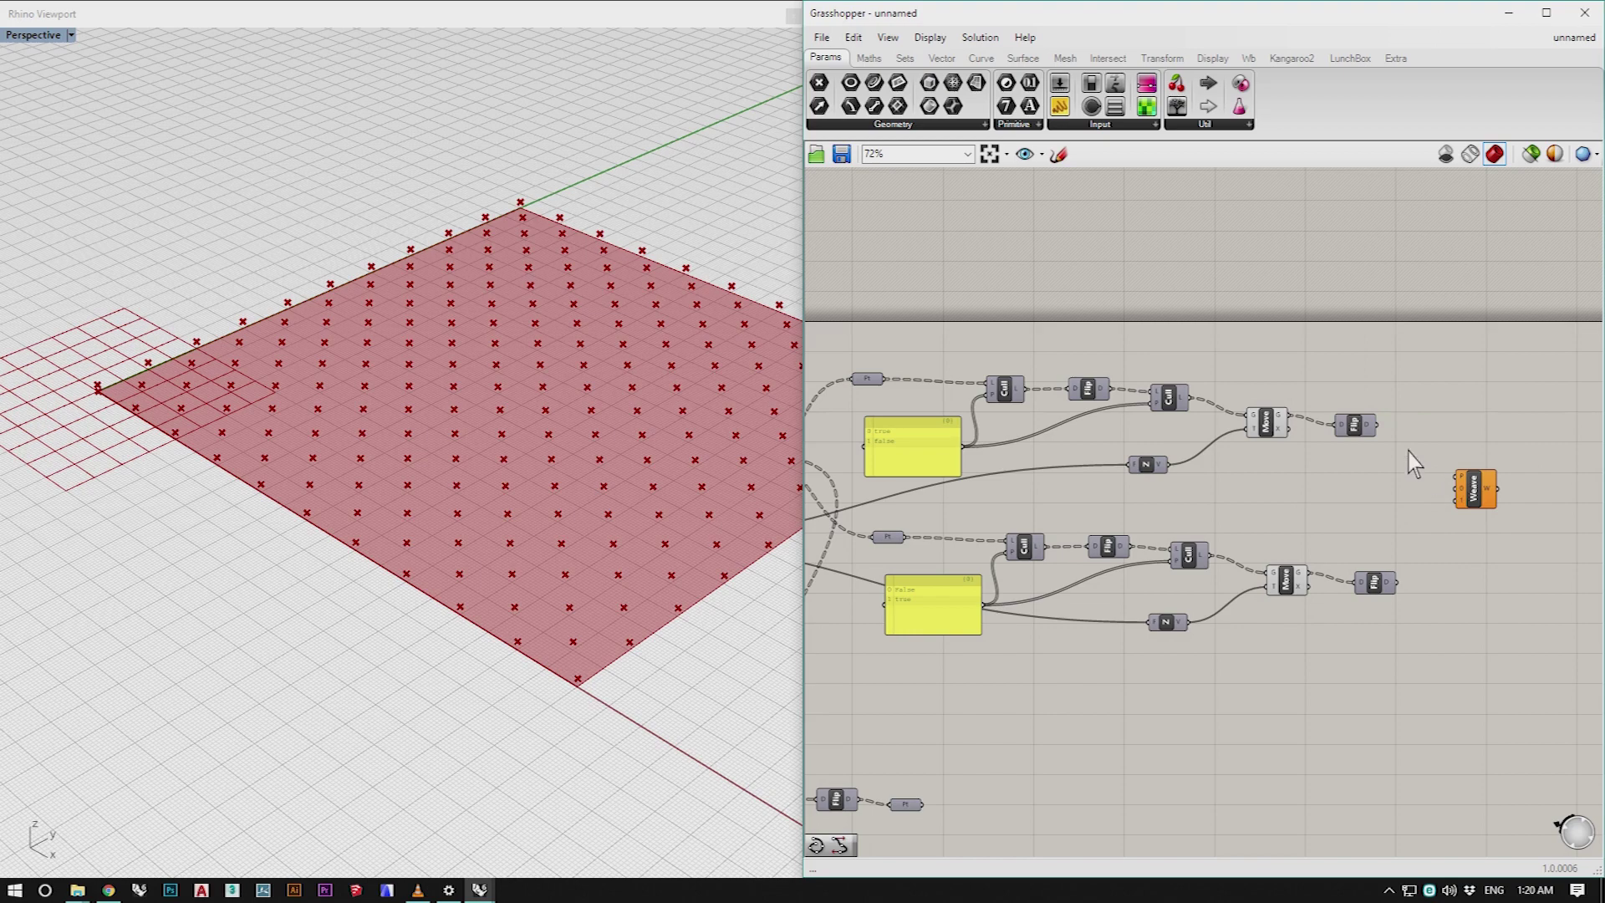
pyautogui.moveTo(1378, 426); pyautogui.dragTo(1453, 488)
pyautogui.moveTo(1396, 582); pyautogui.dragTo(1458, 501)
# Step: Add an Interpolate curve component after the Weave and wire the woven points into its vertices input
pyautogui.scroll(-1, 525, 587)
pyautogui.moveTo(1325, 520); pyautogui.dragTo(1009, 500, button='right')
pyautogui.scroll(-1, 1438, 509)
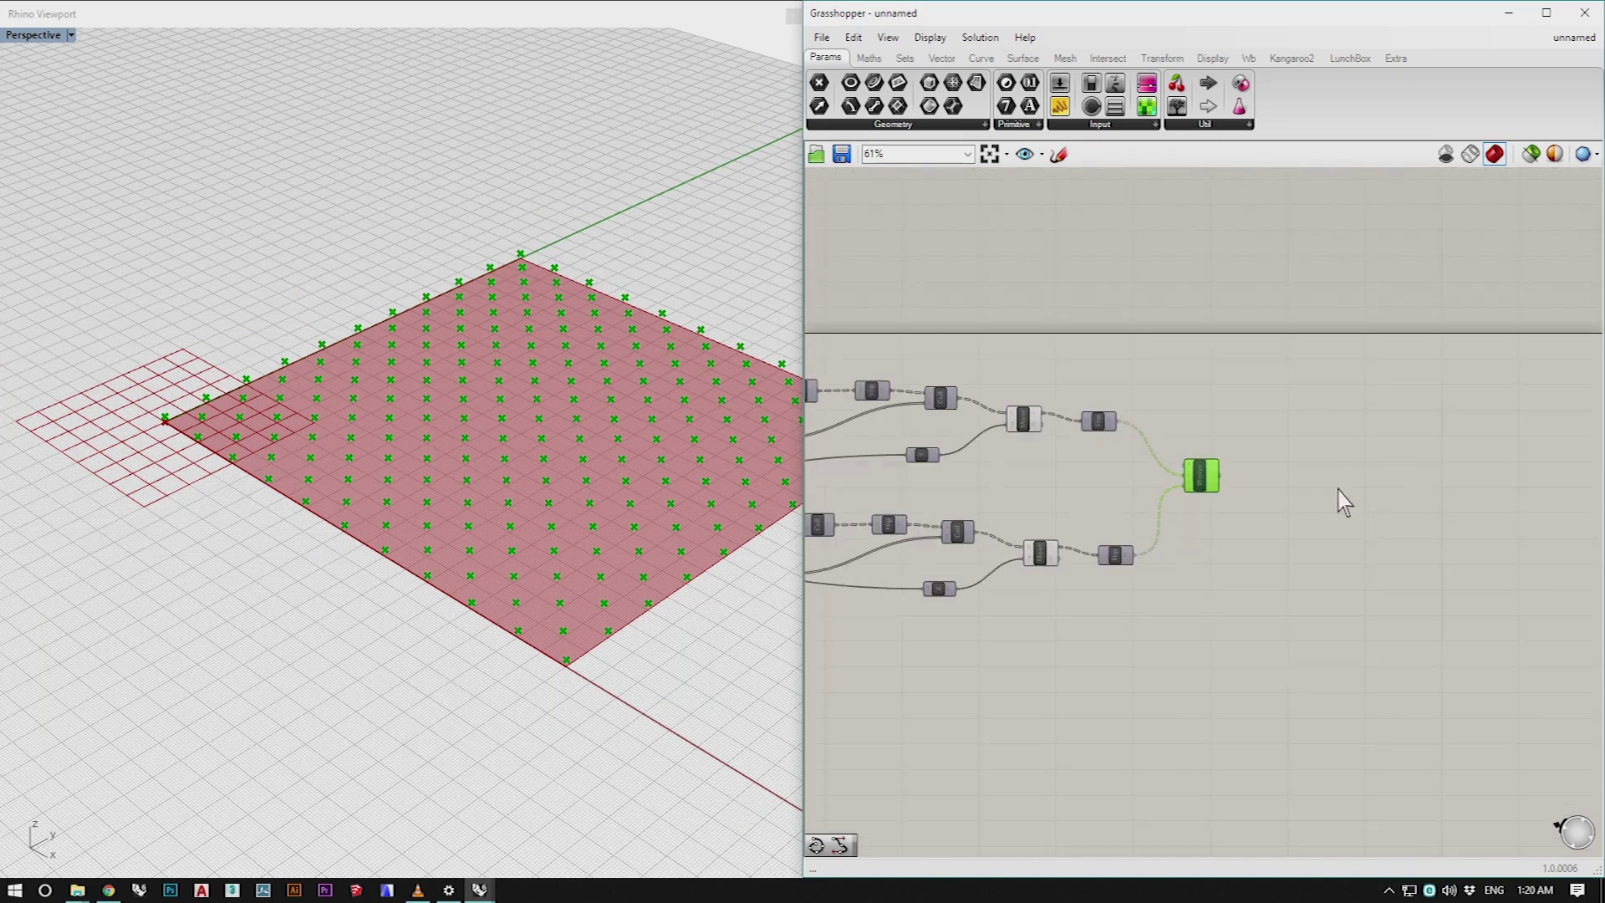
pyautogui.doubleClick(1284, 478)
pyautogui.write('inter')
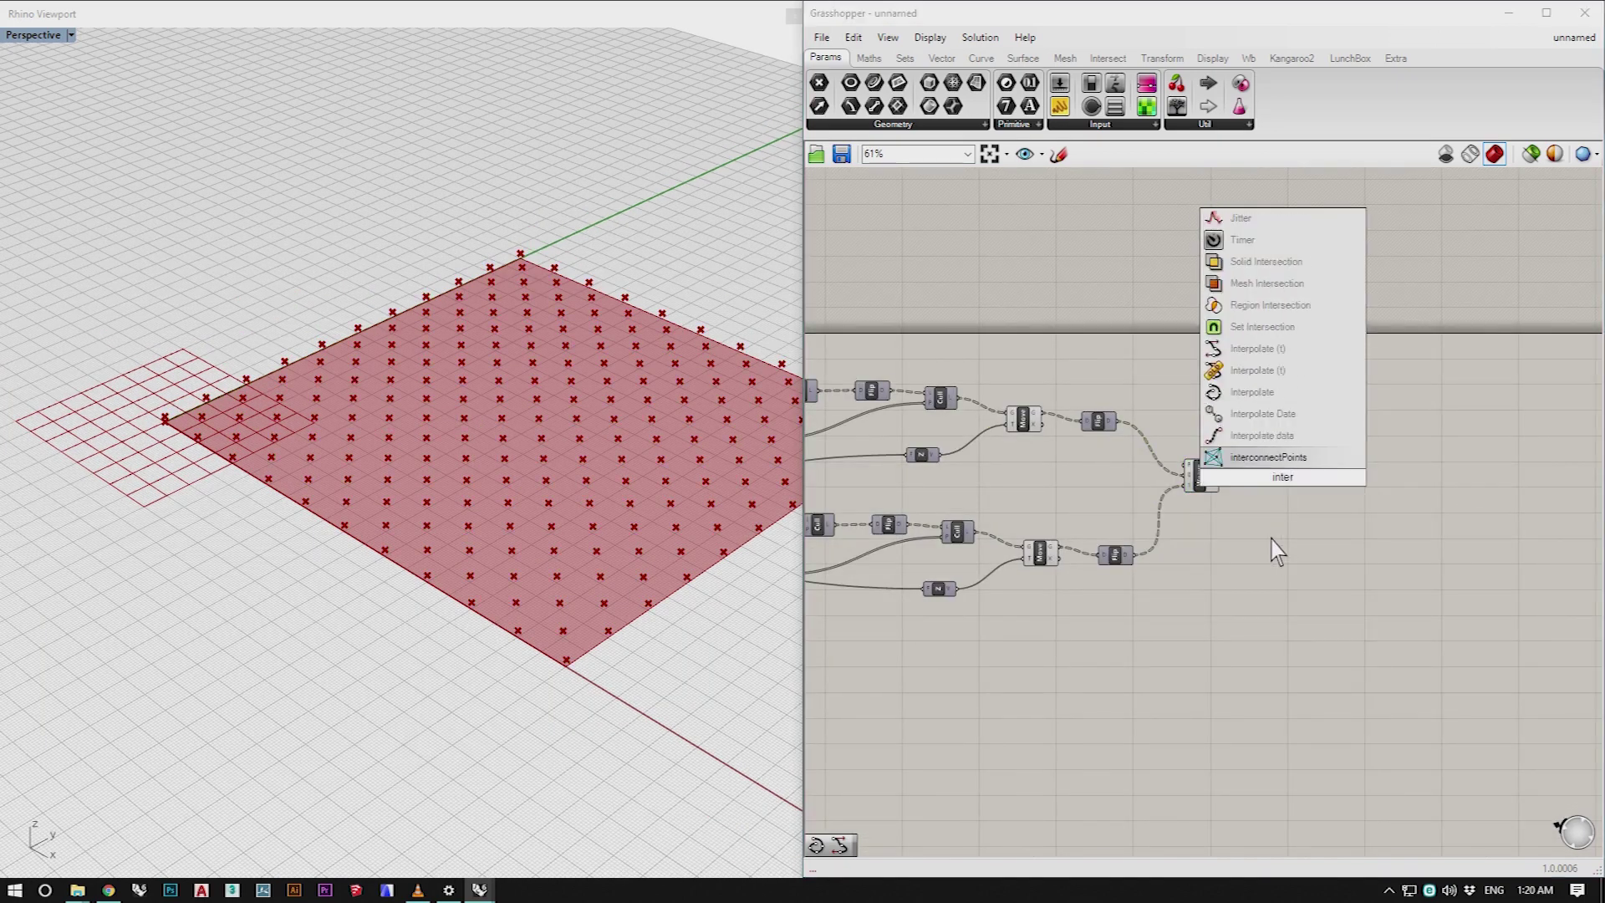
pyautogui.write('pola')
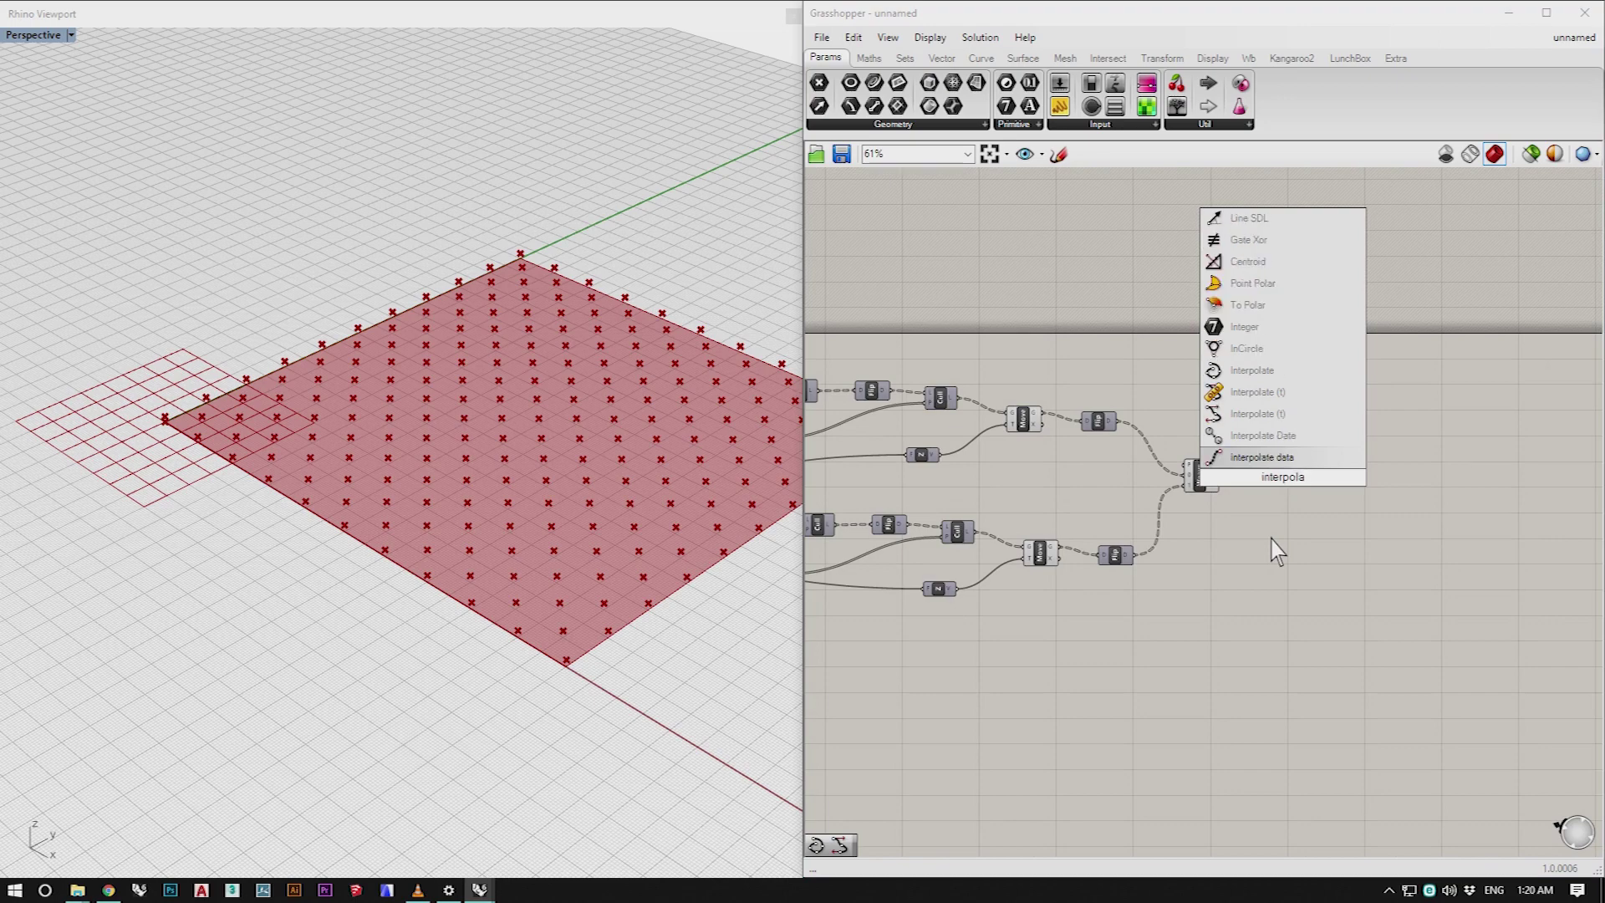
pyautogui.click(1270, 393)
pyautogui.moveTo(1221, 475); pyautogui.dragTo(1269, 464)
# Step: Wire the upper branch's pattern panel into the pattern input of the lower branch's second Cull
pyautogui.scroll(3, 591, 590)
pyautogui.scroll(3, 589, 579)
pyautogui.moveTo(590, 579)
pyautogui.mouseDown(button='right')
pyautogui.moveTo(662, 515)
pyautogui.moveTo(601, 582)
pyautogui.mouseUp(button='right')
pyautogui.scroll(-5, 1119, 657)
pyautogui.scroll(5, 974, 627)
pyautogui.scroll(4, 1005, 578)
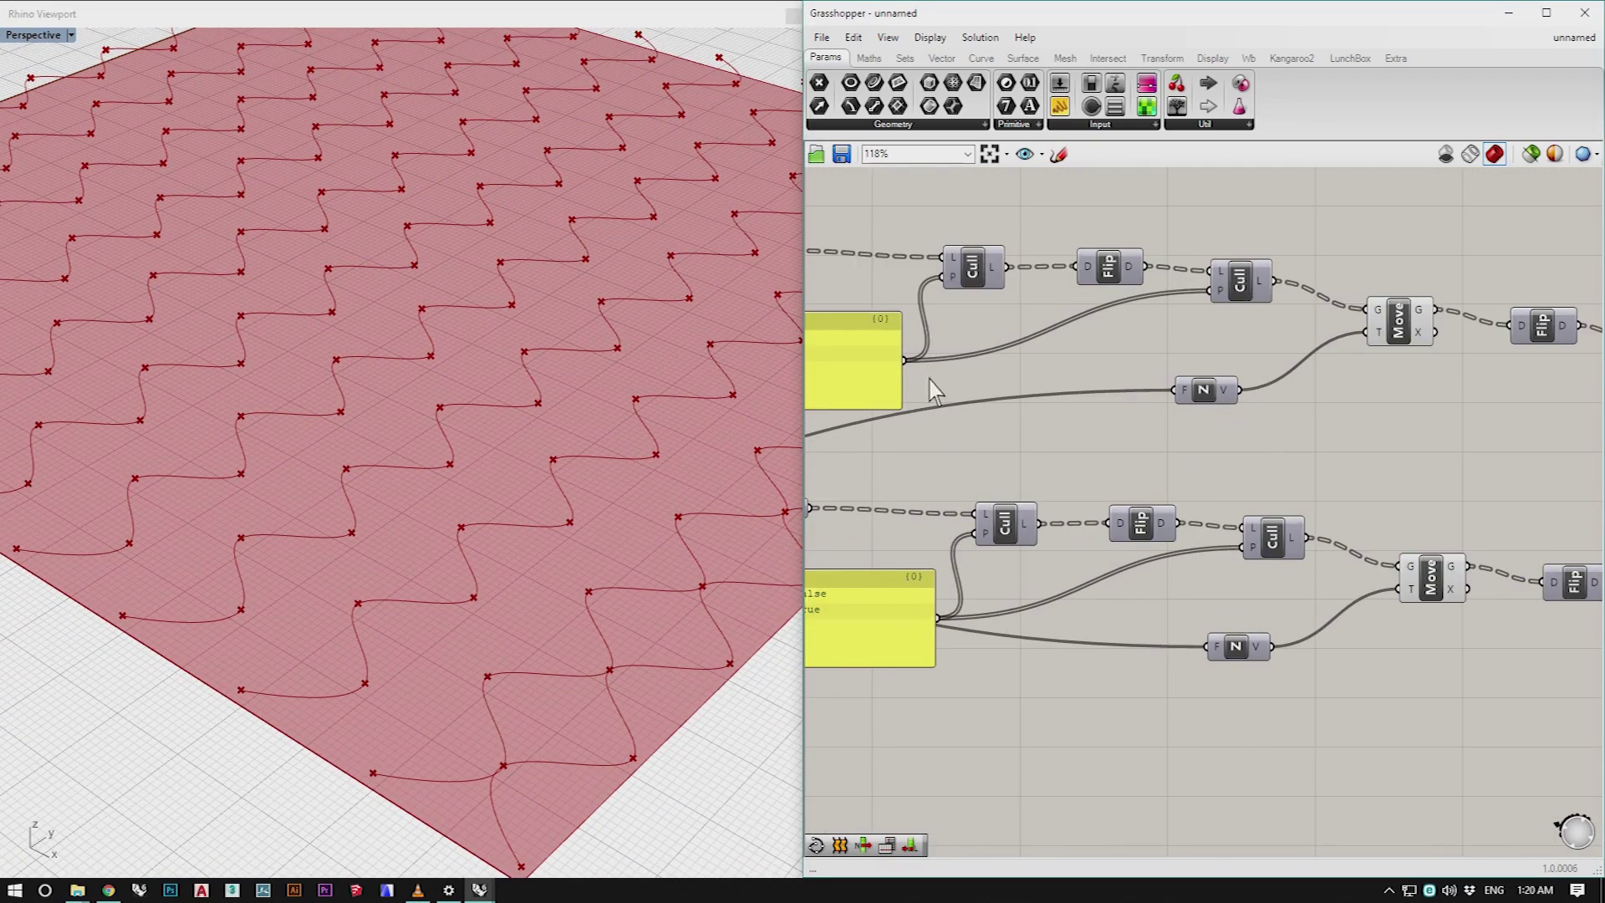
pyautogui.moveTo(906, 361); pyautogui.dragTo(1117, 524)
# Step: Examine the interpolated curves across the surface in the perspective view and the cull branches that feed them
pyautogui.scroll(-6, 601, 509)
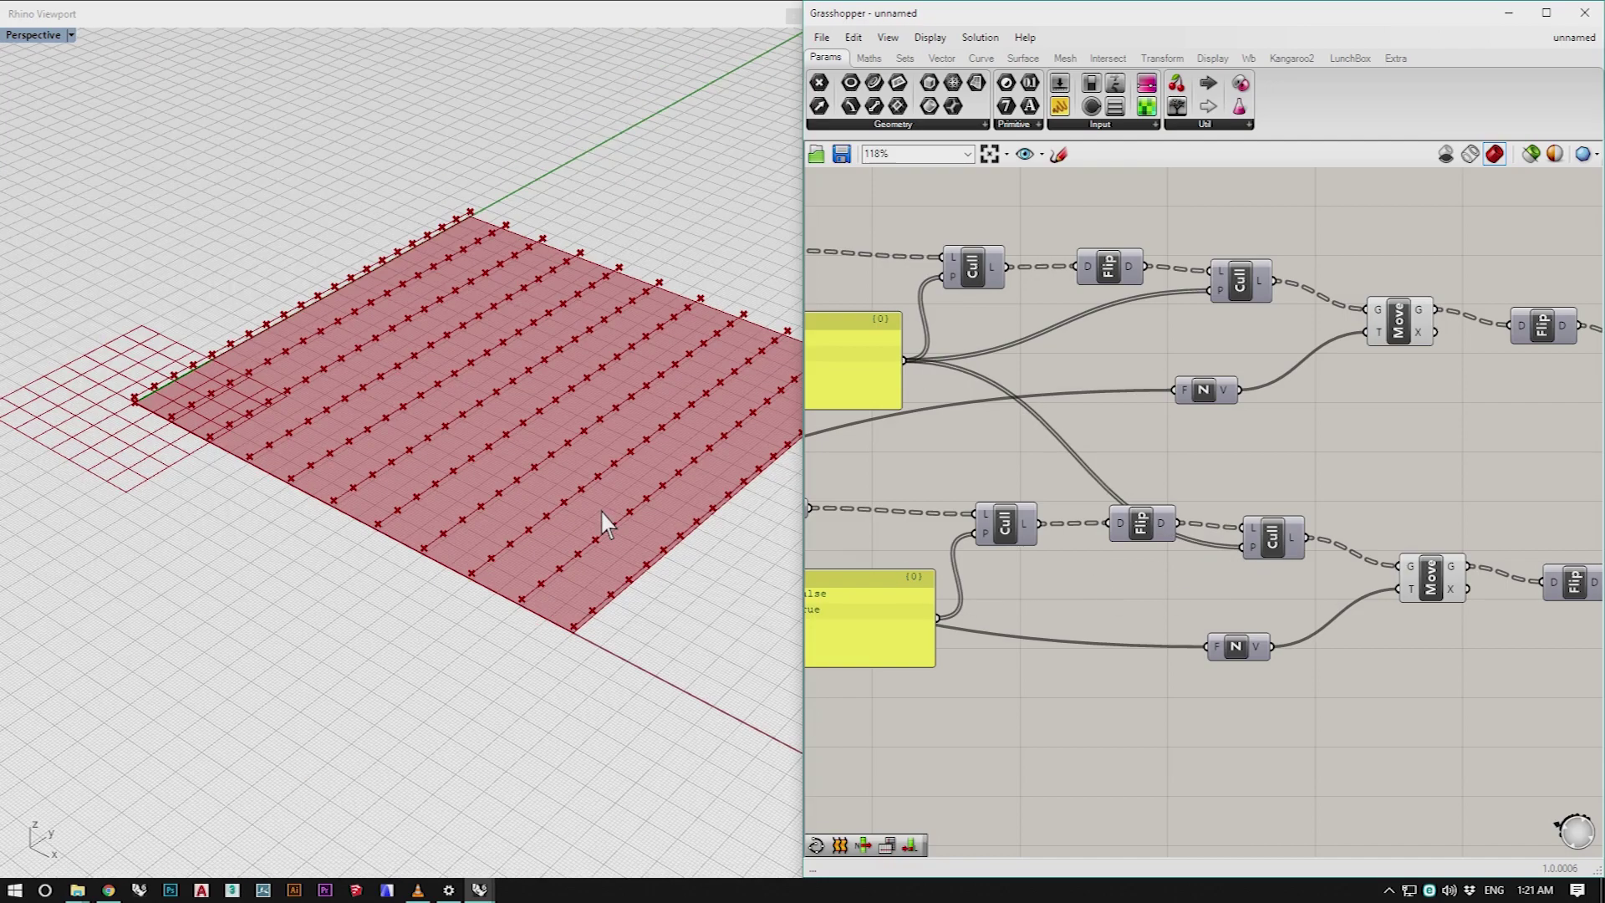
pyautogui.moveTo(619, 601); pyautogui.dragTo(583, 596, button='right')
pyautogui.scroll(5, 584, 596)
pyautogui.moveTo(469, 592)
pyautogui.mouseDown(button='right')
pyautogui.moveTo(534, 608)
pyautogui.moveTo(475, 605)
pyautogui.mouseUp(button='right')
pyautogui.scroll(-5, 1228, 741)
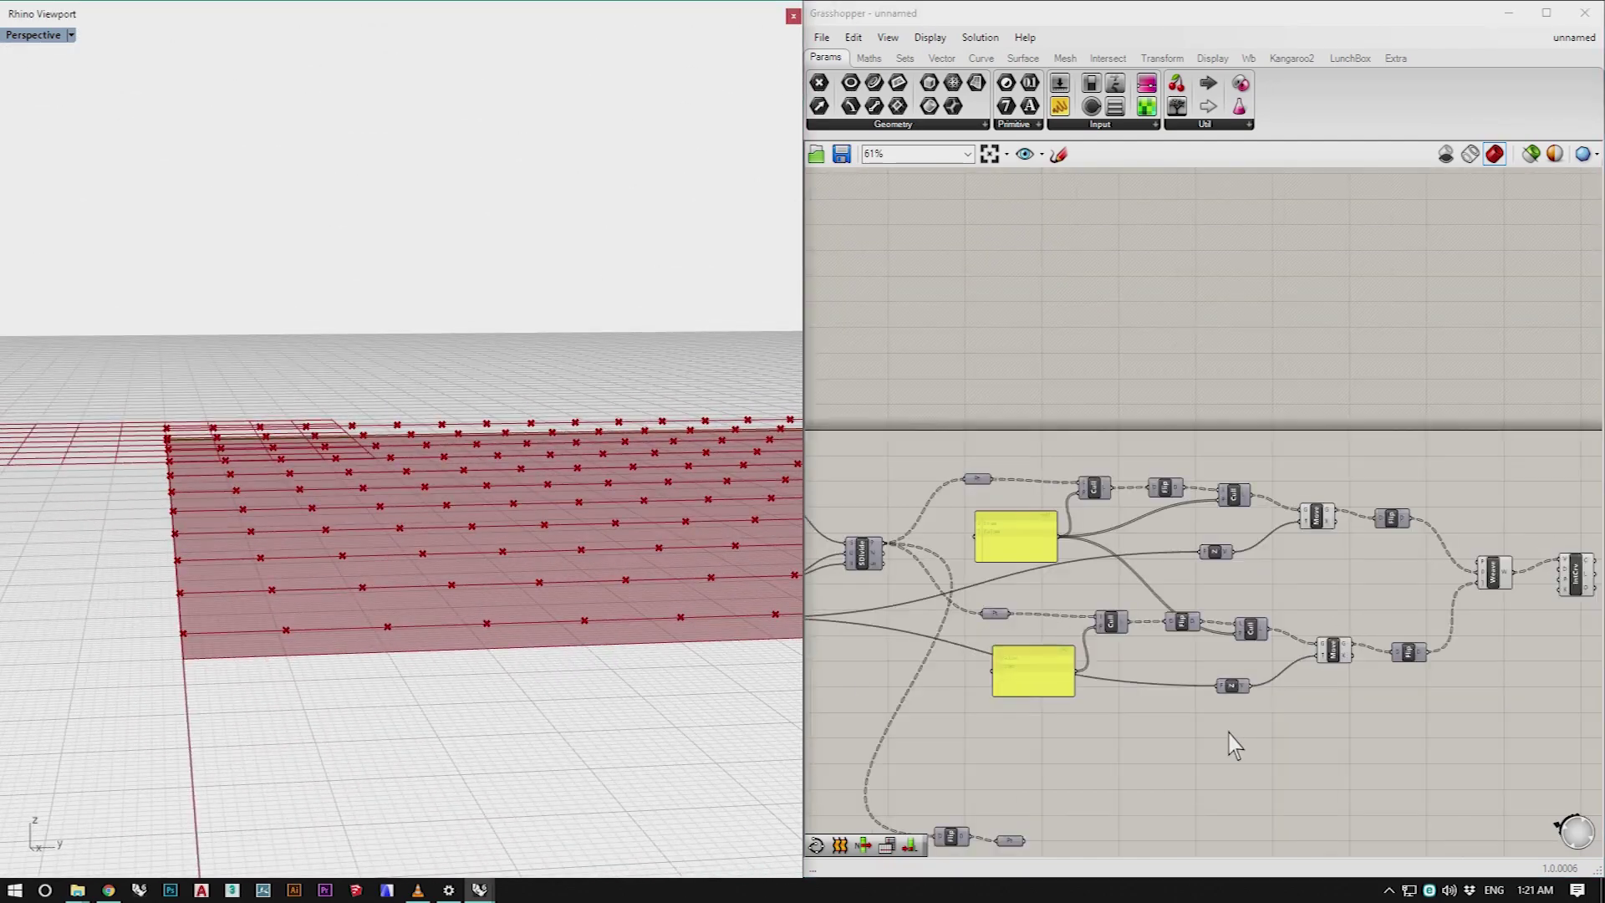
pyautogui.scroll(4, 1108, 652)
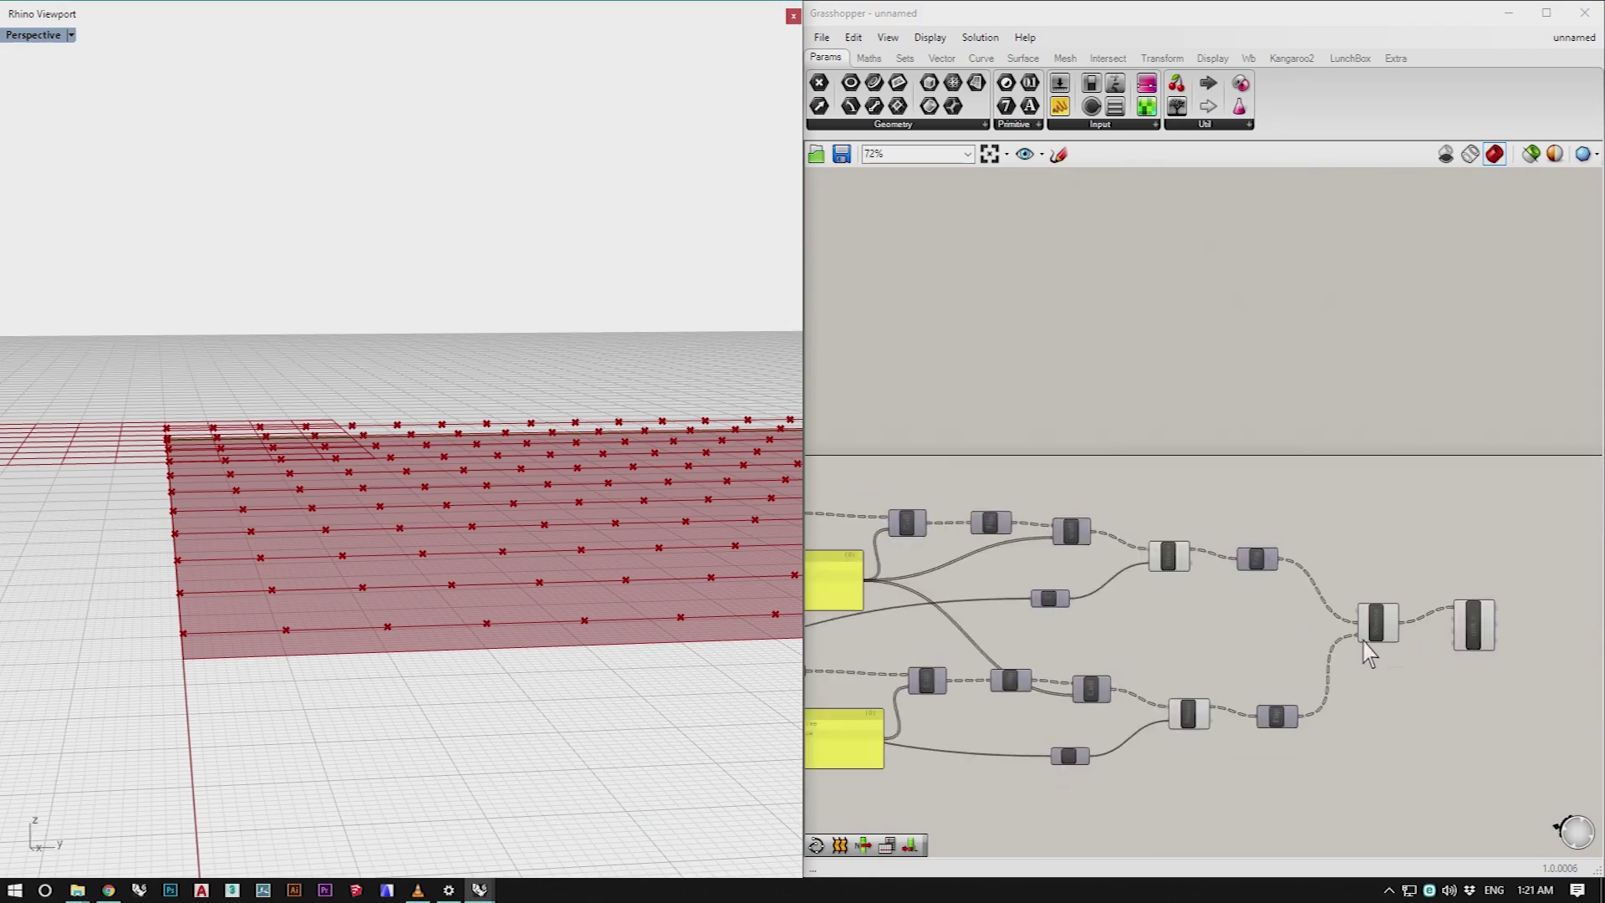
pyautogui.moveTo(348, 591); pyautogui.dragTo(455, 649, button='right')
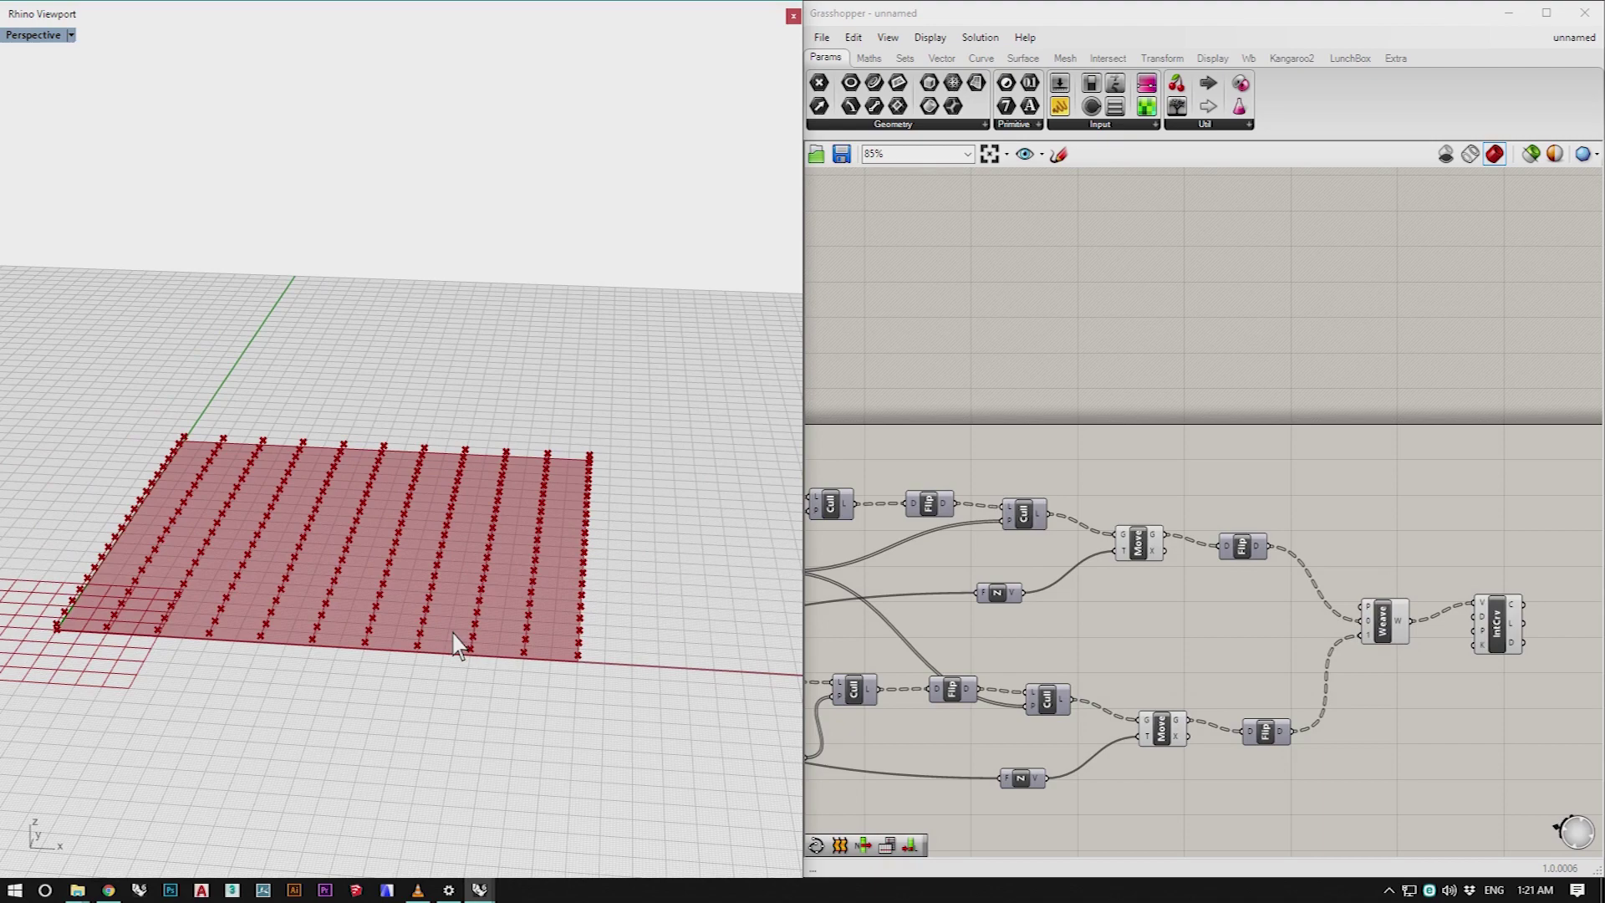
pyautogui.scroll(-4, 1098, 663)
pyautogui.scroll(-2, 1094, 650)
pyautogui.scroll(5, 1102, 727)
pyautogui.scroll(-2, 1010, 680)
pyautogui.scroll(5, 1037, 627)
pyautogui.scroll(-5, 987, 551)
pyautogui.scroll(5, 1256, 572)
pyautogui.scroll(-4, 1254, 571)
pyautogui.scroll(2, 995, 543)
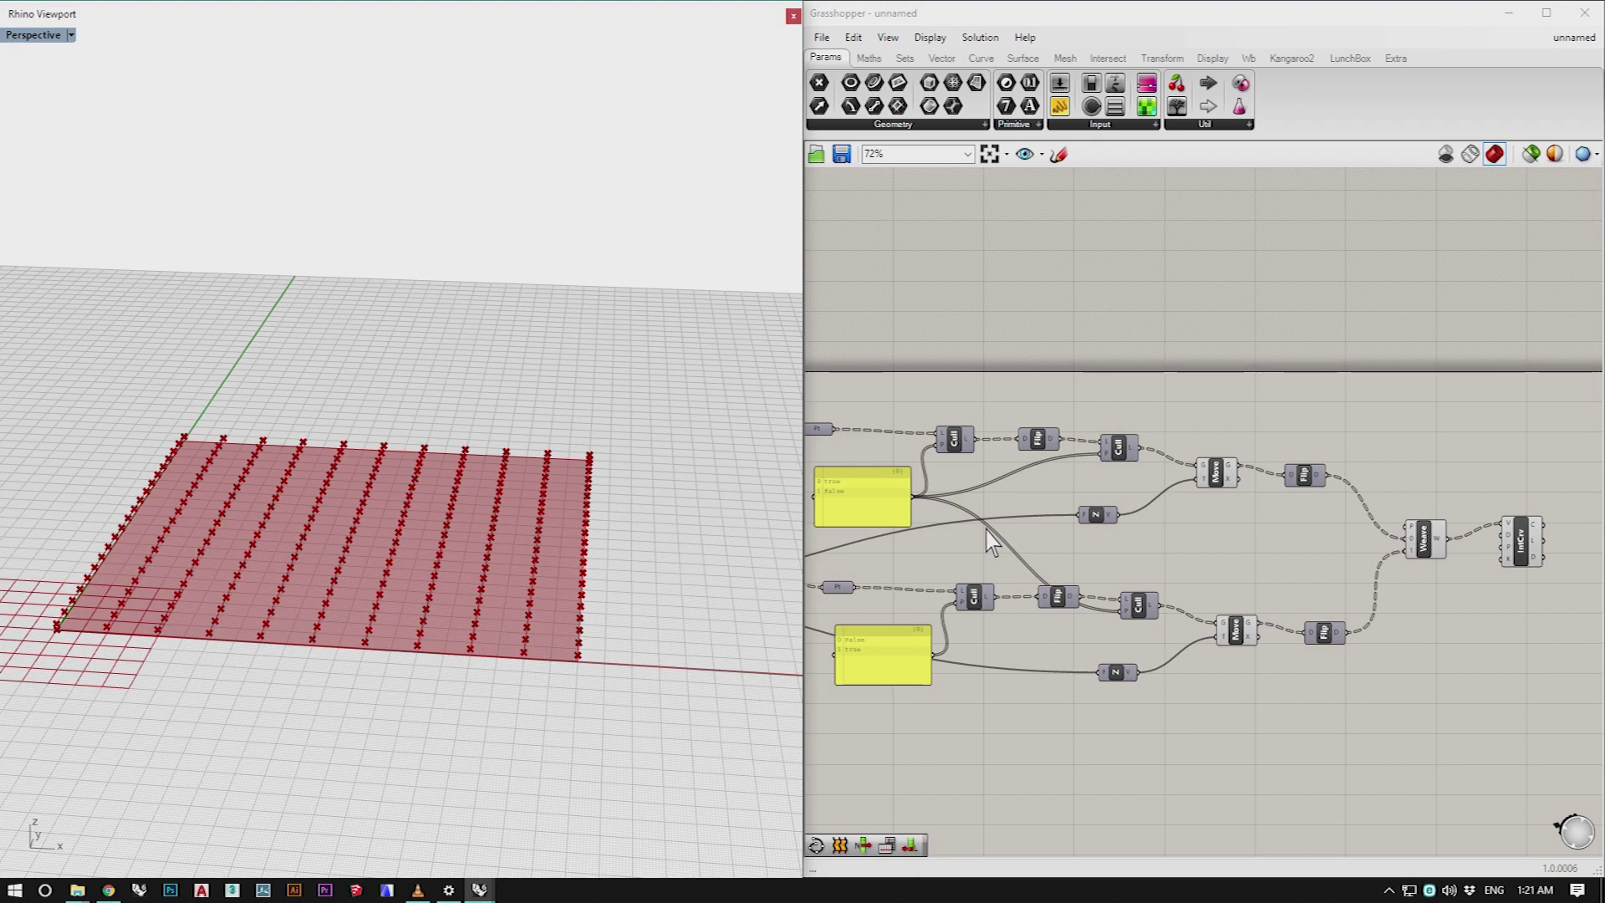
# Step: Insert a Negative component ahead of the lower branch's Unit Z so its points move in the opposite direction
pyautogui.scroll(5, 1007, 704)
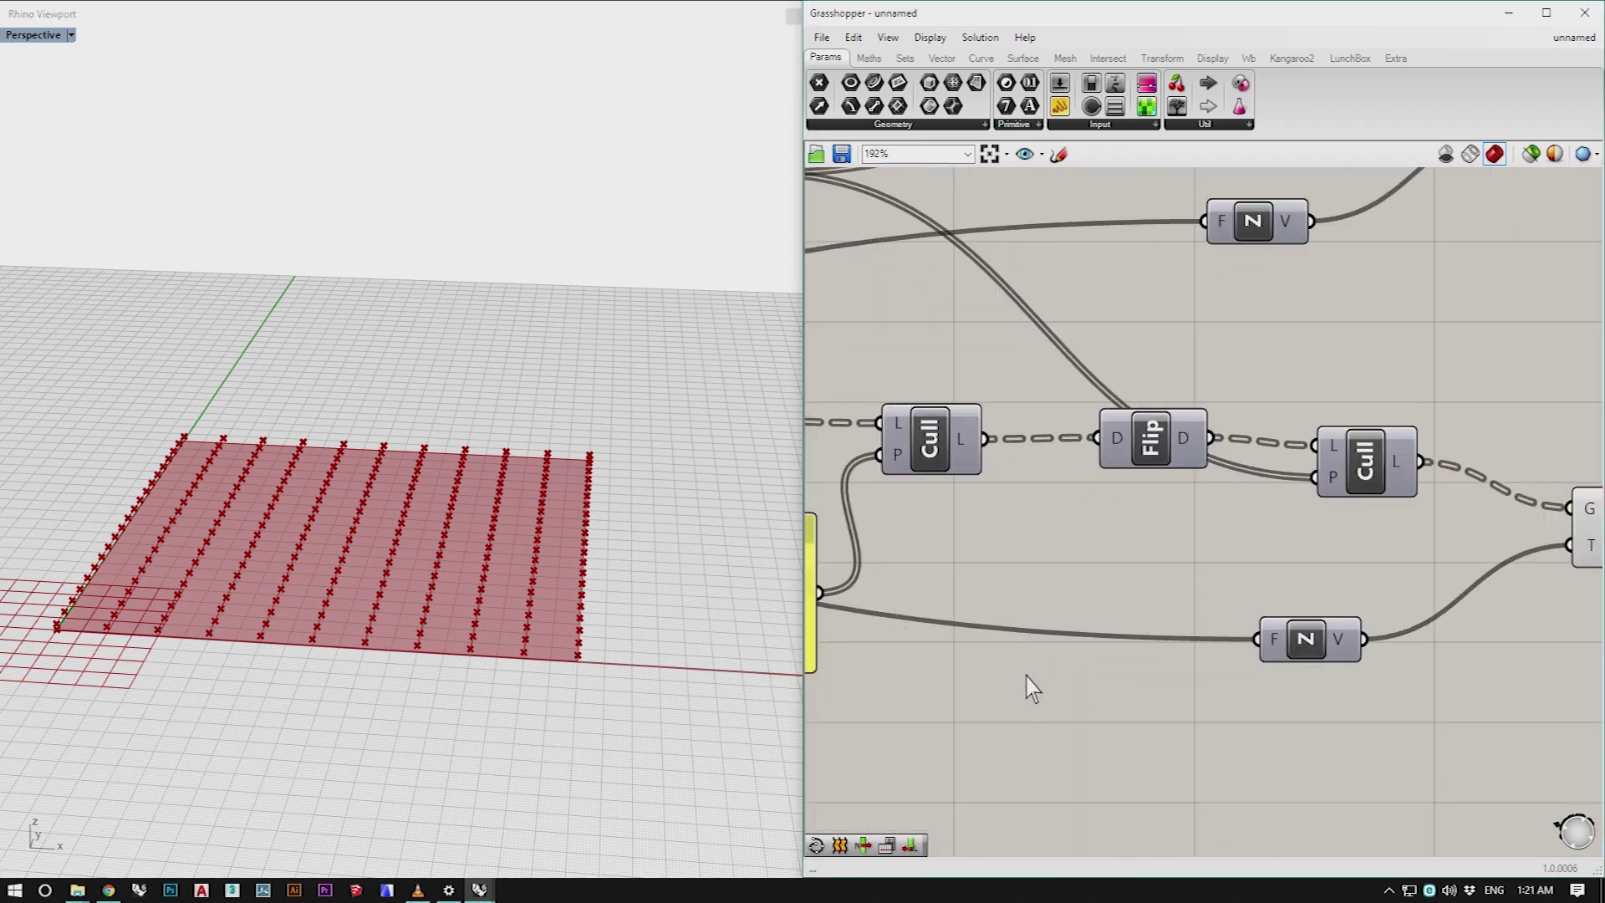
pyautogui.doubleClick(1025, 673)
pyautogui.write('neg')
pyautogui.press('Return')
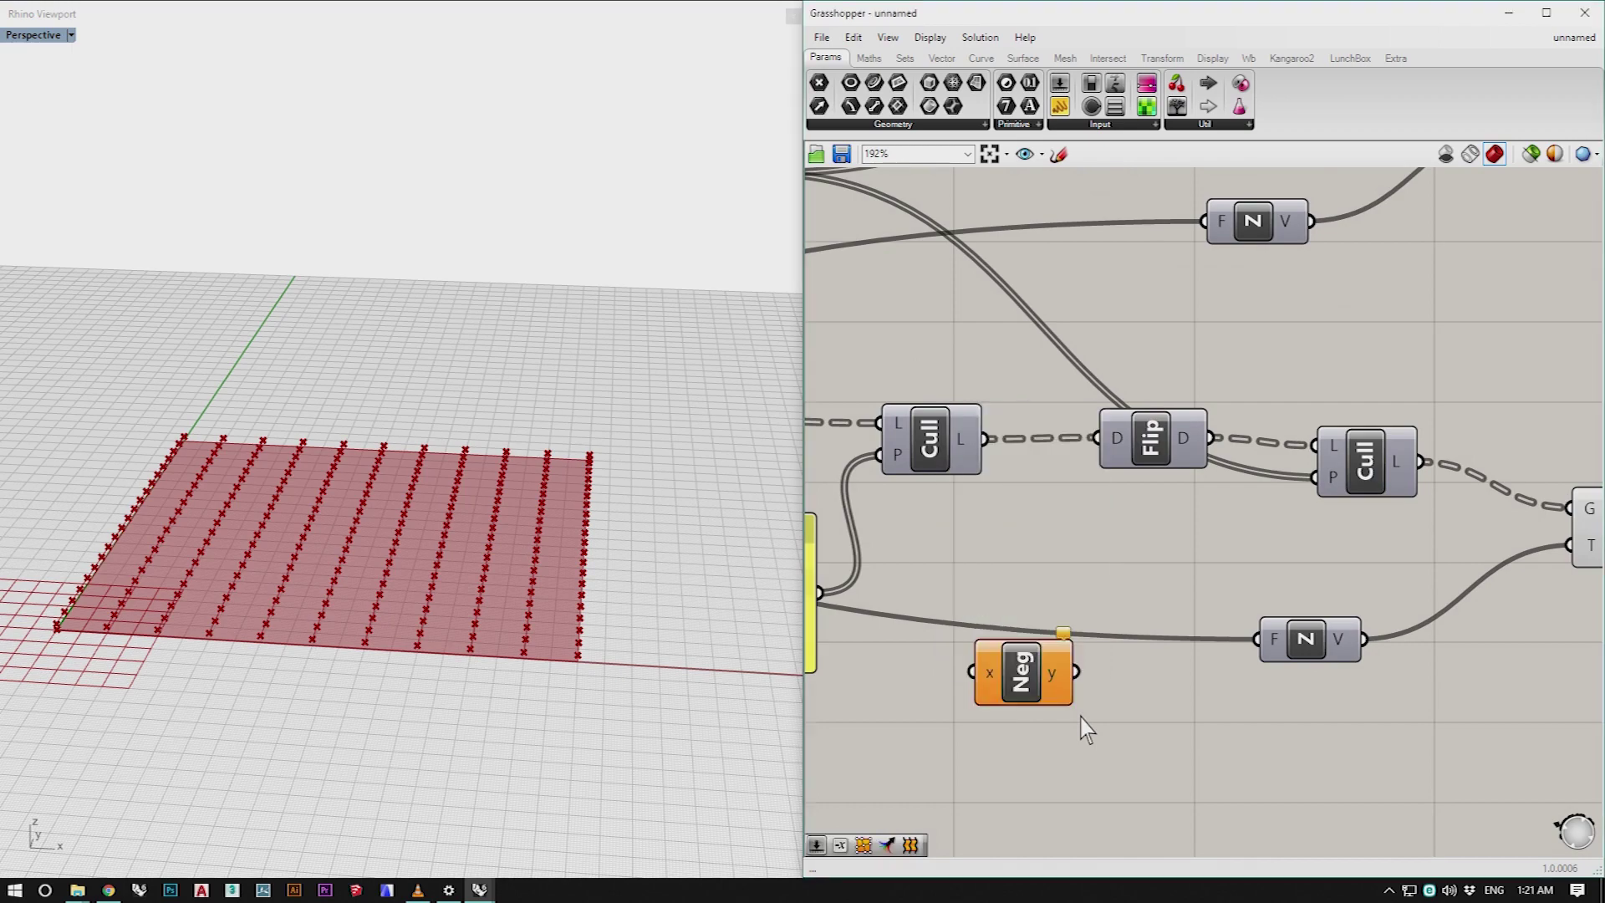
pyautogui.scroll(-6, 1092, 728)
pyautogui.moveTo(1198, 672)
pyautogui.mouseDown()
pyautogui.moveTo(1248, 697)
pyautogui.moveTo(1375, 646)
pyautogui.mouseUp()
pyautogui.scroll(4, 1304, 727)
pyautogui.moveTo(636, 552)
pyautogui.mouseDown(button='right')
pyautogui.moveTo(369, 494)
pyautogui.moveTo(340, 561)
pyautogui.moveTo(372, 544)
pyautogui.moveTo(571, 569)
pyautogui.moveTo(649, 541)
pyautogui.moveTo(563, 545)
pyautogui.mouseUp(button='right')
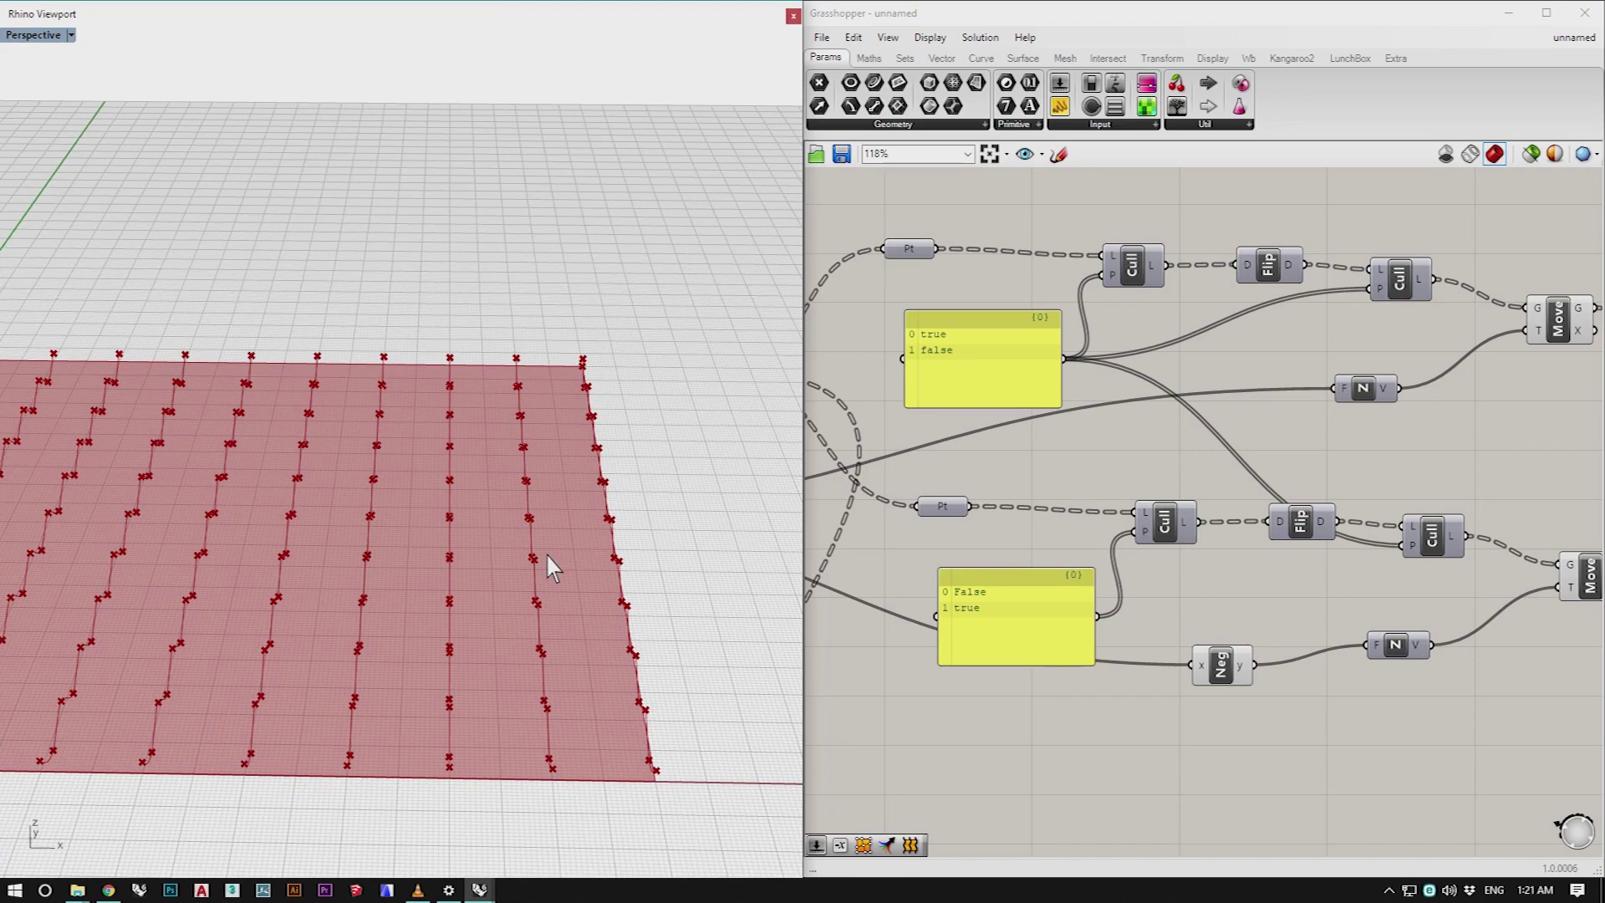
pyautogui.moveTo(549, 563); pyautogui.dragTo(618, 558, button='right')
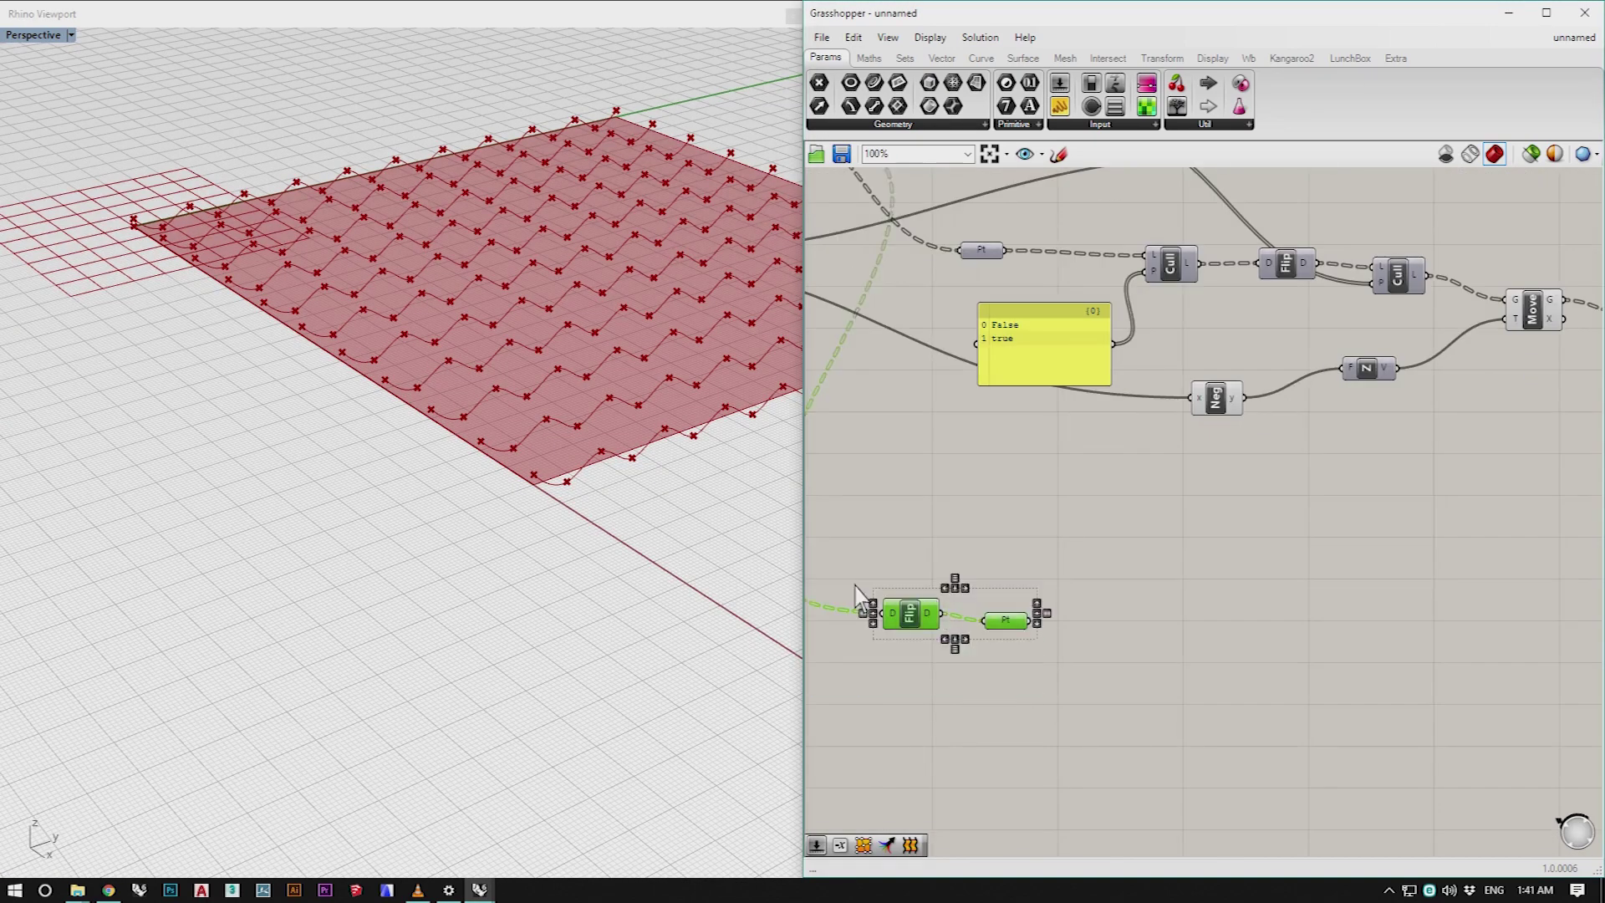
# Step: Move the loose Flip Matrix and Point down and duplicate both branches with their Weave and Interpolate below the originals
pyautogui.scroll(-2, 935, 609)
pyautogui.moveTo(935, 609); pyautogui.dragTo(940, 846)
pyautogui.moveTo(1546, 584); pyautogui.dragTo(1042, 562)
pyautogui.scroll(-2, 909, 482)
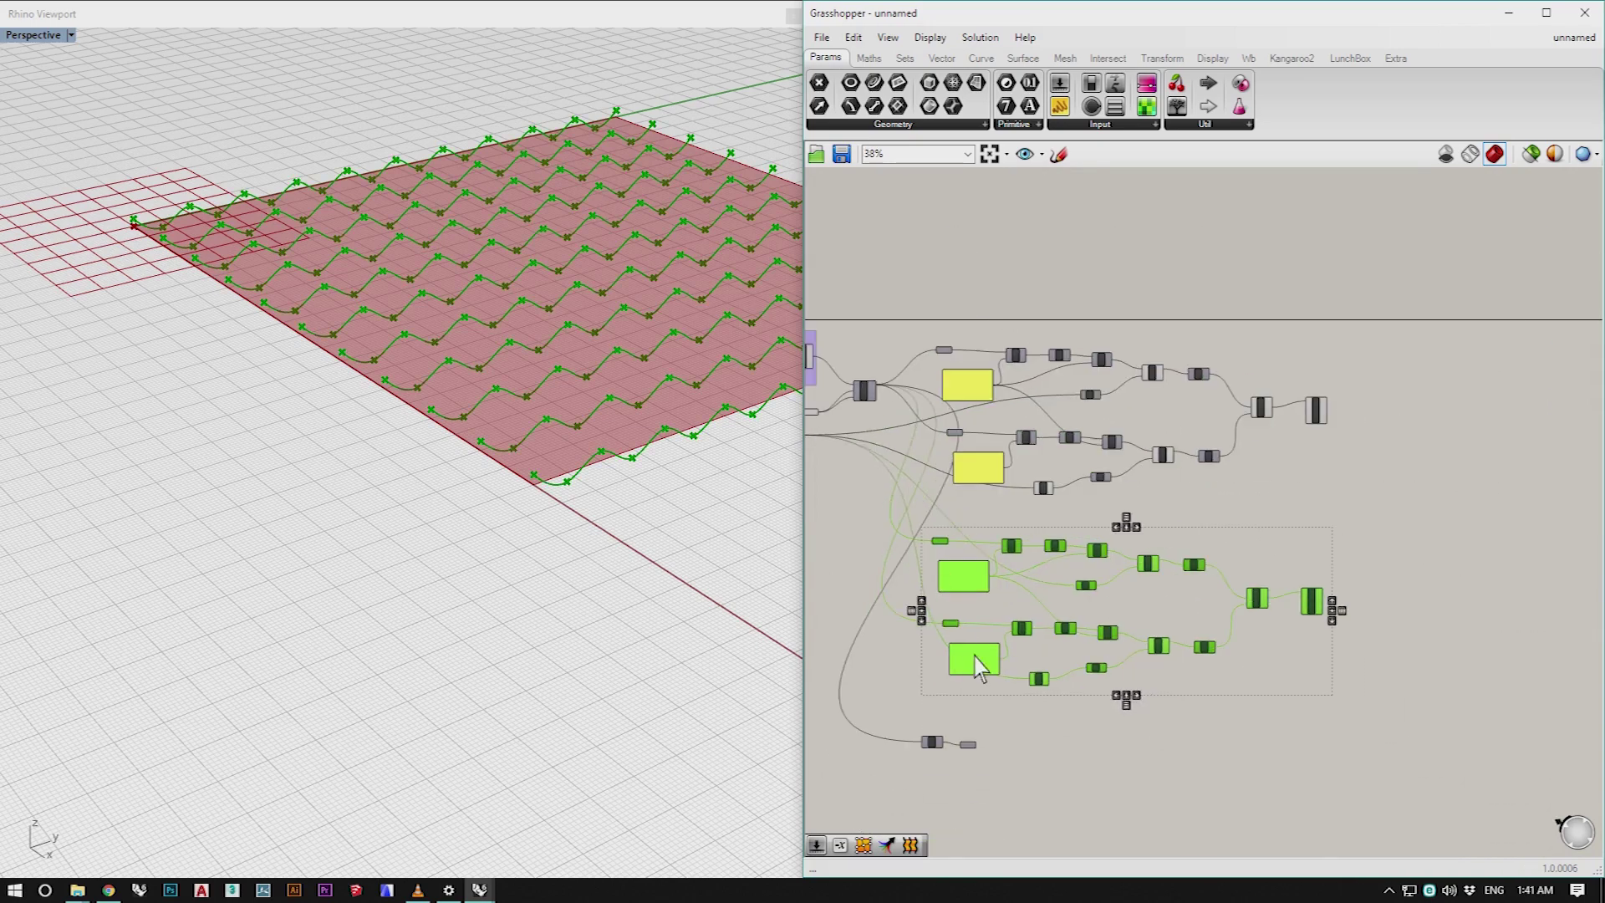
pyautogui.click(1134, 742)
# Step: Set the cull pattern in the duplicated set's upper panel to false, true
pyautogui.scroll(8, 998, 681)
pyautogui.moveTo(859, 331); pyautogui.dragTo(914, 336, button='right')
pyautogui.scroll(1, 898, 319)
pyautogui.click(883, 316)
pyautogui.doubleClick(888, 330)
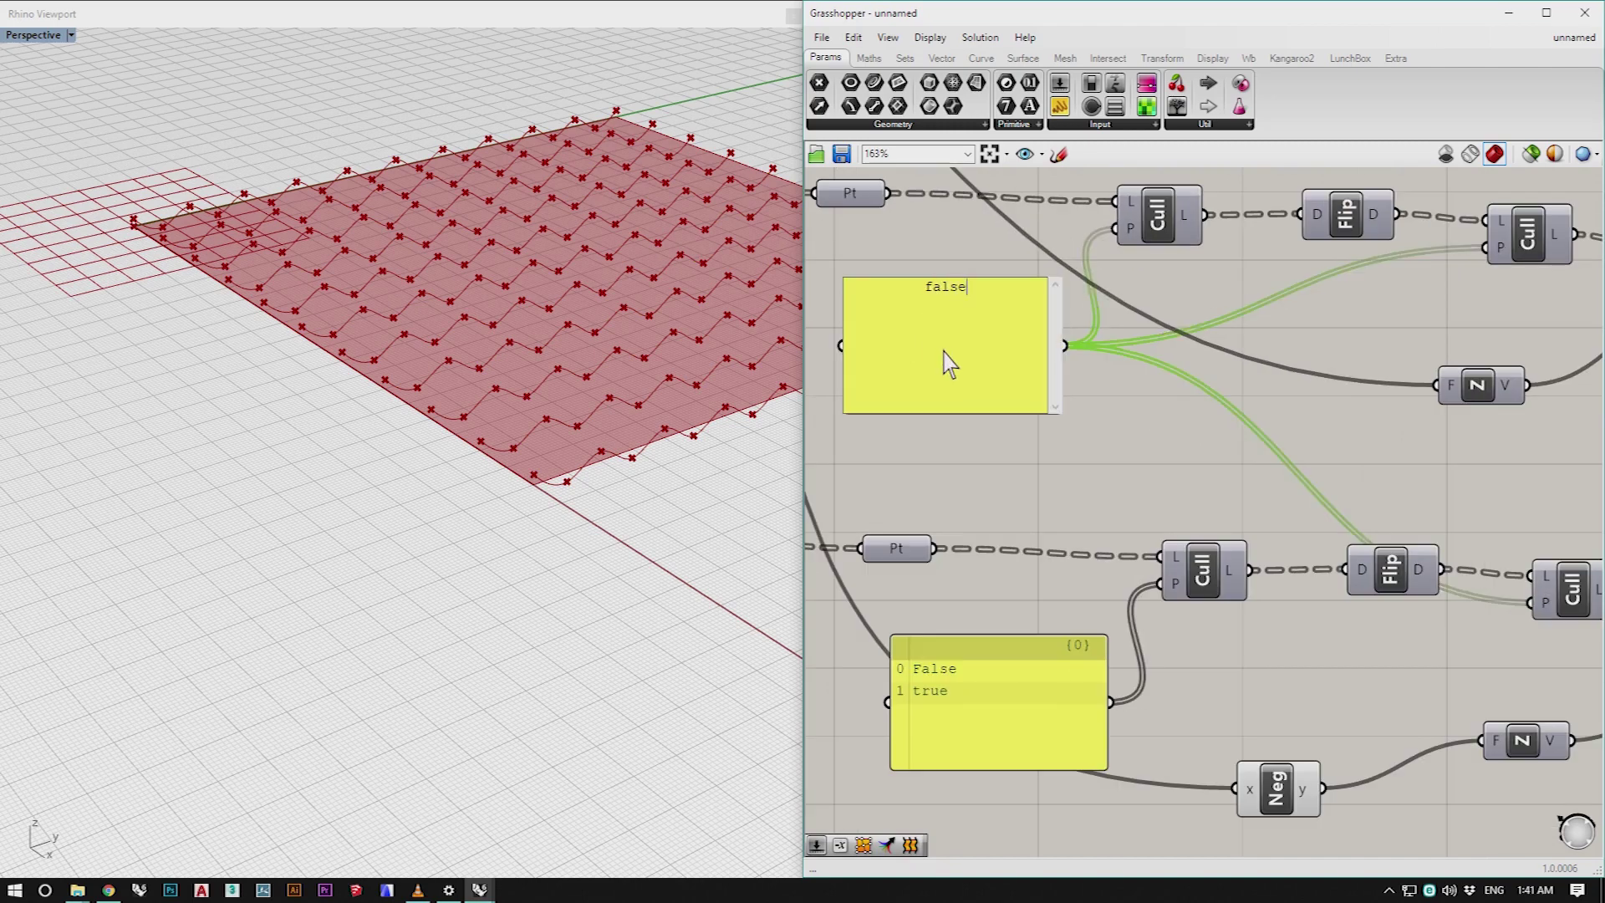
pyautogui.click(1129, 485)
# Step: Set the cull pattern in the duplicated set's lower panel to true, false
pyautogui.scroll(3, 995, 736)
pyautogui.doubleClick(962, 681)
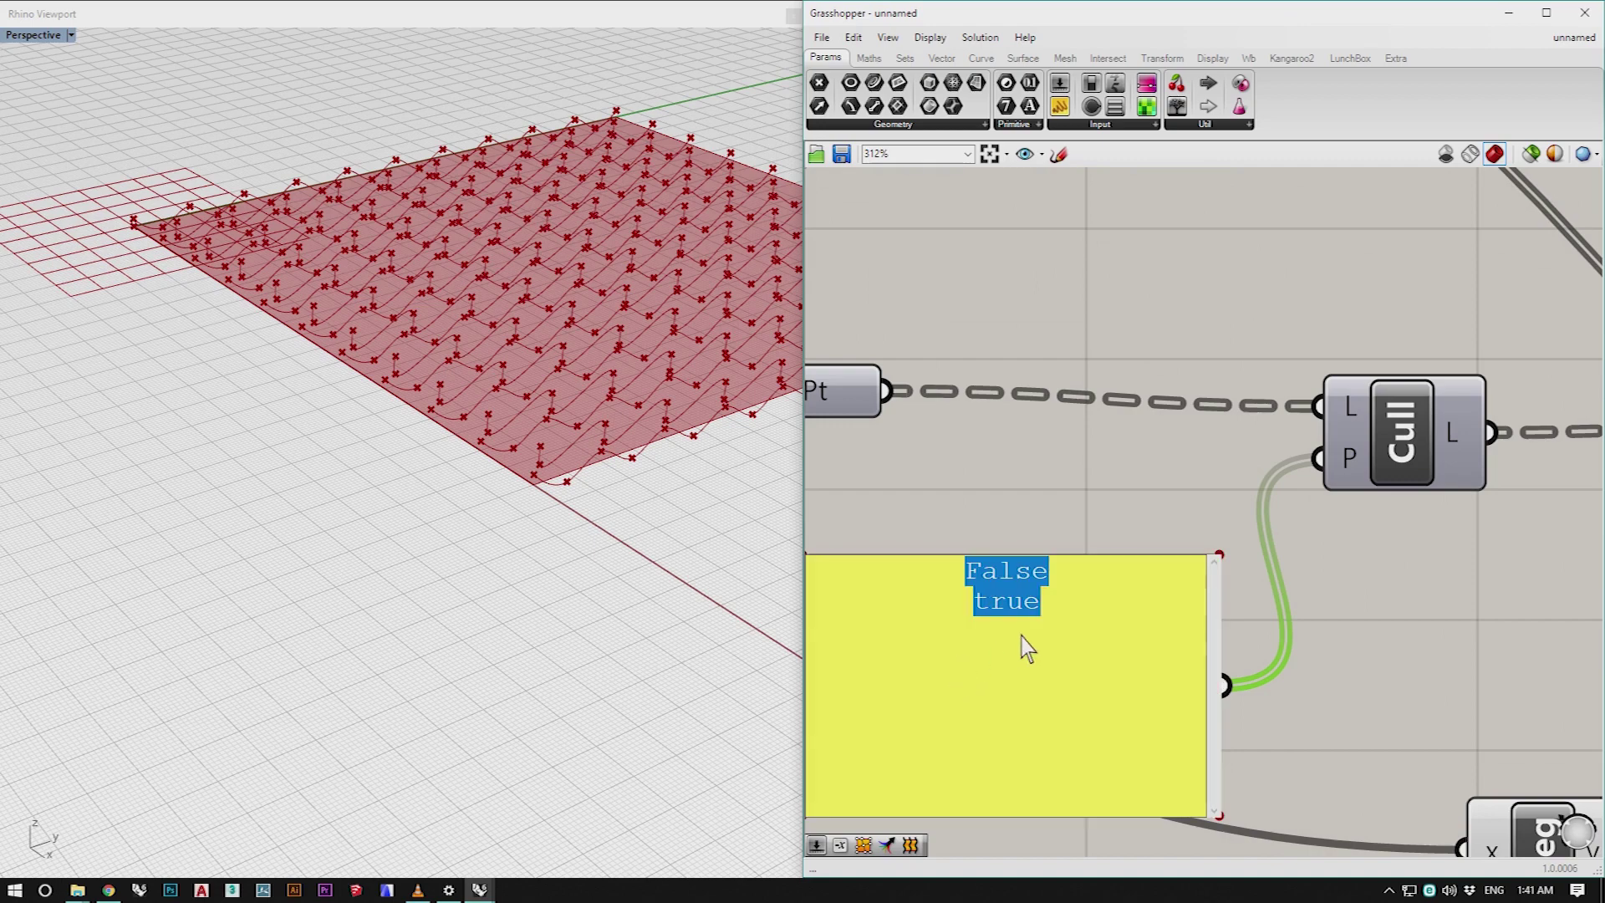
pyautogui.write('true')
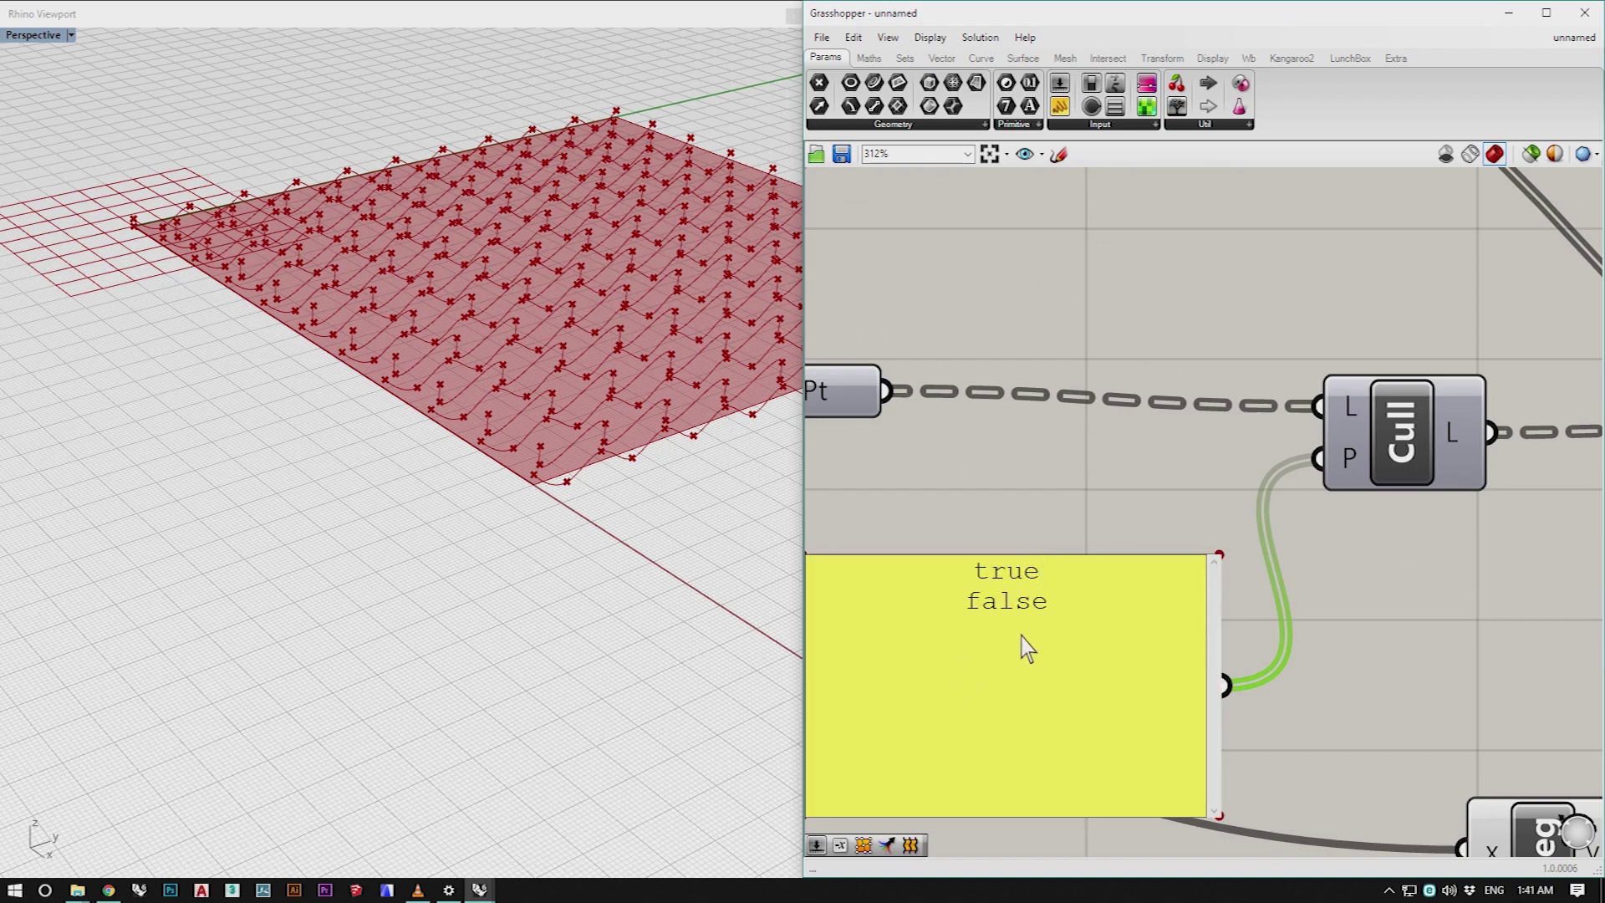
pyautogui.click(1053, 506)
pyautogui.scroll(6, 569, 468)
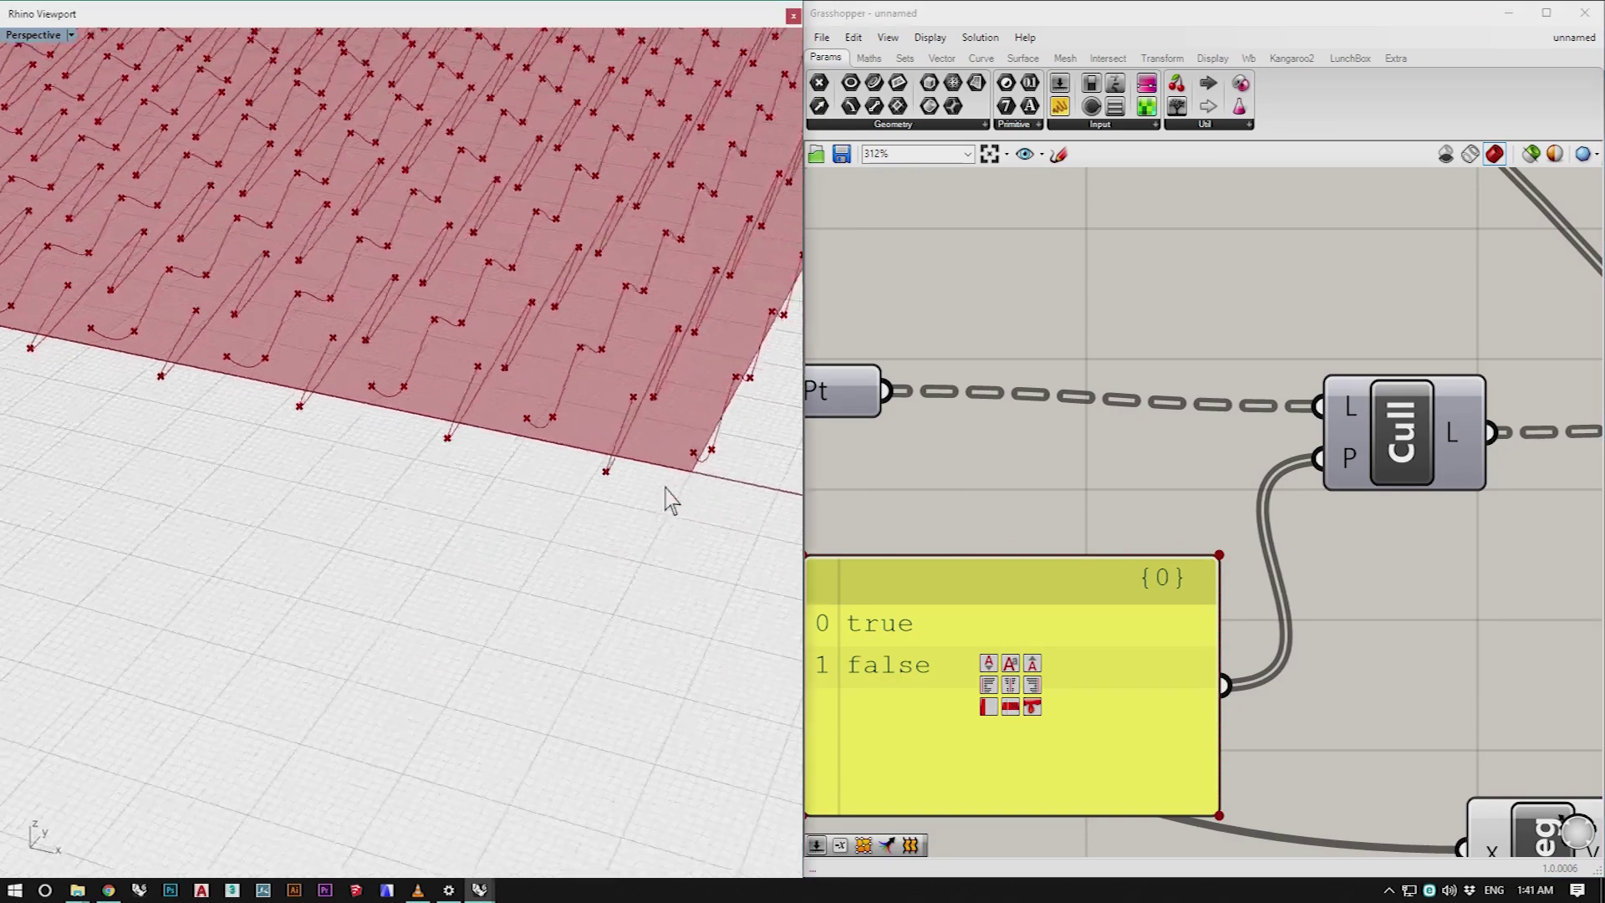
pyautogui.scroll(-6, 636, 510)
pyautogui.scroll(-7, 995, 527)
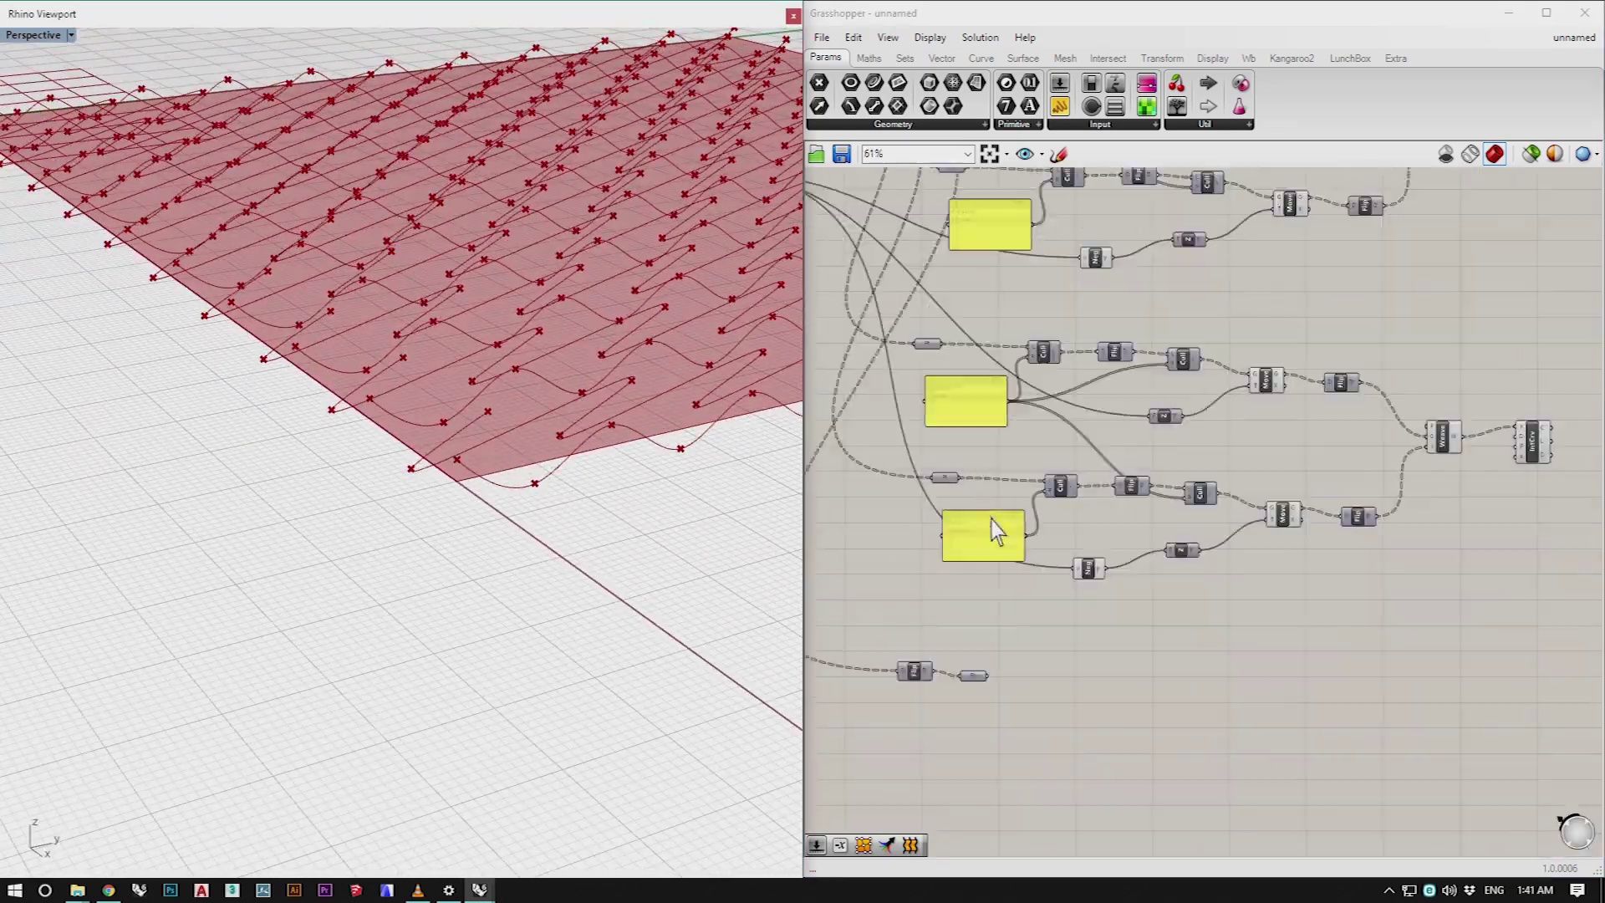
# Step: Swap the duplicated Weave's inputs, wiring the lower Flip Matrix into stream 0 and the upper one into stream 1
pyautogui.scroll(4, 1204, 520)
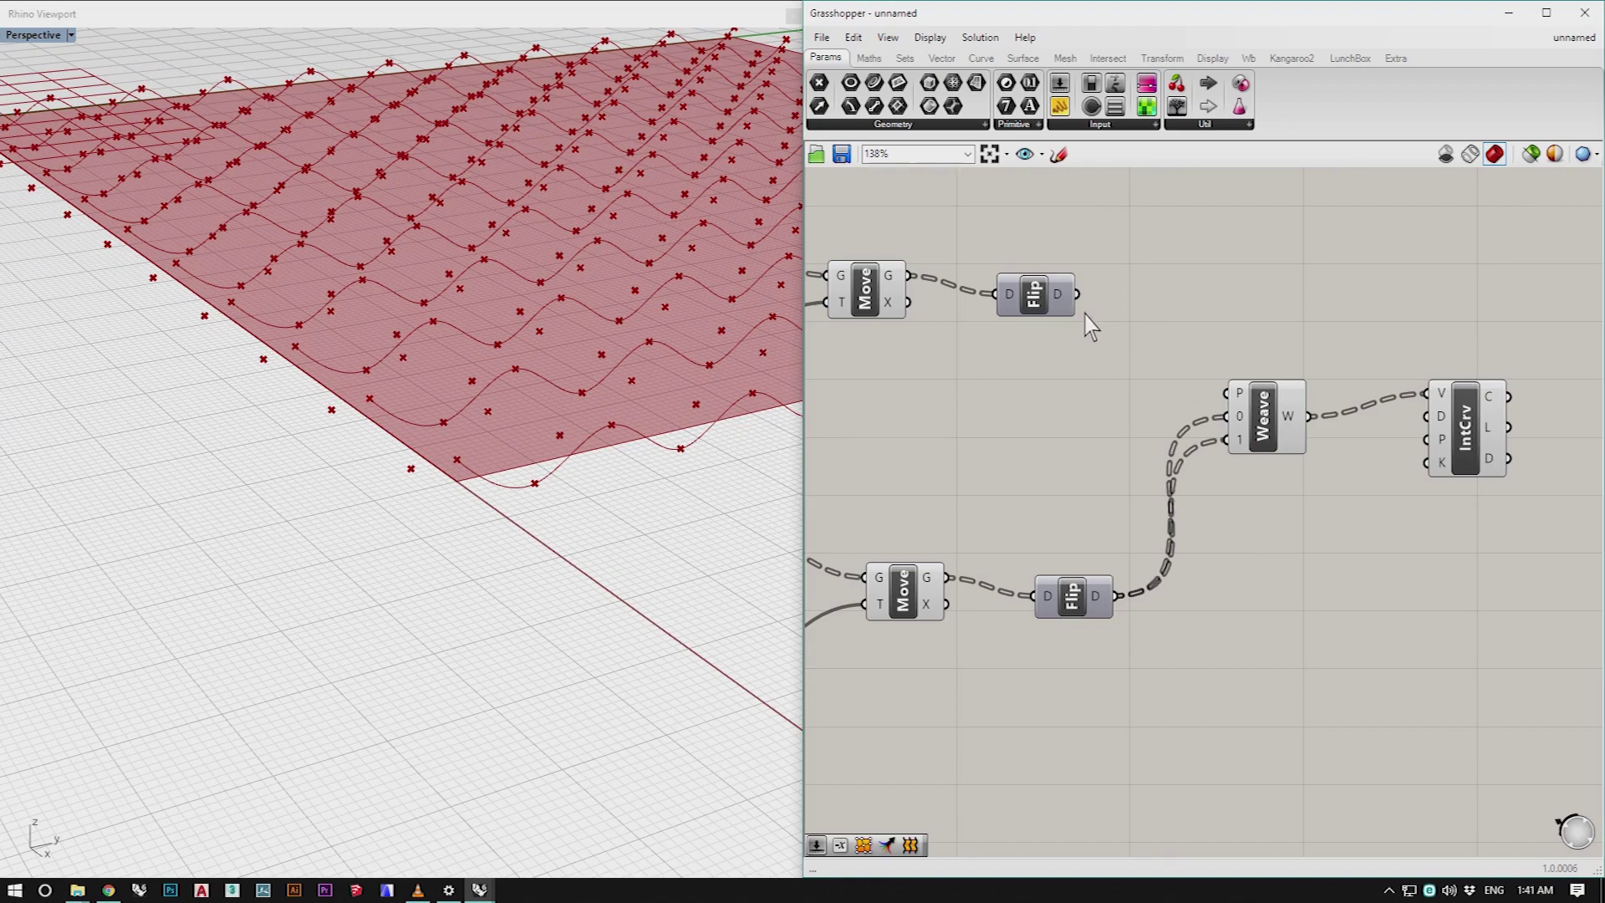
pyautogui.moveTo(1210, 449); pyautogui.dragTo(1219, 443)
pyautogui.moveTo(752, 547)
pyautogui.mouseDown(button='right')
pyautogui.moveTo(590, 538)
pyautogui.moveTo(655, 580)
pyautogui.moveTo(616, 358)
pyautogui.moveTo(532, 259)
pyautogui.moveTo(544, 293)
pyautogui.moveTo(630, 340)
pyautogui.moveTo(502, 276)
pyautogui.mouseUp(button='right')
pyautogui.scroll(-8, 502, 276)
pyautogui.scroll(-2, 505, 280)
pyautogui.scroll(-6, 1165, 501)
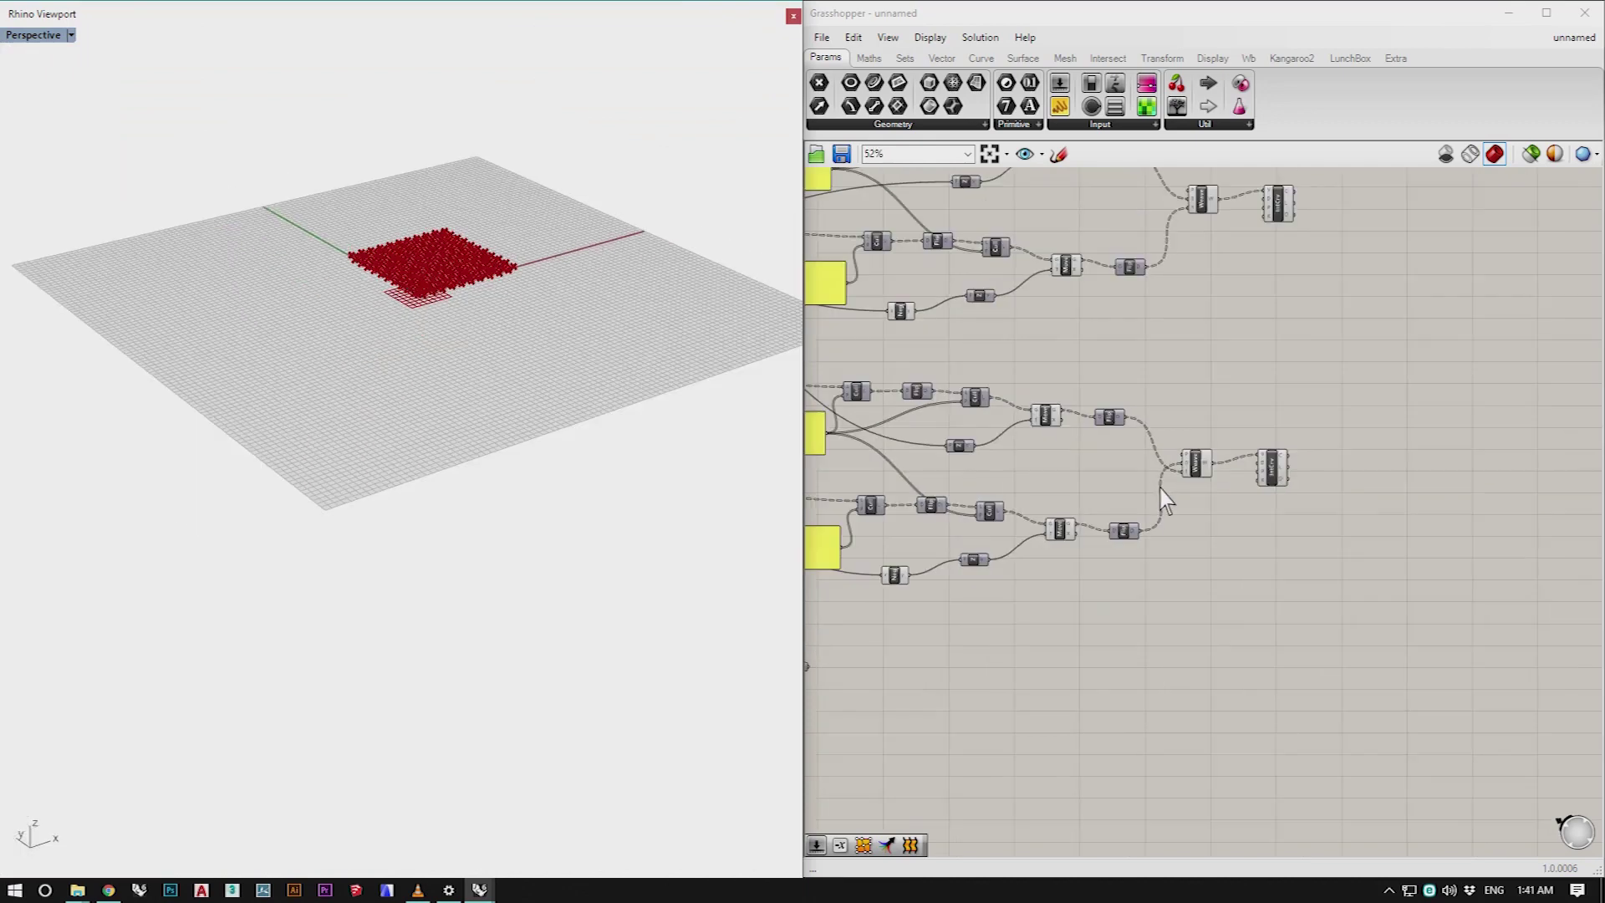
# Step: Move the loose Flip Matrix and Point further down and duplicate both curve-generating sets beside them
pyautogui.scroll(3, 1037, 606)
pyautogui.moveTo(988, 537); pyautogui.dragTo(912, 723)
pyautogui.click(968, 526)
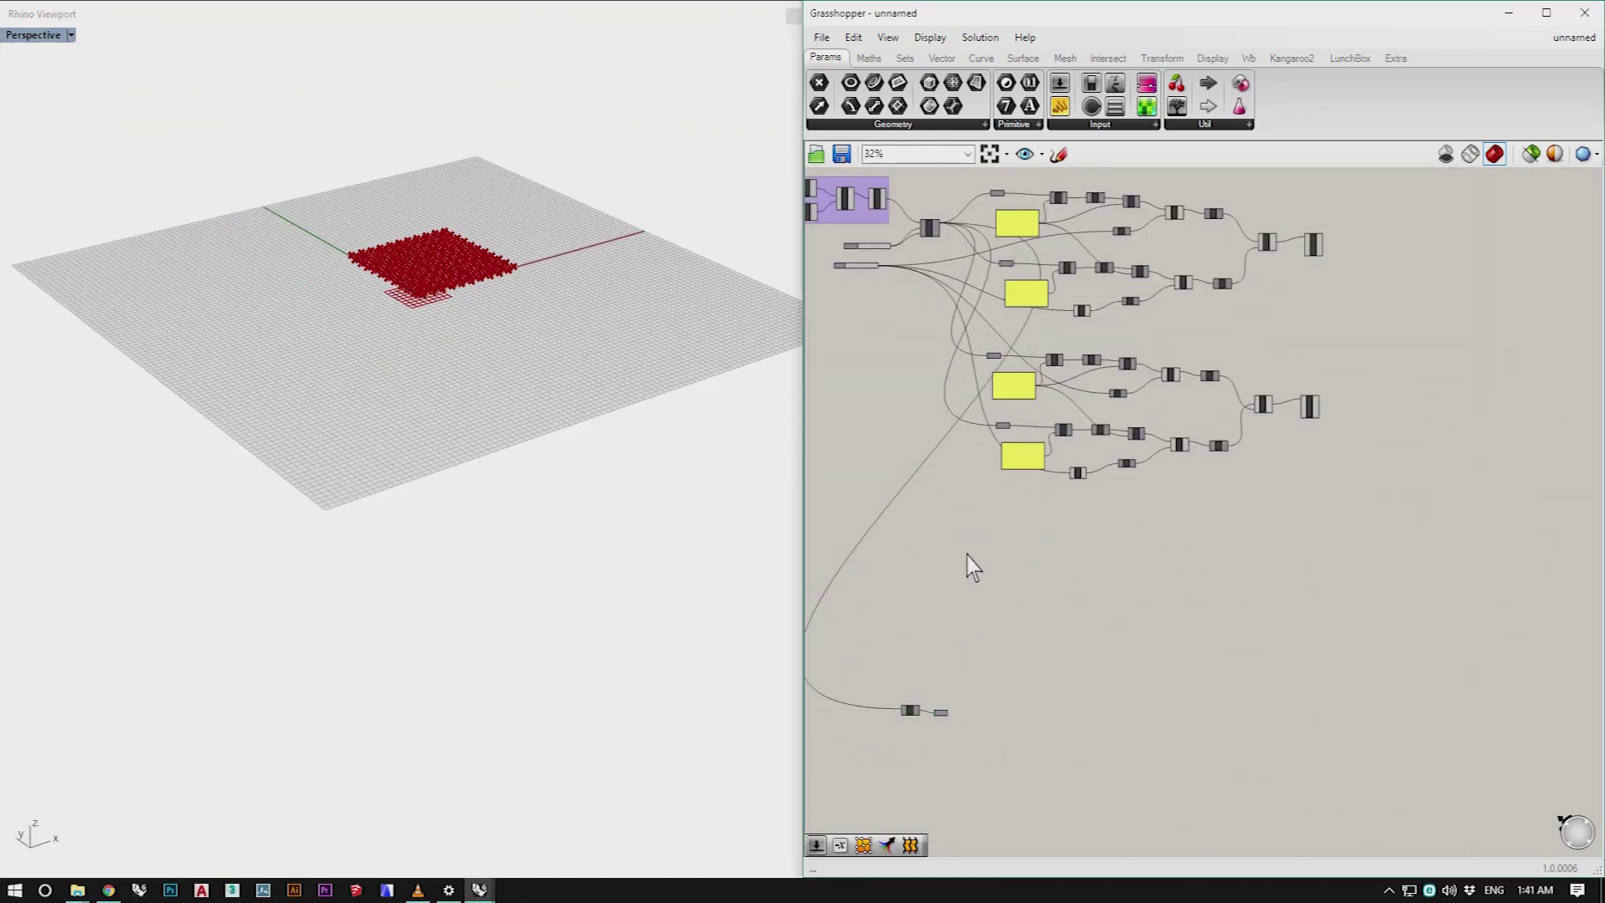
pyautogui.scroll(5, 957, 280)
pyautogui.scroll(-4, 958, 280)
pyautogui.scroll(2, 945, 230)
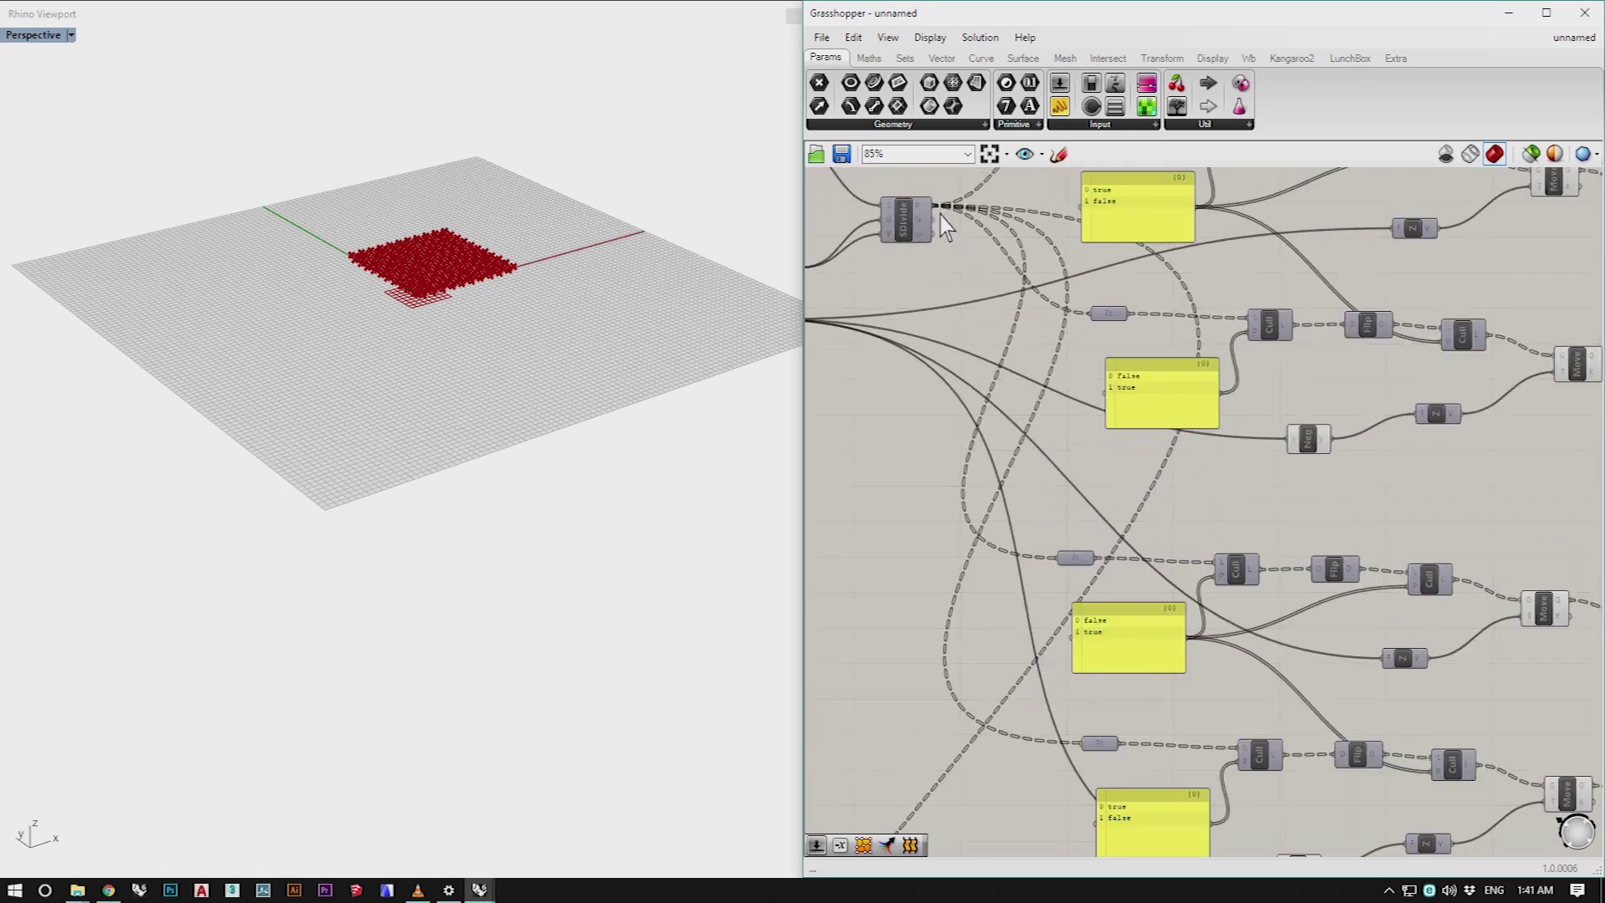
pyautogui.scroll(-2, 945, 226)
pyautogui.scroll(-3, 943, 224)
pyautogui.moveTo(1409, 571); pyautogui.dragTo(1119, 633)
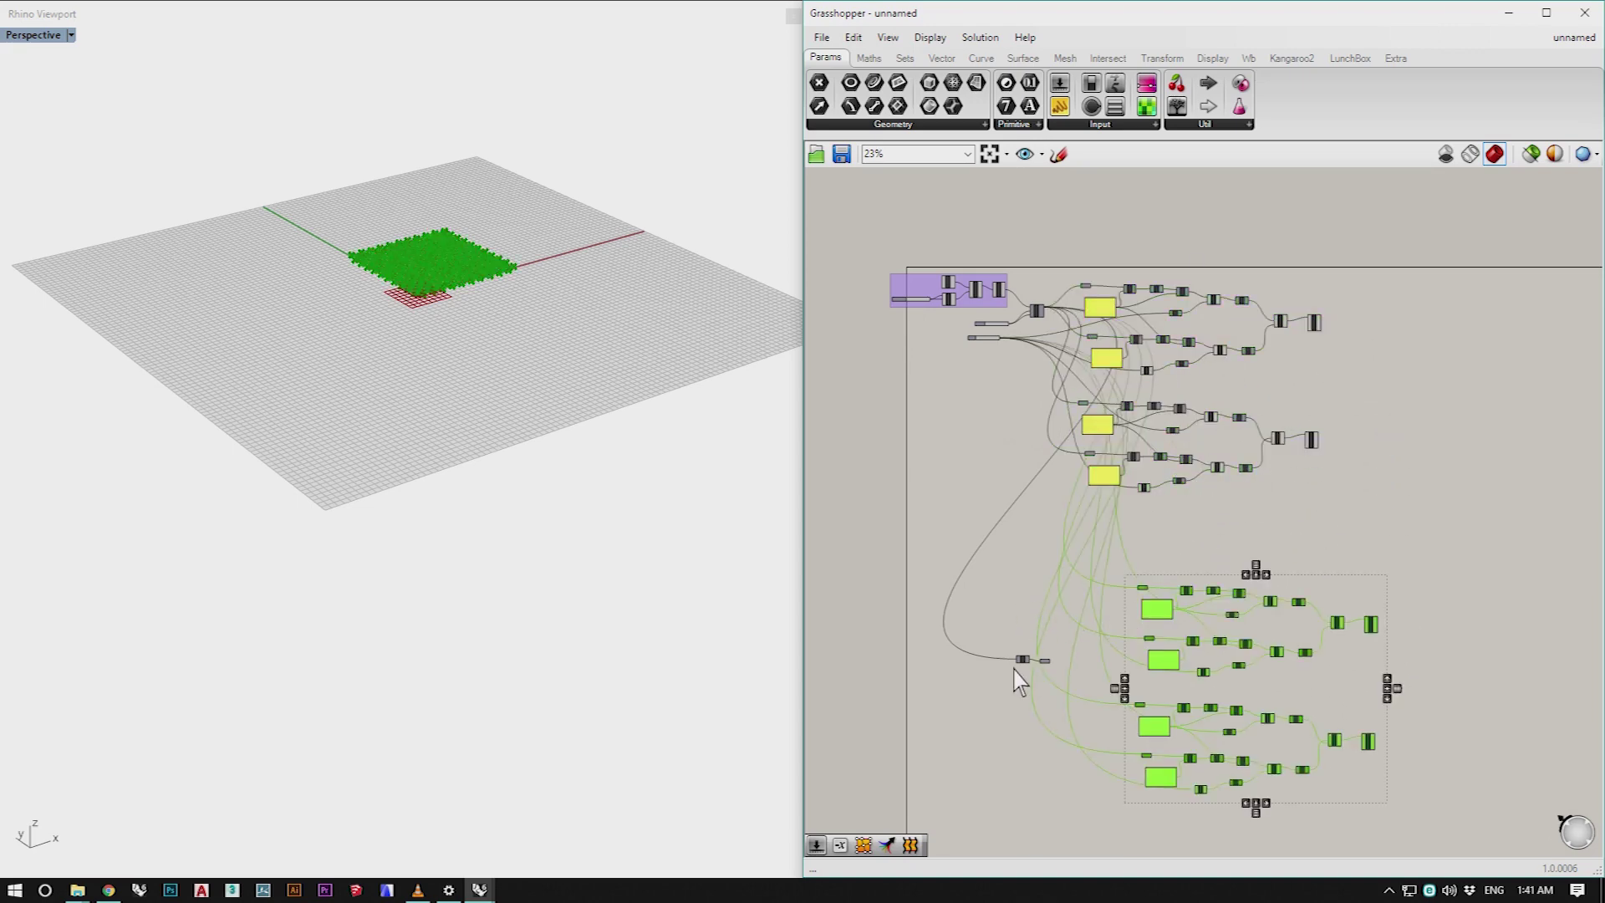
# Step: Wire the Point parameter after the loose Flip Matrix into the four Point parameters of the newly duplicated sets
pyautogui.scroll(7, 1020, 682)
pyautogui.moveTo(1074, 570); pyautogui.dragTo(1391, 300)
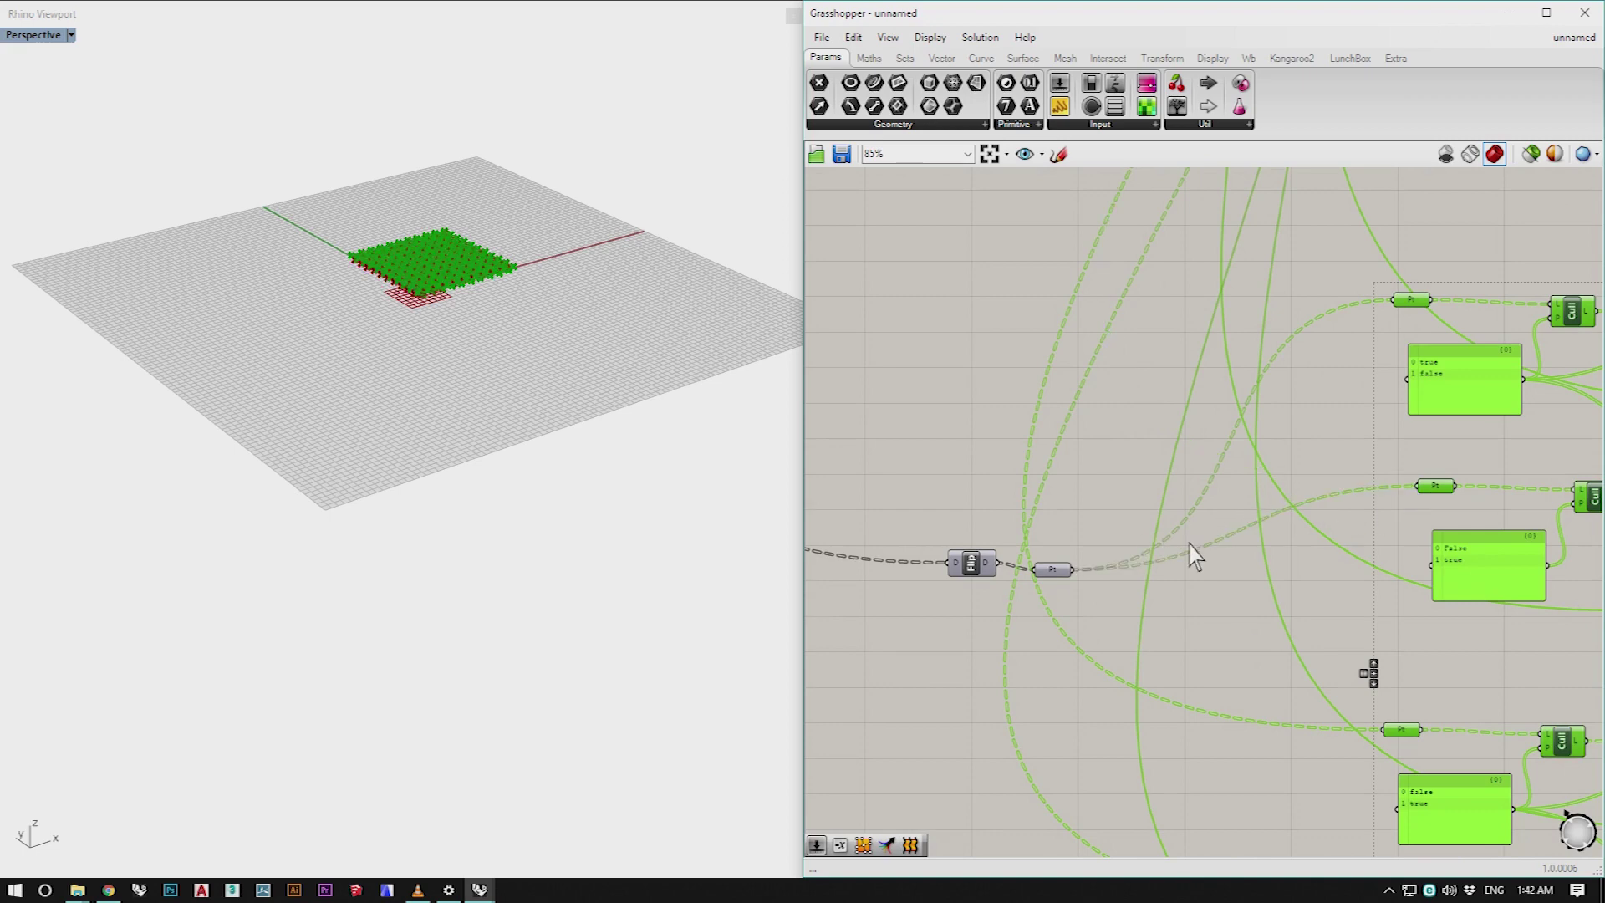
pyautogui.moveTo(1345, 713); pyautogui.dragTo(1375, 725)
pyautogui.moveTo(1314, 671); pyautogui.dragTo(1171, 539, button='right')
pyautogui.scroll(-5, 1170, 544)
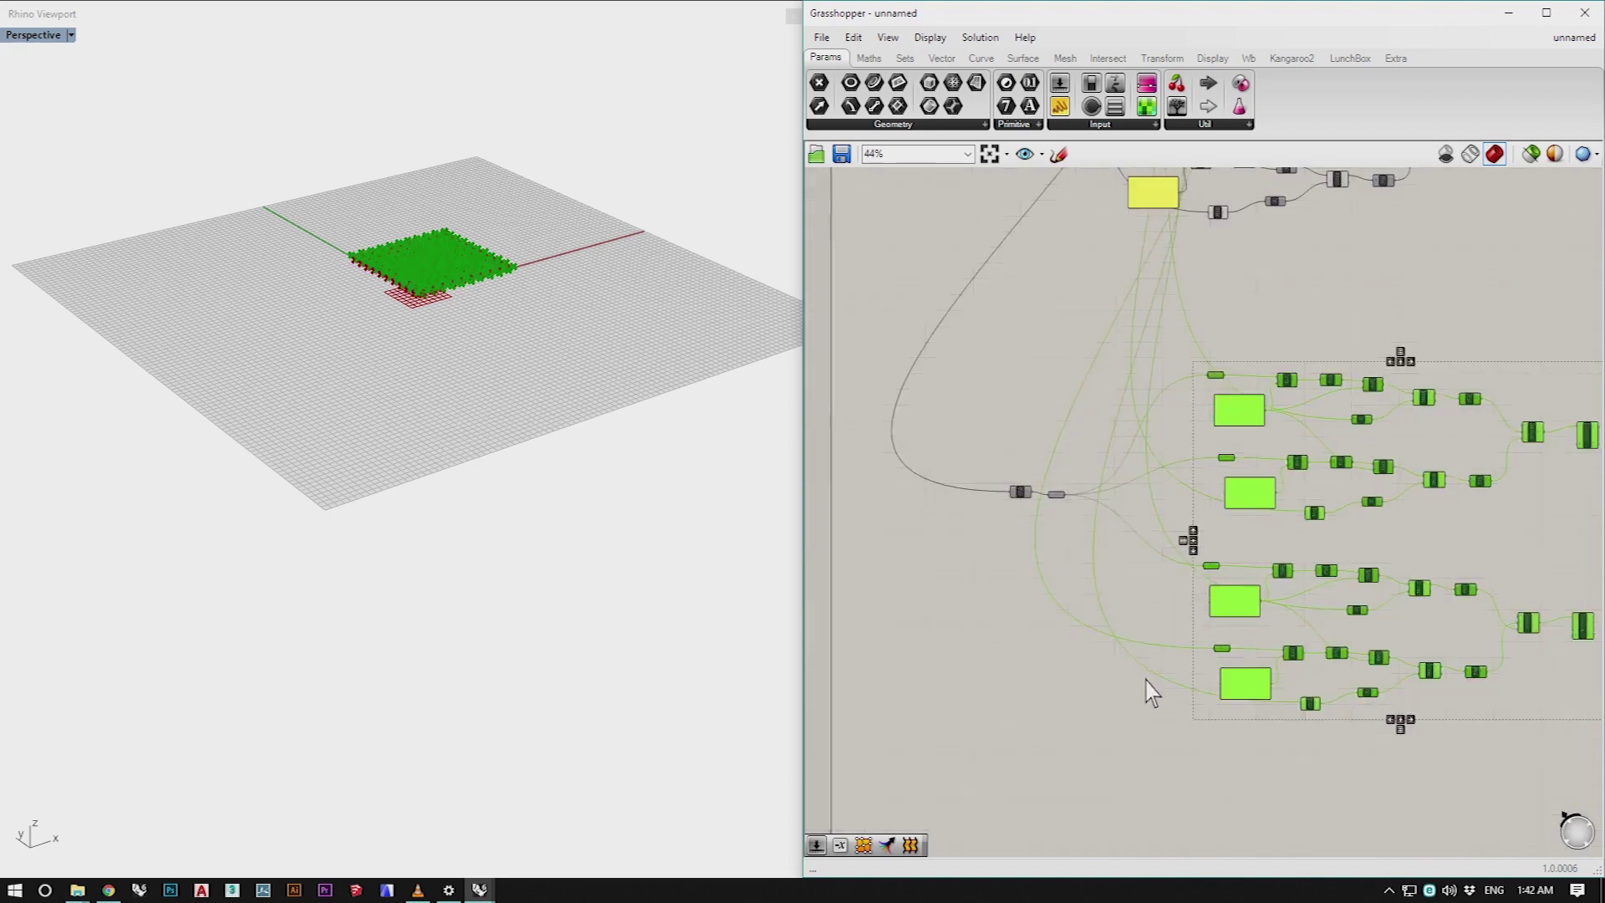
pyautogui.scroll(3, 1146, 678)
pyautogui.moveTo(1195, 591); pyautogui.dragTo(1264, 637)
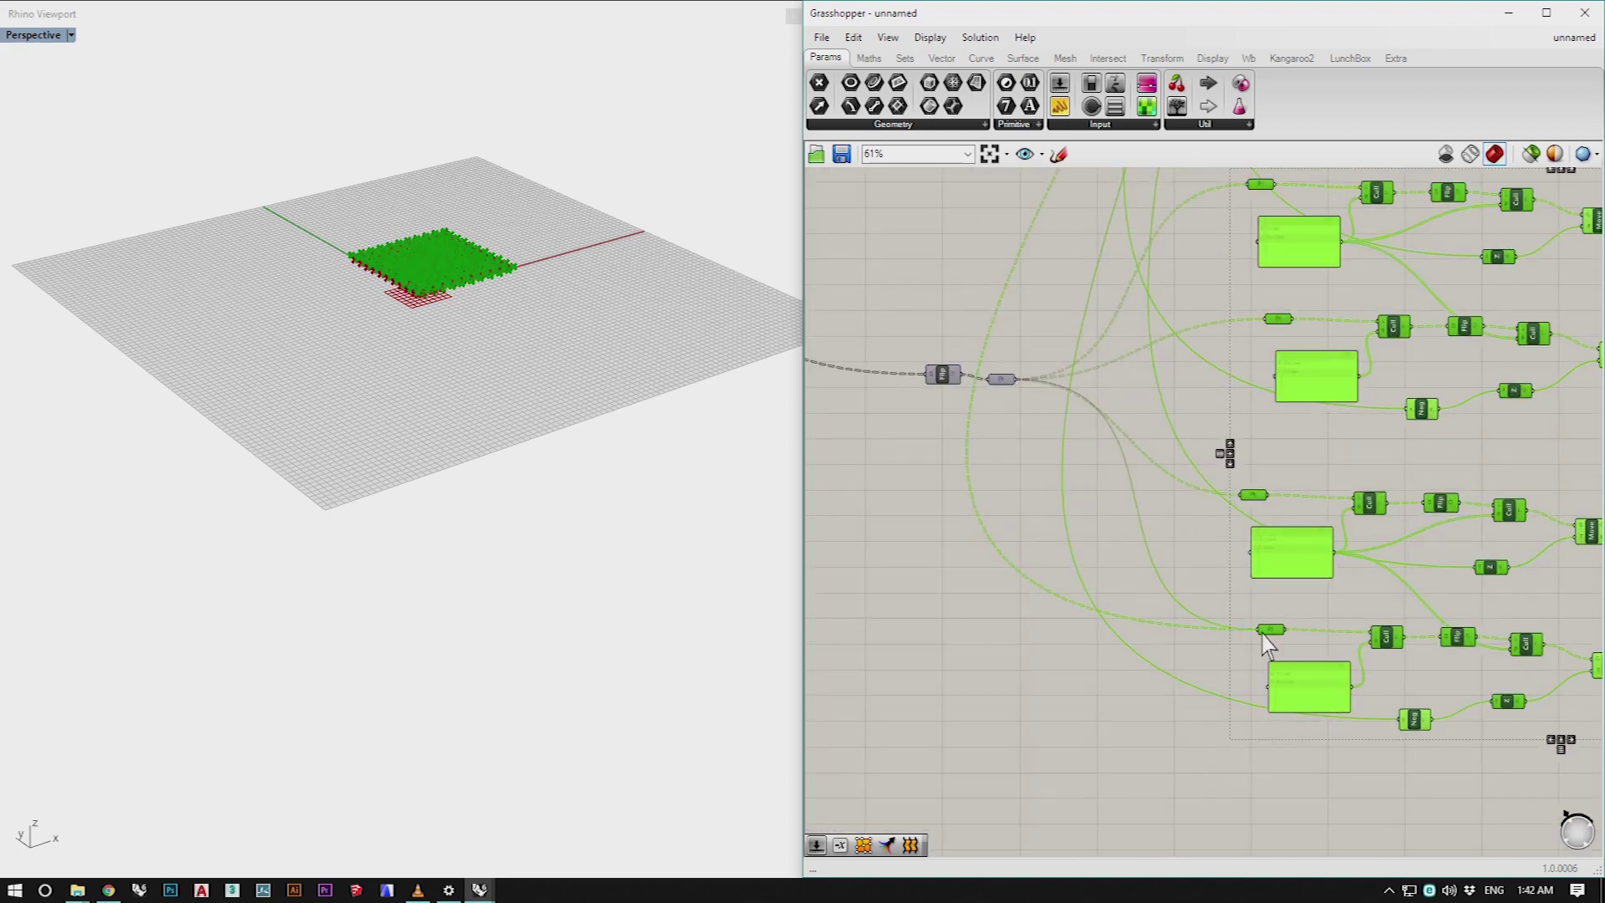
pyautogui.click(1003, 568)
# Step: Examine the curves running in both directions over the surface in the perspective view
pyautogui.scroll(10, 440, 259)
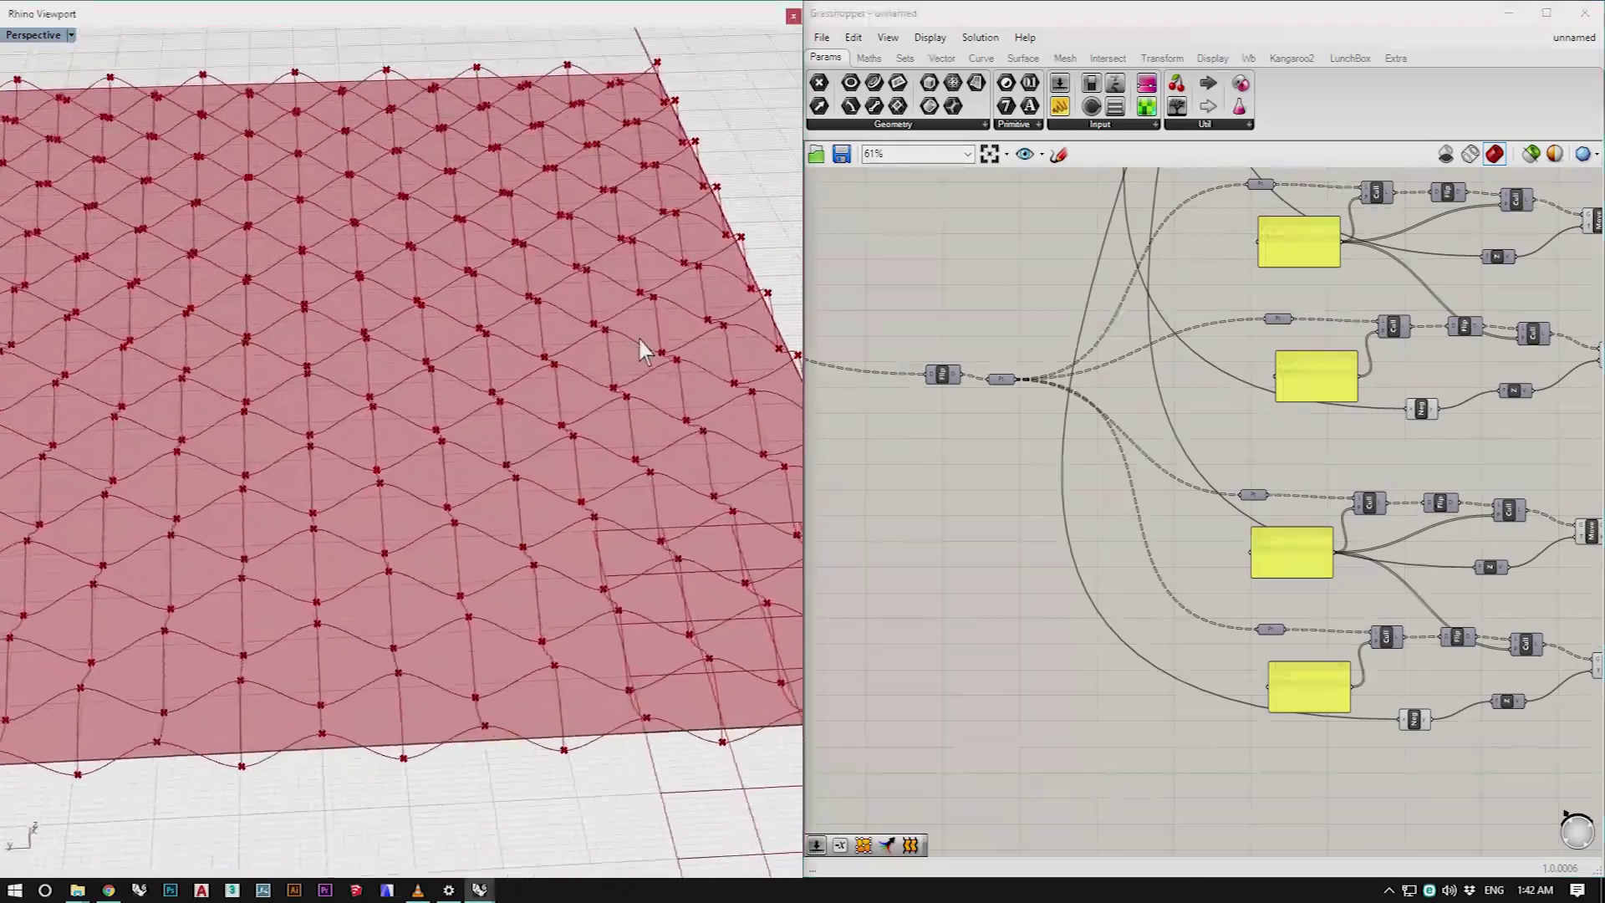
pyautogui.scroll(-5, 640, 350)
pyautogui.moveTo(610, 312); pyautogui.dragTo(455, 323, button='right')
pyautogui.scroll(5, 460, 330)
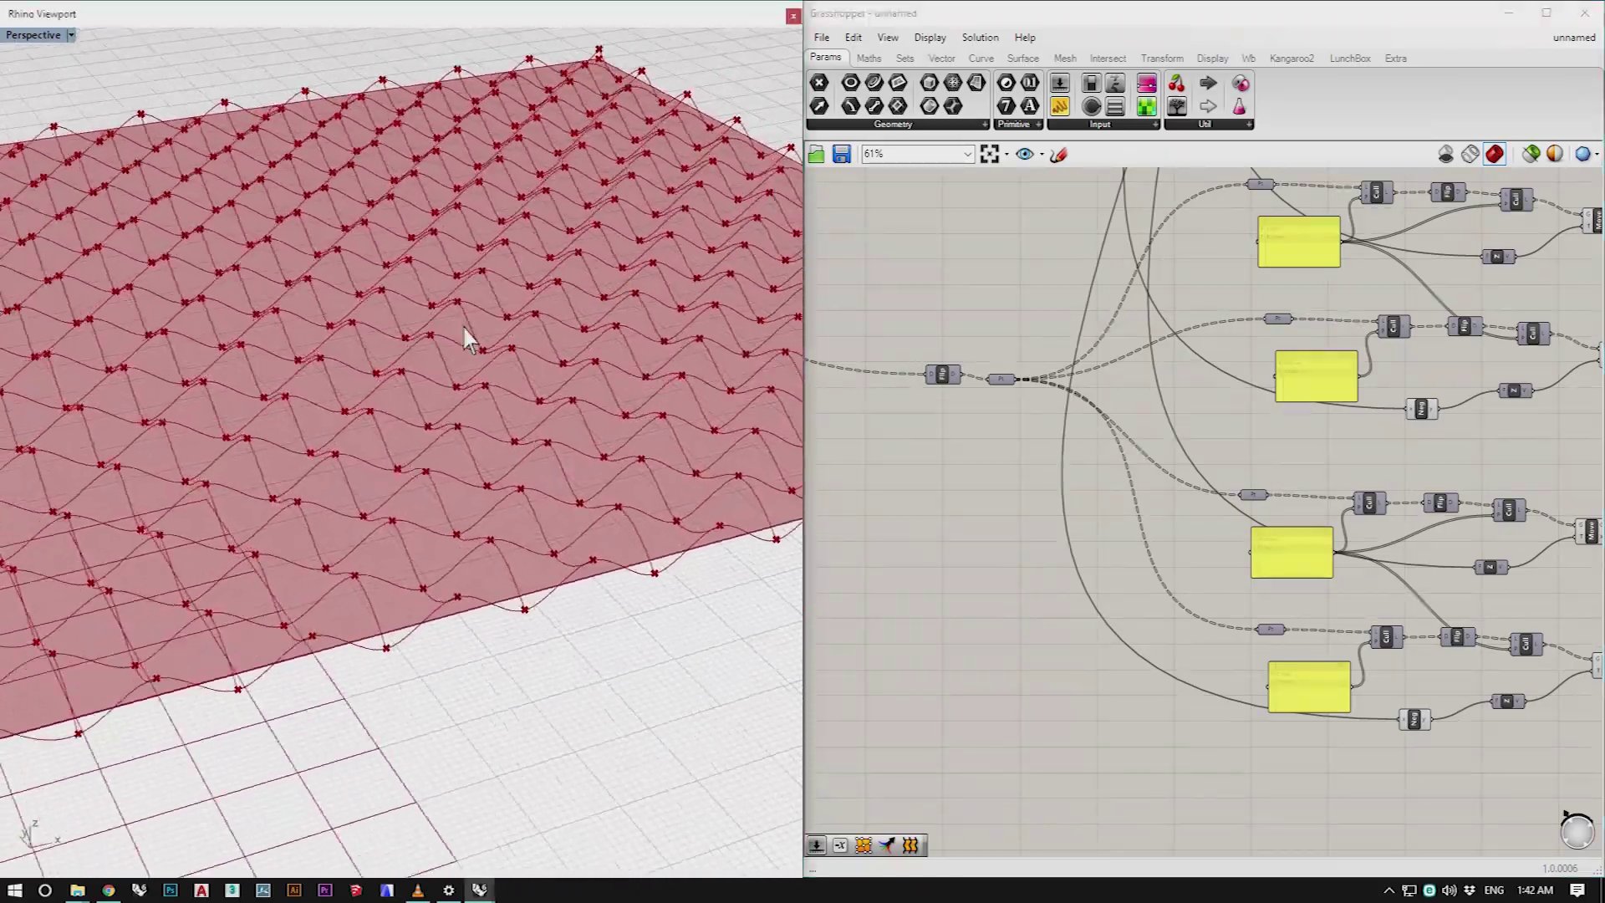
pyautogui.scroll(-3, 510, 334)
pyautogui.moveTo(562, 330)
pyautogui.mouseDown(button='right')
pyautogui.moveTo(537, 312)
pyautogui.moveTo(504, 323)
pyautogui.moveTo(584, 301)
pyautogui.moveTo(590, 318)
pyautogui.moveTo(552, 314)
pyautogui.moveTo(511, 278)
pyautogui.moveTo(541, 324)
pyautogui.moveTo(590, 323)
pyautogui.moveTo(515, 346)
pyautogui.moveTo(644, 455)
pyautogui.moveTo(562, 455)
pyautogui.moveTo(663, 454)
pyautogui.mouseUp(button='right')
pyautogui.scroll(-3, 590, 328)
pyautogui.scroll(3, 515, 346)
pyautogui.scroll(-3, 502, 330)
pyautogui.scroll(-6, 1001, 480)
pyautogui.scroll(7, 1210, 487)
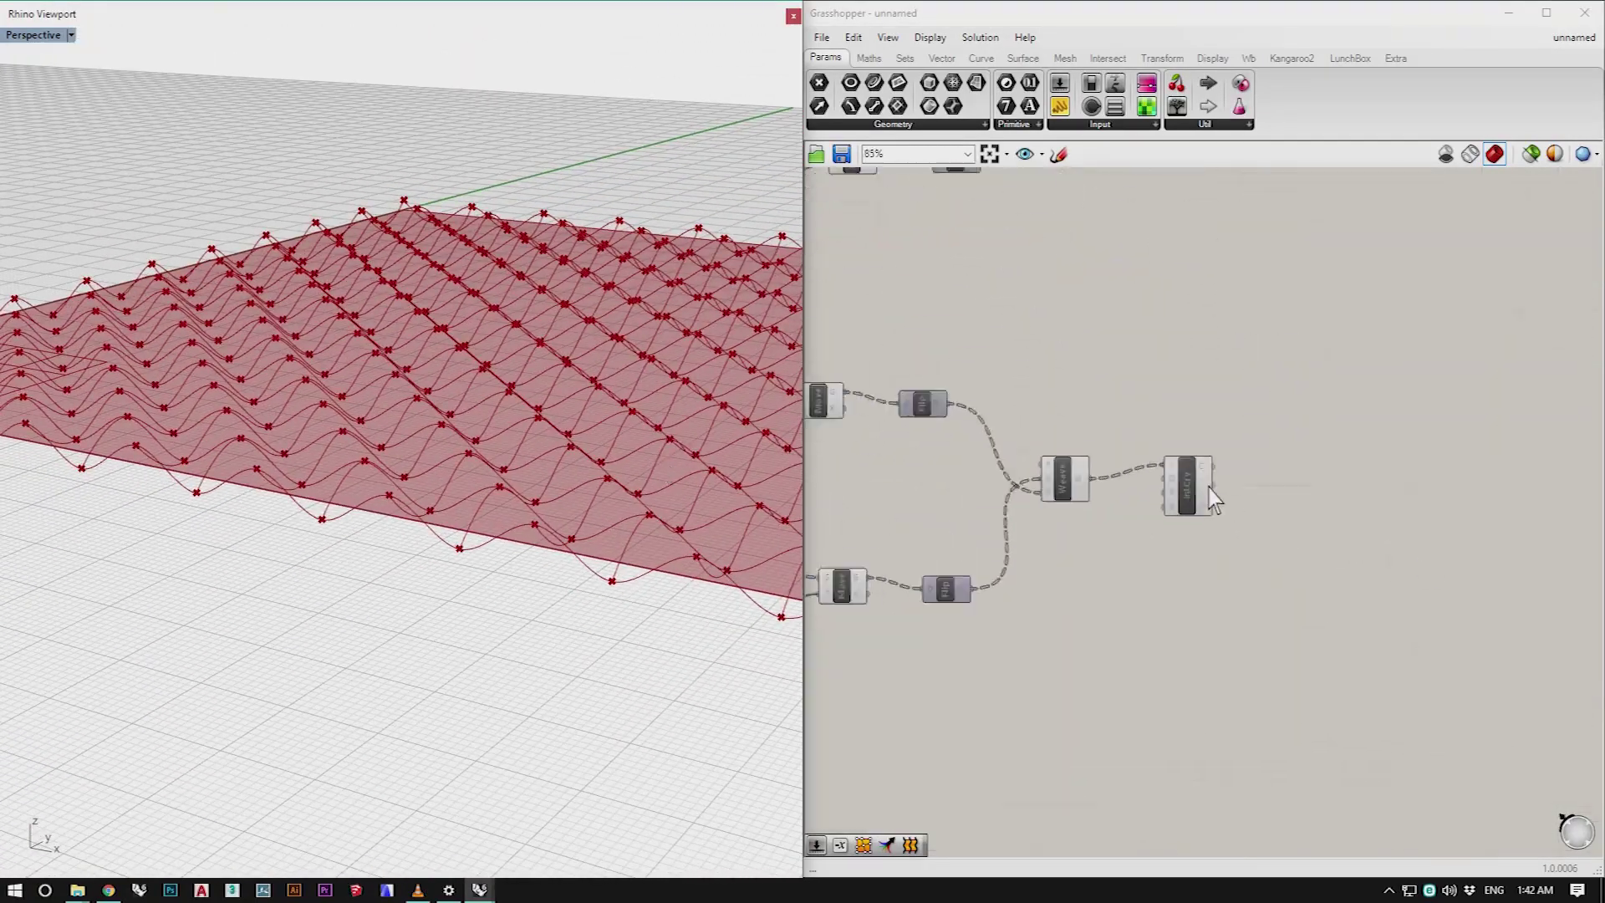
# Step: Swap the Unit Z vectors in the bottom duplicated set, wiring the lower one into the upper Move and vice versa
pyautogui.scroll(3, 1209, 487)
pyautogui.click(1193, 499)
pyautogui.moveTo(719, 535)
pyautogui.mouseDown(button='right')
pyautogui.moveTo(792, 564)
pyautogui.moveTo(743, 546)
pyautogui.moveTo(800, 520)
pyautogui.moveTo(8, 510)
pyautogui.mouseUp(button='right')
pyautogui.moveTo(464, 582); pyautogui.dragTo(532, 562, button='right')
pyautogui.scroll(-8, 1108, 597)
pyautogui.scroll(7, 925, 597)
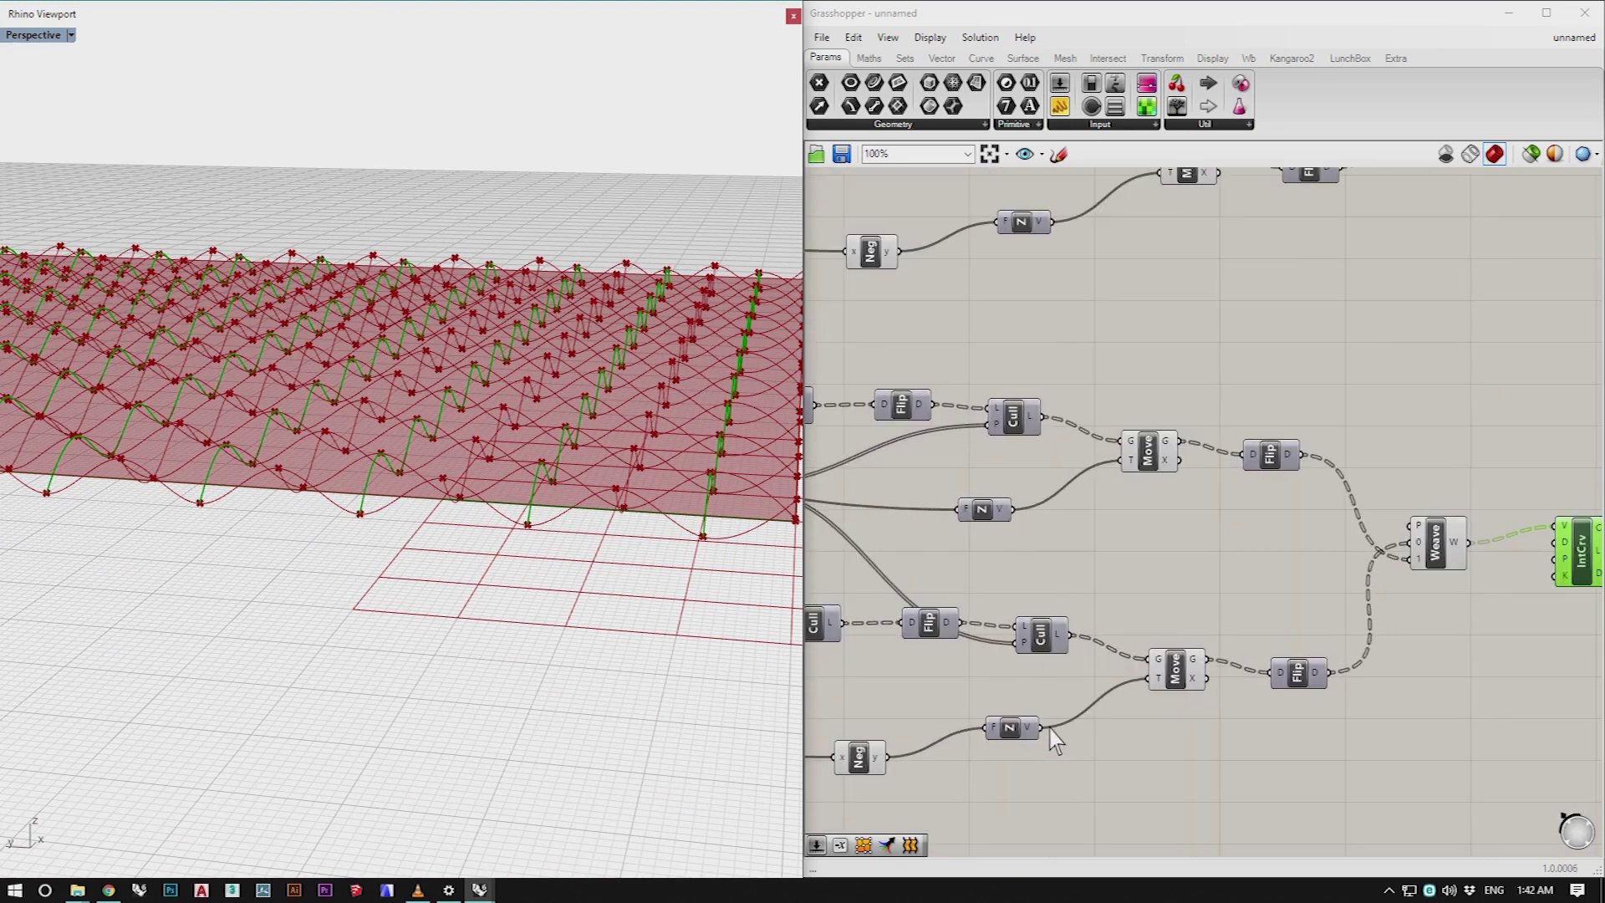
pyautogui.moveTo(1043, 729); pyautogui.dragTo(1123, 460)
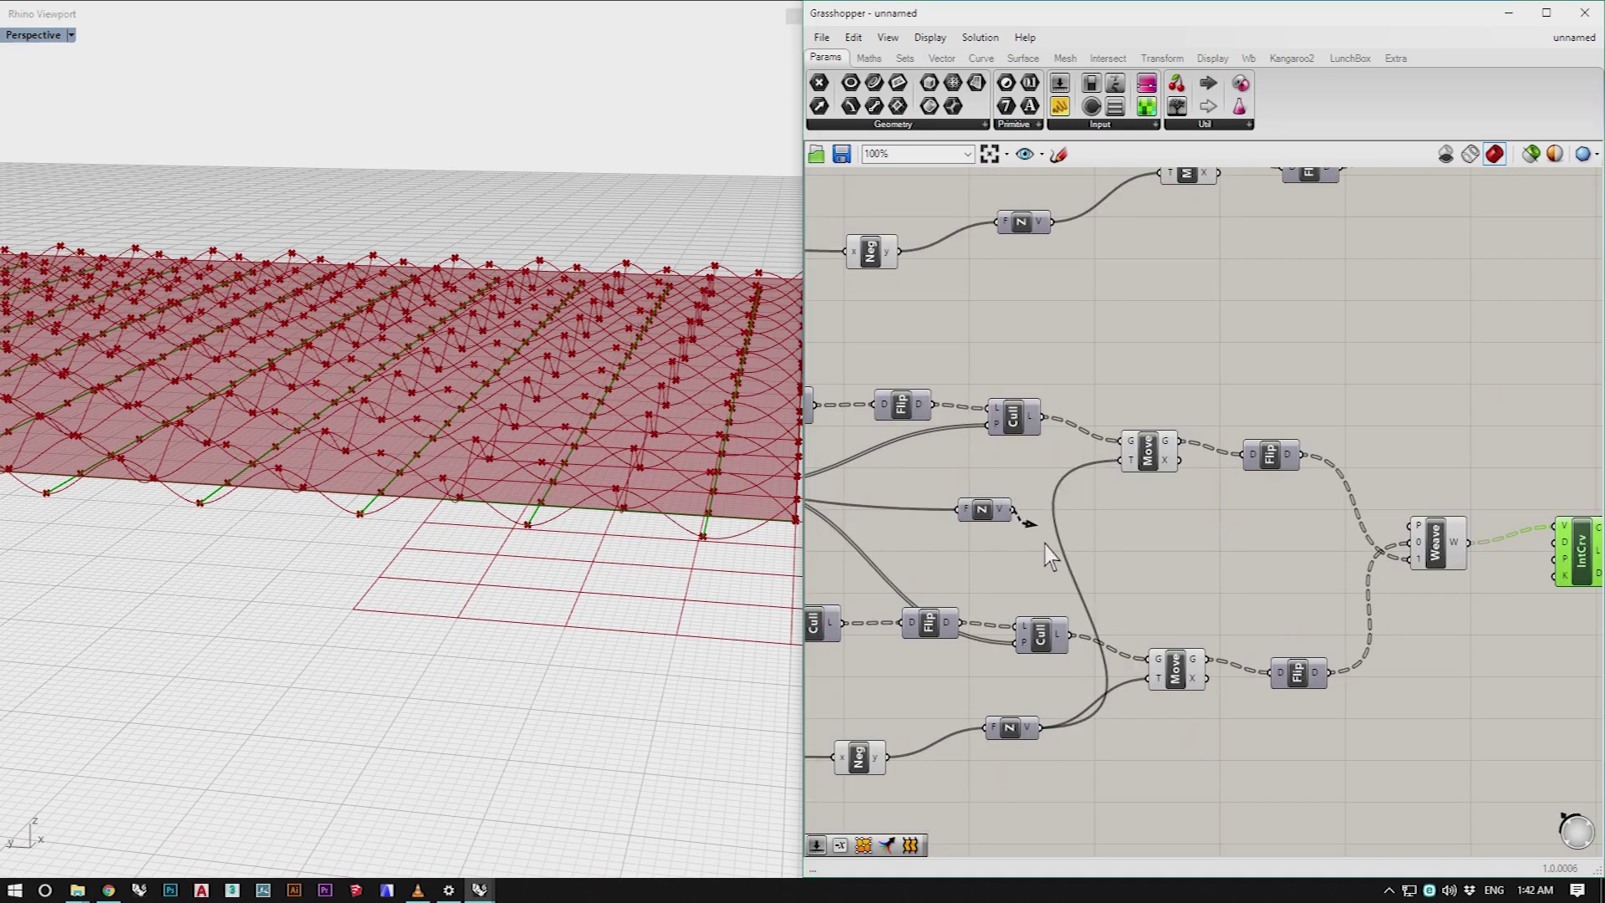
pyautogui.moveTo(1148, 682); pyautogui.dragTo(1151, 681)
pyautogui.click(1201, 726)
# Step: Swap the Unit Z vectors between the two Move components of the duplicated set directly above
pyautogui.moveTo(650, 545); pyautogui.dragTo(574, 555, button='right')
pyautogui.moveTo(293, 557)
pyautogui.mouseDown(button='right')
pyautogui.moveTo(637, 645)
pyautogui.moveTo(610, 638)
pyautogui.moveTo(639, 629)
pyautogui.mouseUp(button='right')
pyautogui.scroll(-4, 1126, 617)
pyautogui.scroll(3, 1058, 357)
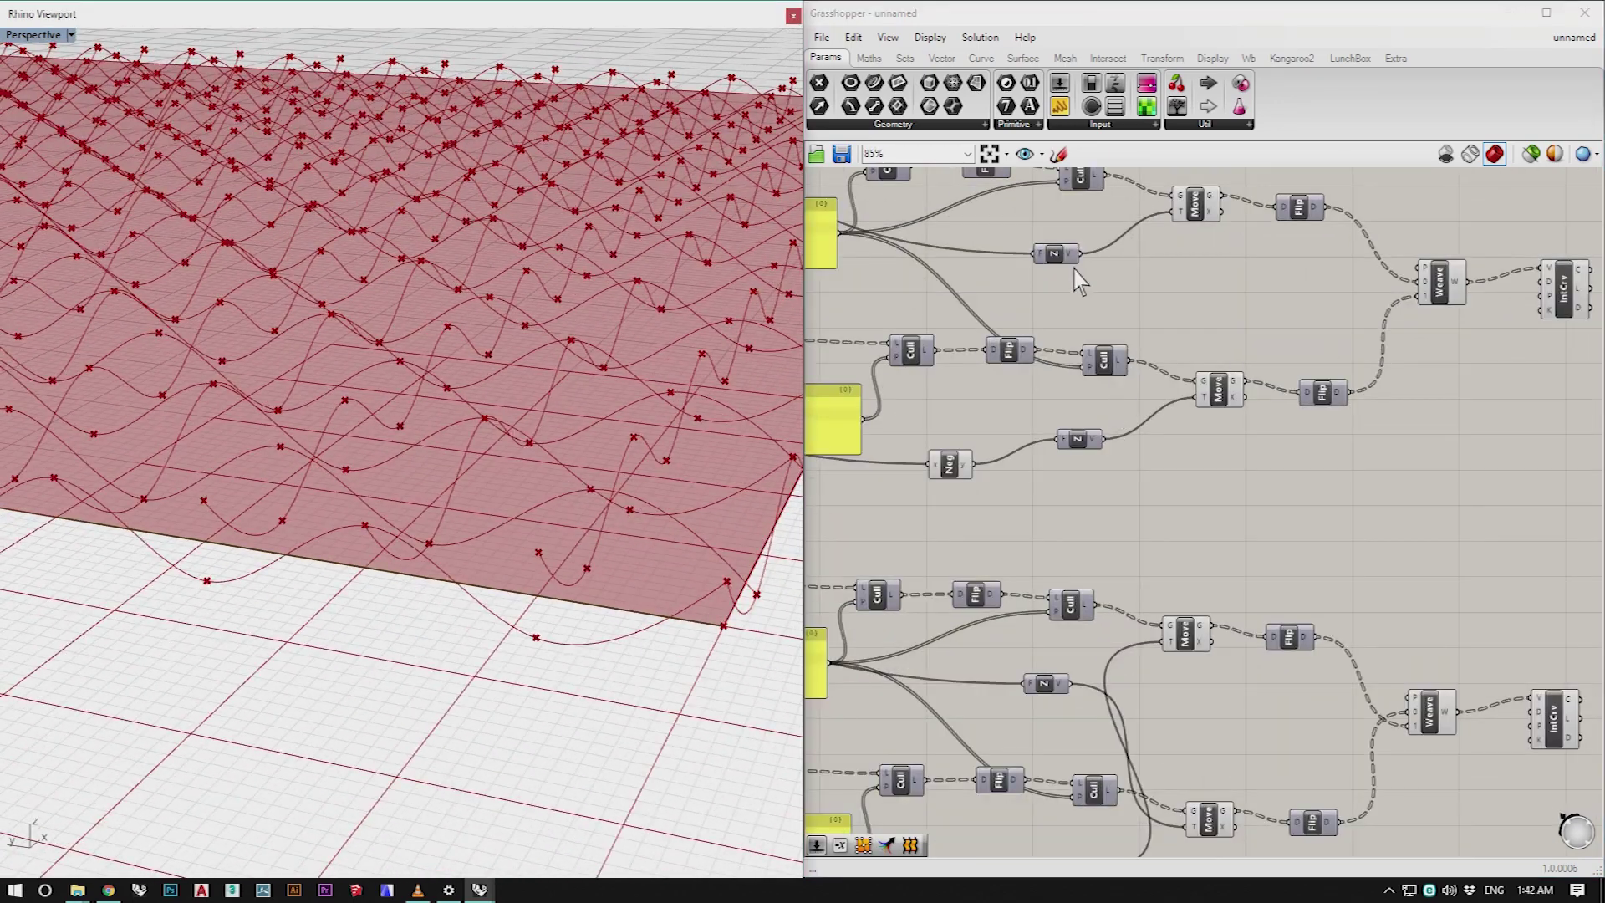
pyautogui.moveTo(1082, 254); pyautogui.dragTo(1171, 362)
pyautogui.moveTo(1192, 416); pyautogui.dragTo(1191, 413)
pyautogui.moveTo(1152, 242); pyautogui.dragTo(1171, 213)
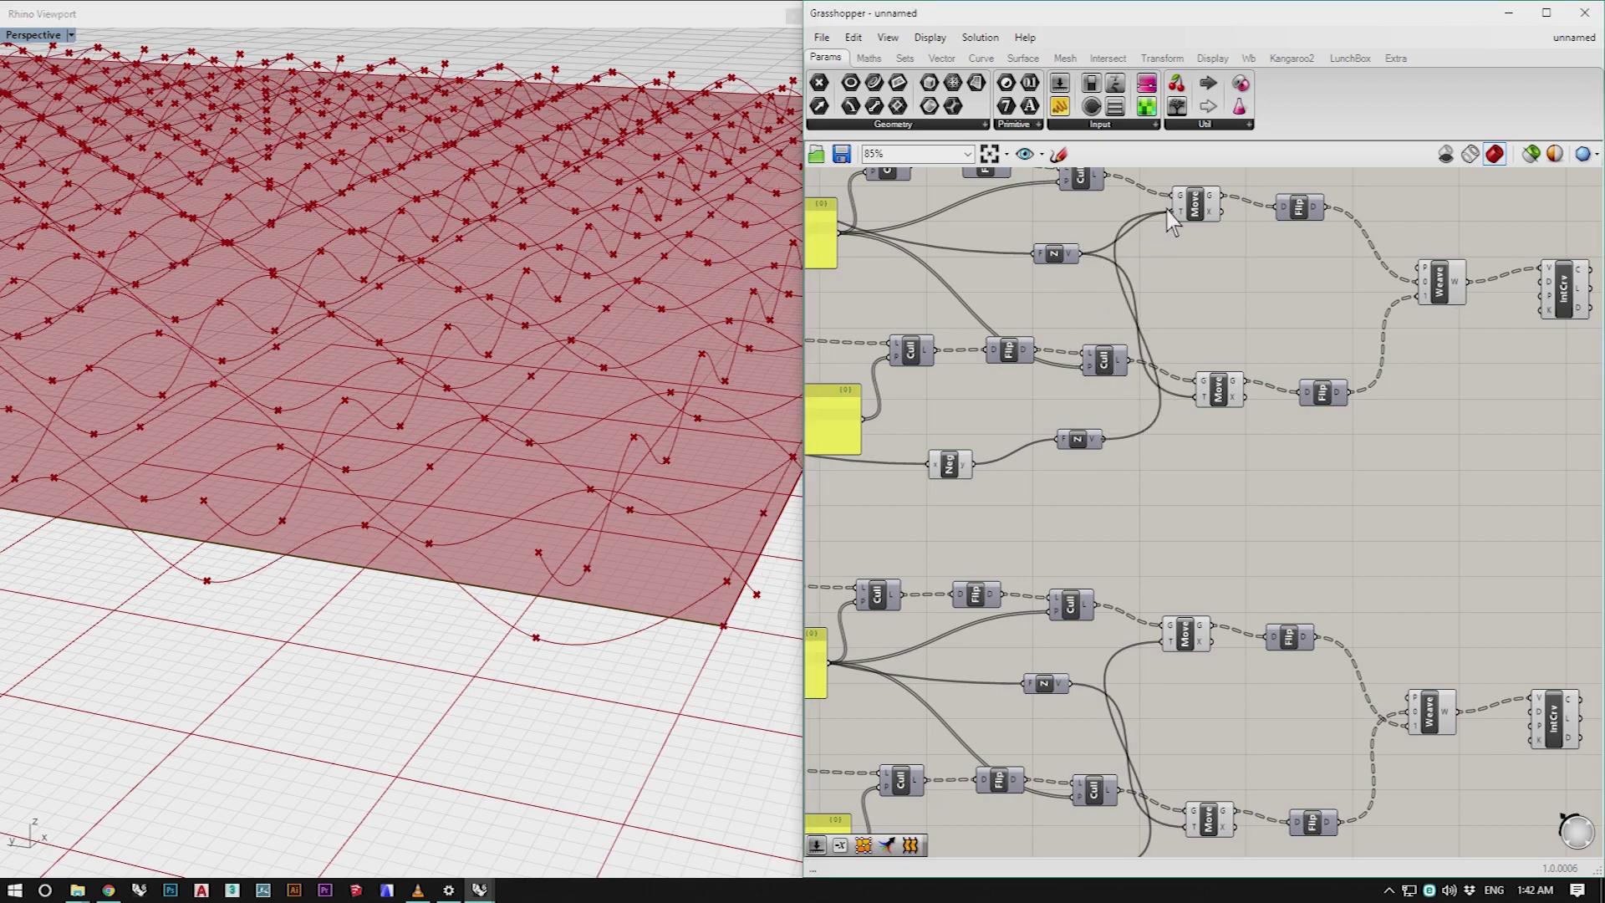
pyautogui.moveTo(655, 437); pyautogui.dragTo(600, 435, button='right')
pyautogui.scroll(-10, 600, 434)
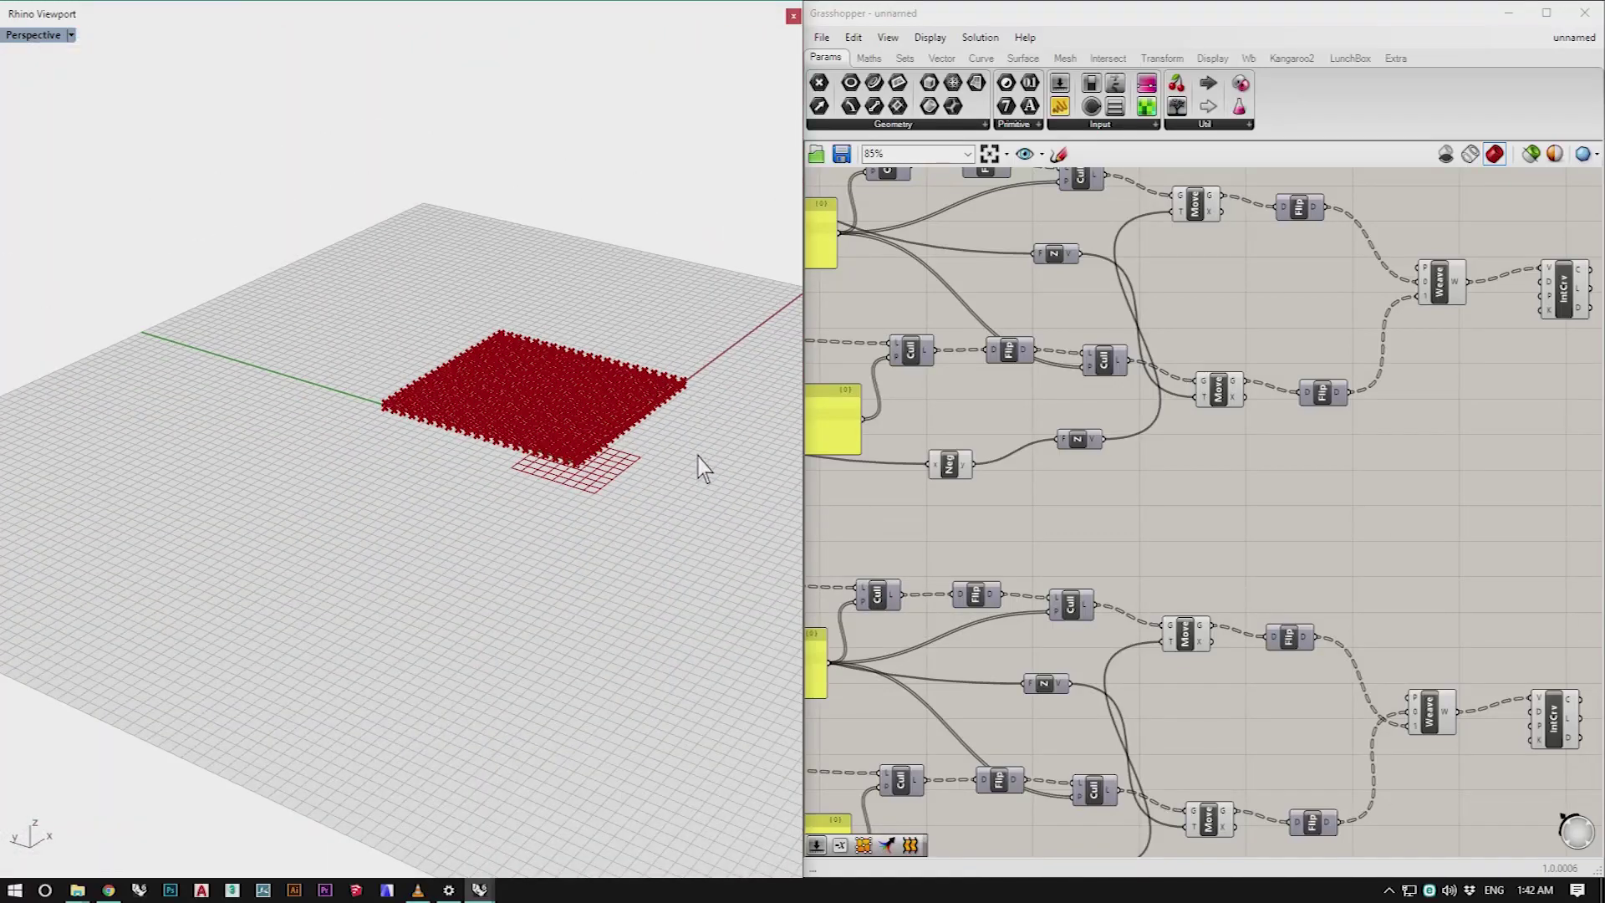
# Step: Line up the four Interpolate Curve components in a column beyond the Weave components of all four sets
pyautogui.scroll(5, 451, 358)
pyautogui.scroll(-8, 452, 358)
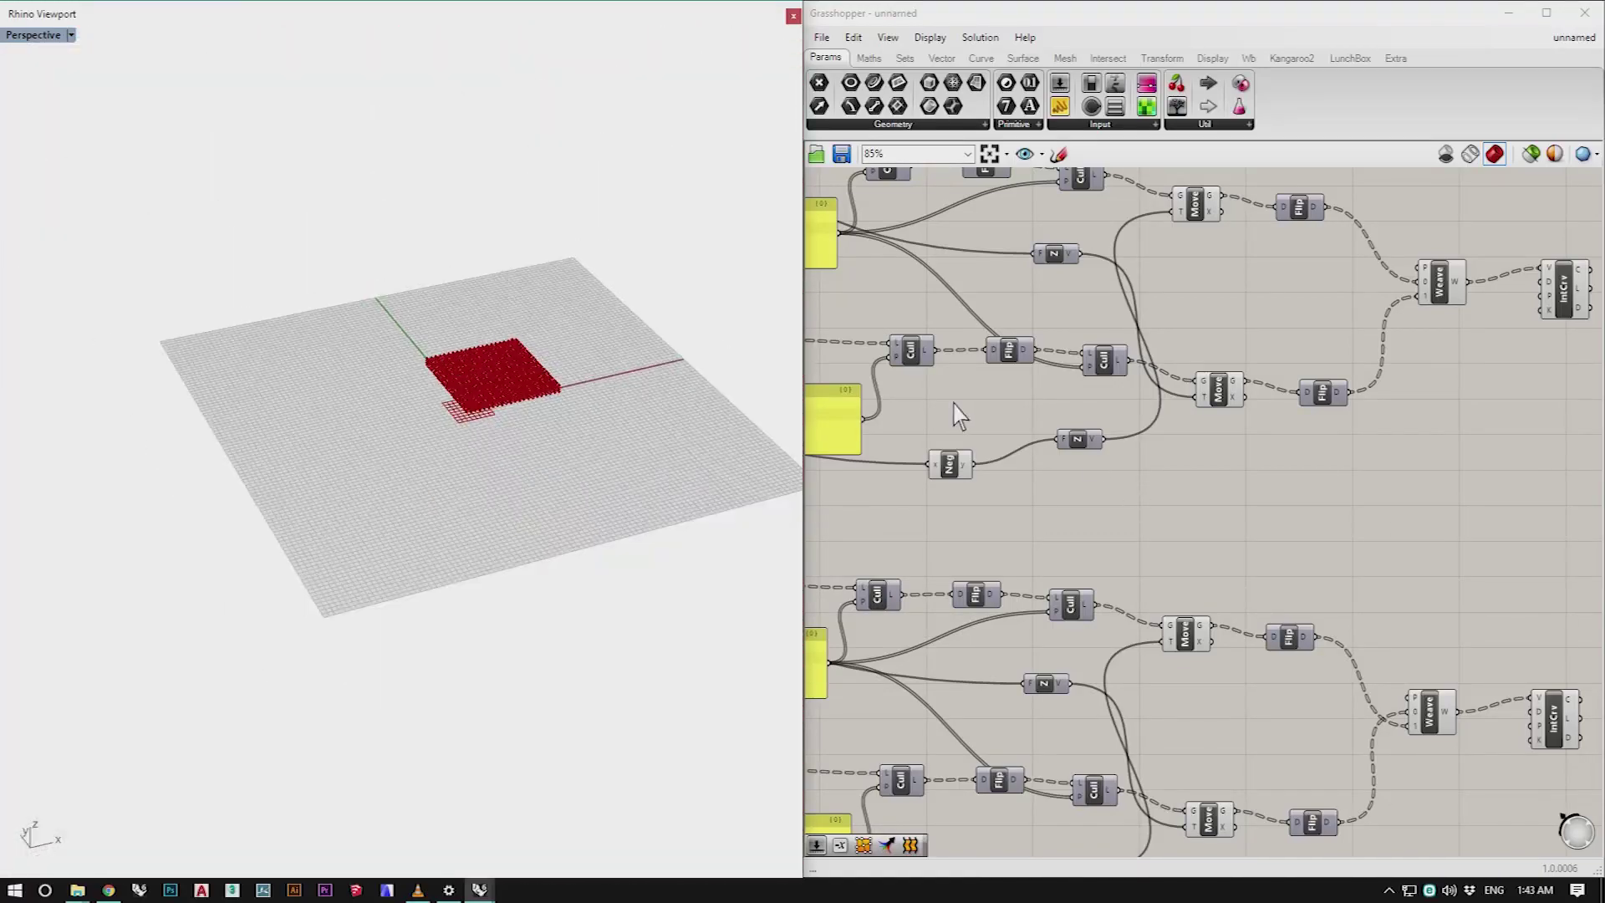
pyautogui.scroll(-6, 959, 416)
pyautogui.moveTo(1159, 221); pyautogui.dragTo(1265, 279)
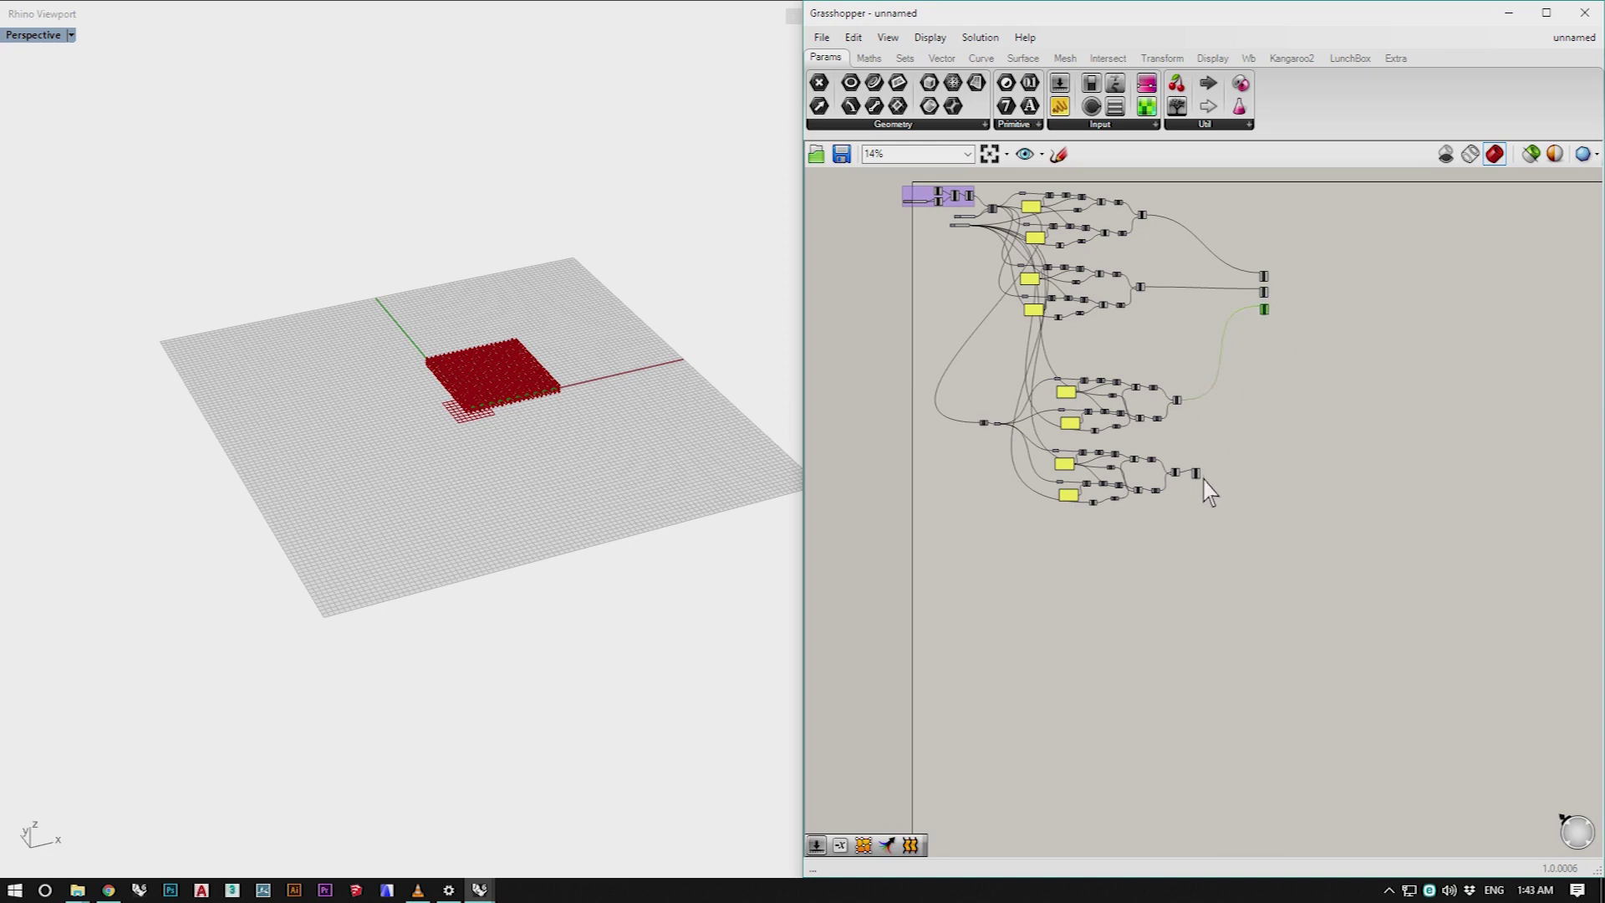
pyautogui.scroll(5, 1288, 298)
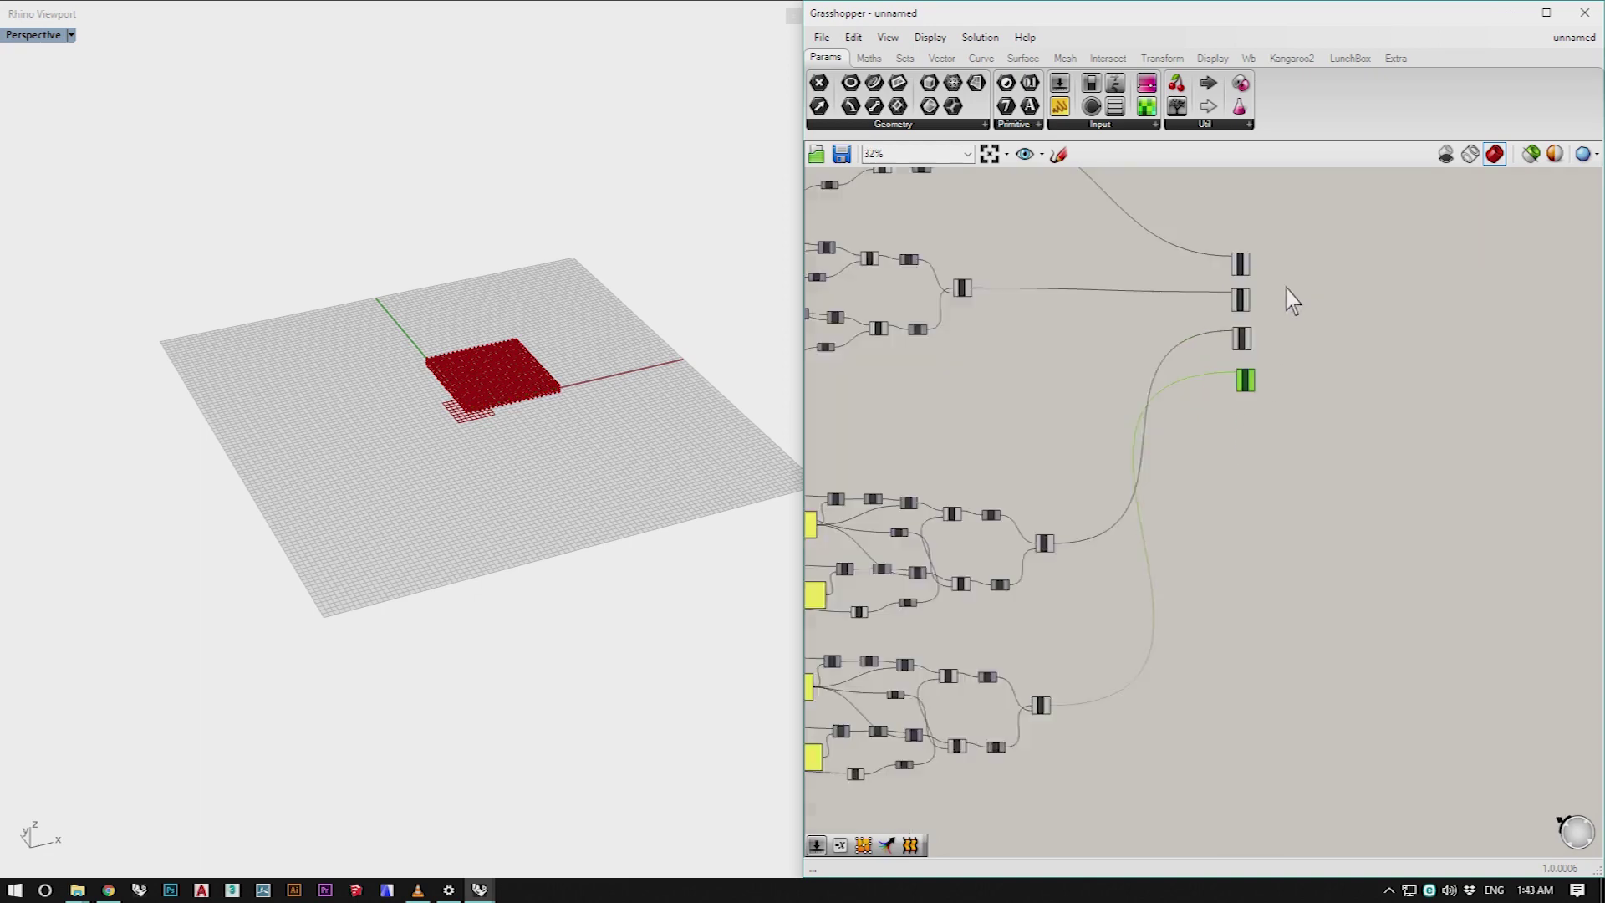
# Step: Add a Merge component and wire the curve outputs of the four Interpolate Curve components into D1 to D4
pyautogui.doubleClick(1321, 387)
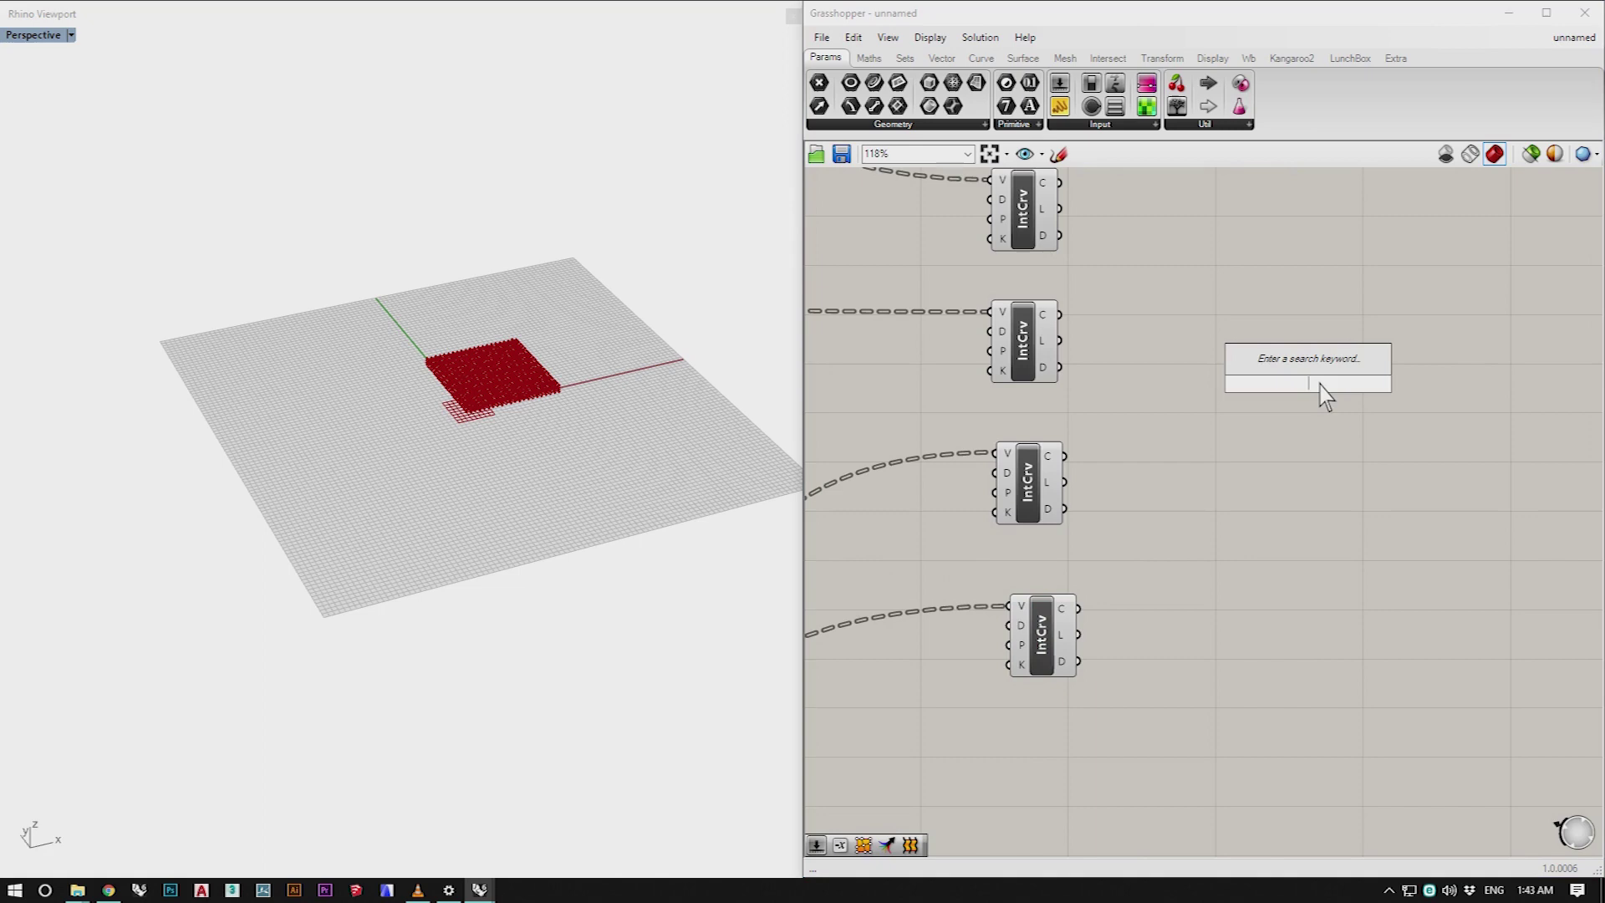
pyautogui.write('merge')
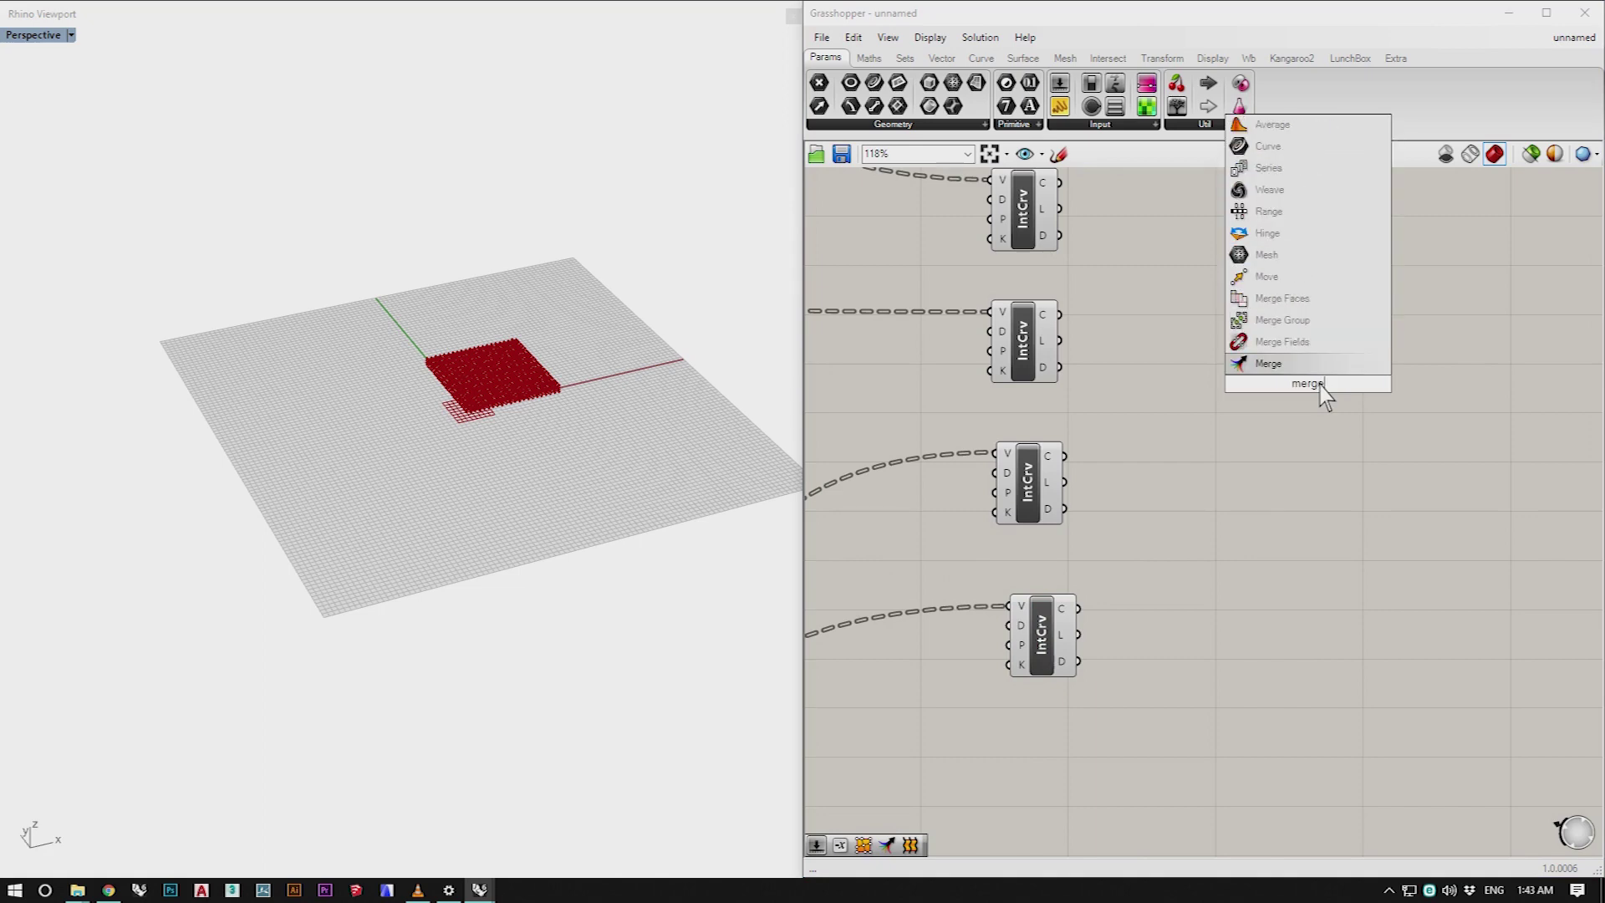
pyautogui.press('Return')
pyautogui.moveTo(1060, 182); pyautogui.dragTo(1272, 383)
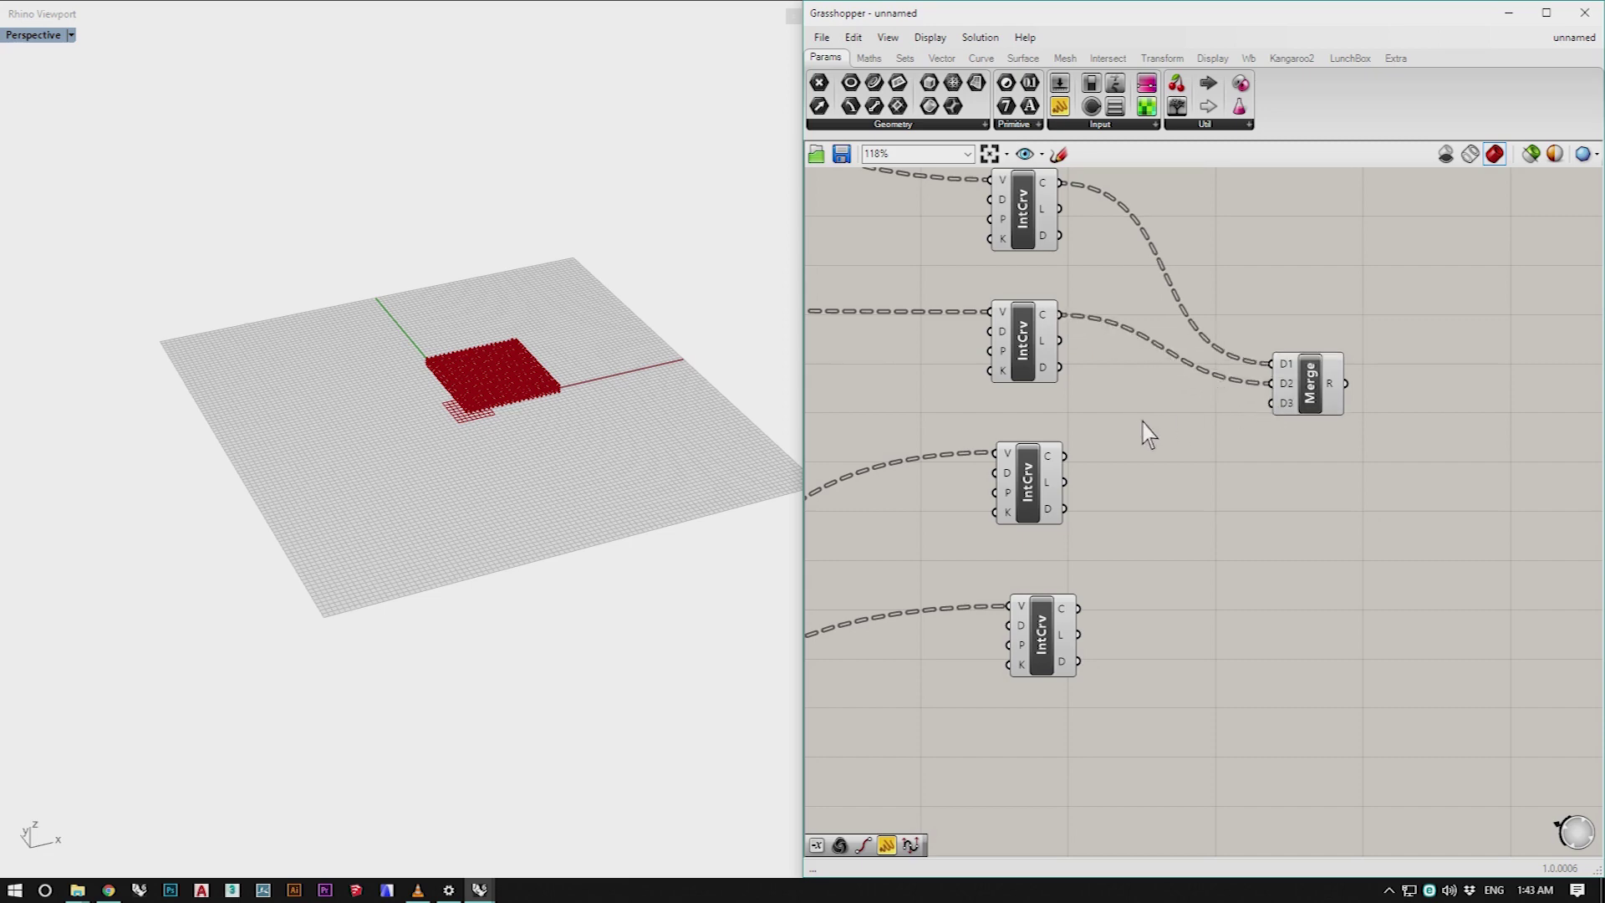
pyautogui.moveTo(1075, 452); pyautogui.dragTo(1271, 413)
# Step: Add a Pipe component beyond the Merge, with the merged result wired into its curve input
pyautogui.doubleClick(1455, 391)
pyautogui.write('pipe')
pyautogui.press('Return')
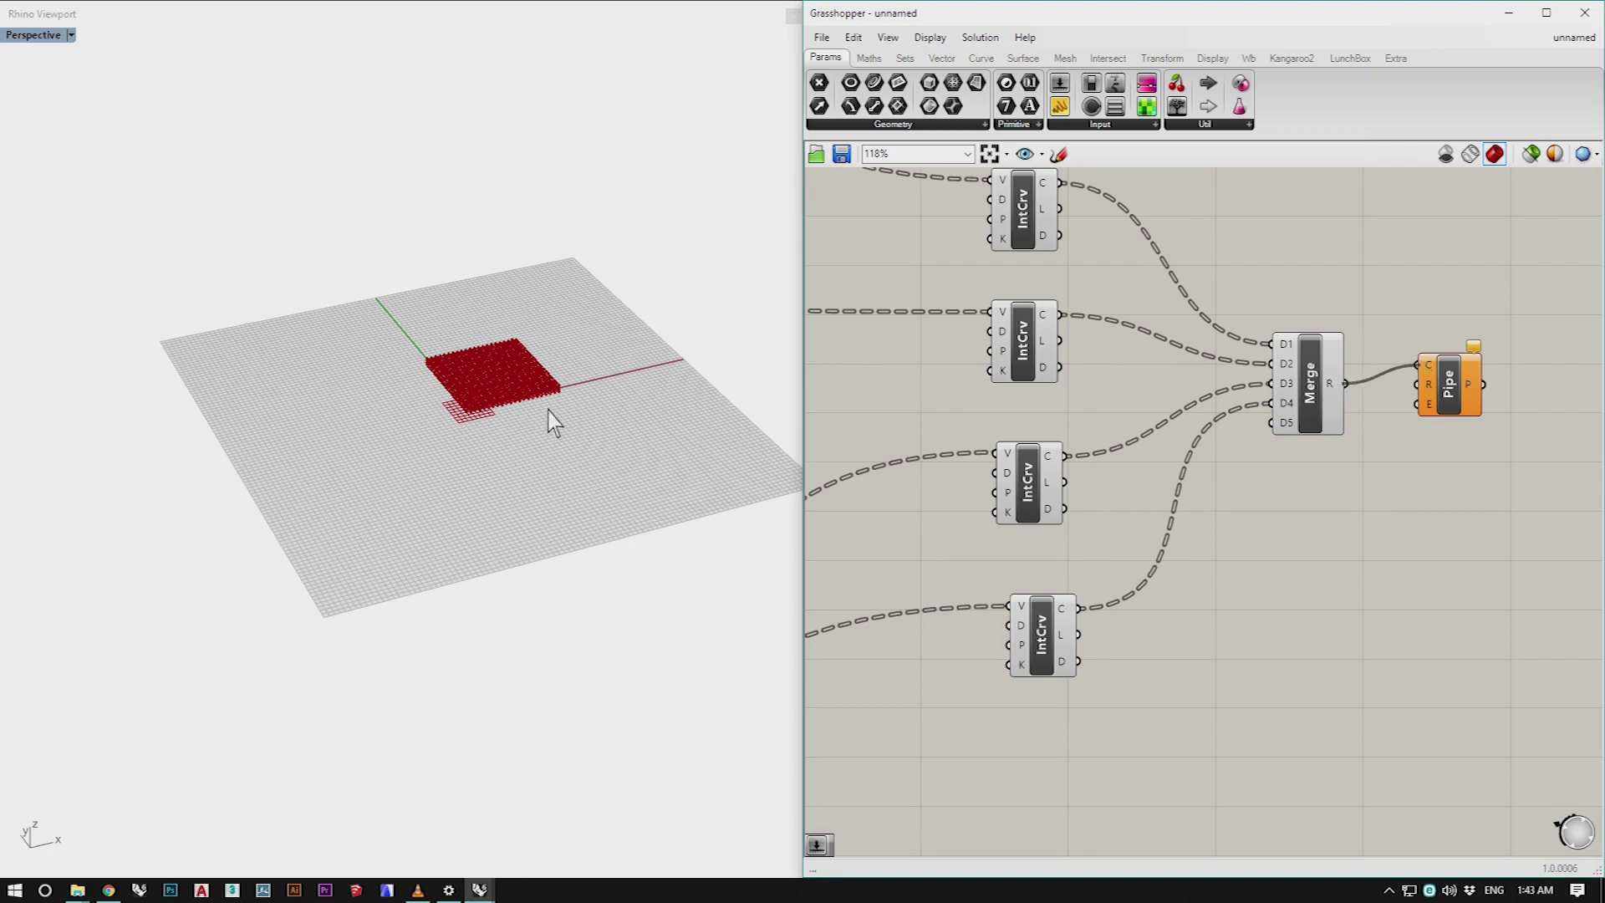
pyautogui.scroll(8, 476, 380)
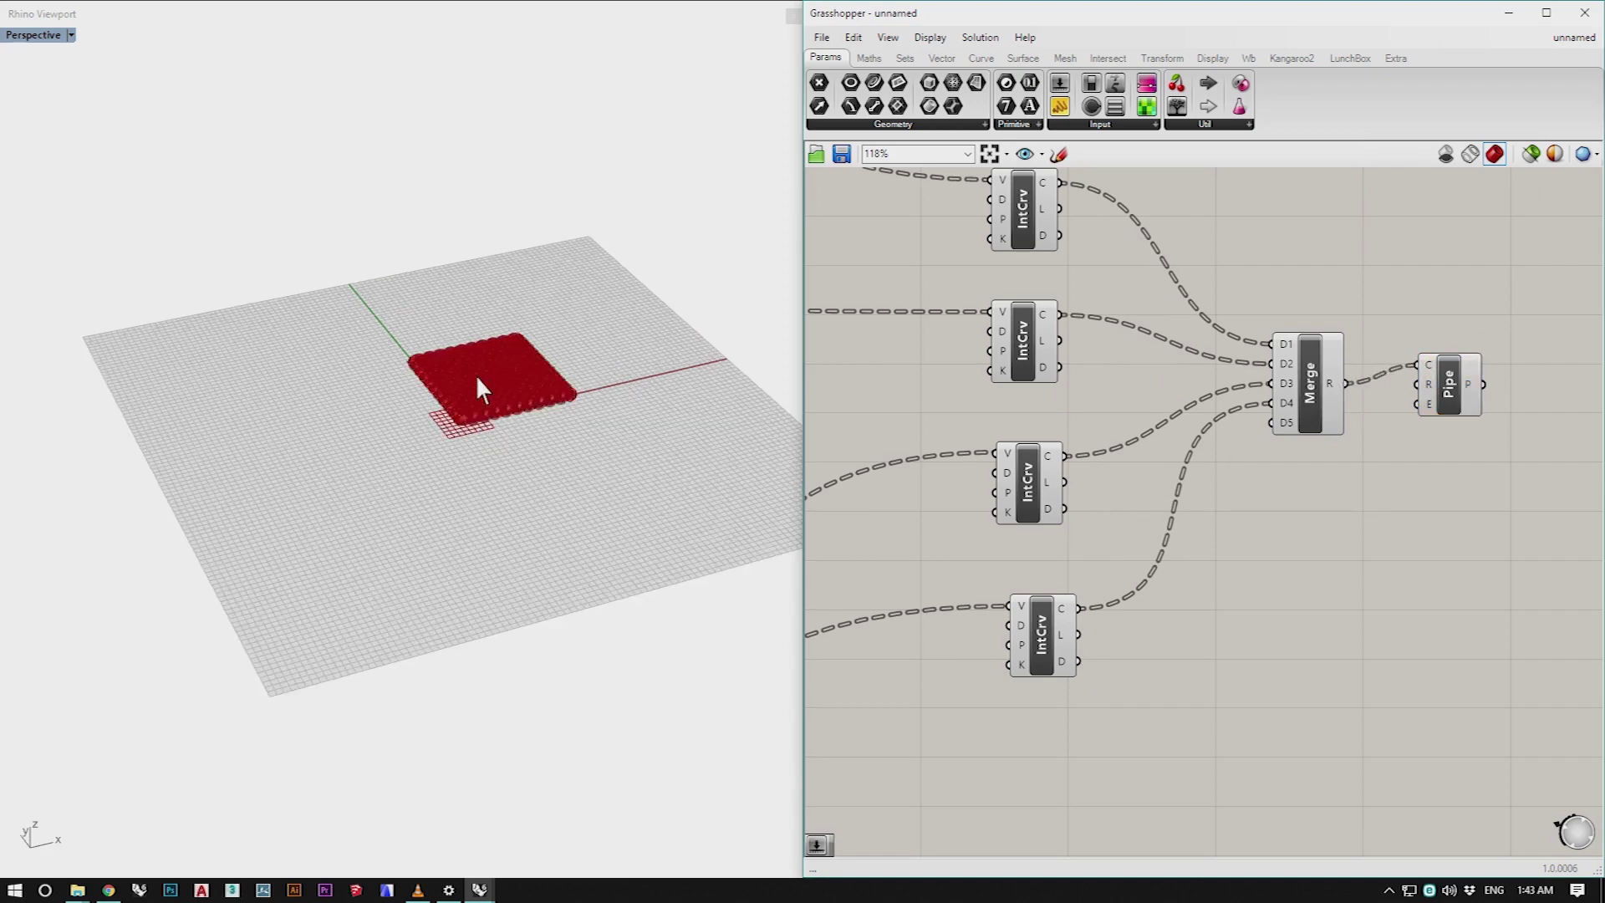
pyautogui.scroll(-2, 491, 405)
pyautogui.moveTo(1451, 401); pyautogui.dragTo(1511, 522)
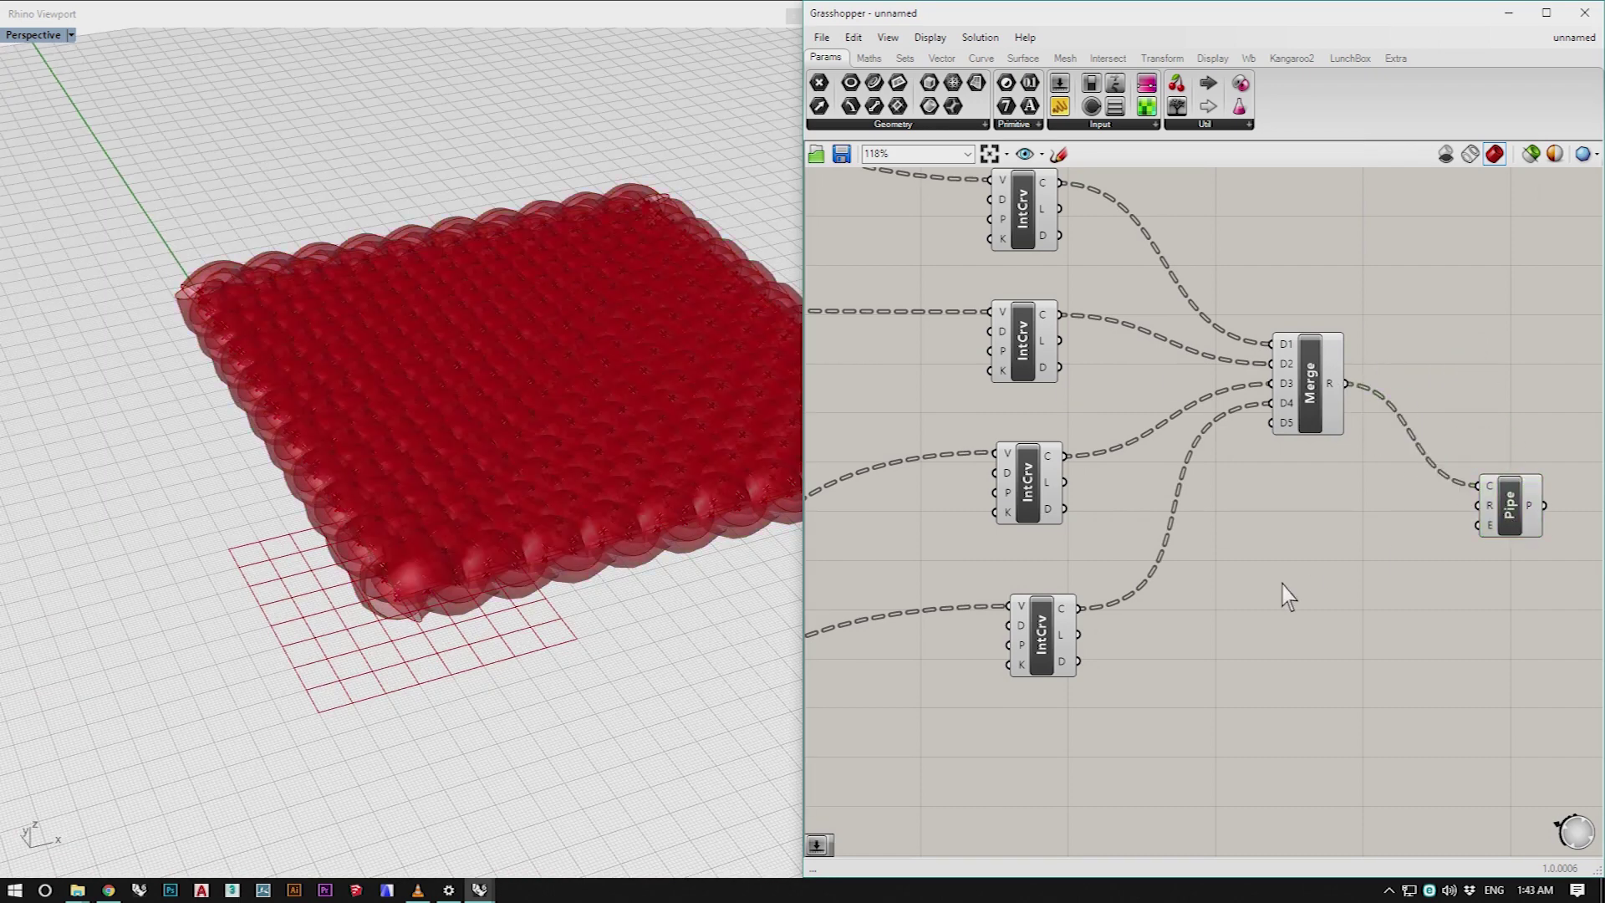
# Step: Add a 0.25 number slider and wire it into the Pipe's radius input
pyautogui.doubleClick(1283, 585)
pyautogui.write('0.25')
pyautogui.press('Return')
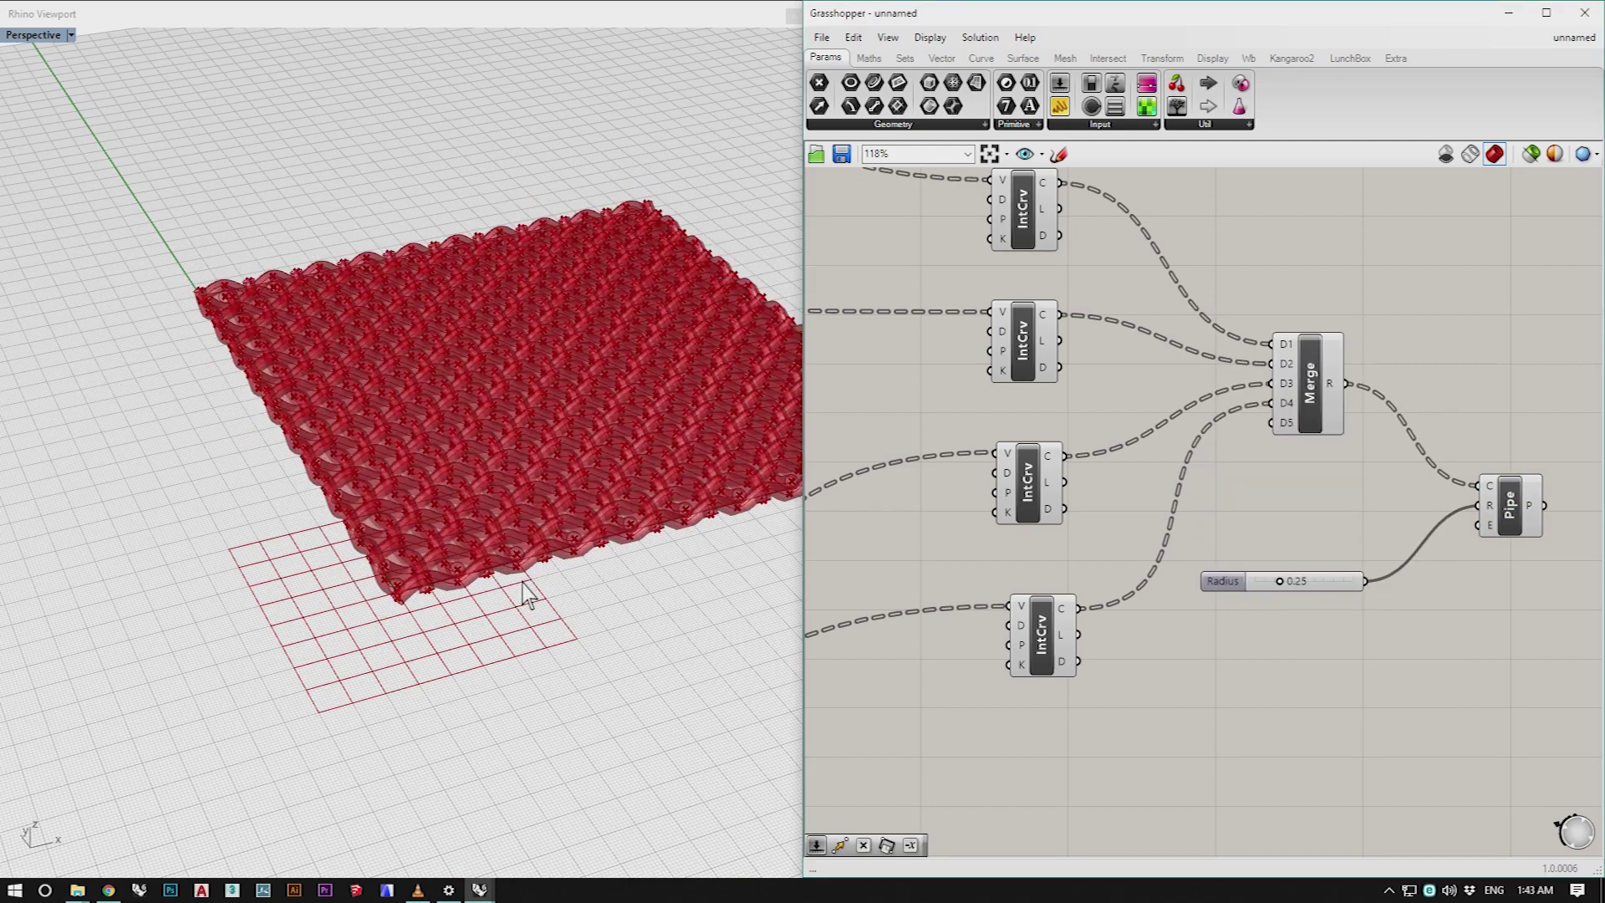
pyautogui.scroll(5, 519, 540)
# Step: Add a number slider with value 2 for the Pipe's caps input and place it just below the Radius slider
pyautogui.doubleClick(1279, 681)
pyautogui.write('2')
pyautogui.press('Return')
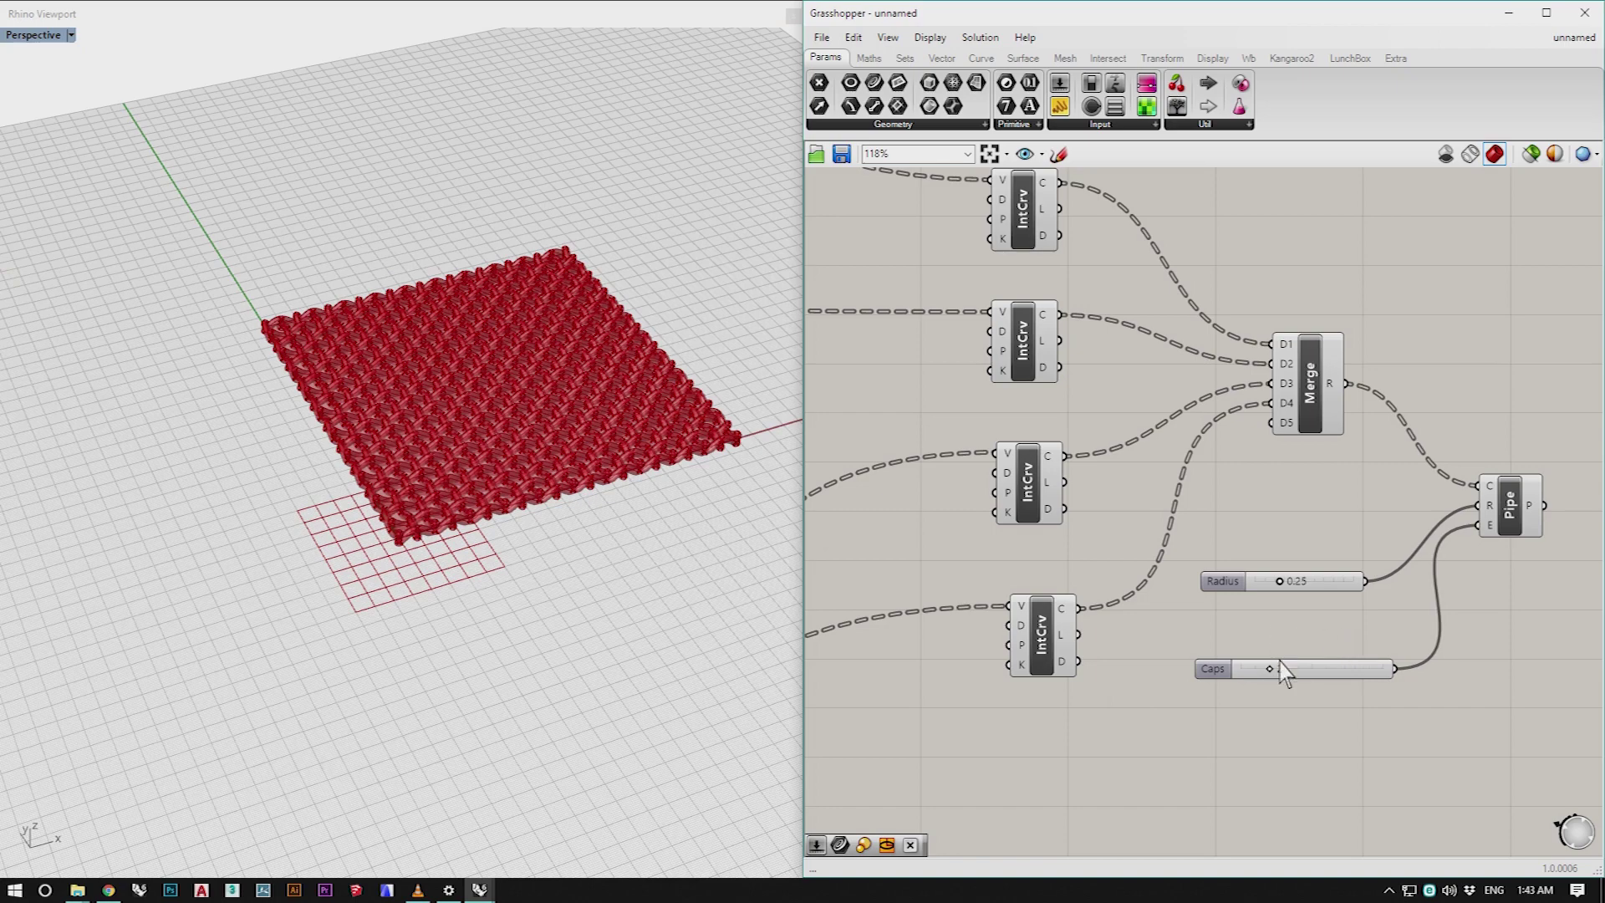
pyautogui.moveTo(1279, 661); pyautogui.dragTo(1282, 614)
pyautogui.click(1303, 502)
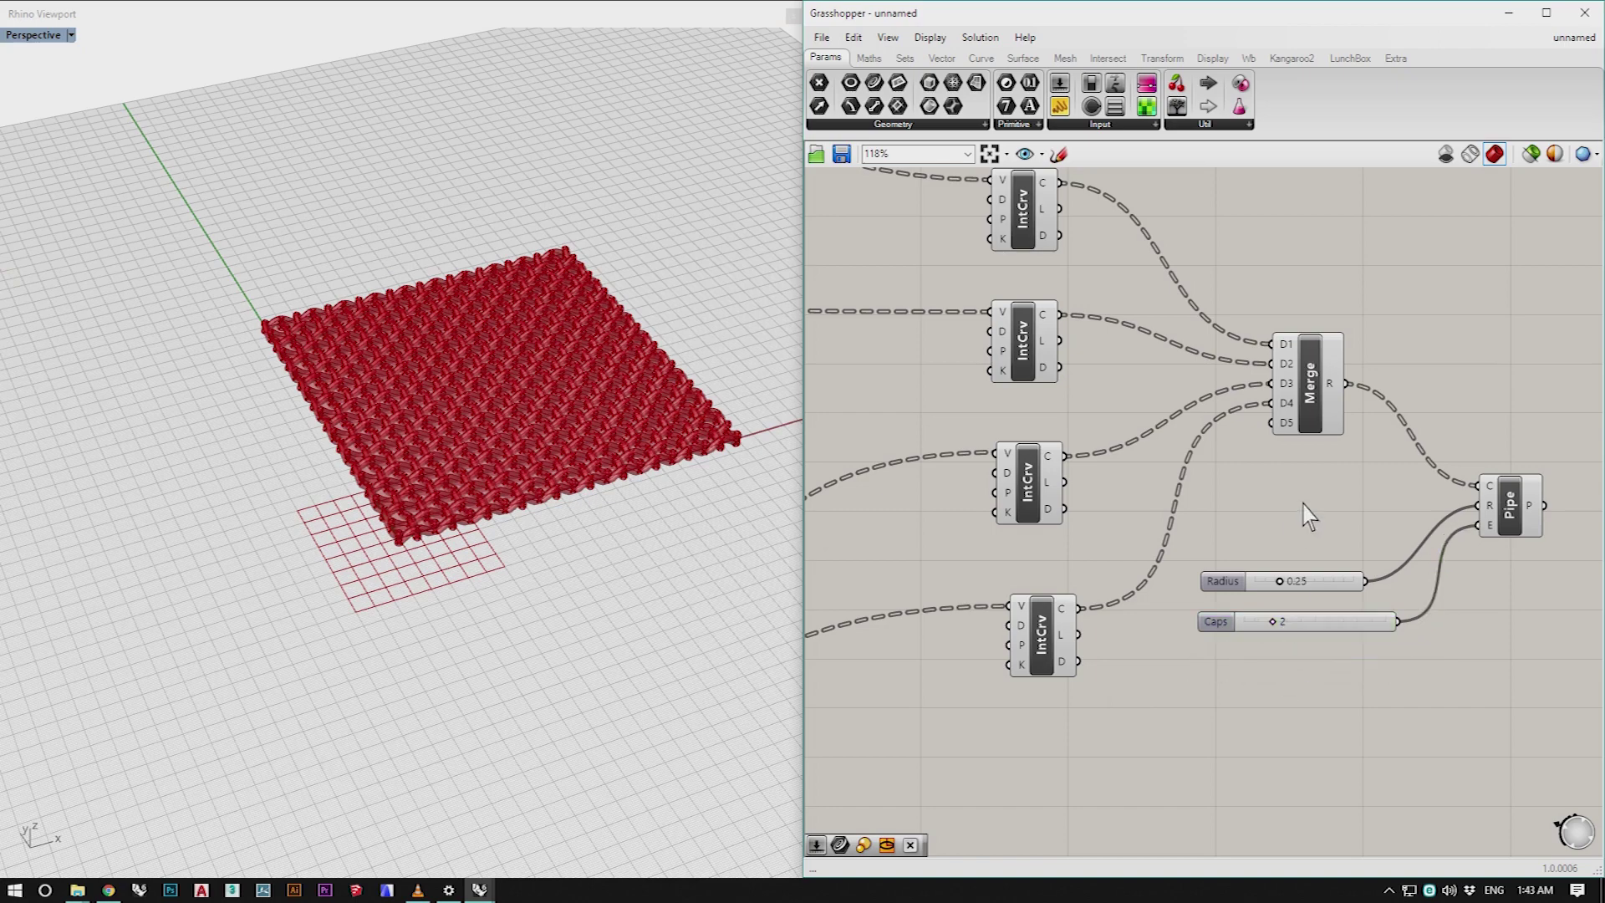
# Step: Bake the Pipe geometry into Rhino as a group
pyautogui.scroll(-4, 1249, 476)
pyautogui.scroll(5, 1417, 492)
pyautogui.click(1349, 490)
pyautogui.rightClick(1352, 500)
pyautogui.click(1346, 554)
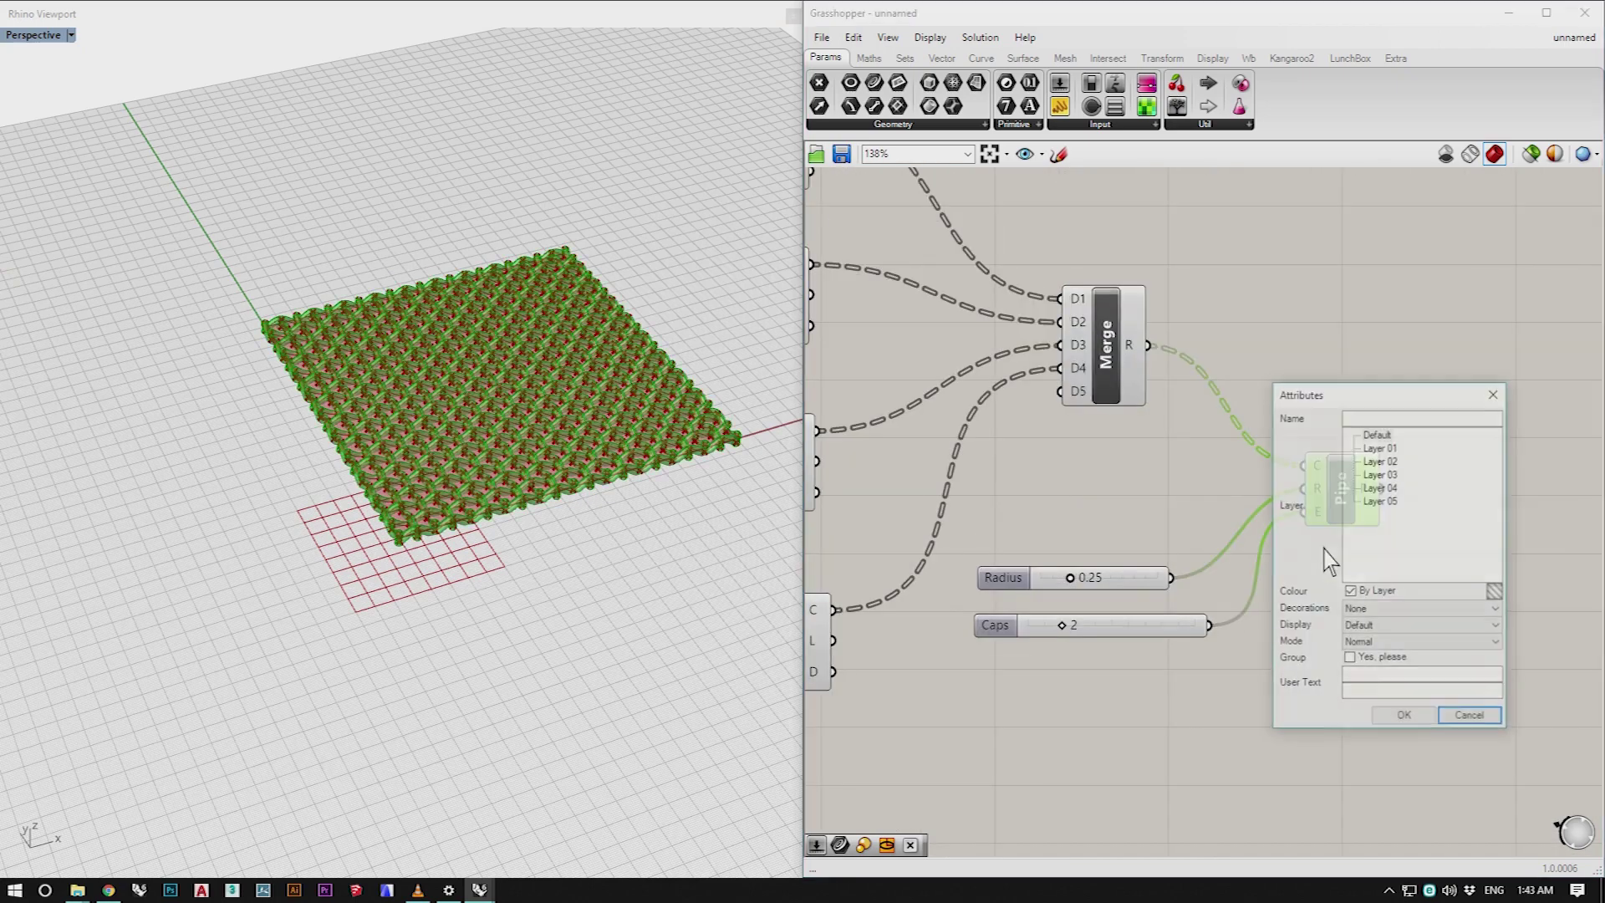
pyautogui.click(1376, 644)
pyautogui.click(1381, 656)
pyautogui.click(1382, 658)
pyautogui.click(1404, 717)
# Step: Move the baked woven pipes away from the Grasshopper preview, to the empty area beyond the construction grid, and deselect them
pyautogui.scroll(-5, 168, 308)
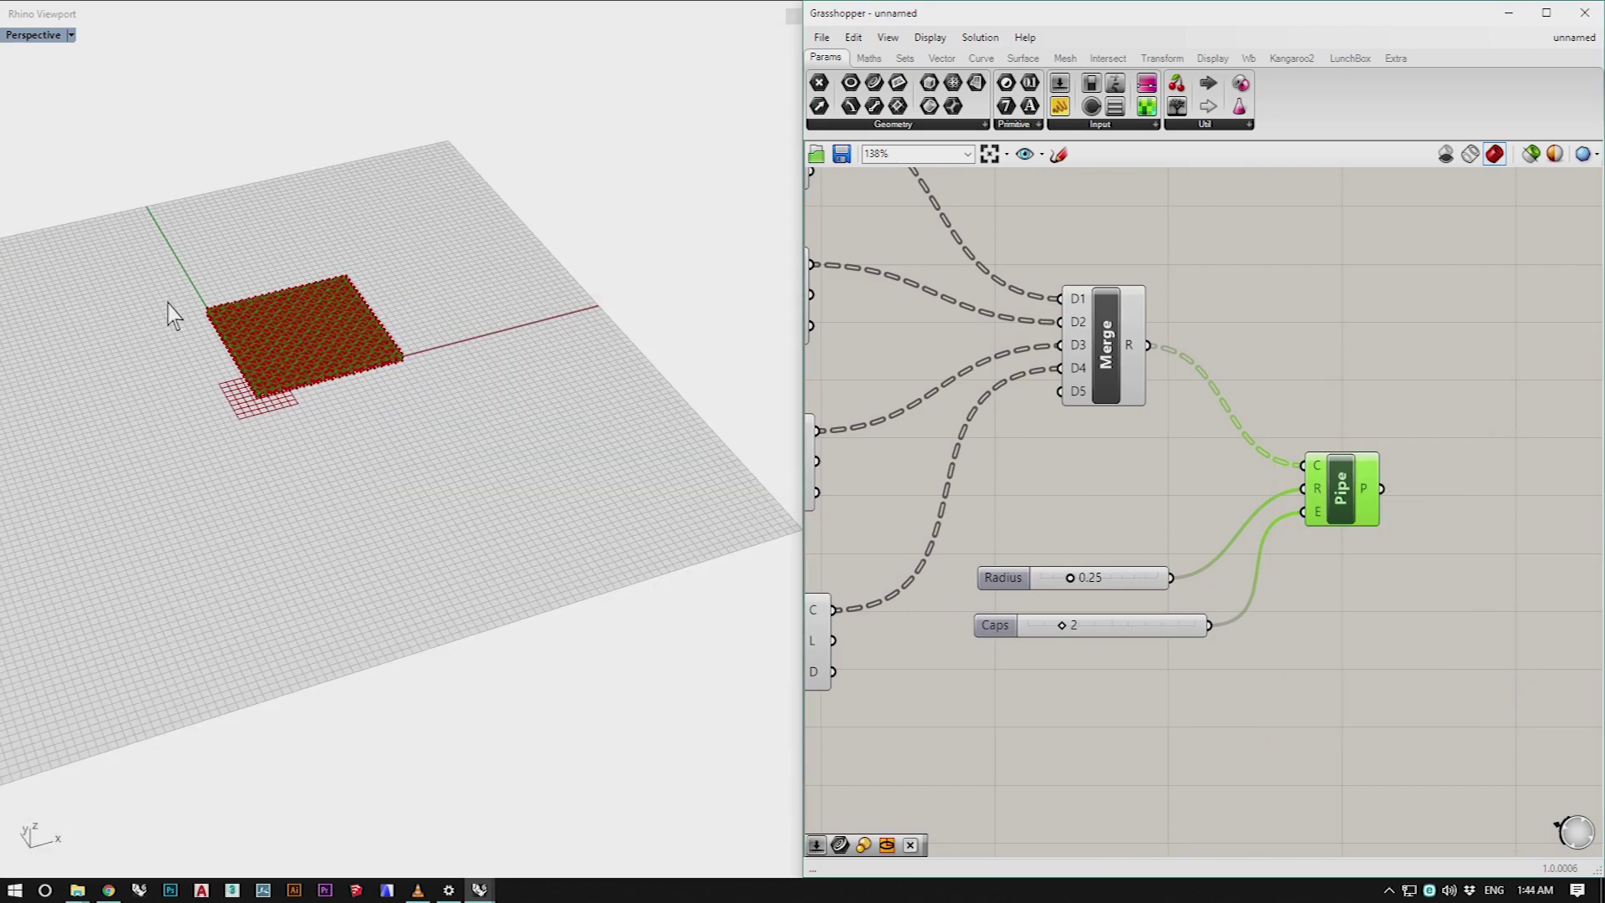
pyautogui.click(360, 333)
pyautogui.moveTo(359, 321); pyautogui.dragTo(752, 264)
pyautogui.click(695, 340)
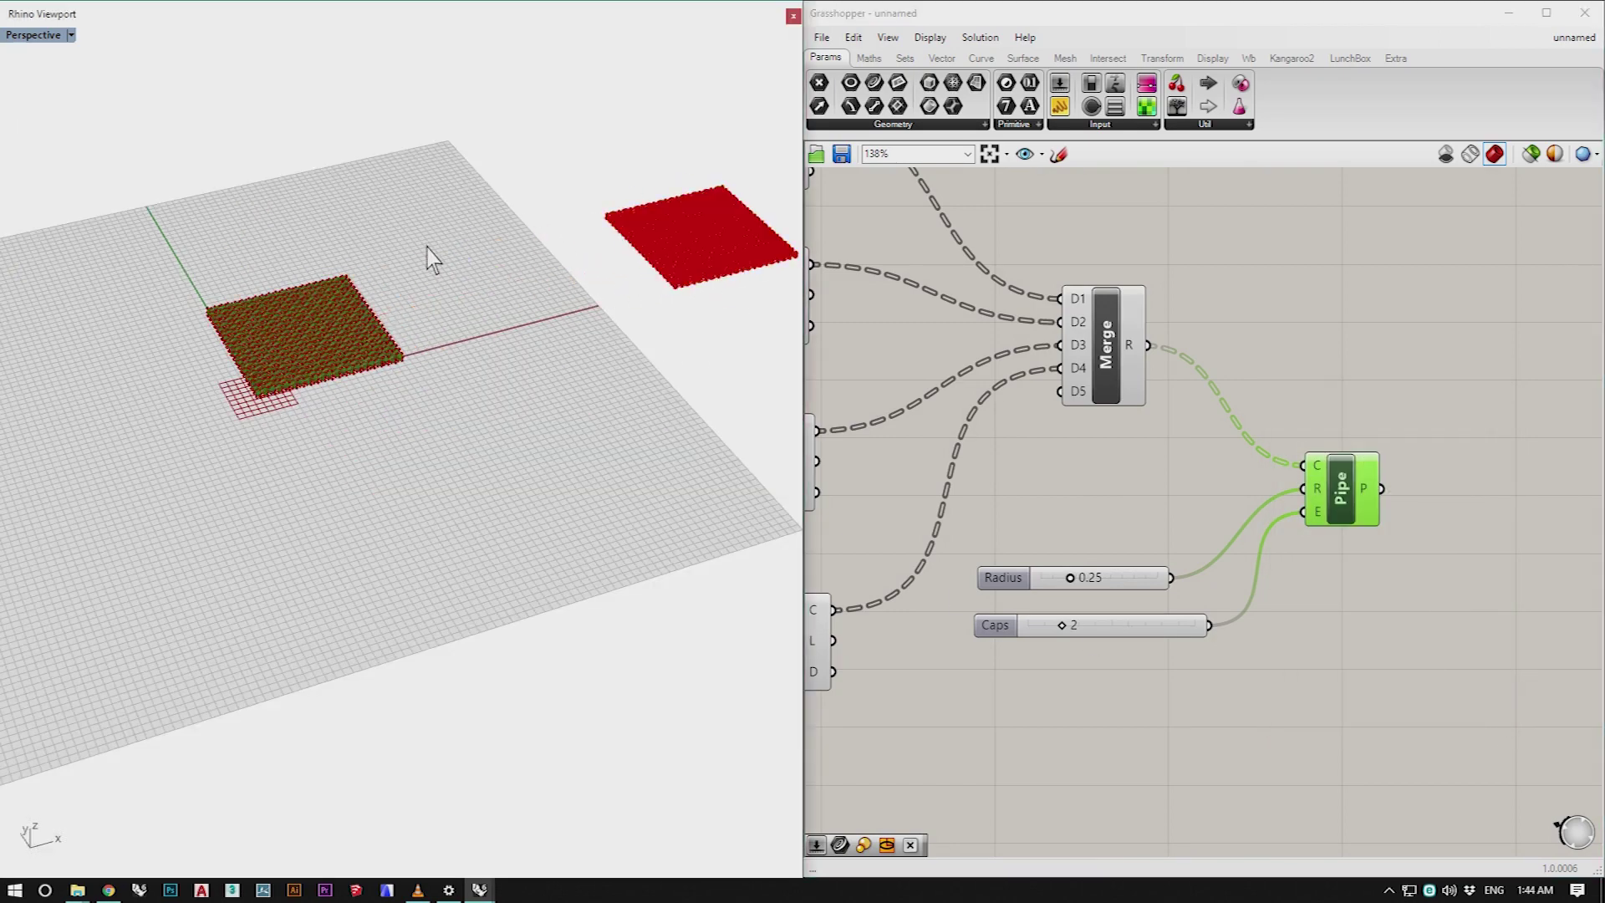
# Step: Frame the baked weave and switch the perspective viewport to the white display mode with soft shadows
pyautogui.keyDown('shift'); pyautogui.moveTo(430, 251); pyautogui.dragTo(92, 284, button='right'); pyautogui.keyUp('shift')
pyautogui.moveTo(627, 216); pyautogui.dragTo(401, 191, button='right')
pyautogui.scroll(5, 401, 191)
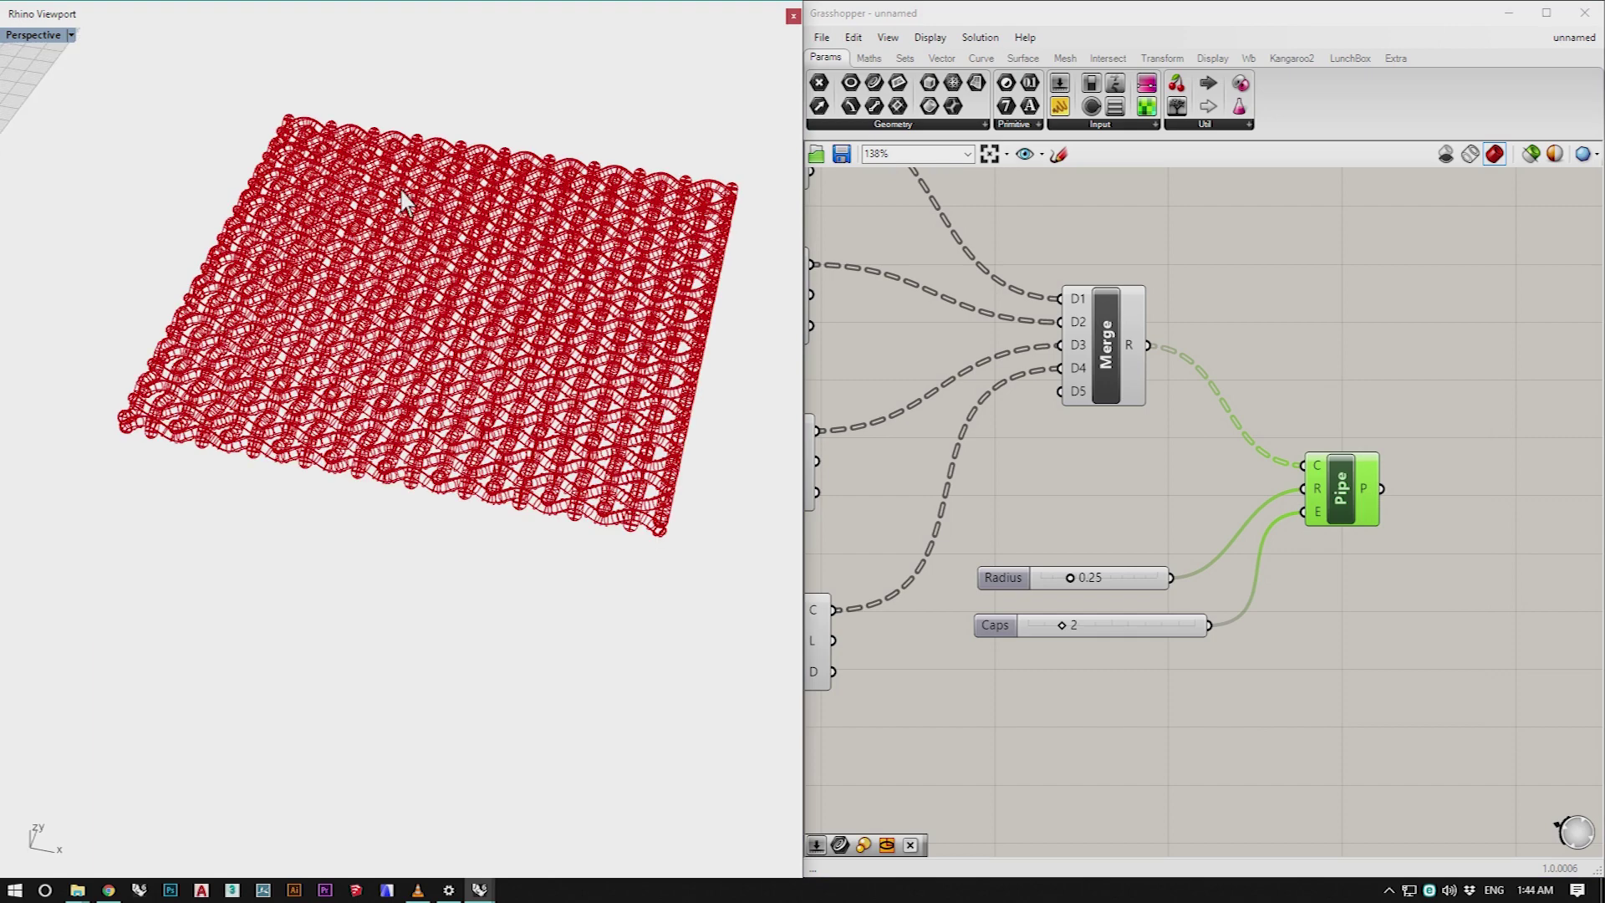
pyautogui.click(70, 35)
pyautogui.click(53, 114)
# Step: Examine the baked woven pipes from several angles and distances in the perspective view
pyautogui.moveTo(526, 452); pyautogui.dragTo(456, 470, button='right')
pyautogui.scroll(-6, 392, 386)
pyautogui.scroll(9, 480, 344)
pyautogui.scroll(-7, 298, 316)
pyautogui.moveTo(564, 258); pyautogui.dragTo(305, 243, button='right')
pyautogui.scroll(-2, 614, 472)
pyautogui.scroll(6, 568, 468)
pyautogui.moveTo(418, 450); pyautogui.dragTo(614, 453, button='right')
pyautogui.moveTo(460, 478); pyautogui.dragTo(522, 502, button='right')
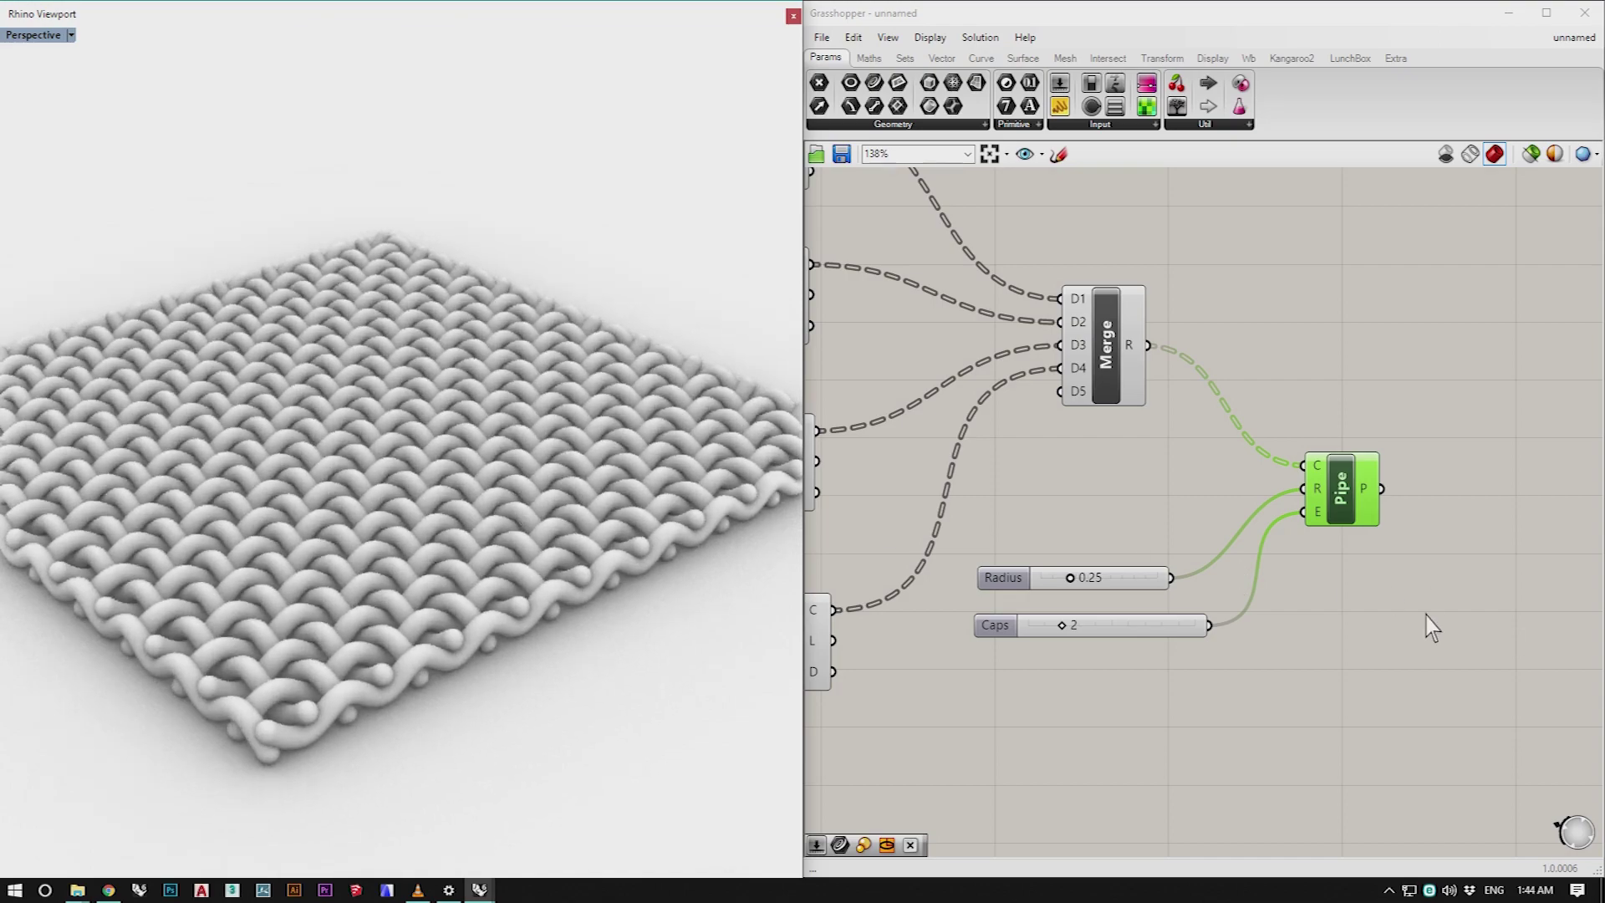